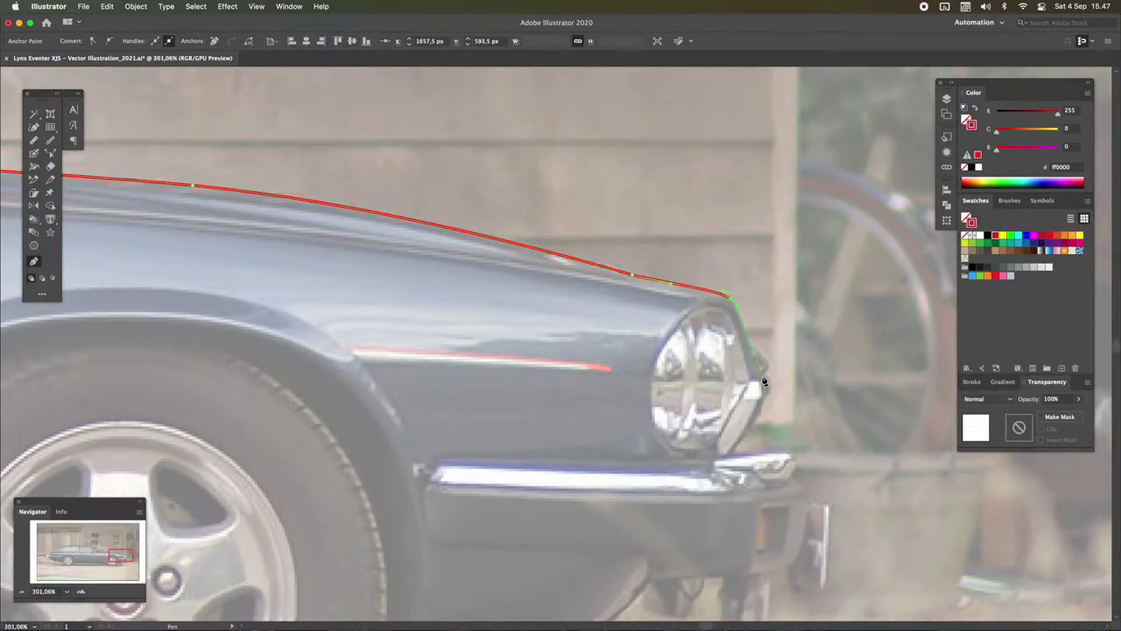
# Trace the body outline from the front bumper along the front and rear wheel arches
pyautogui.scroll(-5, 659, 497)
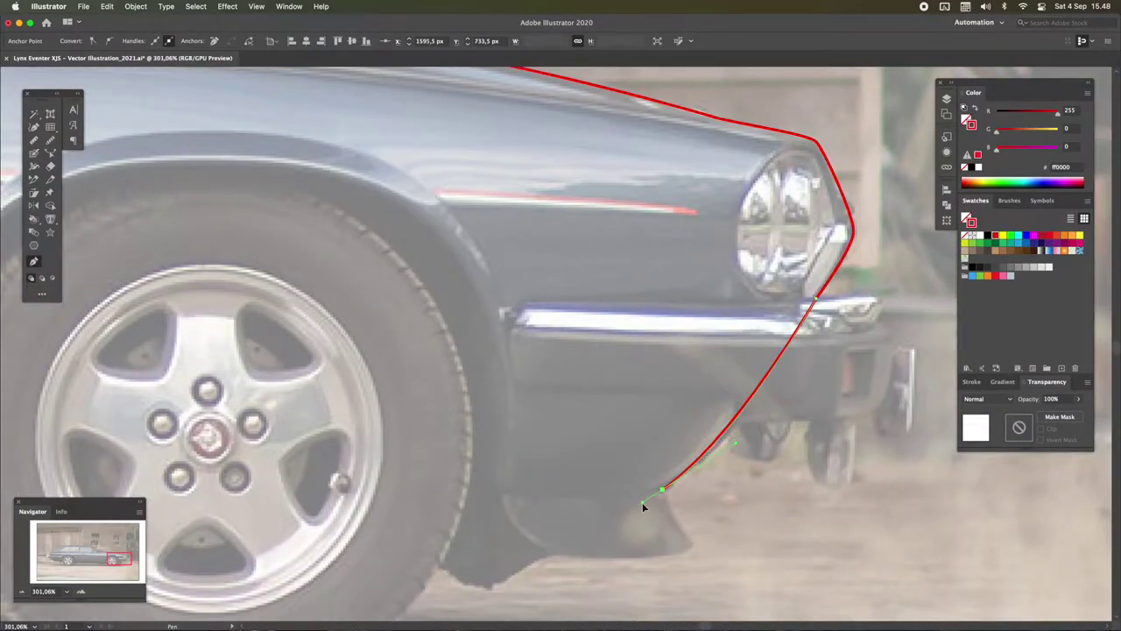
pyautogui.click(503, 496)
pyautogui.hscroll(-5, 613, 395)
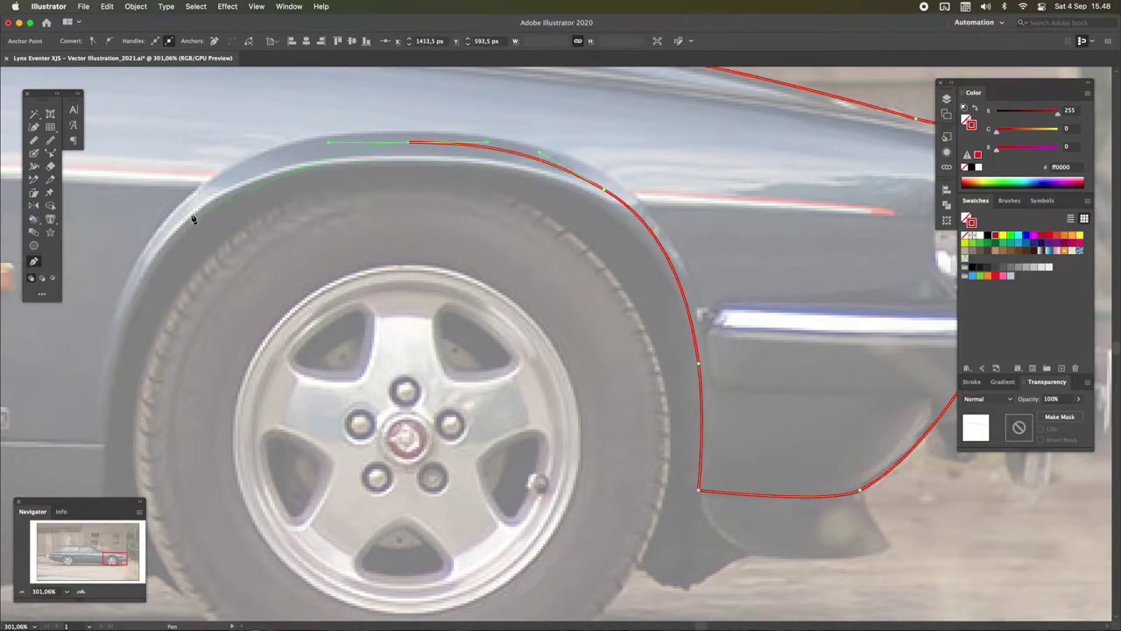
pyautogui.hscroll(-5, 438, 280)
pyautogui.hscroll(-5, 657, 324)
pyautogui.scroll(-3, 658, 324)
pyautogui.moveTo(659, 235); pyautogui.dragTo(658, 326)
pyautogui.scroll(-5, 938, 374)
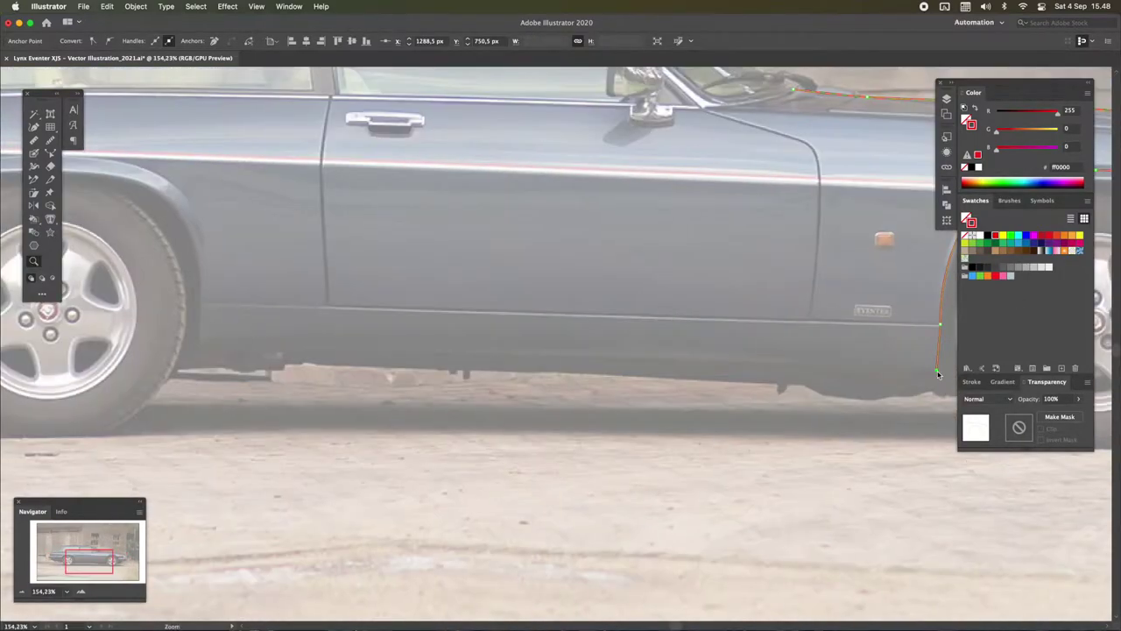
pyautogui.hscroll(-5, 202, 353)
pyautogui.moveTo(423, 340); pyautogui.dragTo(409, 201)
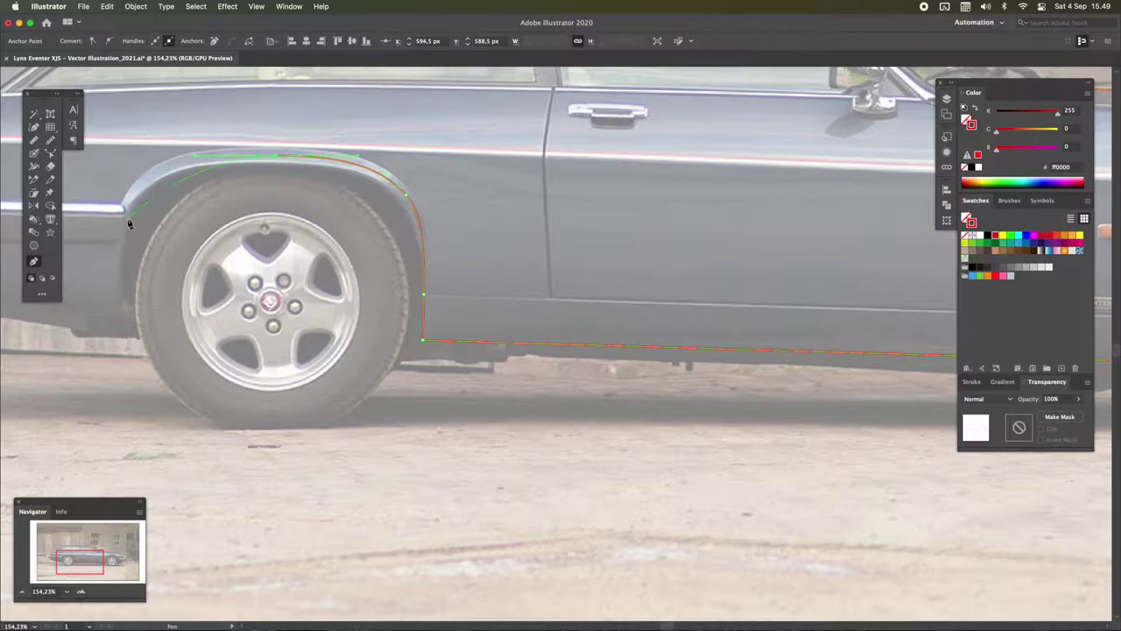
# Continue the outline under the rear bumper and over the roofline, closing it at the windscreen
pyautogui.scroll(5, 124, 229)
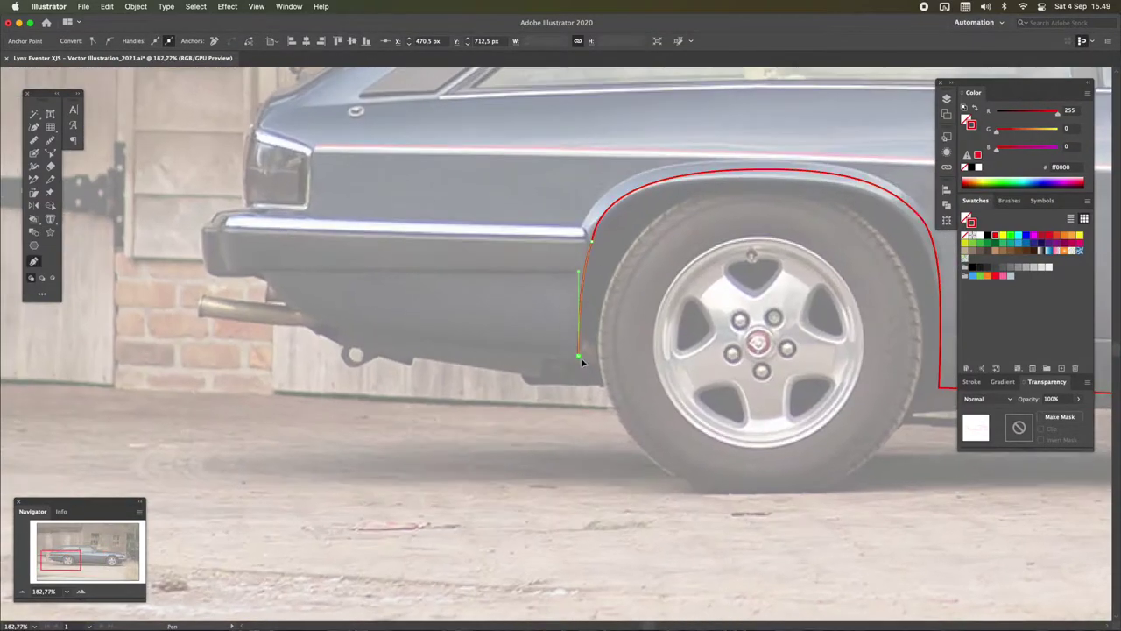
pyautogui.scroll(3, 264, 278)
pyautogui.moveTo(210, 350); pyautogui.dragTo(210, 200)
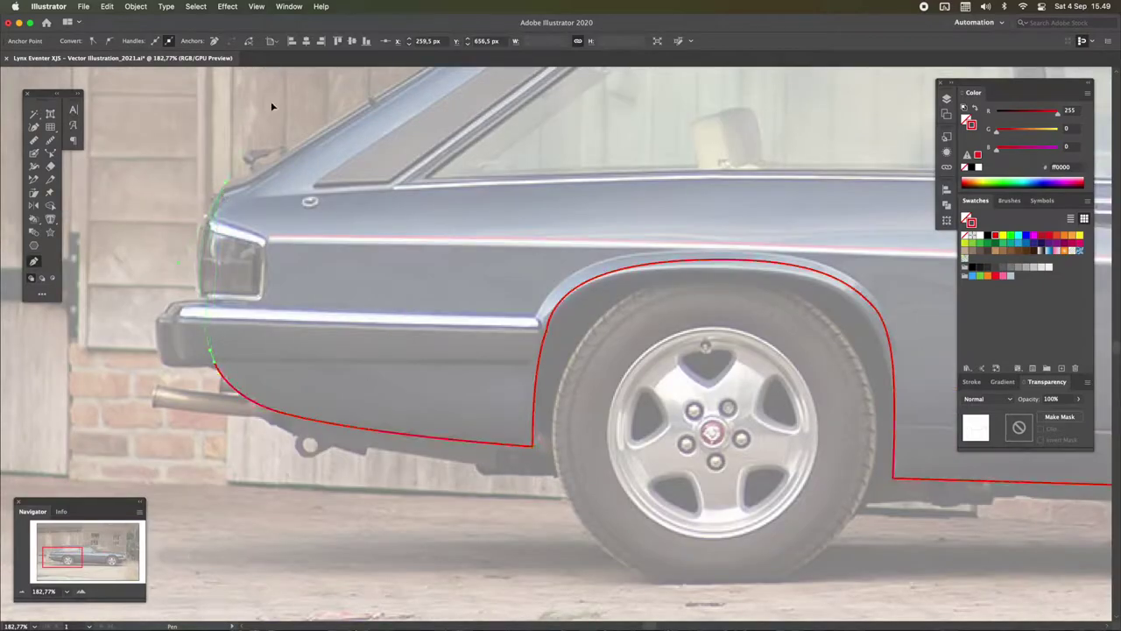
pyautogui.scroll(3, 264, 113)
pyautogui.click(429, 174)
pyautogui.hscroll(4, 514, 150)
pyautogui.scroll(2, 514, 149)
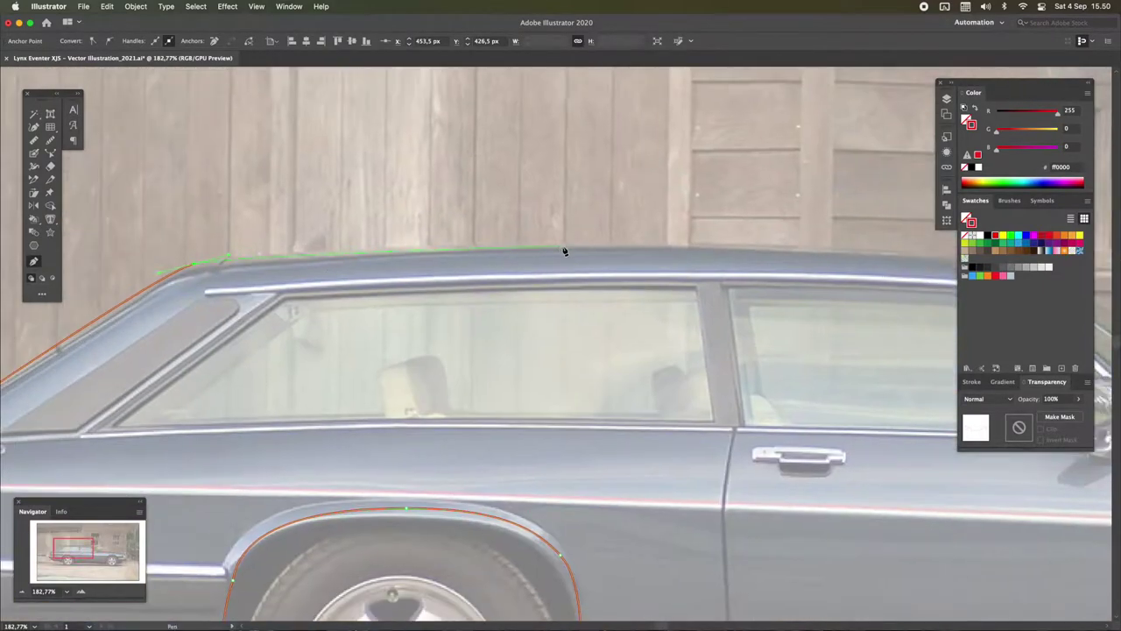
pyautogui.hscroll(2, 562, 252)
pyautogui.hscroll(8, 543, 272)
pyautogui.click(523, 295)
pyautogui.scroll(3, 532, 288)
pyautogui.scroll(3, 652, 500)
pyautogui.scroll(-2, 652, 501)
pyautogui.hscroll(-2, 652, 500)
pyautogui.click(696, 469)
# Outline the windscreen glass shape with the Pen tool
pyautogui.scroll(-5, 382, 271)
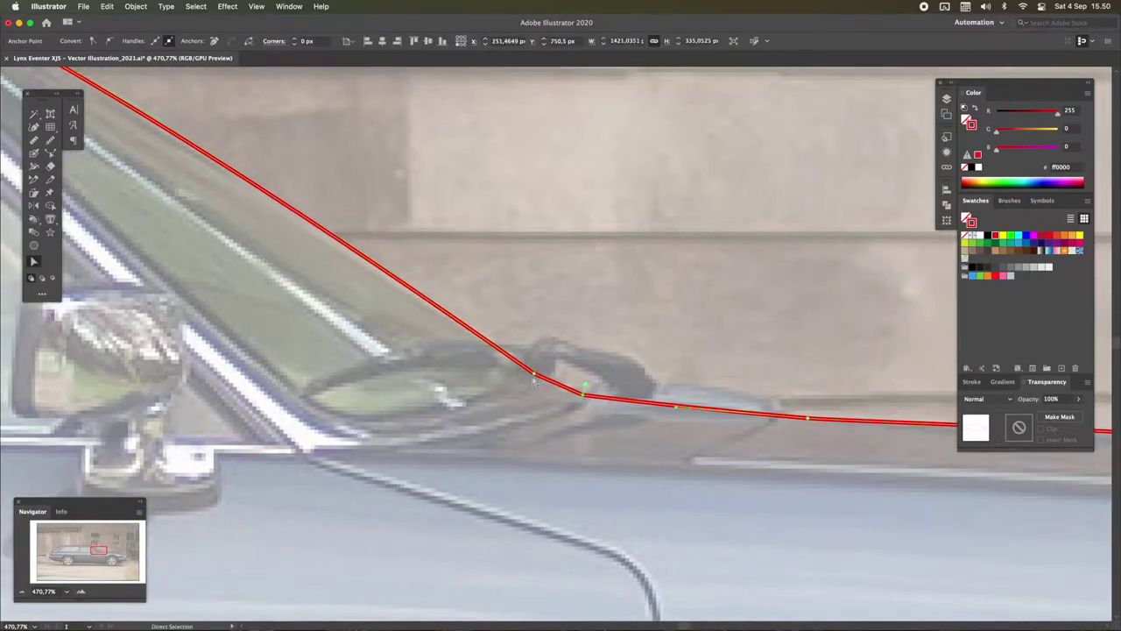
pyautogui.scroll(5, 573, 290)
pyautogui.scroll(-5, 573, 290)
pyautogui.hscroll(5, 220, 344)
pyautogui.hscroll(-5, 220, 344)
pyautogui.scroll(-5, 614, 168)
pyautogui.scroll(5, 385, 327)
pyautogui.scroll(3, 528, 150)
pyautogui.scroll(3, 529, 150)
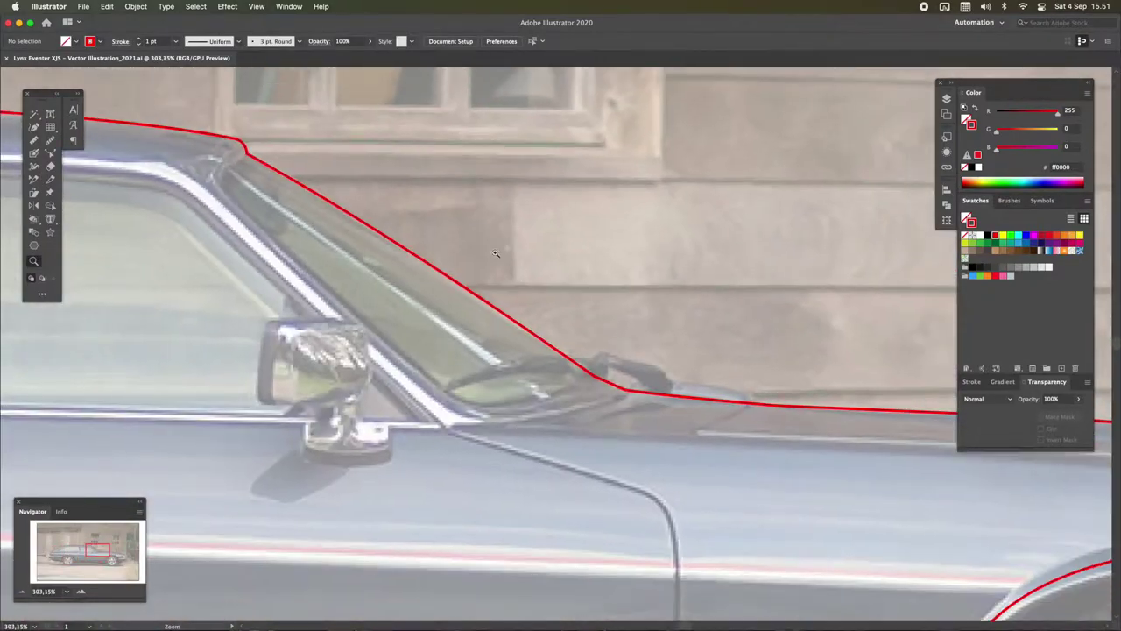
pyautogui.press('p')
pyautogui.click(221, 173)
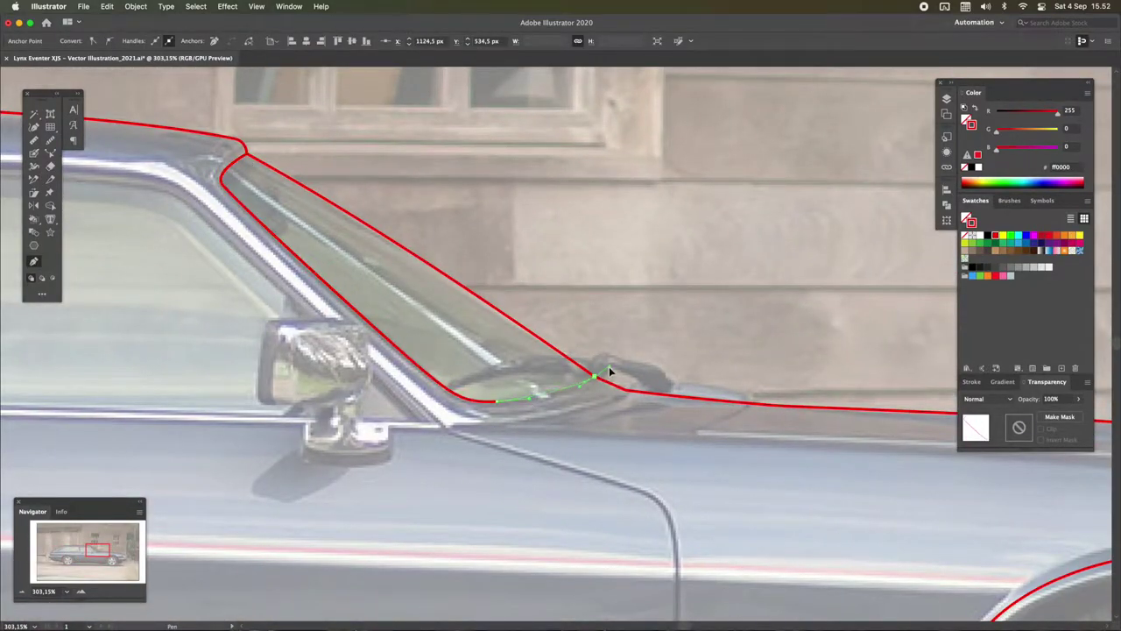
pyautogui.press('v')
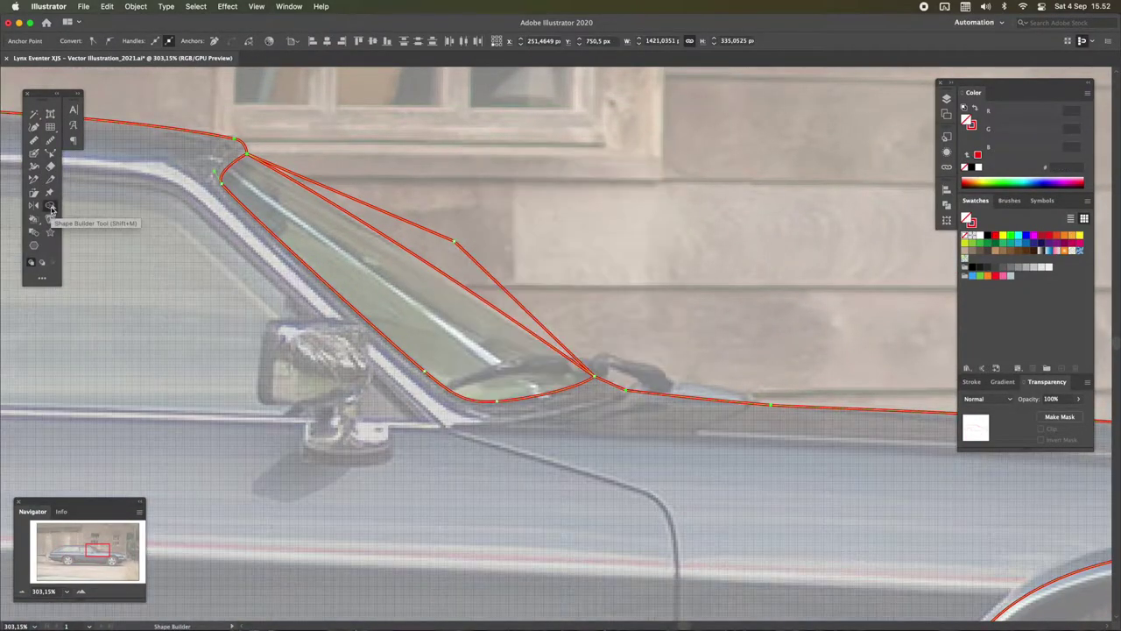
pyautogui.press('z')
# Draw a line along the rear window pillar down to the window base
pyautogui.scroll(2, 785, 361)
pyautogui.scroll(-5, 785, 361)
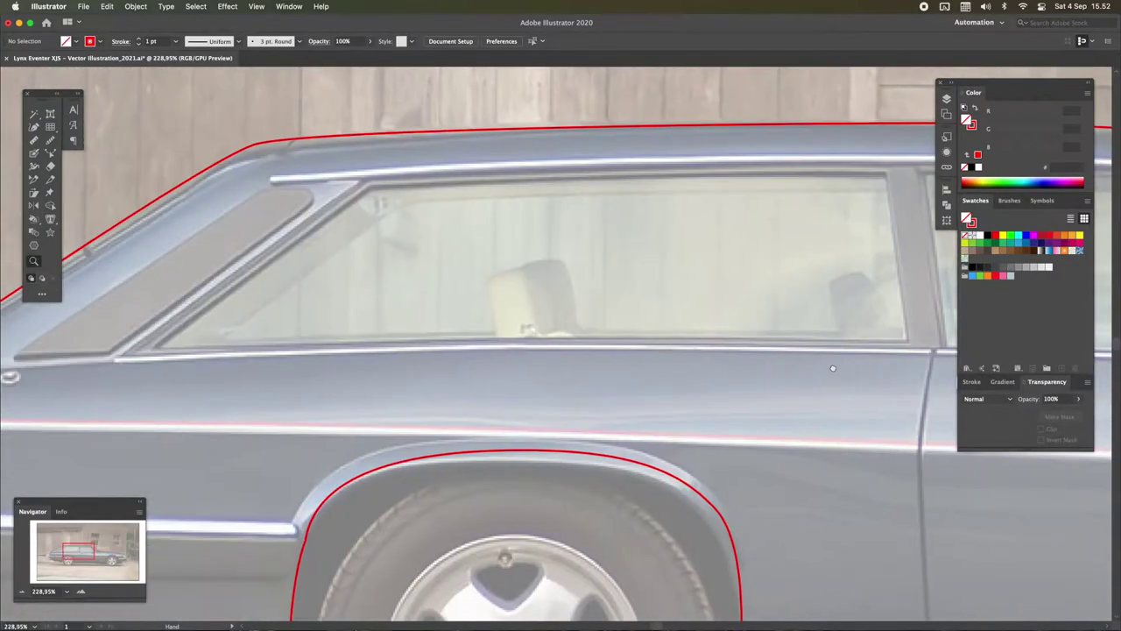
pyautogui.scroll(4, 311, 253)
pyautogui.press('p')
pyautogui.click(586, 134)
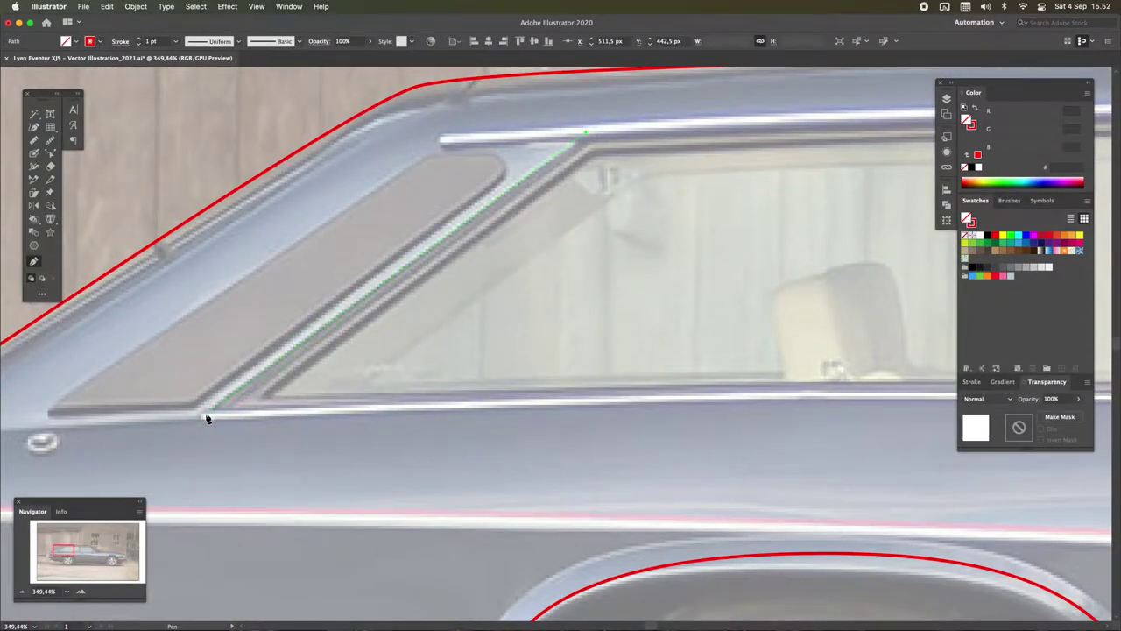
pyautogui.click(207, 417)
pyautogui.scroll(-2, 208, 417)
pyautogui.scroll(-1, 269, 381)
pyautogui.hscroll(8, 855, 354)
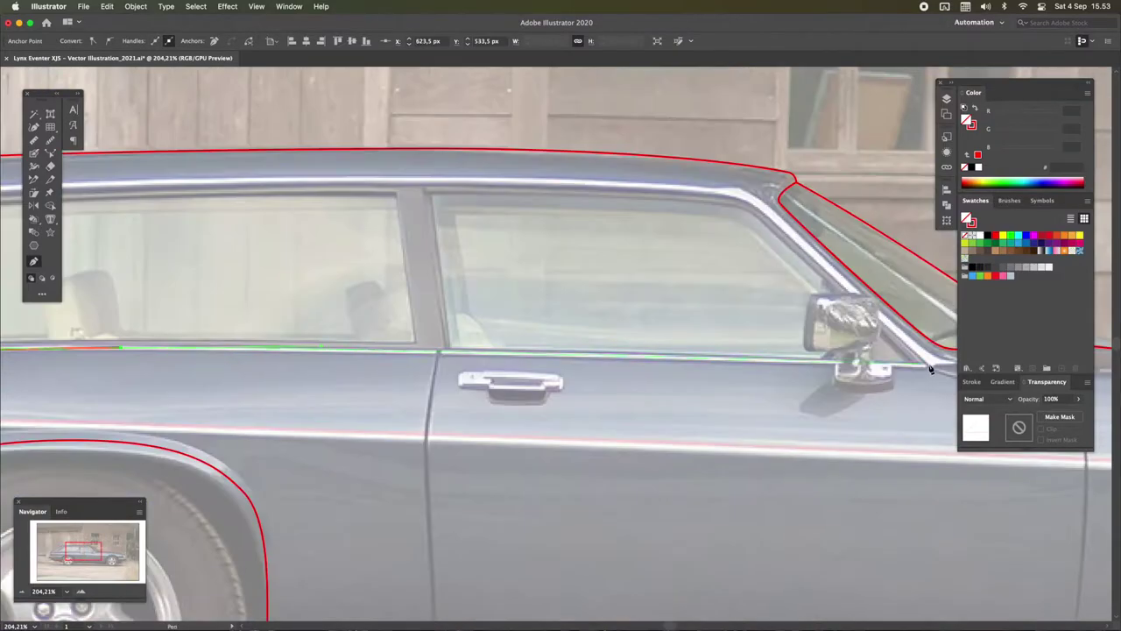
pyautogui.hscroll(2, 870, 370)
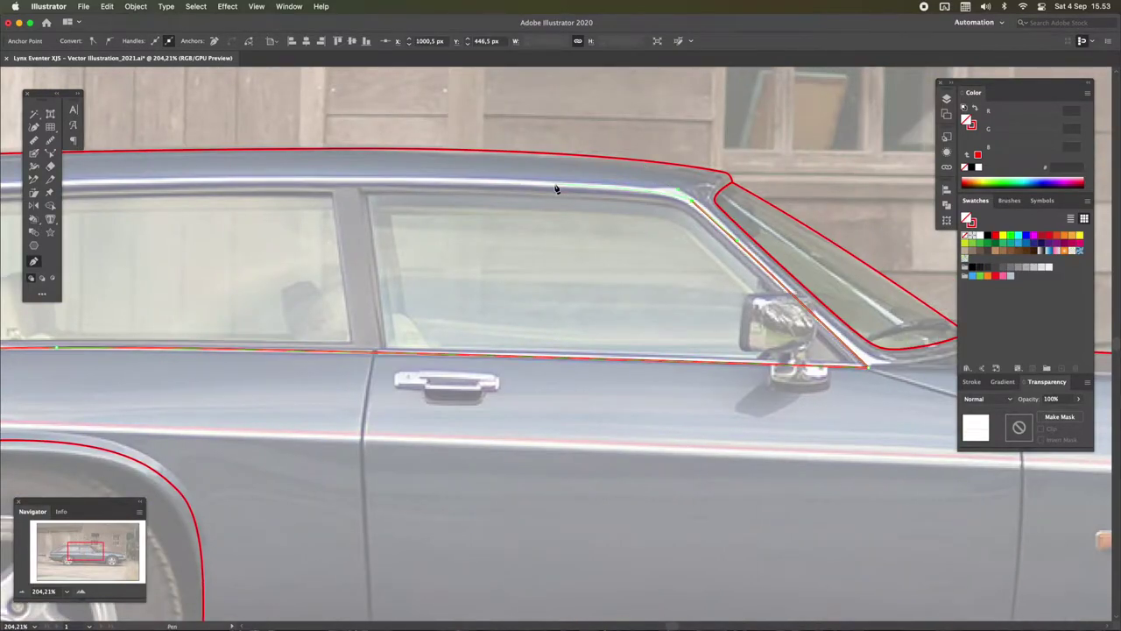
pyautogui.scroll(-5, 556, 187)
pyautogui.scroll(4, 832, 234)
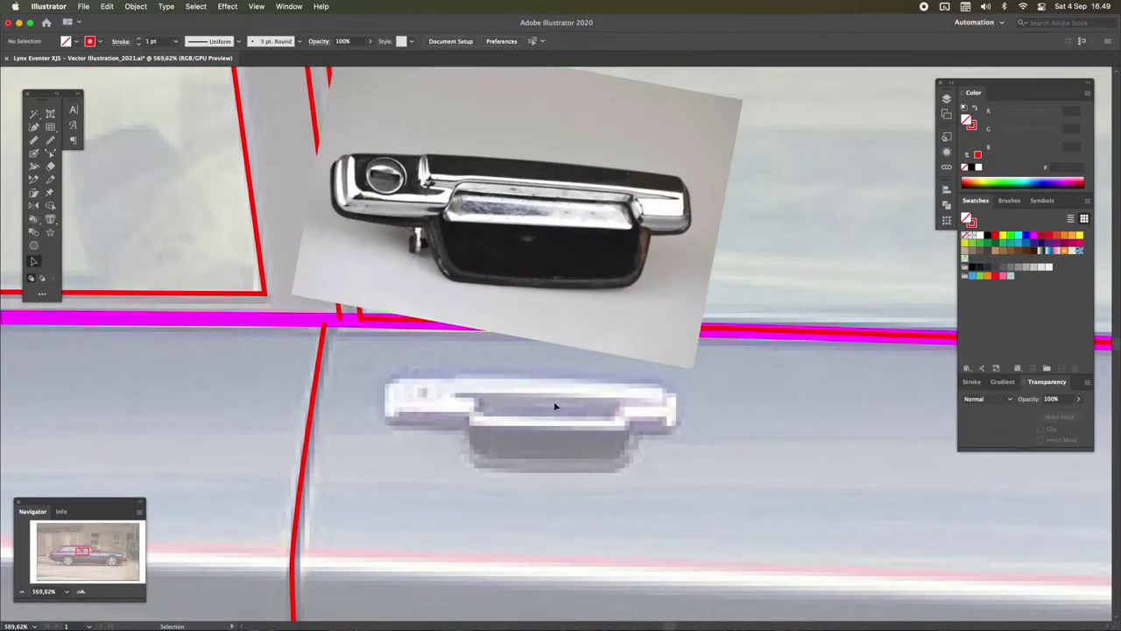
# Pull the door handle's middle bottom anchors up into a notched grip
pyautogui.press('a')
pyautogui.click(538, 396)
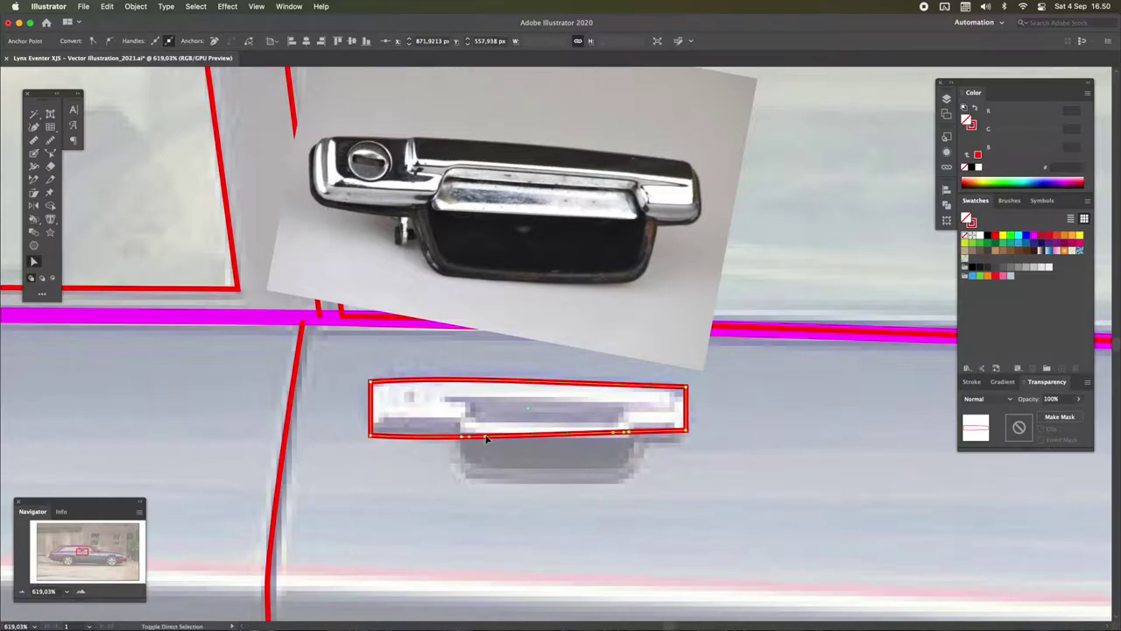
pyautogui.moveTo(487, 438); pyautogui.dragTo(571, 417)
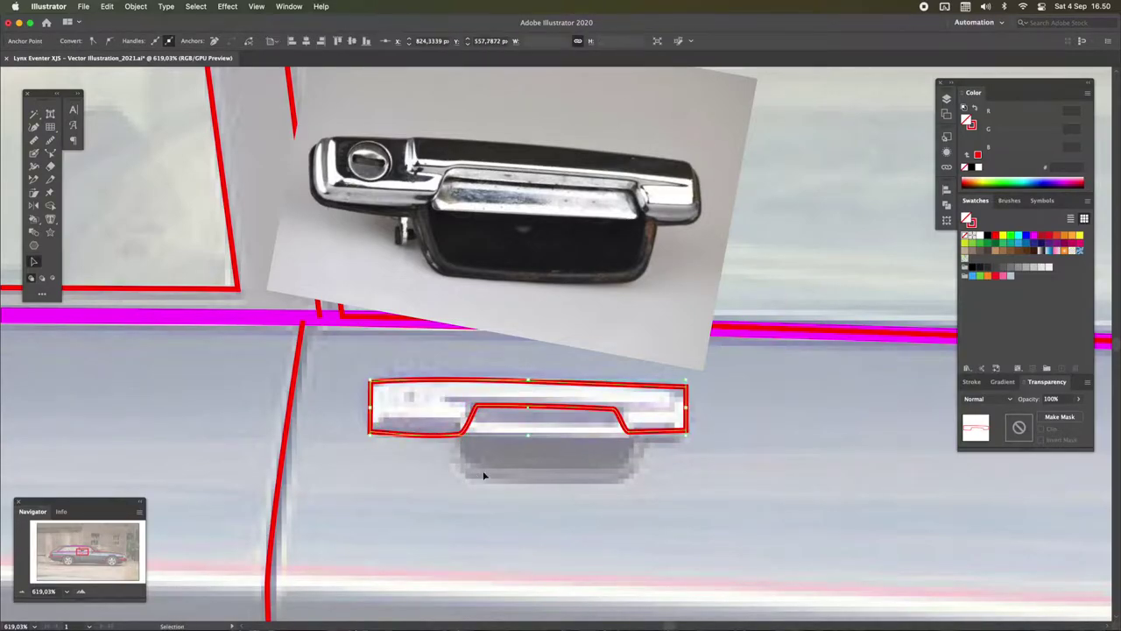
pyautogui.click(460, 435)
pyautogui.click(632, 436)
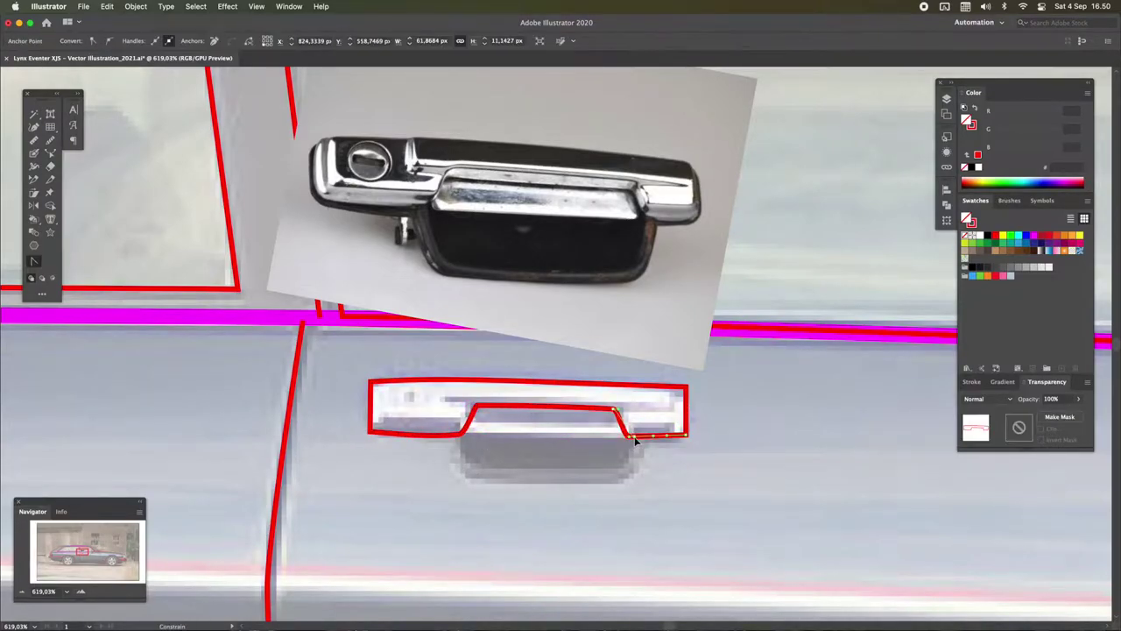
# Draw a recess beneath the handle with a rounded bottom-left corner
pyautogui.press('p')
pyautogui.click(456, 435)
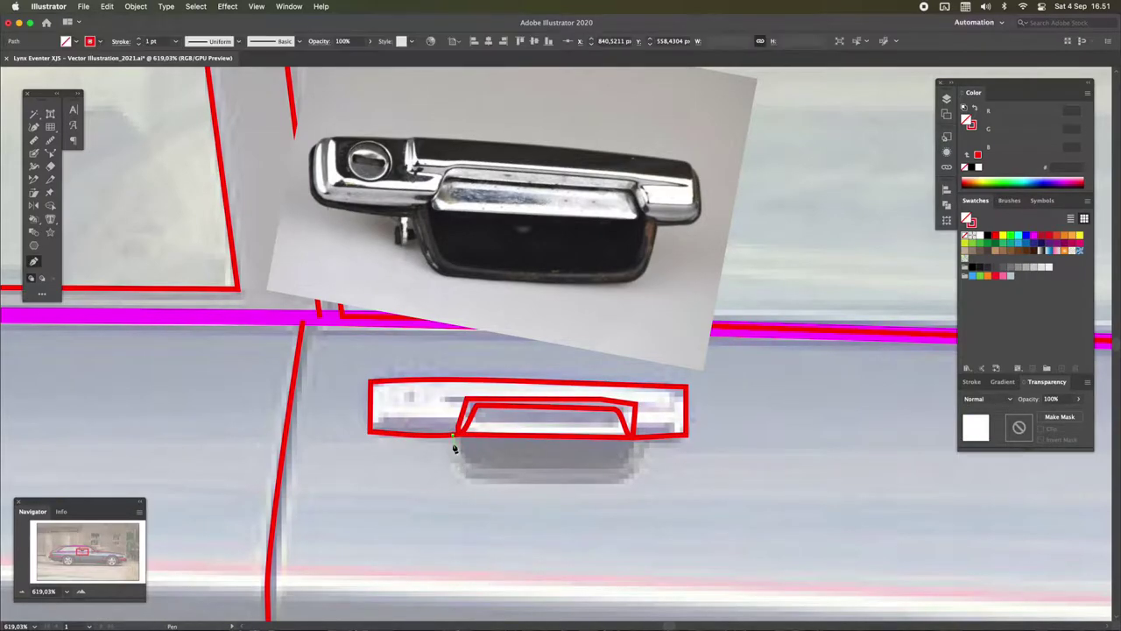
pyautogui.click(469, 476)
pyautogui.click(622, 476)
pyautogui.moveTo(469, 476); pyautogui.dragTo(465, 464)
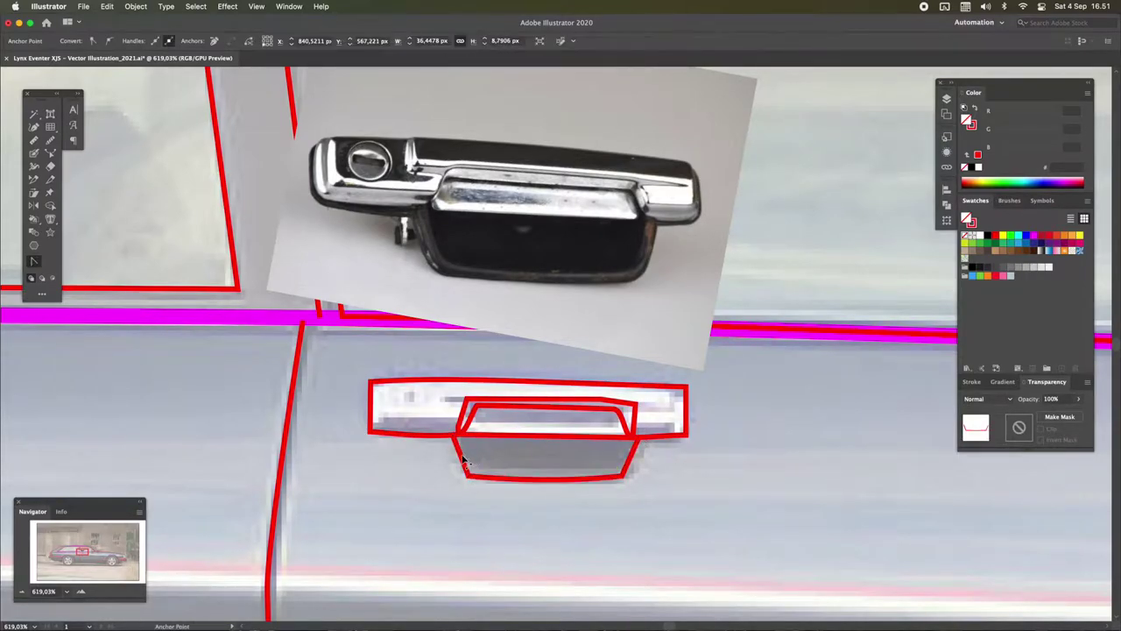
pyautogui.click(633, 465)
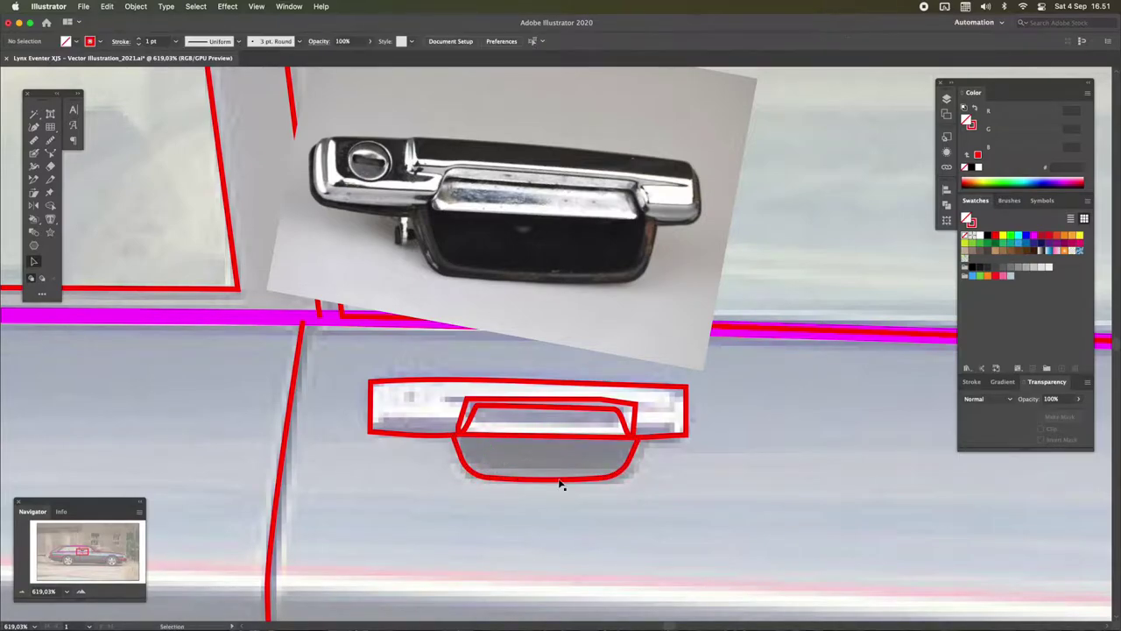
# Draw a small circle for the door lock
pyautogui.press('l')
pyautogui.moveTo(436, 429); pyautogui.dragTo(438, 431)
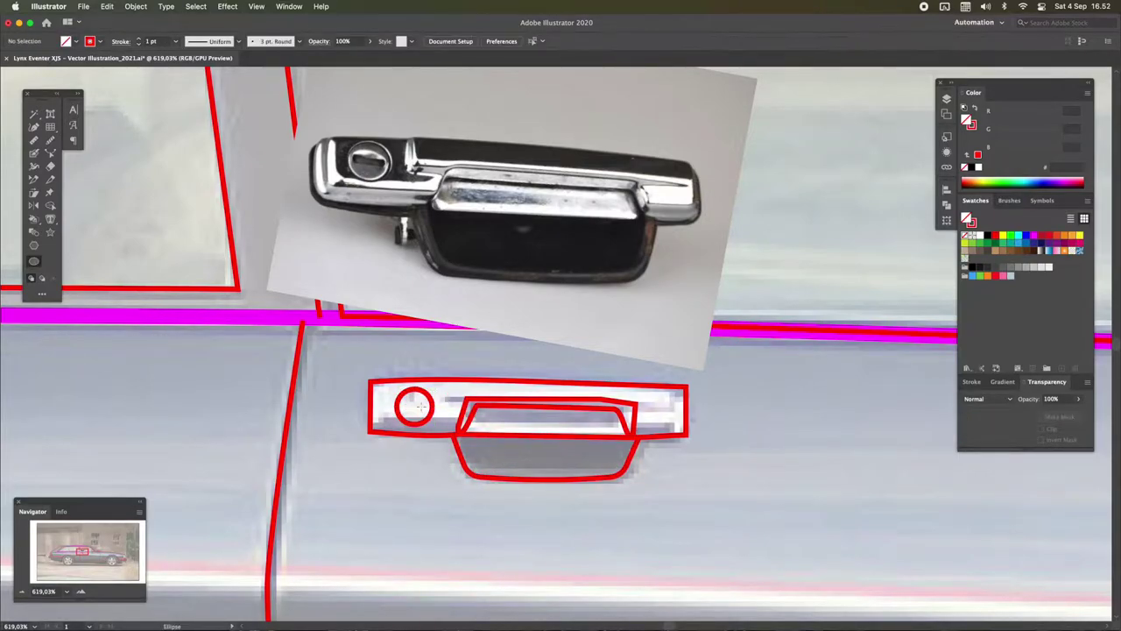
pyautogui.scroll(2, 429, 385)
pyautogui.scroll(-1, 438, 390)
pyautogui.click(471, 404)
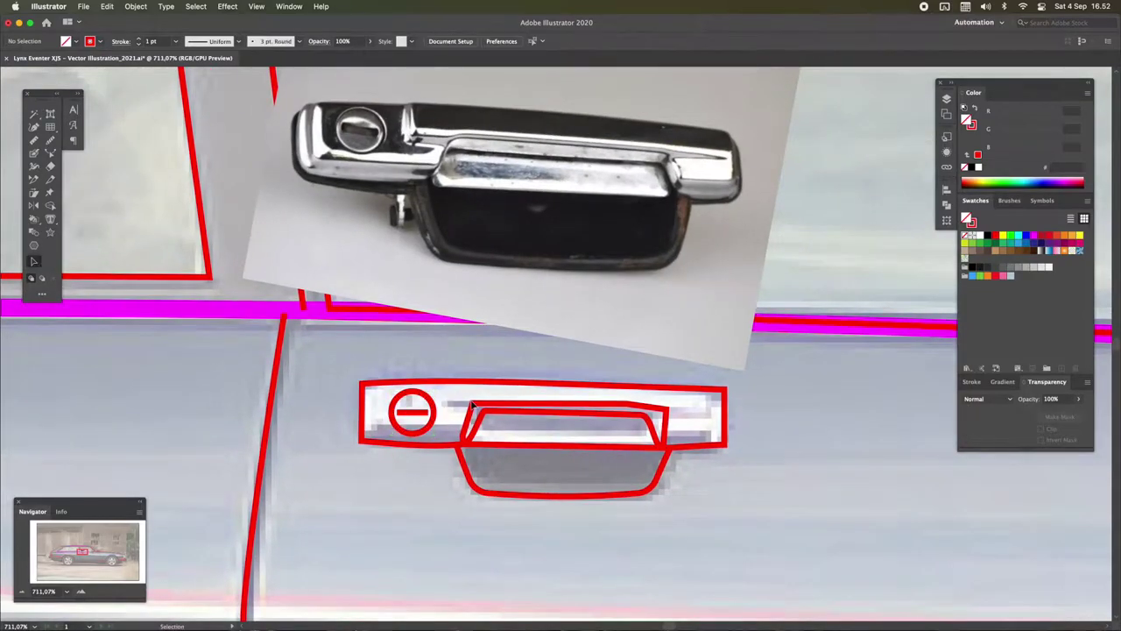
# Save the illustration and fit the whole car in the window
pyautogui.press('super+s')
pyautogui.press('Return')
pyautogui.press('super+0')
pyautogui.press('z')
pyautogui.click(420, 409)
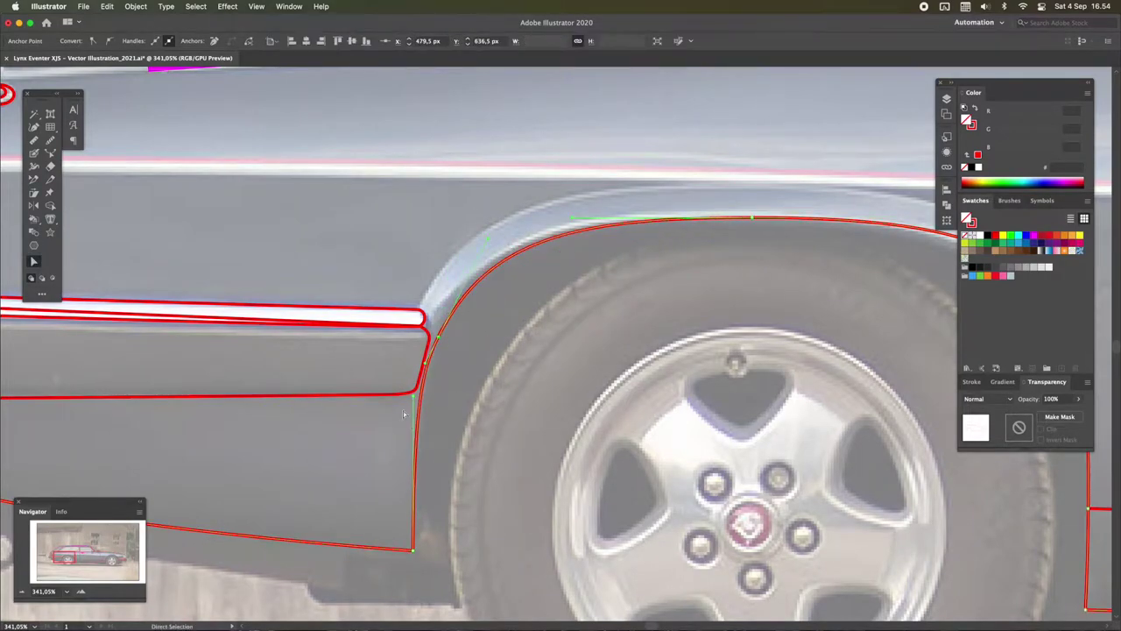
# Start a new arch path, raising its top onto the chrome trim and its left end onto the white stripe
pyautogui.hscroll(5, 476, 248)
pyautogui.scroll(-2, 657, 163)
pyautogui.press('p')
pyautogui.click(302, 294)
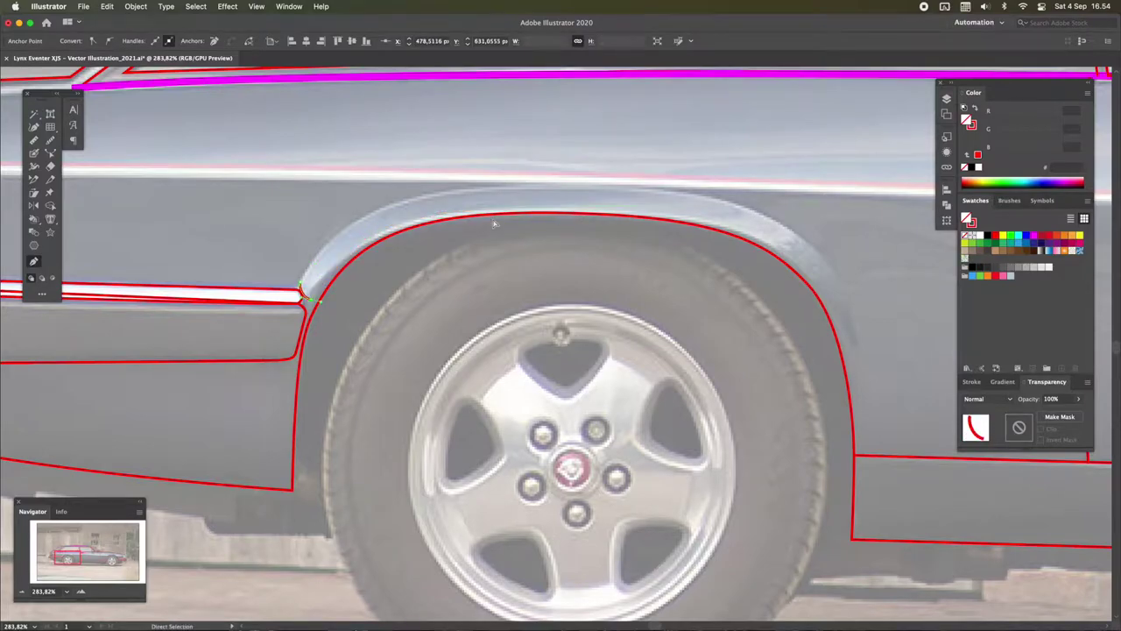
pyautogui.press('v')
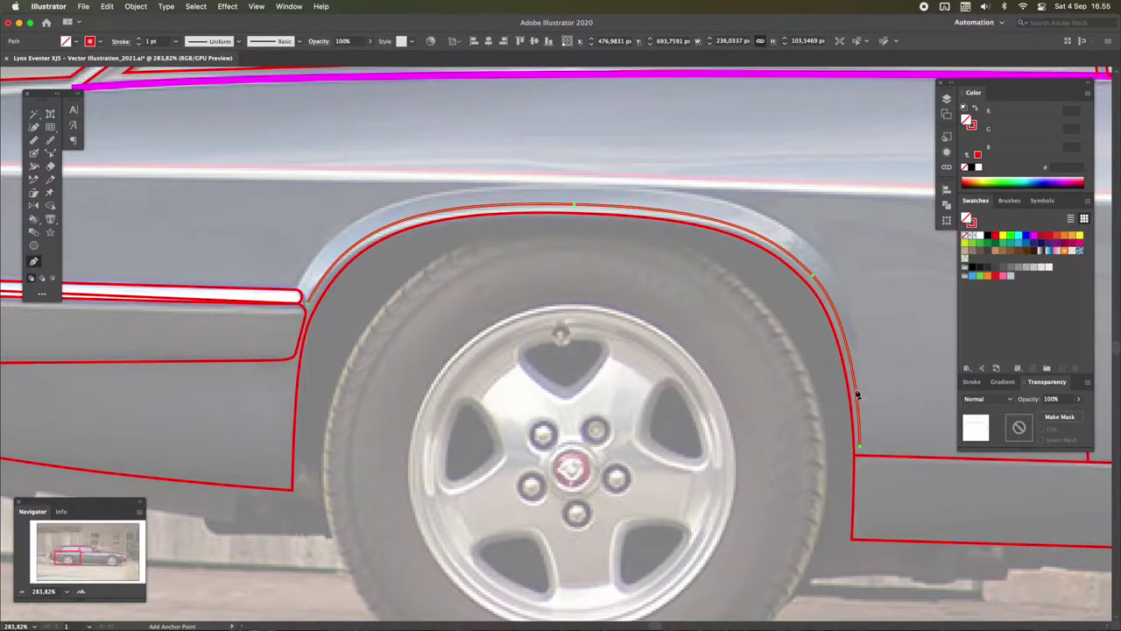
pyautogui.press('a')
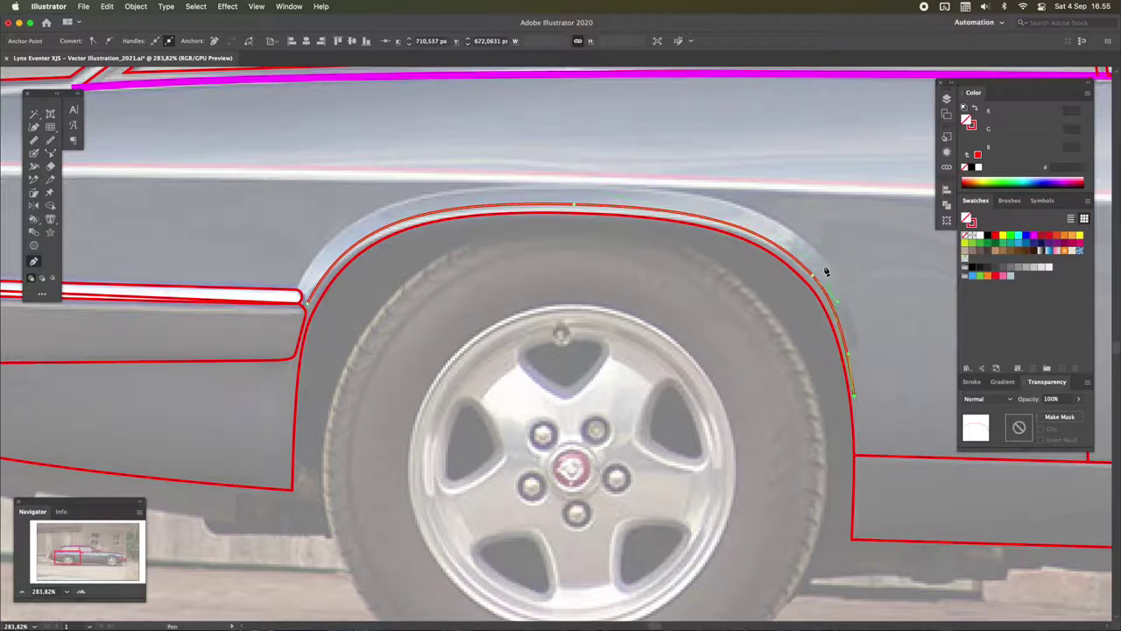
pyautogui.moveTo(576, 188); pyautogui.dragTo(575, 183)
pyautogui.click(307, 279)
pyautogui.moveTo(302, 279); pyautogui.dragTo(305, 303)
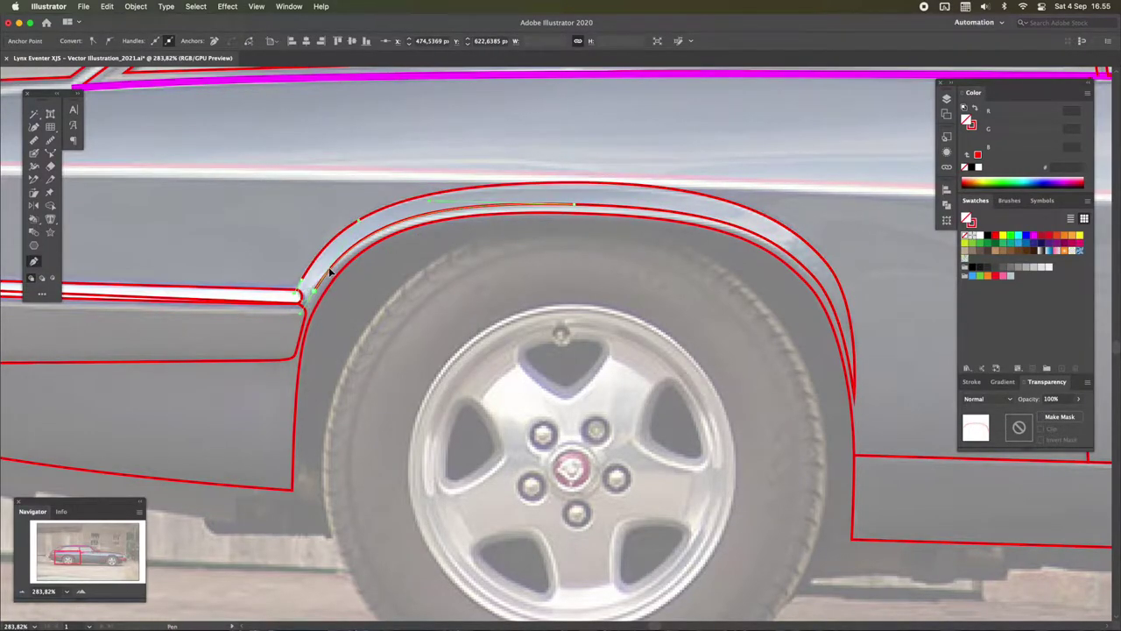
# Reshape the right side of the arch curve and raise the outline to match the photo
pyautogui.scroll(5, 322, 329)
pyautogui.scroll(-5, 322, 329)
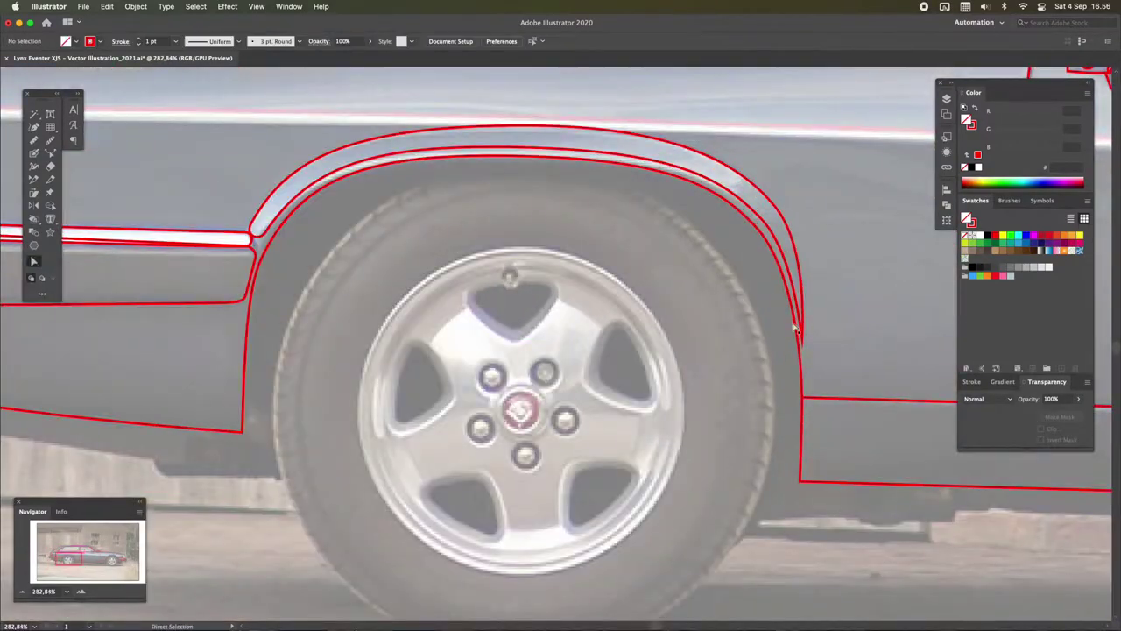
pyautogui.scroll(5, 298, 281)
pyautogui.scroll(-2, 328, 303)
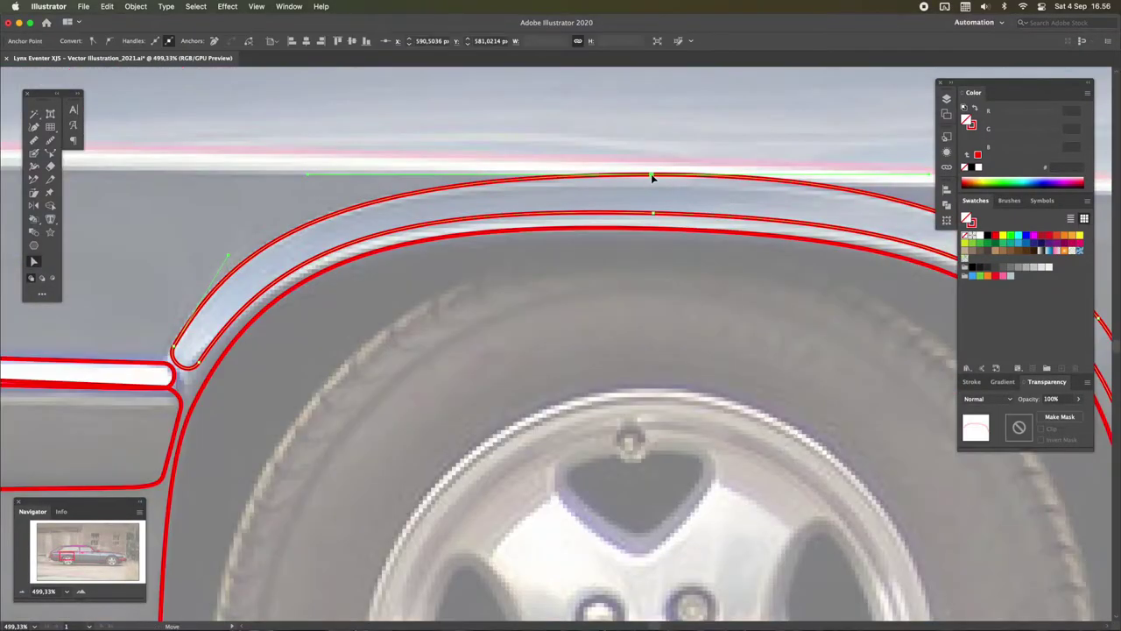
pyautogui.scroll(-2, 327, 303)
pyautogui.scroll(-1, 398, 212)
pyautogui.hscroll(5, 669, 167)
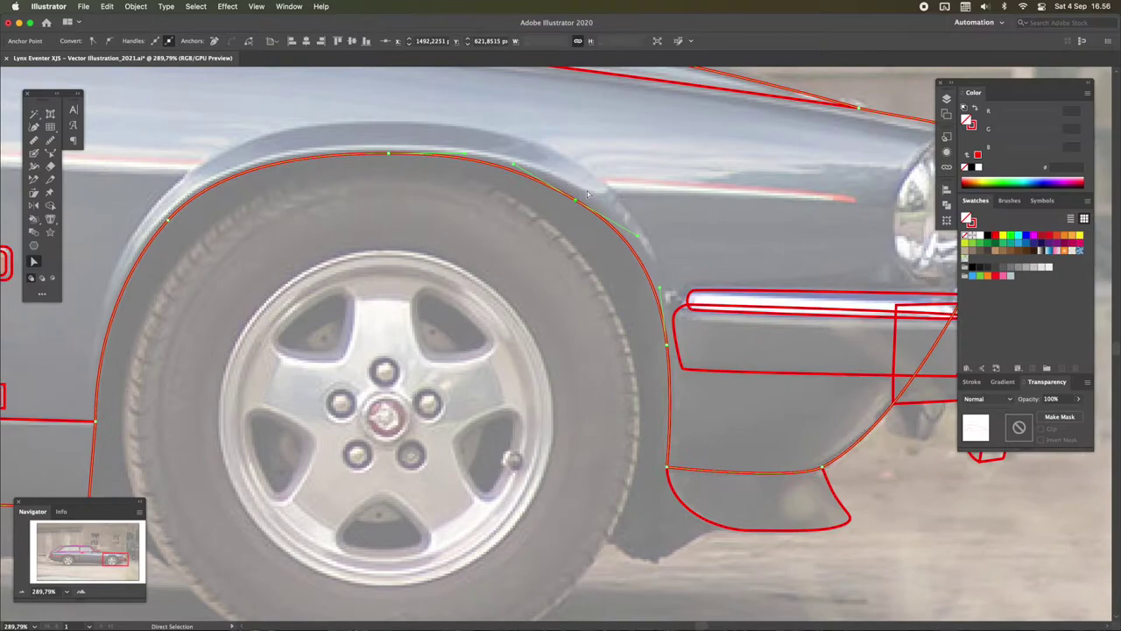
pyautogui.moveTo(797, 512)
pyautogui.mouseDown()
pyautogui.moveTo(652, 287)
pyautogui.moveTo(591, 221)
pyautogui.mouseUp()
pyautogui.scroll(-3, 648, 263)
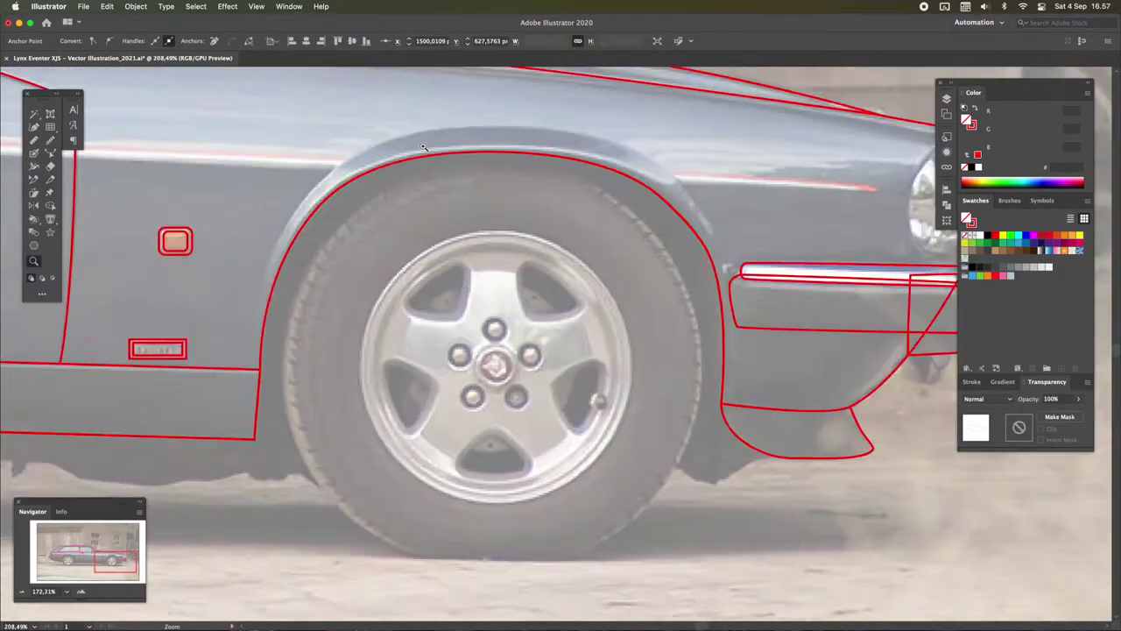
pyautogui.scroll(2, 277, 175)
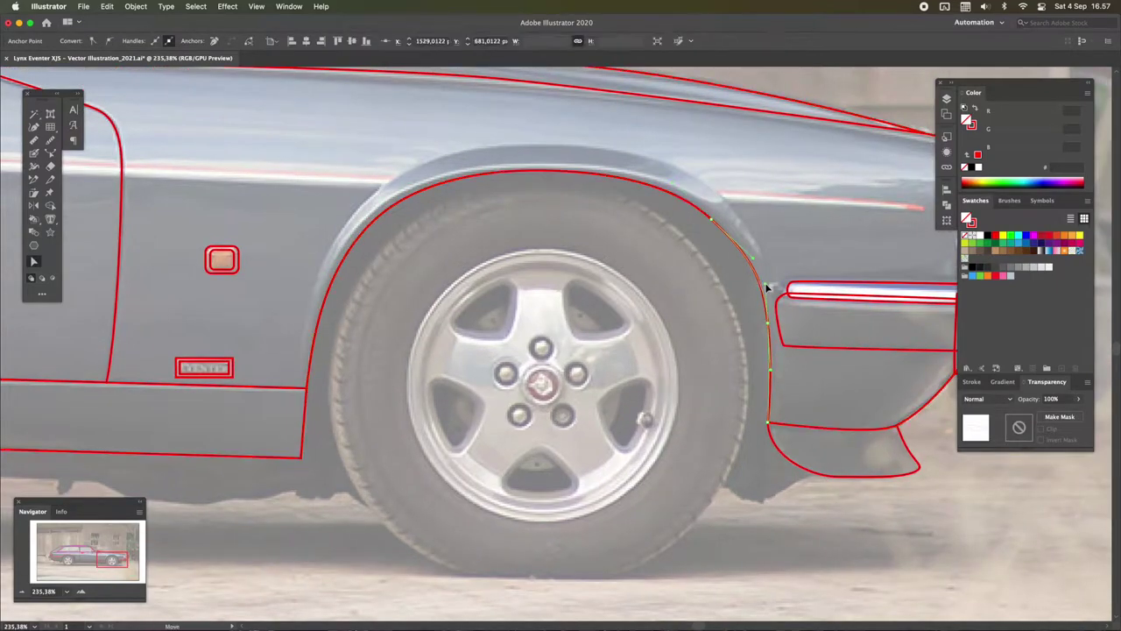
pyautogui.moveTo(746, 257)
pyautogui.mouseDown()
pyautogui.moveTo(771, 392)
pyautogui.moveTo(814, 409)
pyautogui.mouseUp()
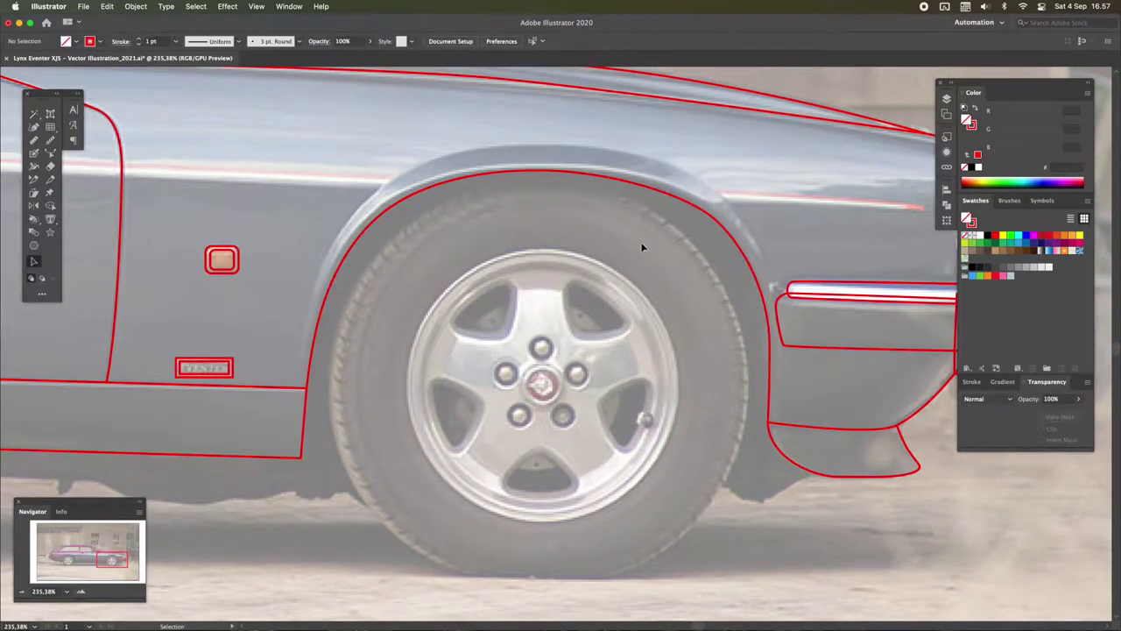
pyautogui.press('super')
pyautogui.moveTo(564, 166); pyautogui.dragTo(563, 163)
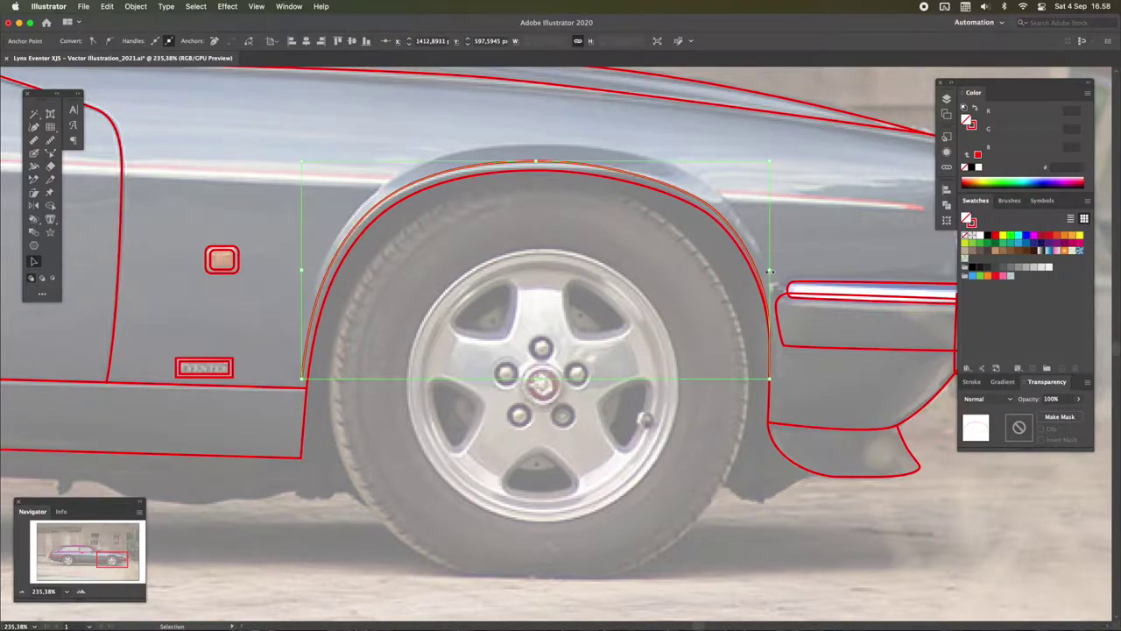
pyautogui.press('super+equal')
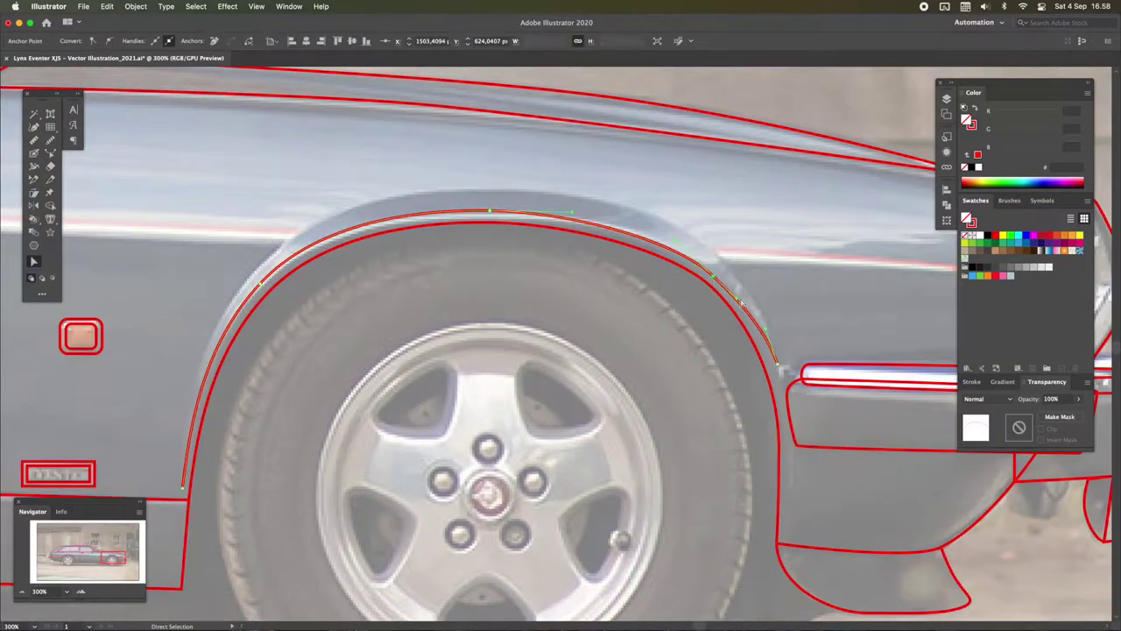
pyautogui.scroll(-5, 208, 312)
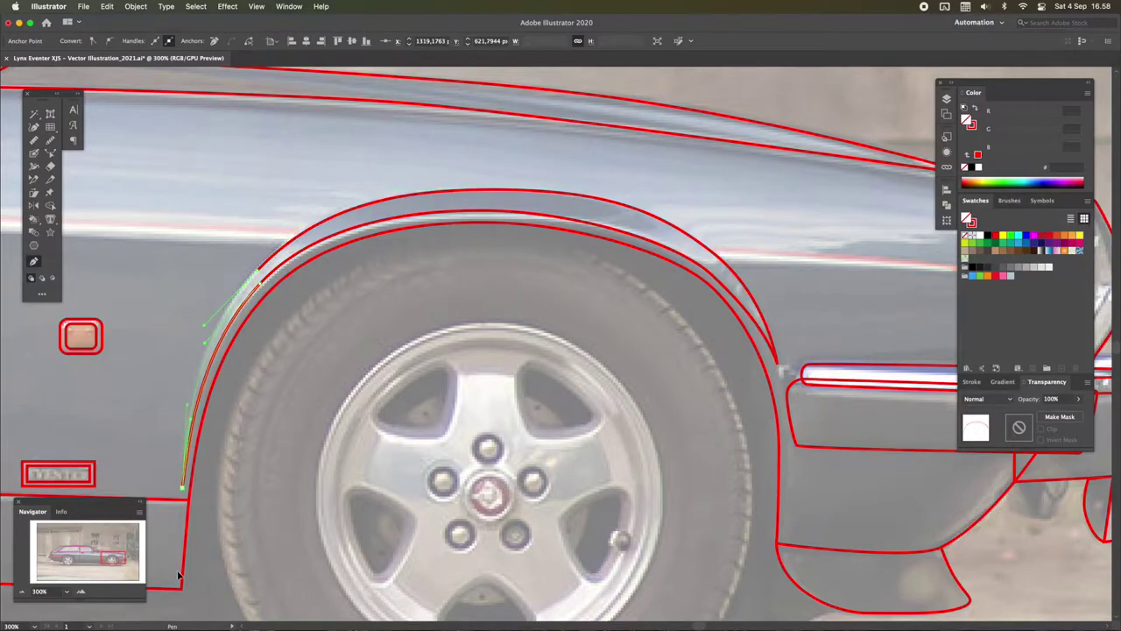
pyautogui.scroll(5, 309, 341)
# Outline the exhaust pipe and add a rounded cap on its tip
pyautogui.click(309, 336)
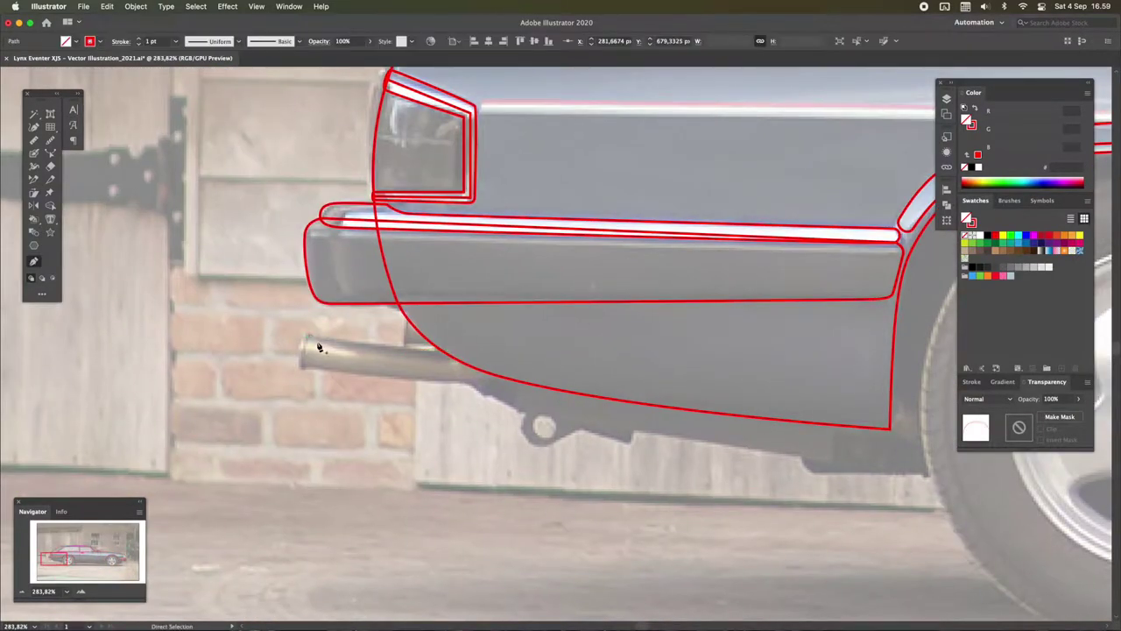
pyautogui.moveTo(445, 351); pyautogui.dragTo(494, 348)
pyautogui.click(306, 370)
pyautogui.scroll(3, 306, 370)
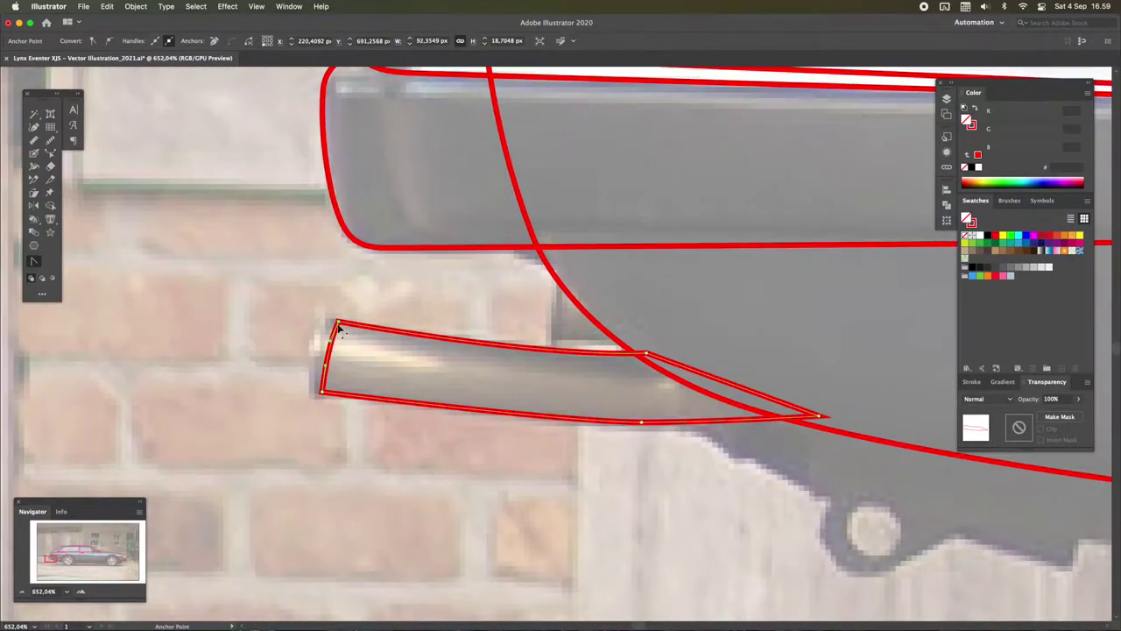
pyautogui.scroll(3, 354, 353)
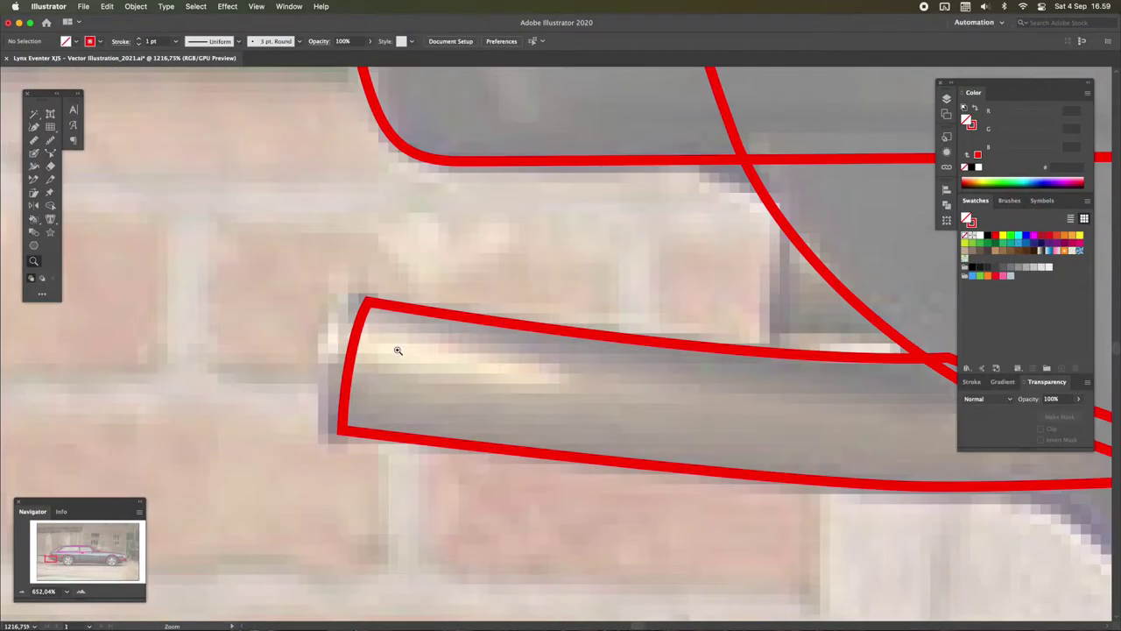
pyautogui.press('p')
pyautogui.click(353, 293)
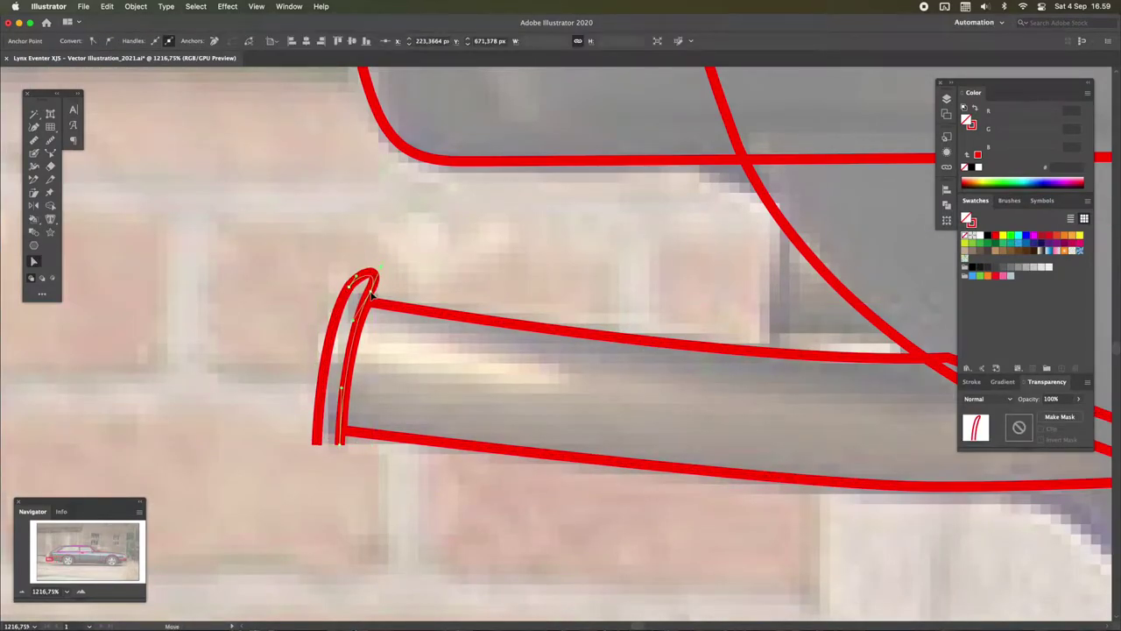
pyautogui.click(316, 444)
pyautogui.scroll(2, 343, 428)
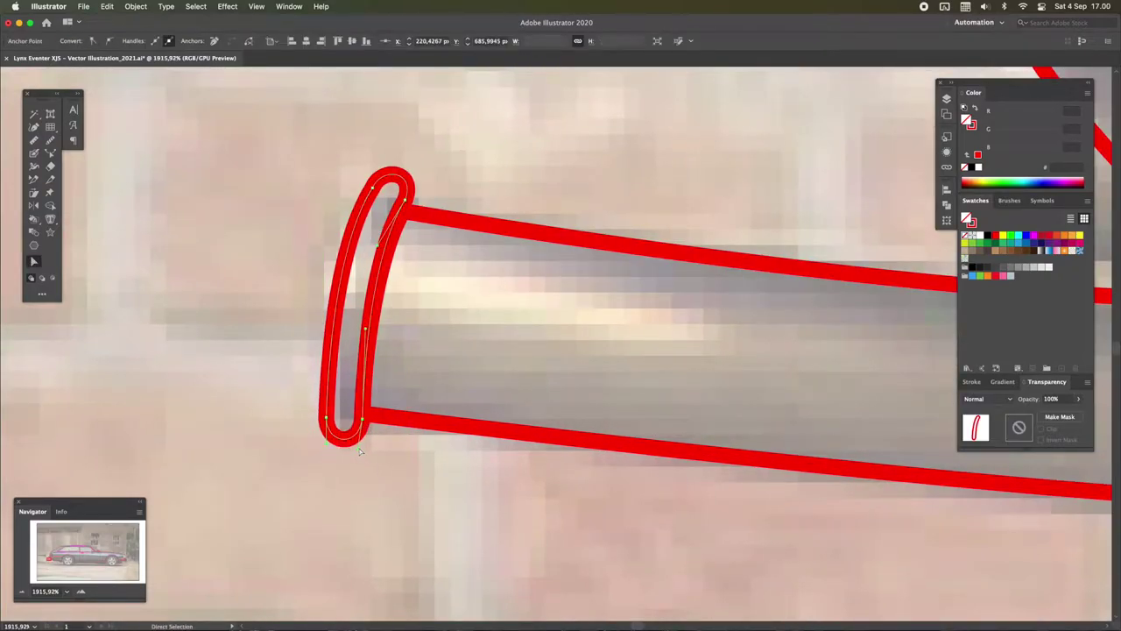
# Save, add a second exhaust pipe, and begin curving a path along the rear underbody
pyautogui.press('super+0')
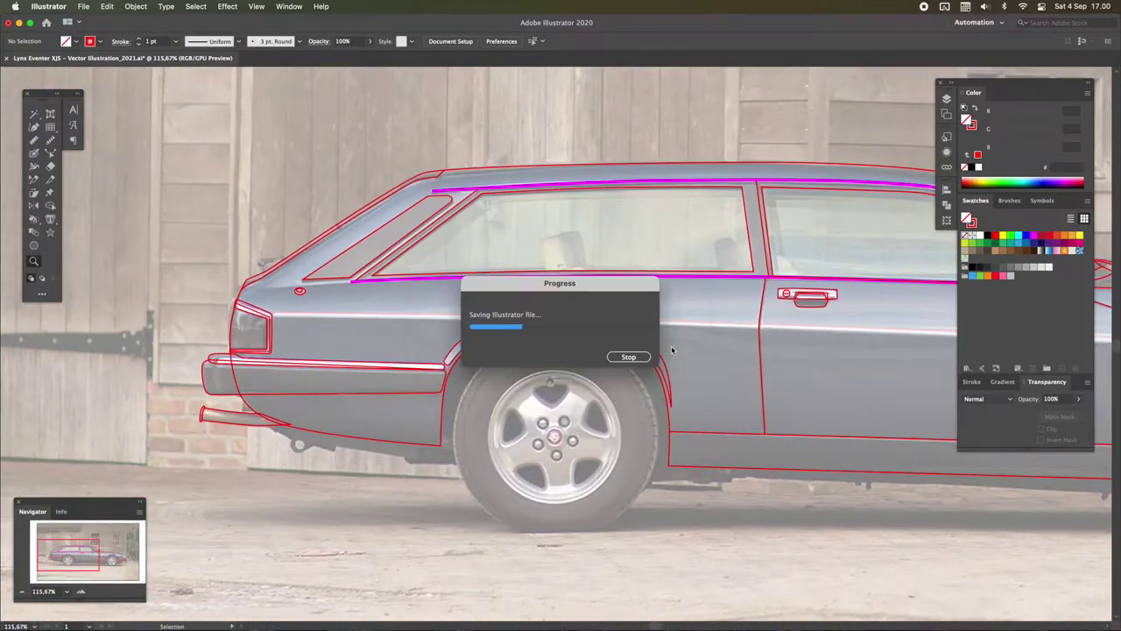
pyautogui.press('z')
pyautogui.click(294, 450)
pyautogui.hotkey('ctrl', 'v')
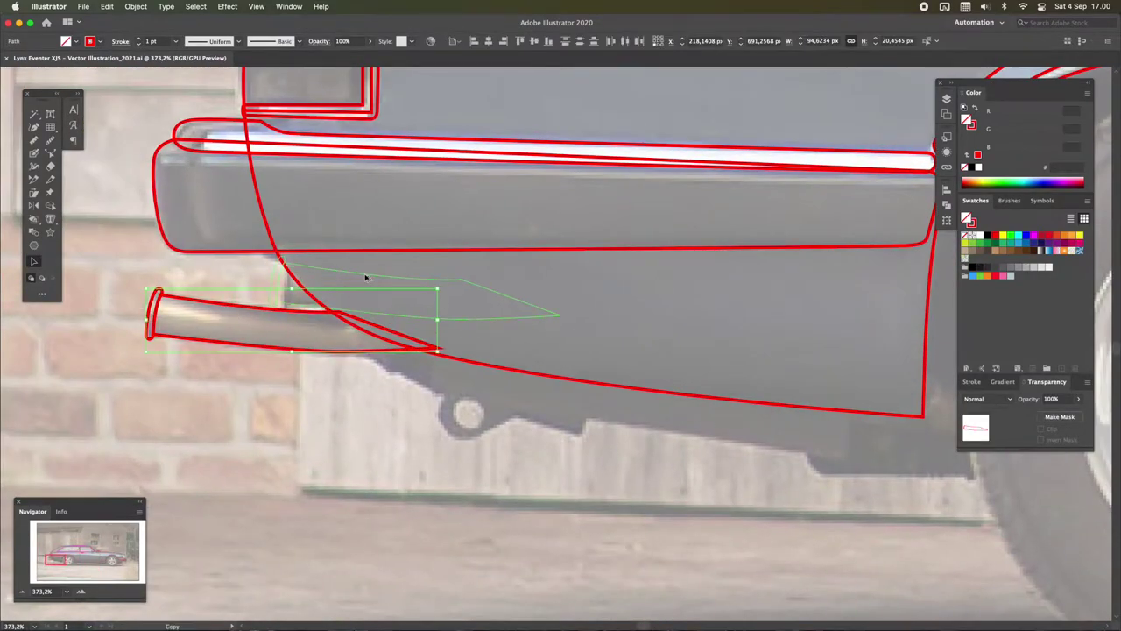
pyautogui.press('p')
pyautogui.click(313, 348)
pyautogui.click(353, 371)
pyautogui.moveTo(401, 394); pyautogui.dragTo(408, 436)
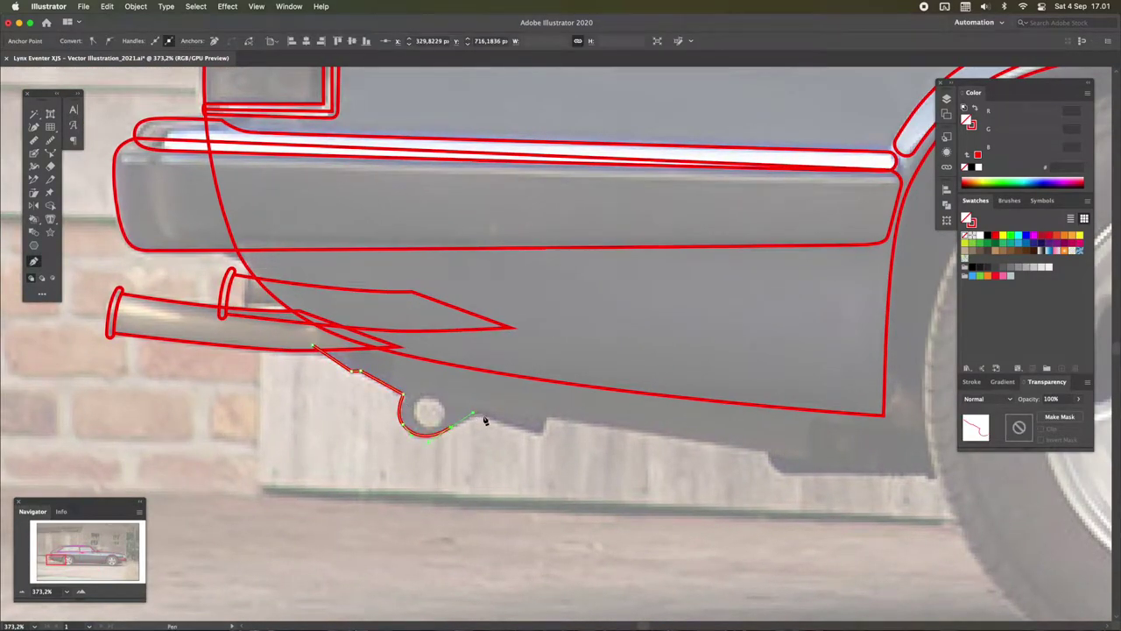
# Extend the underbody path along the car's lower edge past both wheels toward the front
pyautogui.scroll(-5, 796, 476)
pyautogui.moveTo(795, 475); pyautogui.dragTo(2, 419)
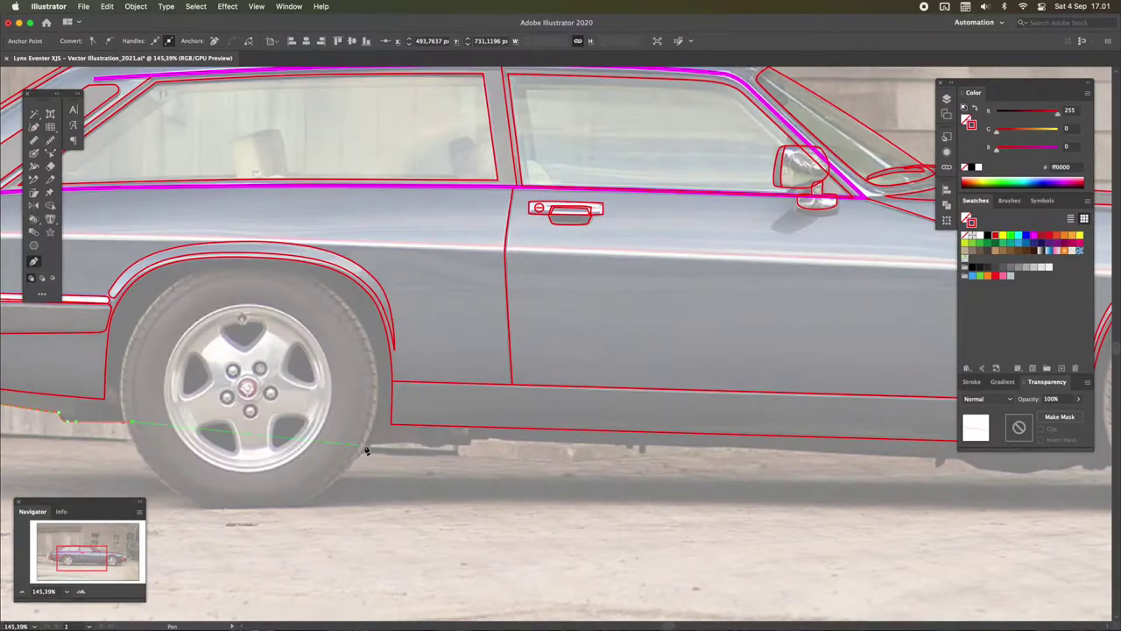
pyautogui.scroll(3, 367, 451)
pyautogui.hscroll(10, 706, 445)
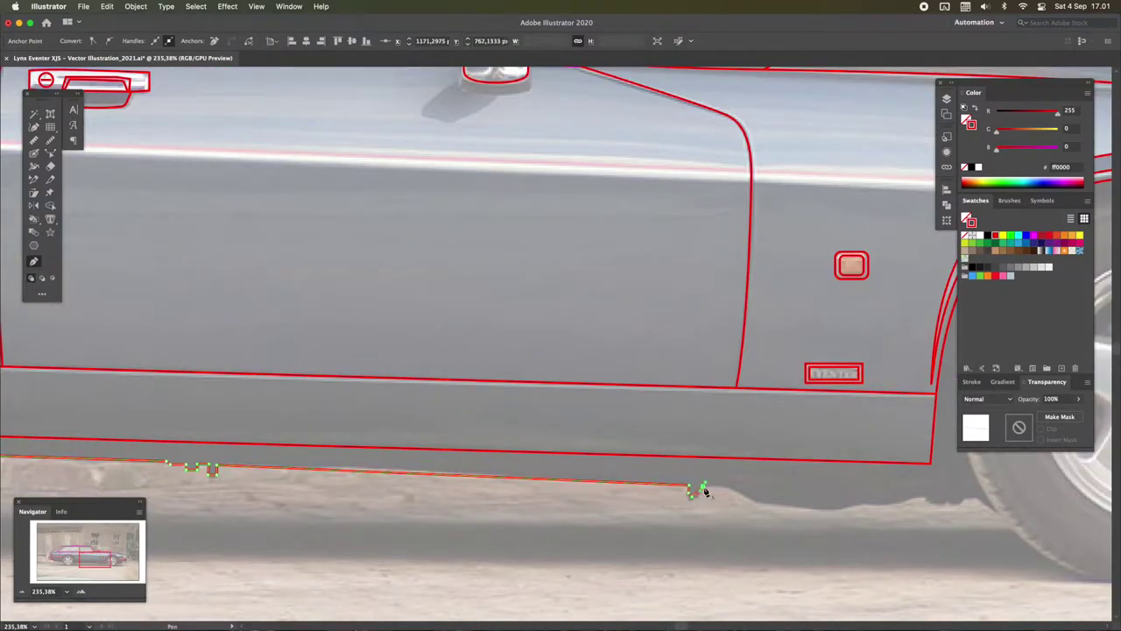
pyautogui.hscroll(10, 705, 491)
pyautogui.click(497, 506)
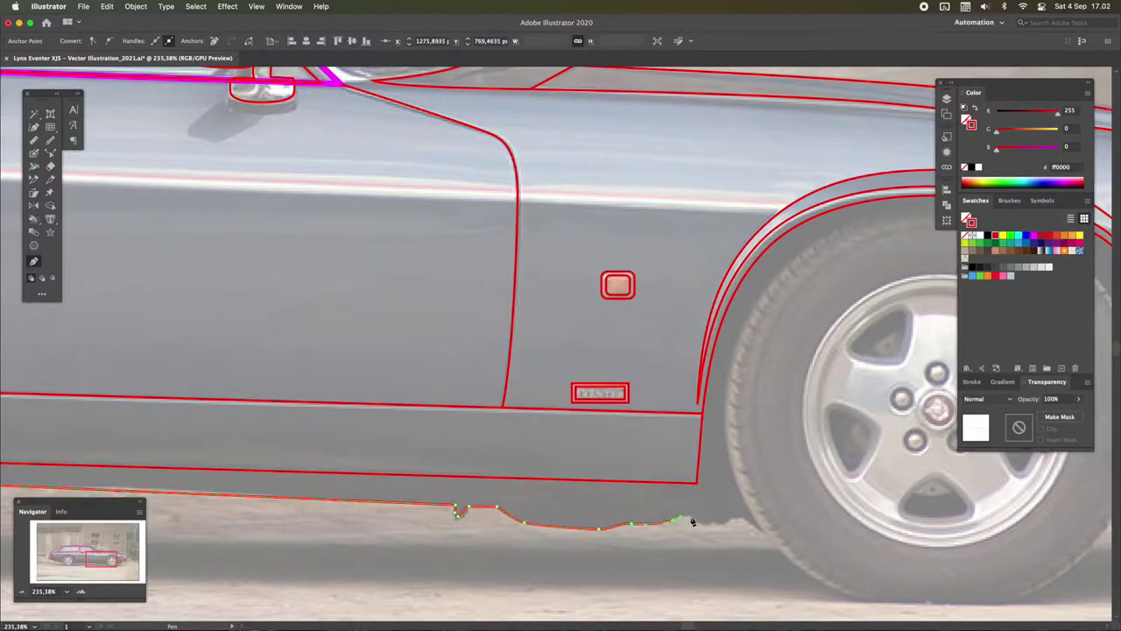
pyautogui.hscroll(10, 729, 526)
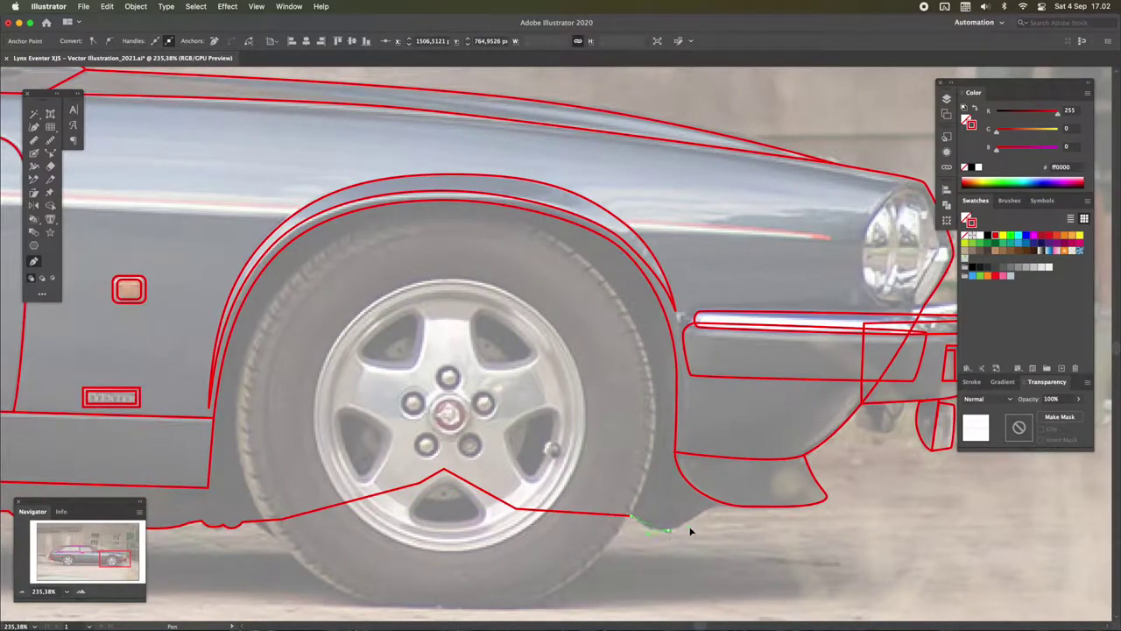
pyautogui.moveTo(726, 262); pyautogui.dragTo(635, 273)
pyautogui.scroll(5, 700, 212)
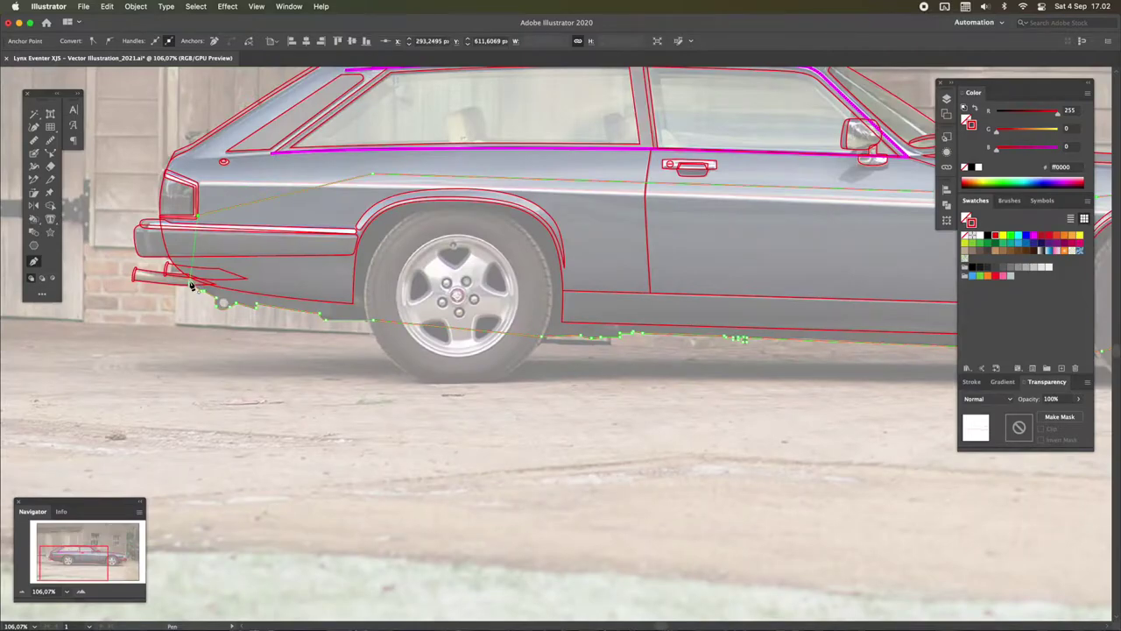
# Scroll around the canvas to compare the traced car against the reference photo
pyautogui.hscroll(10, 701, 263)
pyautogui.scroll(3, 747, 302)
pyautogui.scroll(-5, 747, 302)
pyautogui.hscroll(-5, 99, 304)
pyautogui.scroll(5, 99, 304)
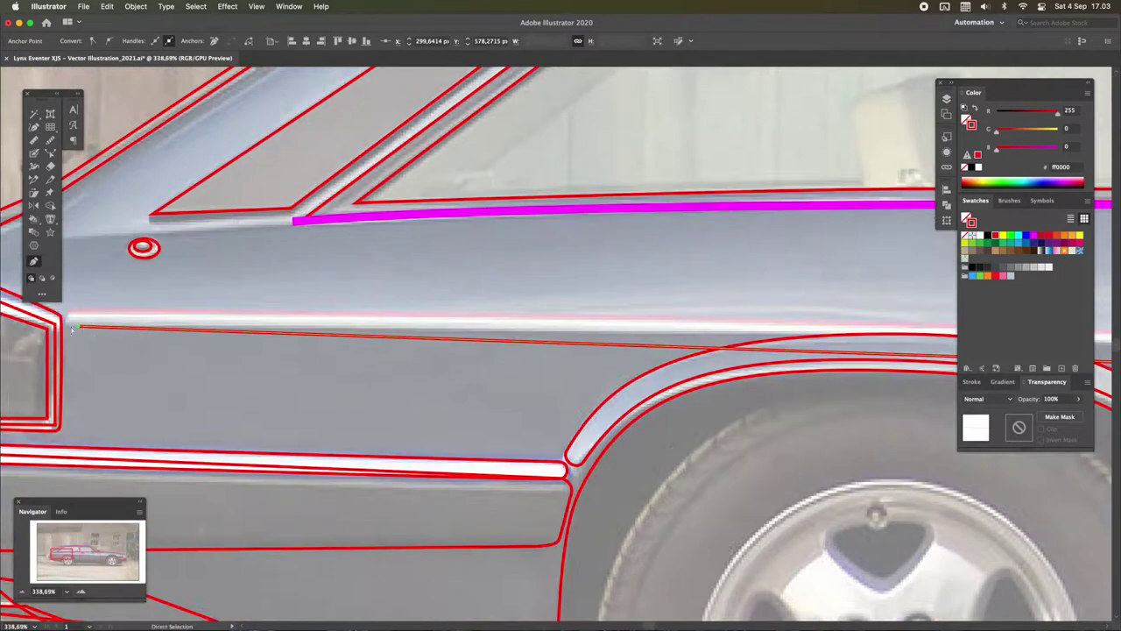
pyautogui.scroll(-5, 72, 325)
pyautogui.hscroll(3, 561, 351)
pyautogui.scroll(5, 874, 368)
pyautogui.scroll(-5, 874, 368)
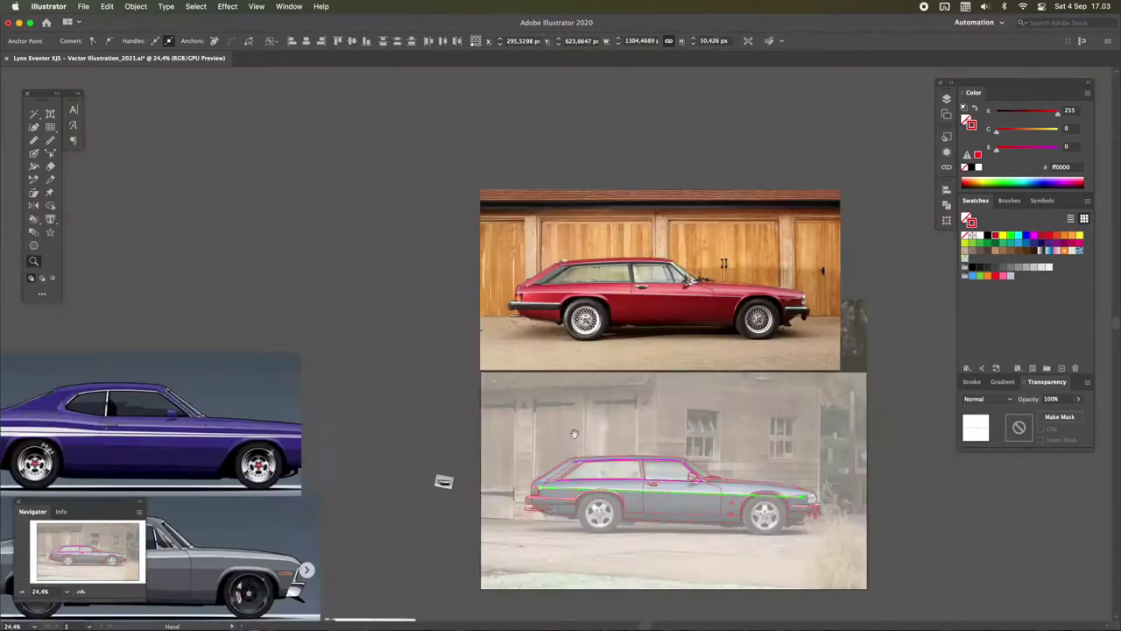
pyautogui.scroll(5, 440, 481)
pyautogui.scroll(2, 561, 350)
pyautogui.hscroll(-5, 625, 552)
pyautogui.scroll(-5, 625, 552)
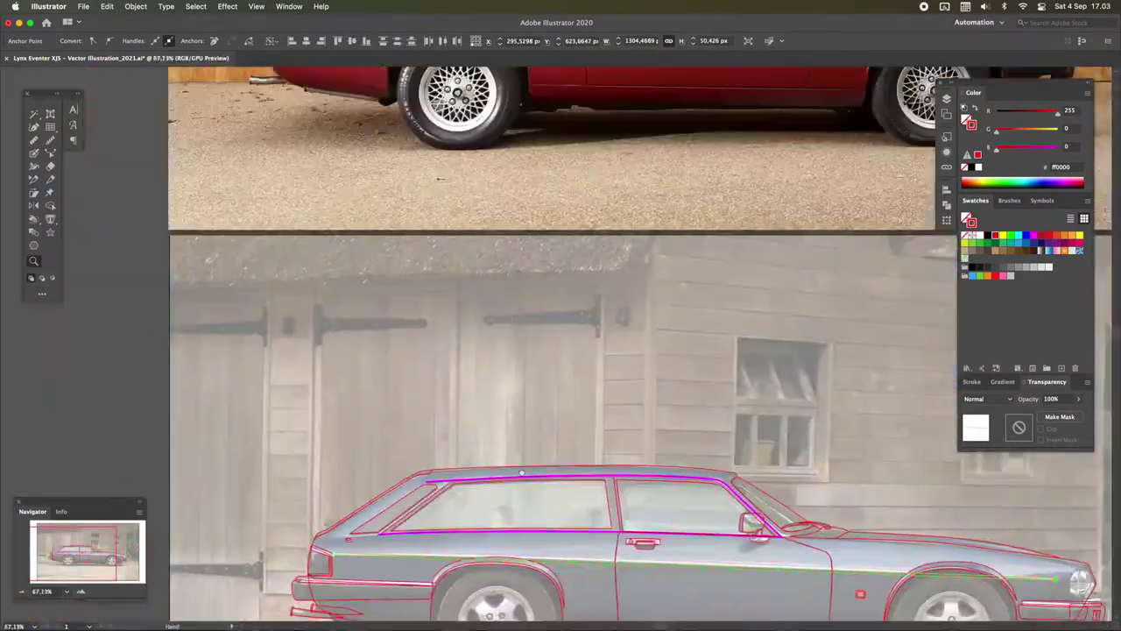
pyautogui.scroll(5, 613, 466)
pyautogui.scroll(3, 512, 424)
# Direct-select the wheel-arch outline and inspect its anchor points closely
pyautogui.press('a')
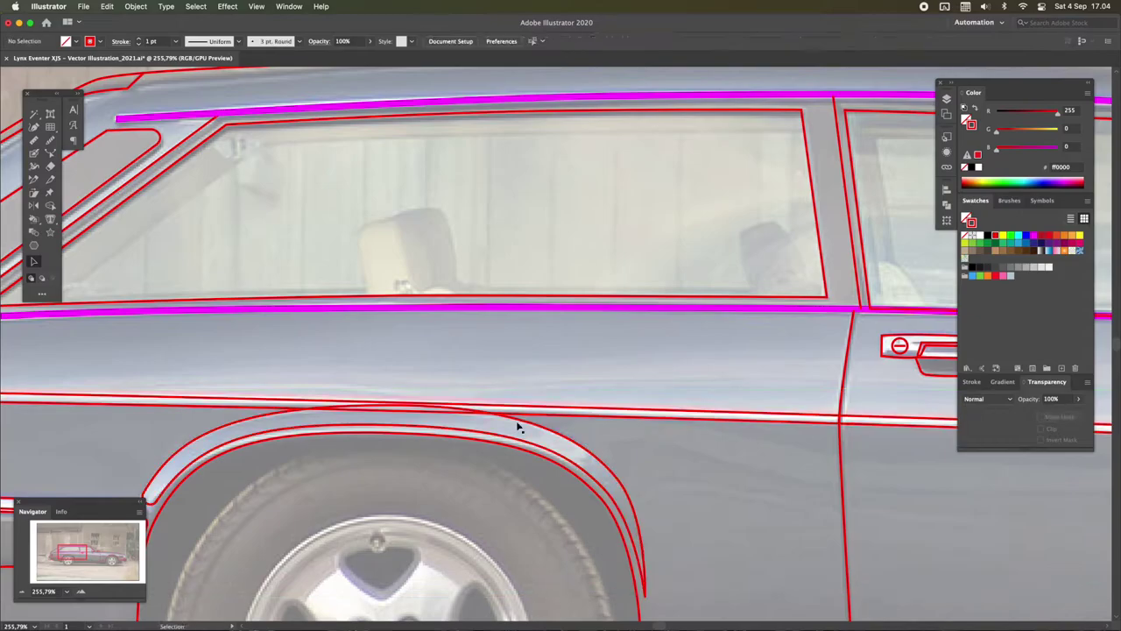
pyautogui.click(388, 409)
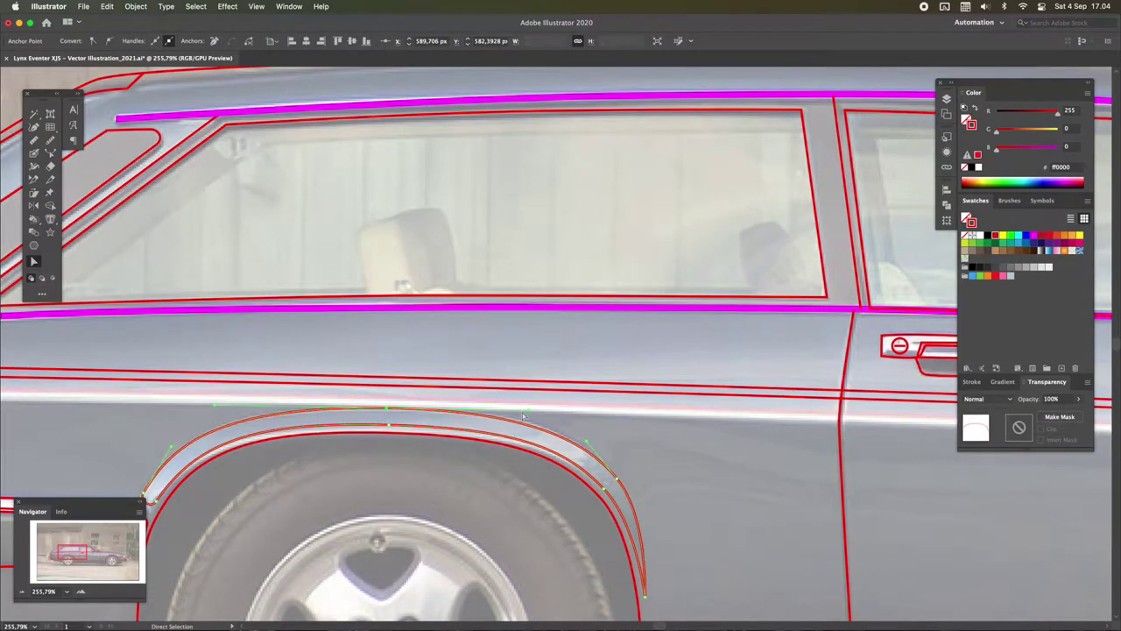
pyautogui.scroll(5, 596, 412)
pyautogui.scroll(-5, 595, 408)
pyautogui.scroll(5, 596, 401)
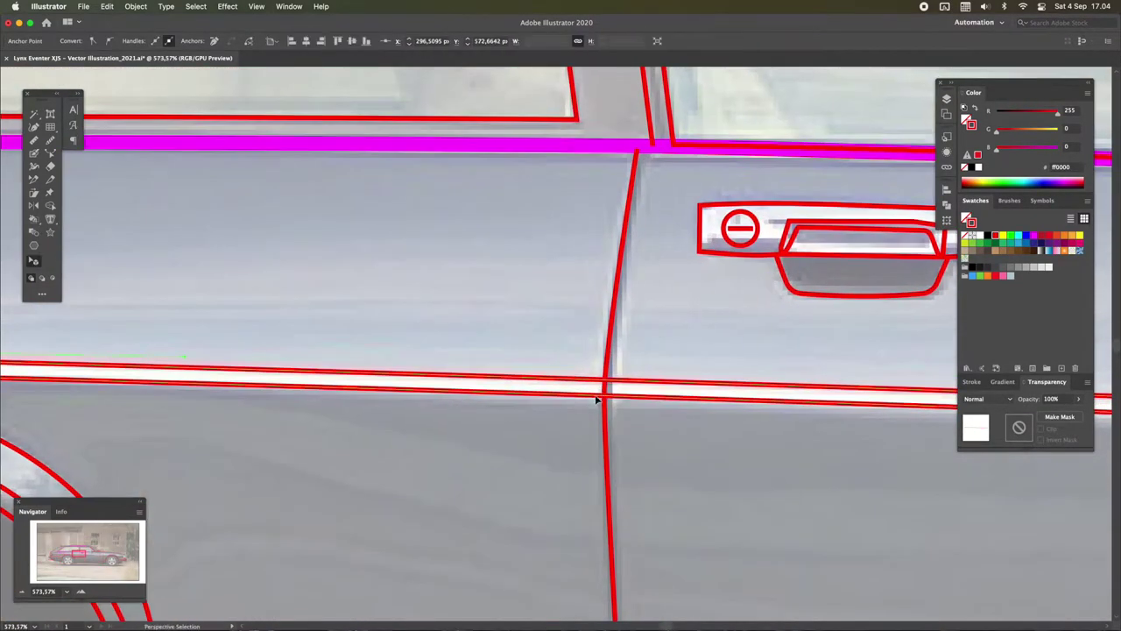
pyautogui.scroll(-3, 596, 401)
pyautogui.scroll(-5, 383, 395)
pyautogui.scroll(5, 496, 365)
pyautogui.scroll(-2, 646, 366)
pyautogui.scroll(-4, 646, 366)
pyautogui.scroll(2, 668, 371)
pyautogui.scroll(-2, 796, 371)
pyautogui.scroll(4, 388, 358)
pyautogui.scroll(-4, 389, 359)
pyautogui.scroll(4, 455, 298)
pyautogui.scroll(2, 391, 283)
pyautogui.click(391, 283)
# Zoom from the whole car onto the side window and select its outline
pyautogui.hotkey('ctrl', 'shift', 'a')
pyautogui.press('z')
pyautogui.scroll(-4, 394, 289)
pyautogui.scroll(3, 508, 283)
pyautogui.scroll(1, 649, 288)
pyautogui.click(888, 348)
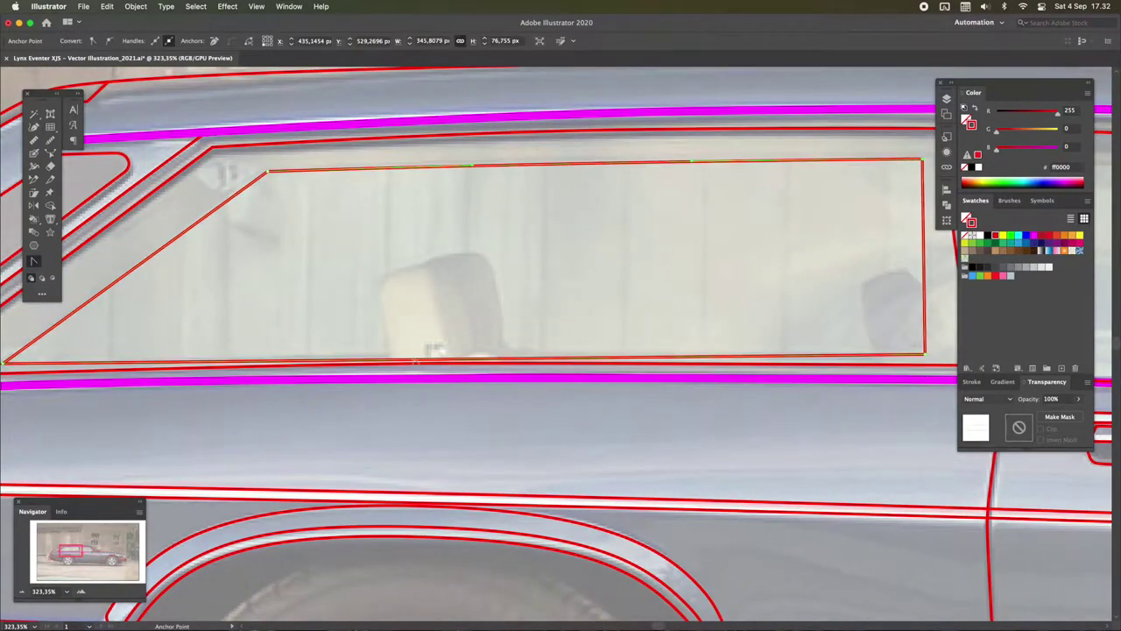
# Pen an inner glass outline inside the side window frame
pyautogui.press('p')
pyautogui.scroll(-2, 414, 360)
pyautogui.click(338, 204)
pyautogui.click(364, 344)
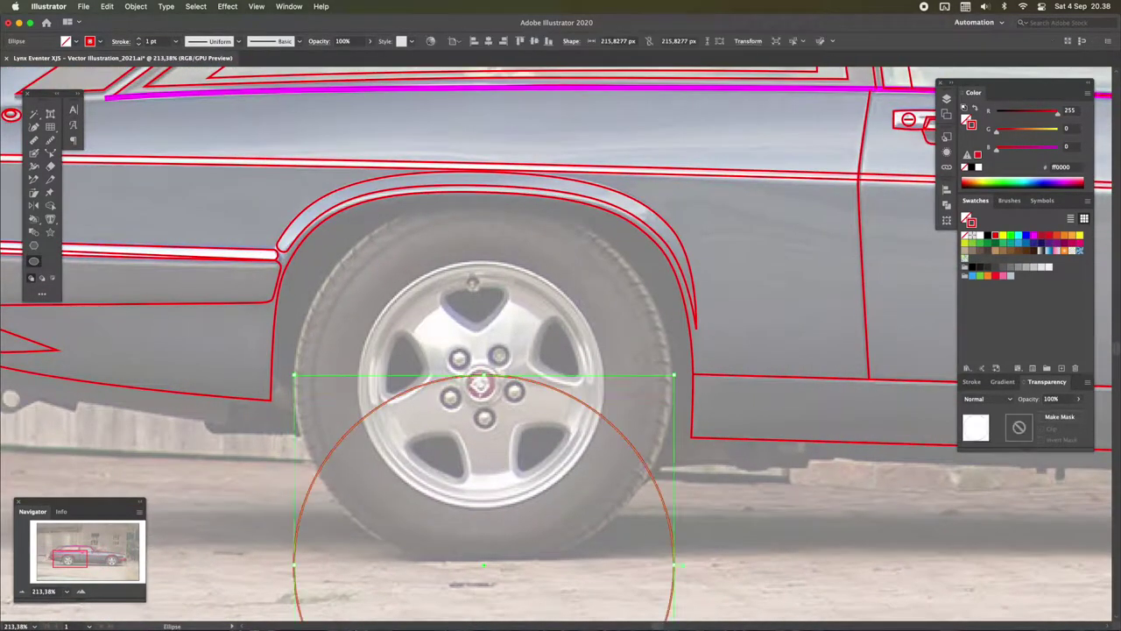
# Draw tyre and rim ellipses and align the rounded triangle with a spoke gap in Outline view
pyautogui.moveTo(294, 196); pyautogui.dragTo(680, 580)
pyautogui.moveTo(361, 262); pyautogui.dragTo(603, 503)
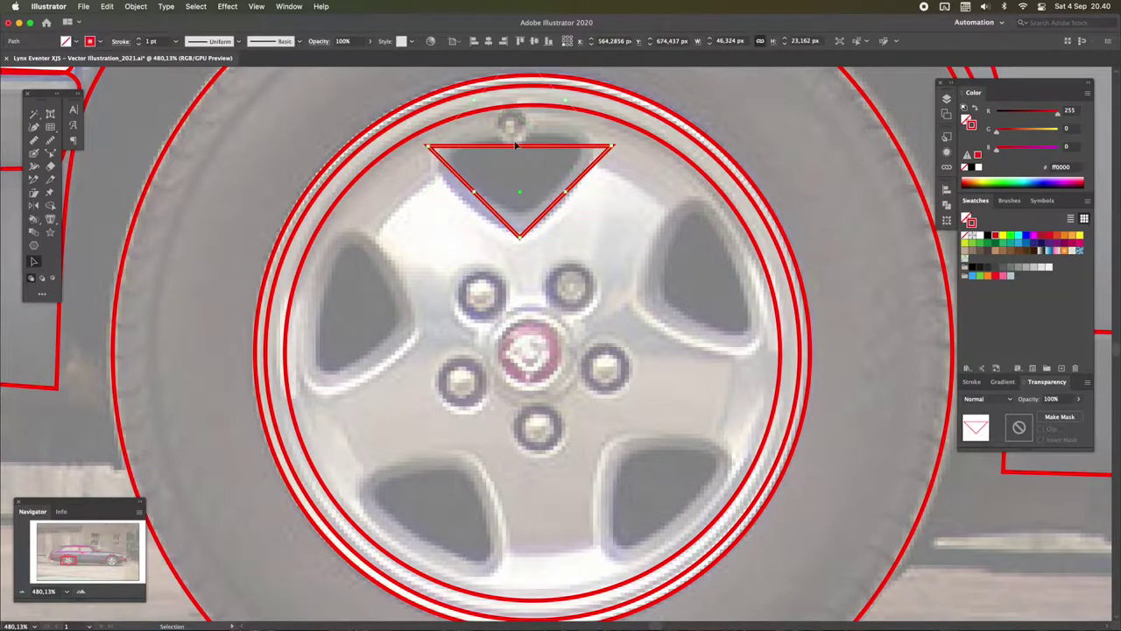
pyautogui.moveTo(612, 151); pyautogui.dragTo(600, 171)
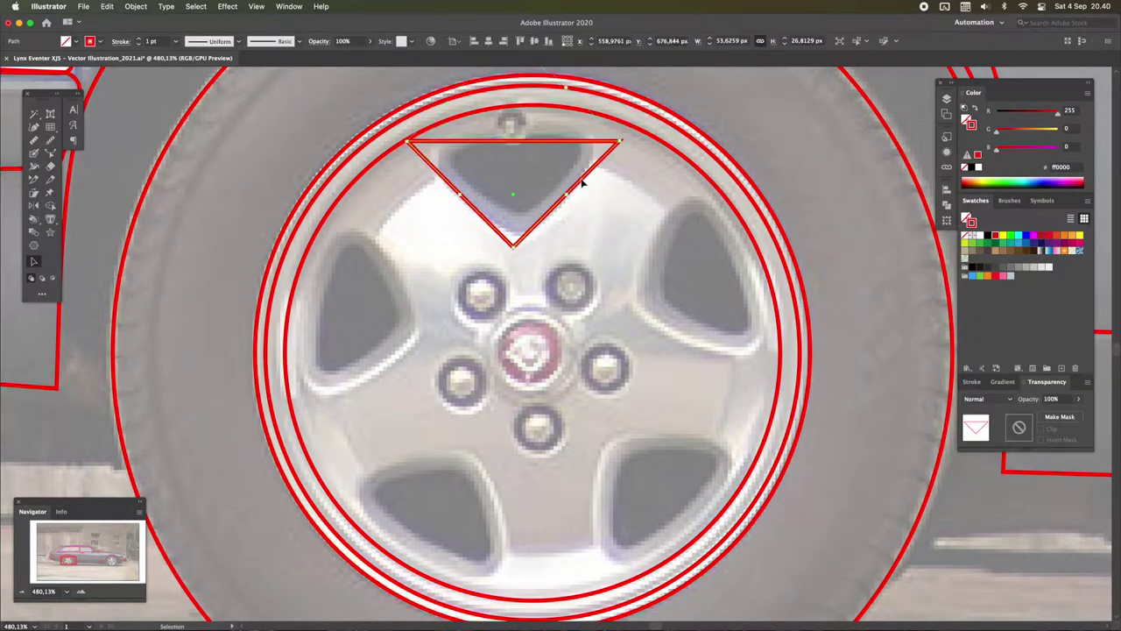
pyautogui.press('a')
pyautogui.press('super+y')
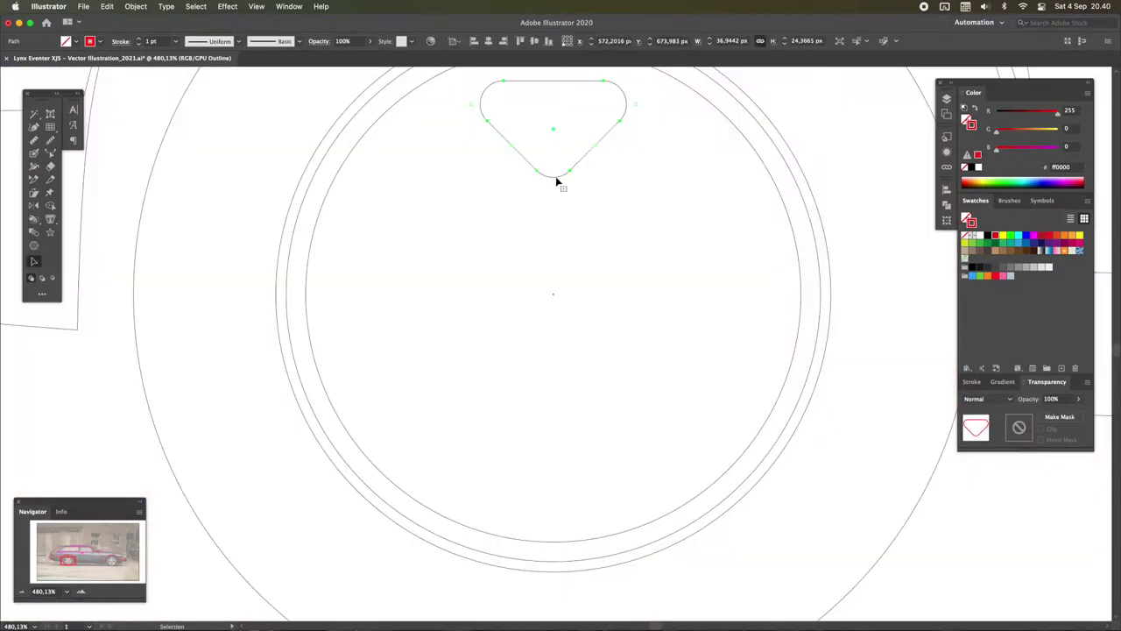
pyautogui.scroll(-2, 604, 243)
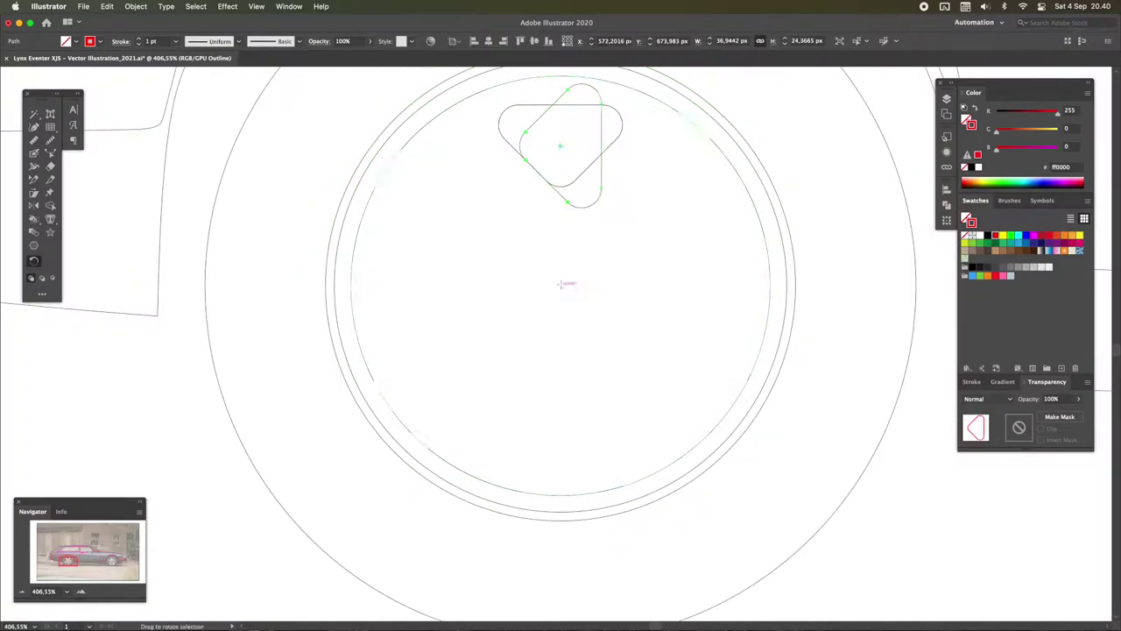
# Rotate the rounded triangle and add a rotated copy around the hub, checking Preview
pyautogui.click(135, 7)
pyautogui.moveTo(175, 22)
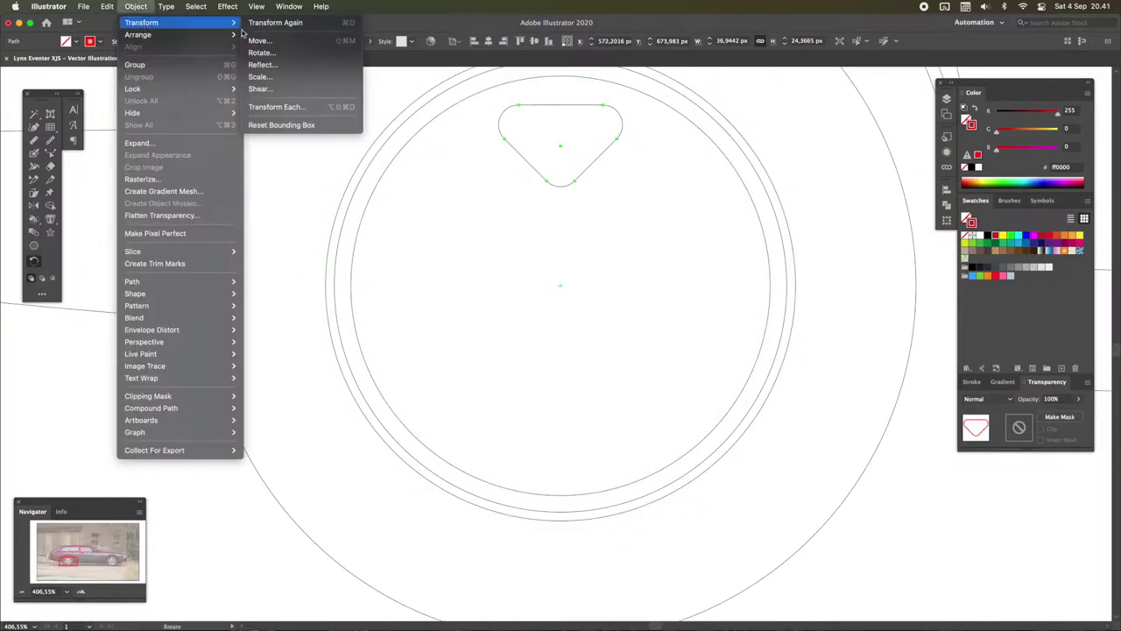
pyautogui.click(297, 52)
pyautogui.press('Return')
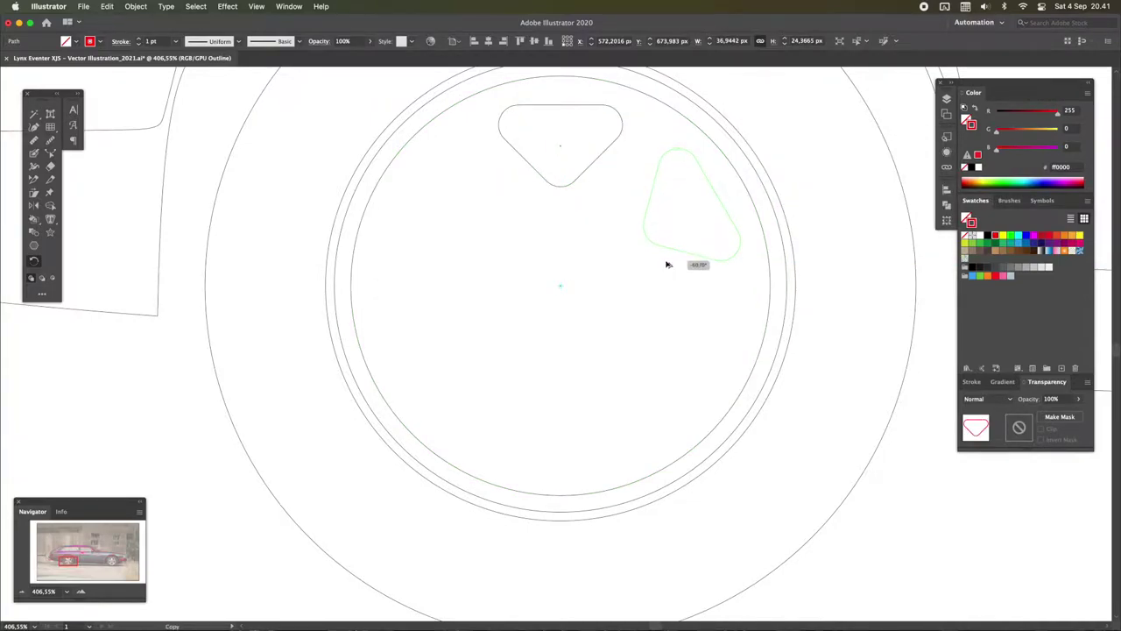
pyautogui.click(664, 389)
pyautogui.click(136, 6)
pyautogui.click(297, 52)
pyautogui.click(784, 243)
pyautogui.hotkey('ctrl', 'y')
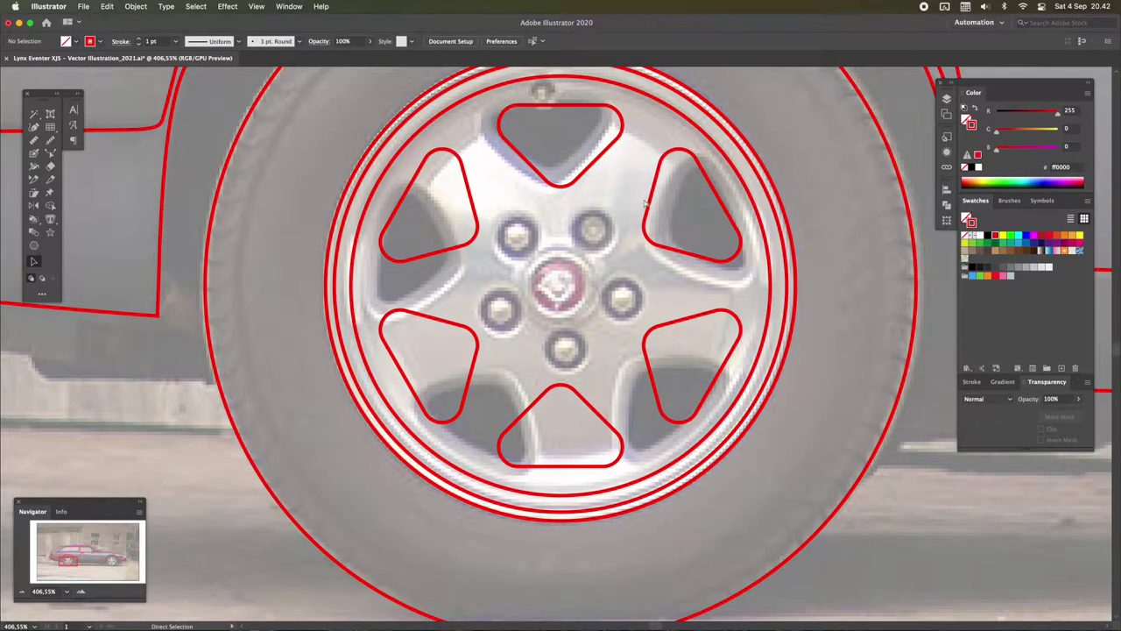
pyautogui.hotkey('ctrl', 'y')
# Rotate-copy both triangles by 72° around the hub
pyautogui.press('super+space')
pyautogui.write('360')
pyautogui.press('Escape')
pyautogui.click(596, 167)
pyautogui.click(136, 6)
pyautogui.click(297, 53)
pyautogui.press('Return')
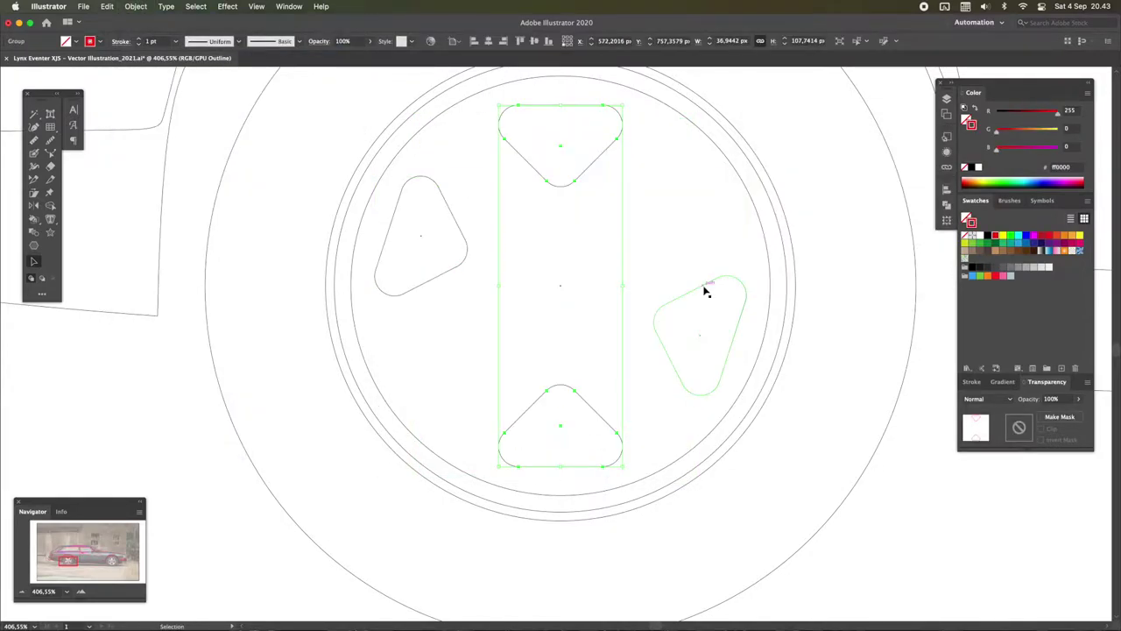
# Repeat the 72° copy to complete five spoke openings, undo extras, and preview them
pyautogui.click(136, 6)
pyautogui.click(295, 50)
pyautogui.click(783, 243)
pyautogui.click(609, 372)
pyautogui.press('super+d')
pyautogui.press('super+z')
pyautogui.press('super+z')
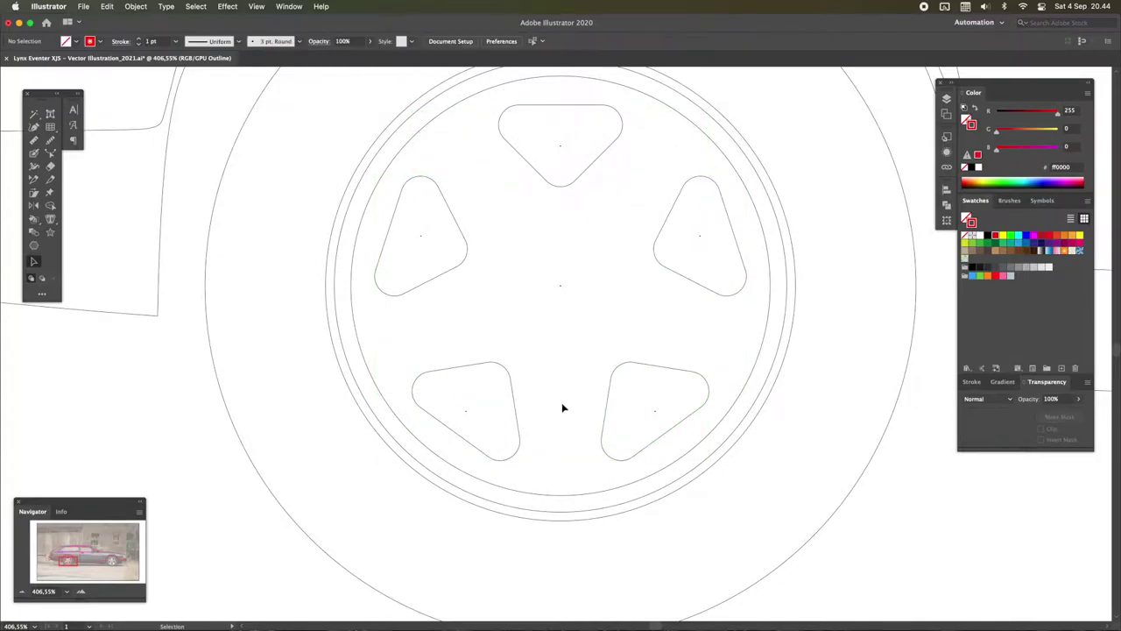
pyautogui.click(664, 311)
pyautogui.press('super+y')
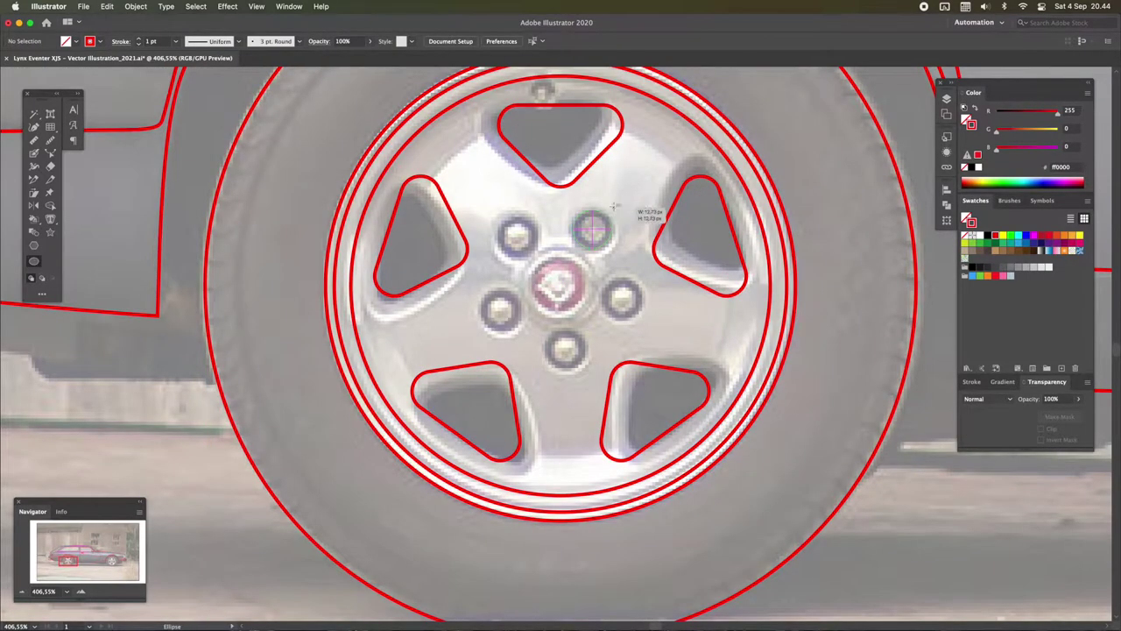
# Draw a pair of concentric circles around one wheel bolt
pyautogui.moveTo(614, 206); pyautogui.dragTo(615, 207)
pyautogui.scroll(2, 633, 204)
pyautogui.scroll(1, 620, 238)
pyautogui.moveTo(592, 242); pyautogui.dragTo(646, 191)
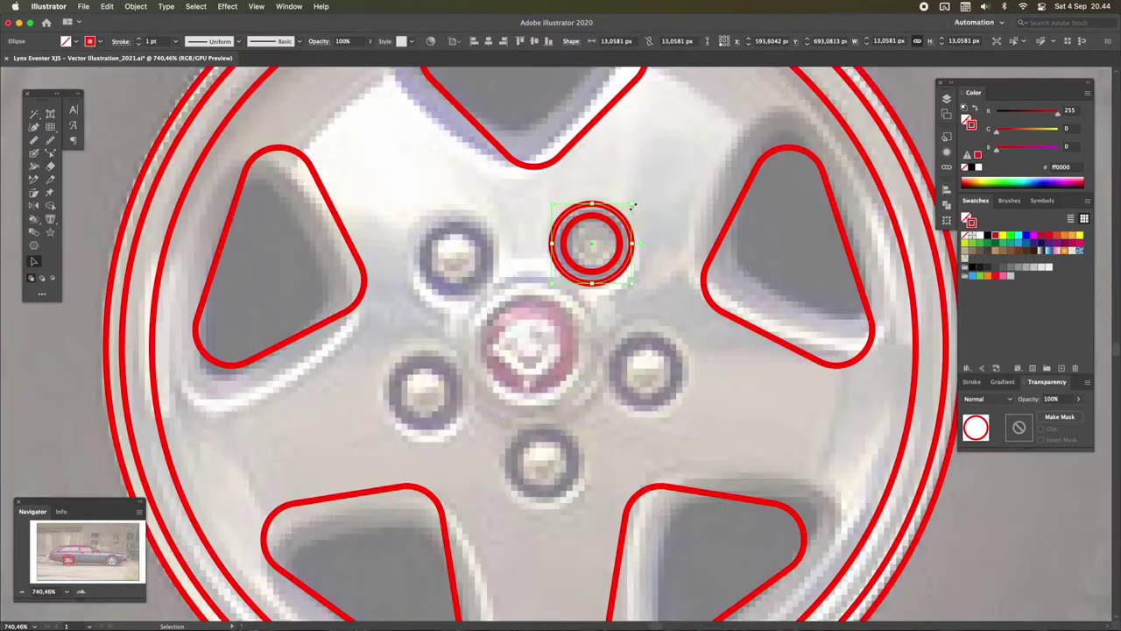
pyautogui.press('super+z')
pyautogui.press('super+z')
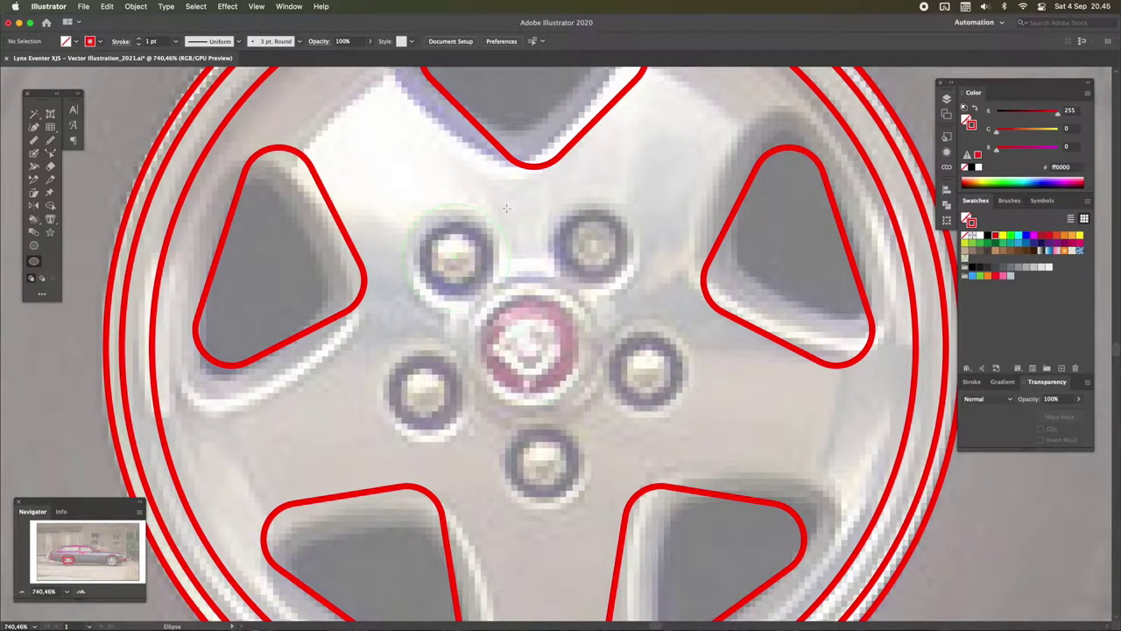
pyautogui.scroll(-2, 498, 218)
pyautogui.moveTo(498, 218); pyautogui.dragTo(525, 399)
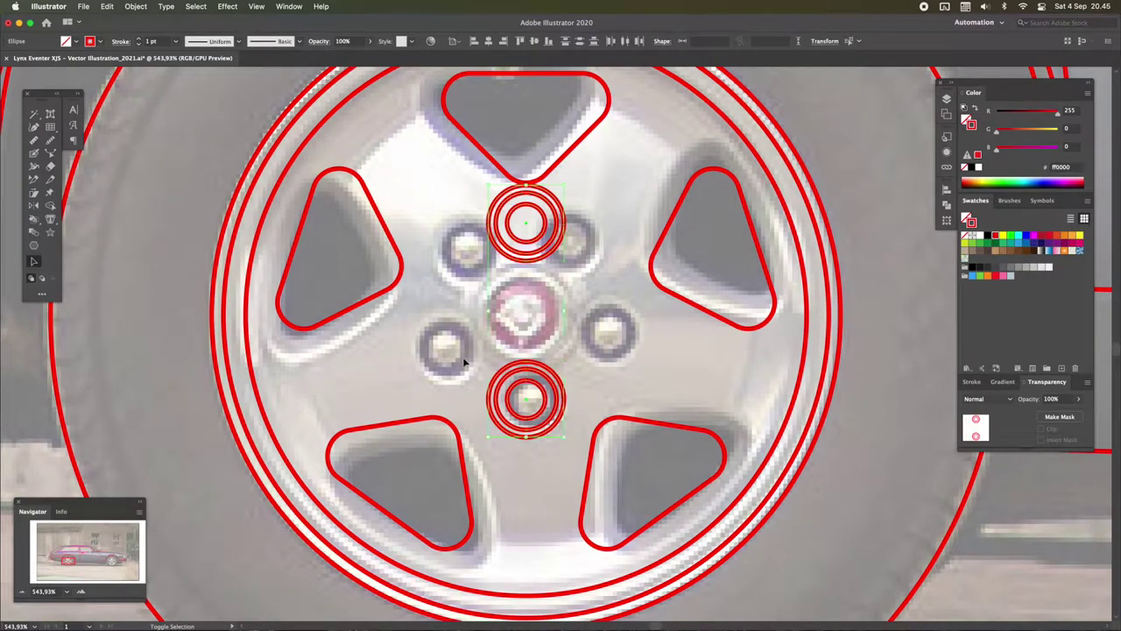
# Rotate-copy the bolt circles at 72° so all five bolts are ringed
pyautogui.click(549, 335)
pyautogui.click(791, 240)
pyautogui.press('super+d')
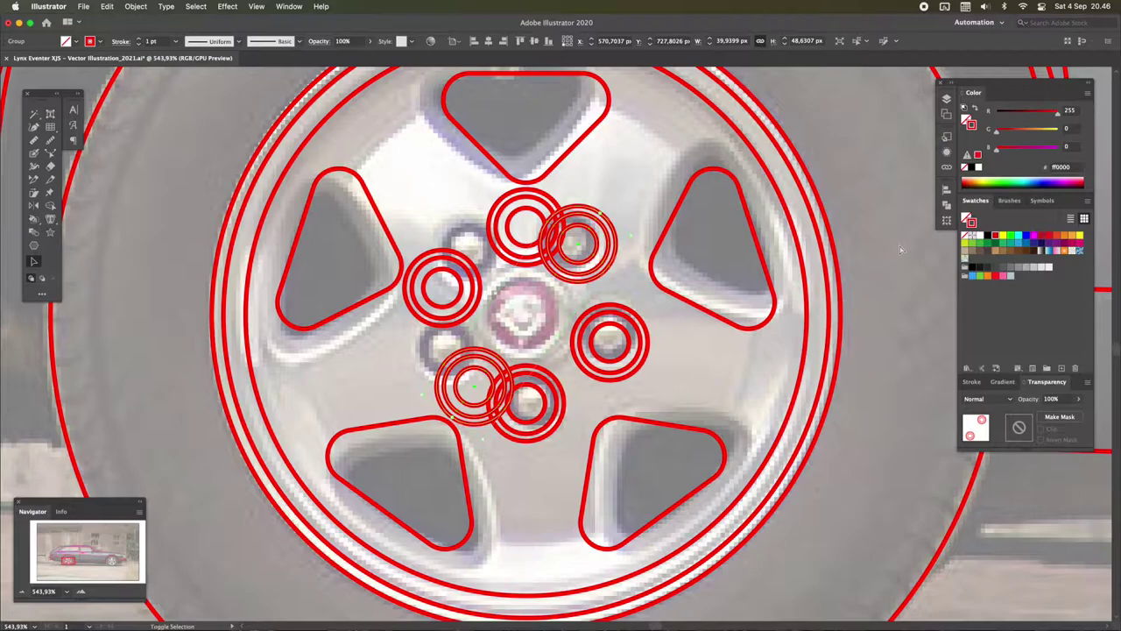
pyautogui.press('super+d')
pyautogui.press('super+d')
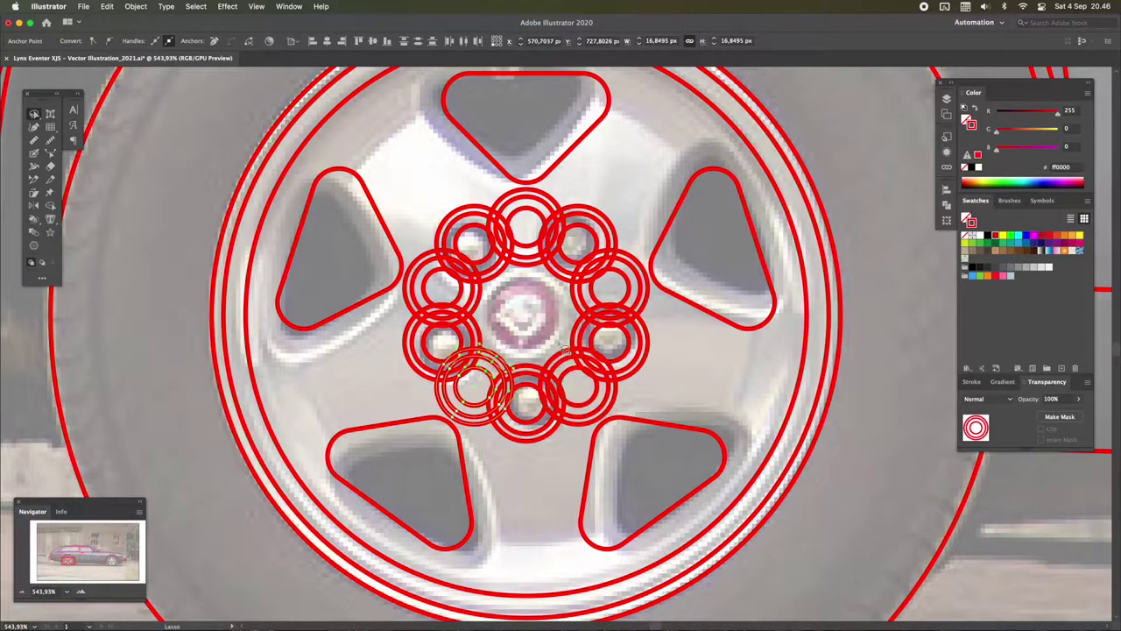
pyautogui.press('super+z')
pyautogui.press('super+z')
pyautogui.press('super+z')
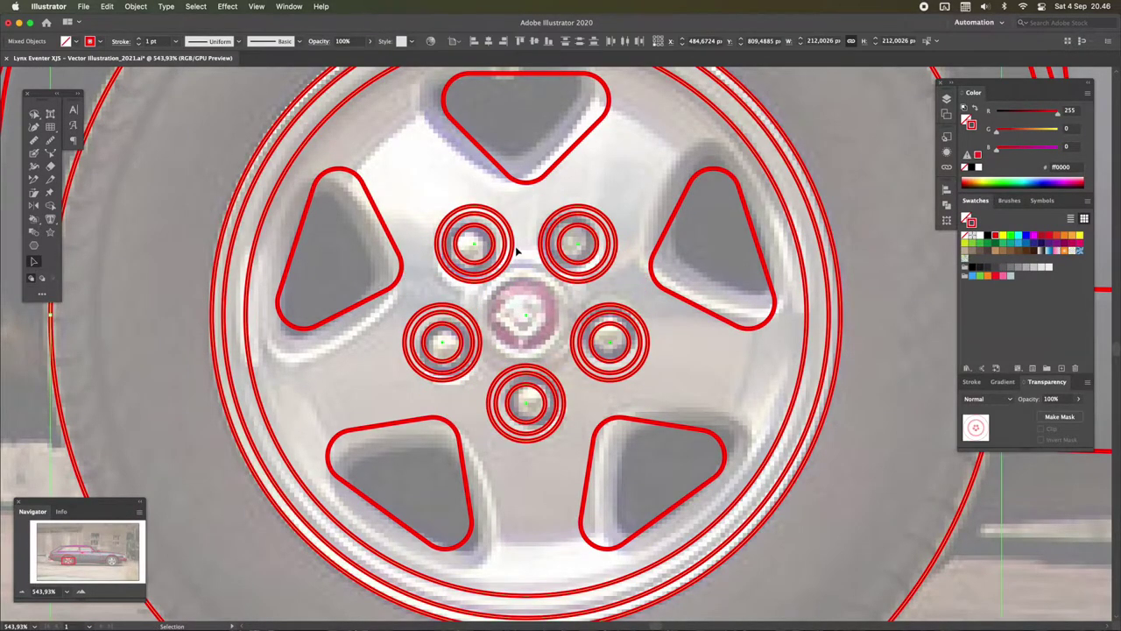
# Inspect the bolt rings and select them together with the outer rim
pyautogui.scroll(-3, 418, 185)
pyautogui.scroll(2, 716, 326)
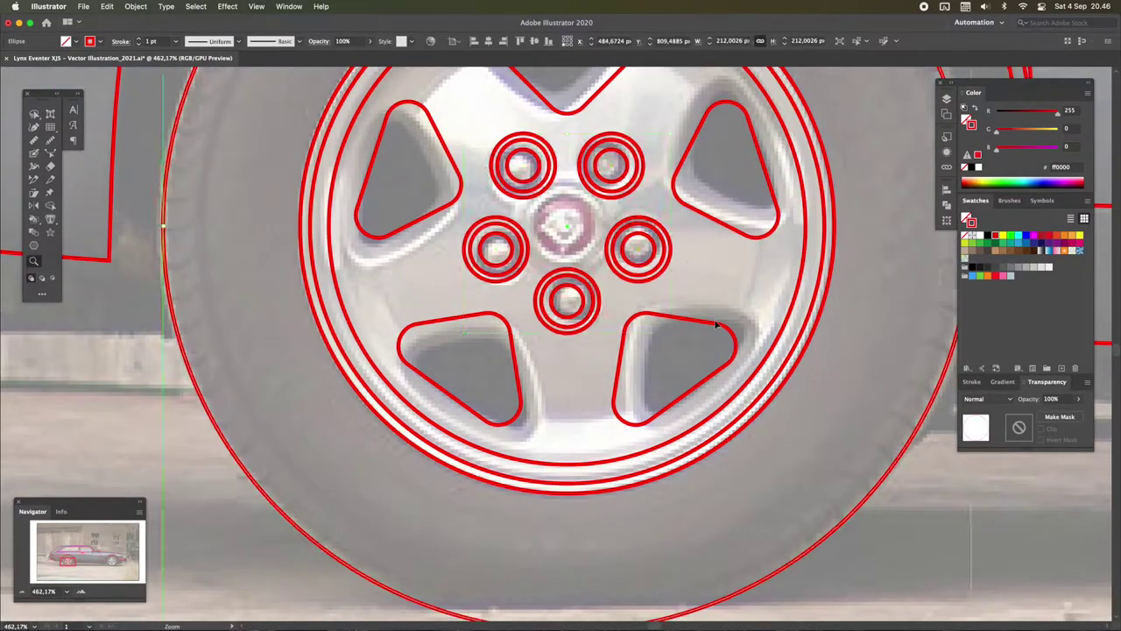
pyautogui.scroll(2, 397, 196)
pyautogui.scroll(-2, 485, 334)
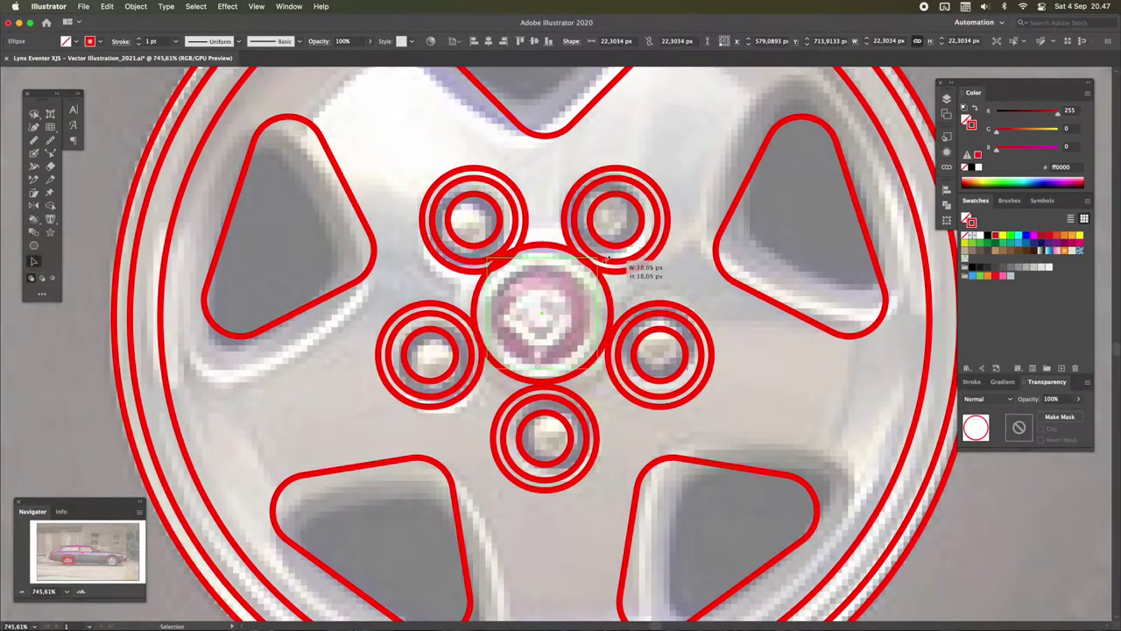
pyautogui.scroll(2, 574, 298)
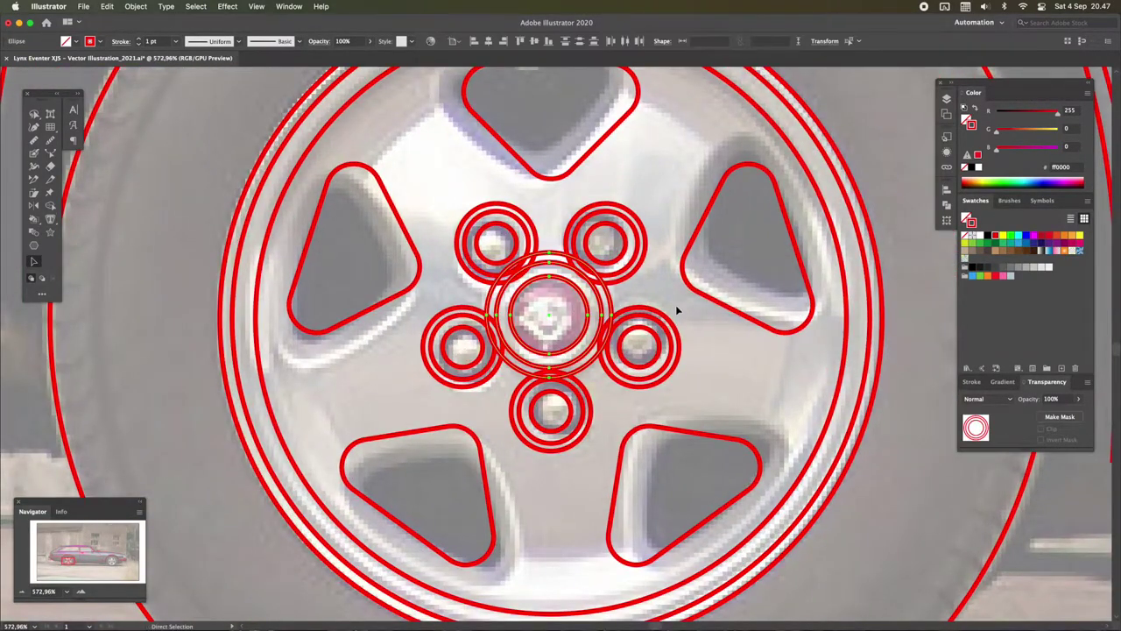
pyautogui.scroll(-5, 676, 309)
pyautogui.scroll(5, 675, 310)
pyautogui.keyDown('shift'); pyautogui.click(900, 357); pyautogui.keyUp('shift')
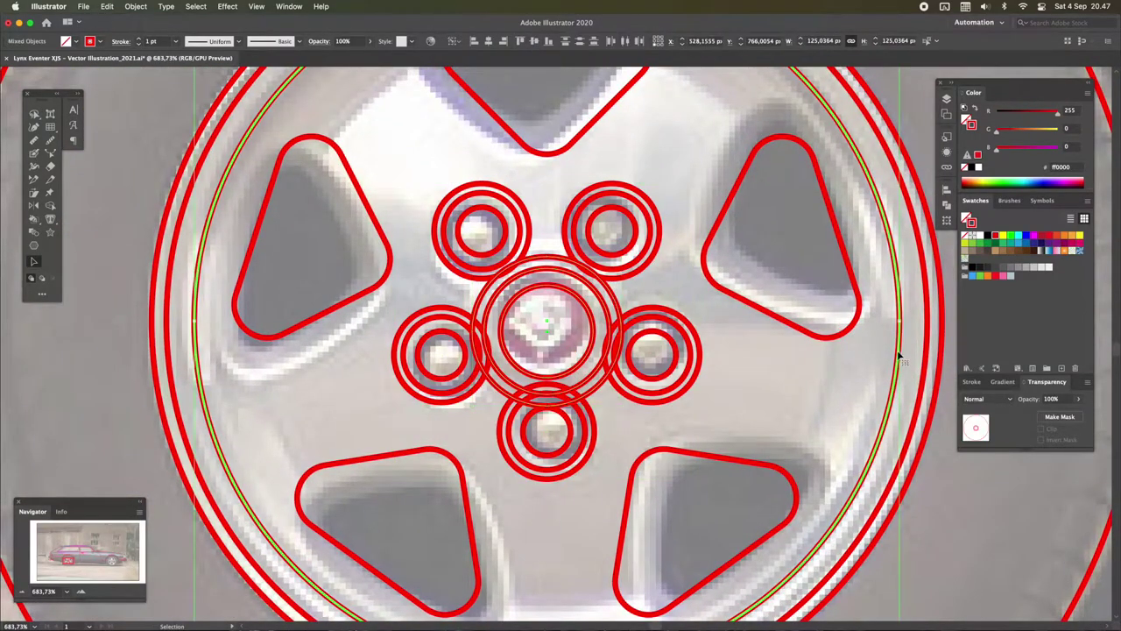
# Deselect everything and save the illustration
pyautogui.scroll(-3, 899, 357)
pyautogui.hotkey('ctrl', 'shift', 'a')
pyautogui.hotkey('ctrl', 's')
pyautogui.press('Return')
# Draw a small valve-stem circle in the top opening
pyautogui.scroll(3, 653, 203)
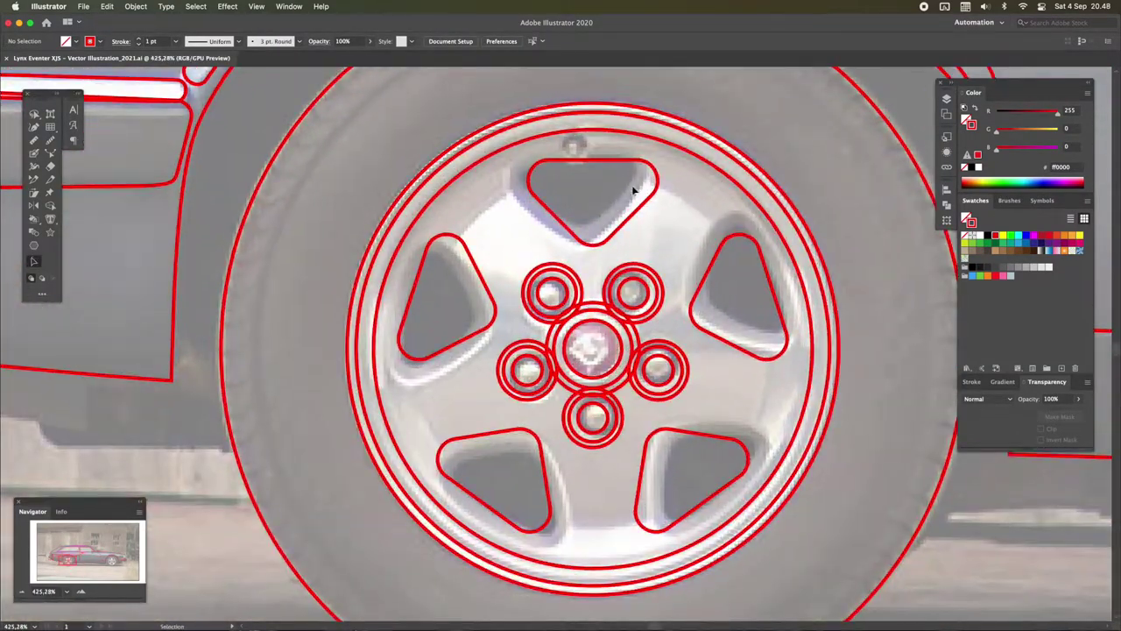
pyautogui.scroll(2, 653, 204)
pyautogui.scroll(1, 576, 140)
pyautogui.moveTo(557, 149); pyautogui.dragTo(561, 153)
pyautogui.scroll(3, 561, 152)
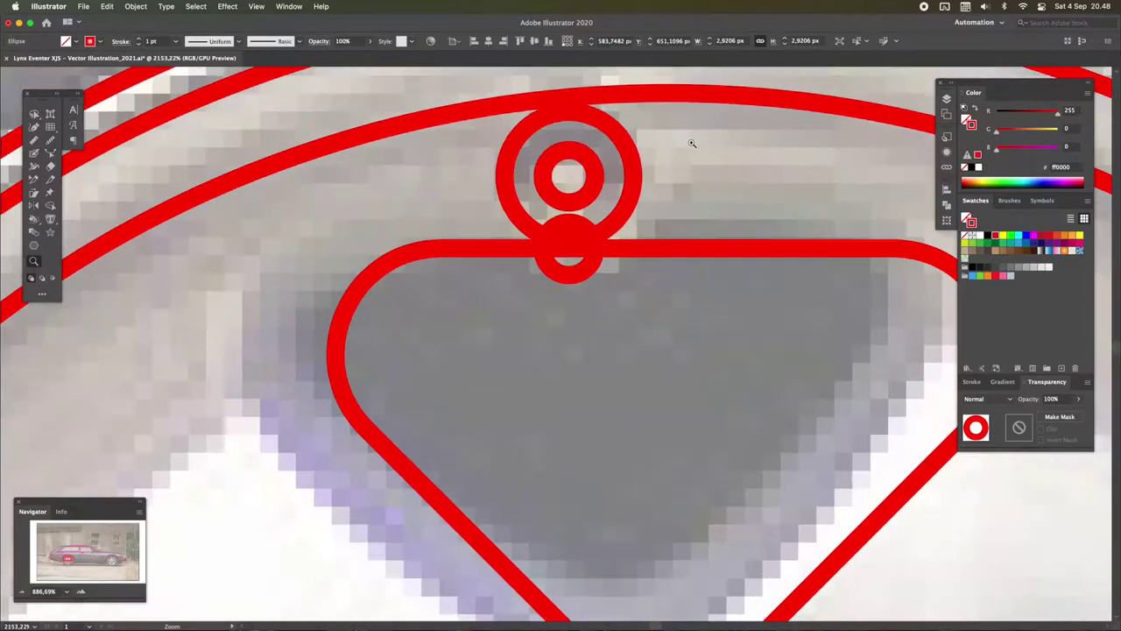
pyautogui.scroll(-3, 501, 188)
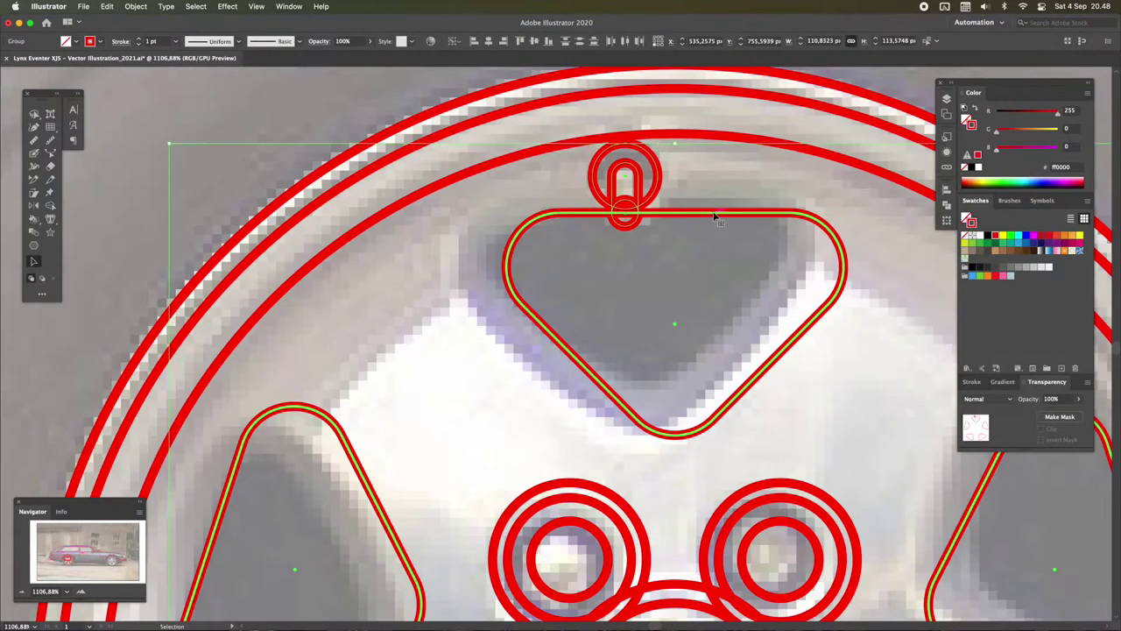
# Enter the wheel group, make the triangle outlines yellow, and inset them with a -4 px Offset Path
pyautogui.scroll(-1, 713, 219)
pyautogui.scroll(1, 679, 186)
pyautogui.doubleClick(679, 186)
pyautogui.click(1002, 236)
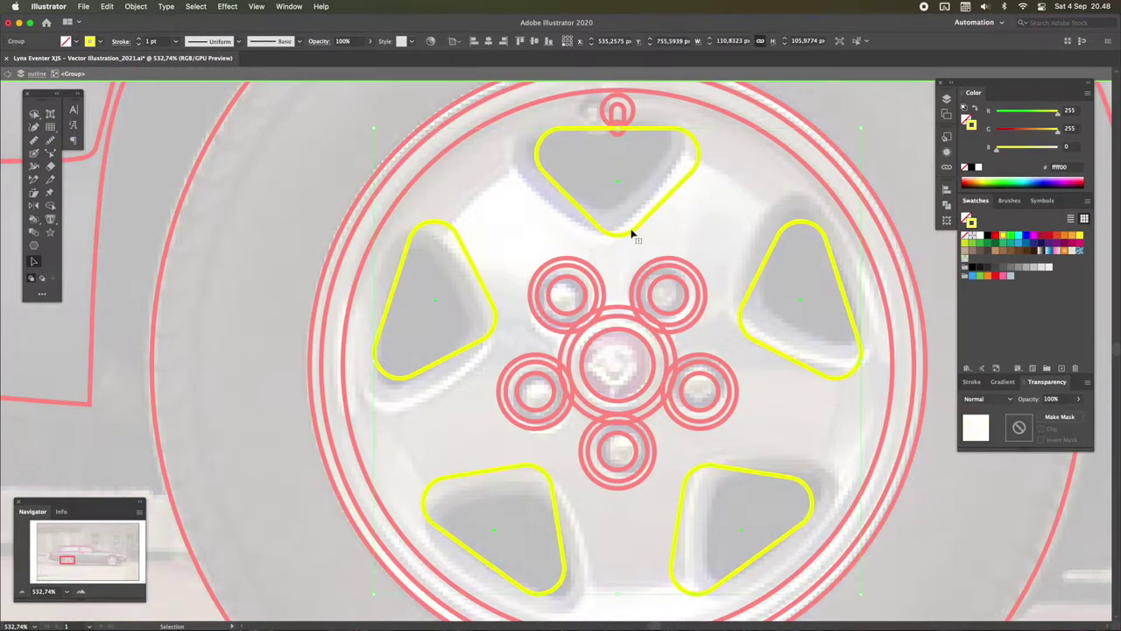
pyautogui.click(136, 6)
pyautogui.click(317, 321)
pyautogui.write('-4')
pyautogui.click(800, 421)
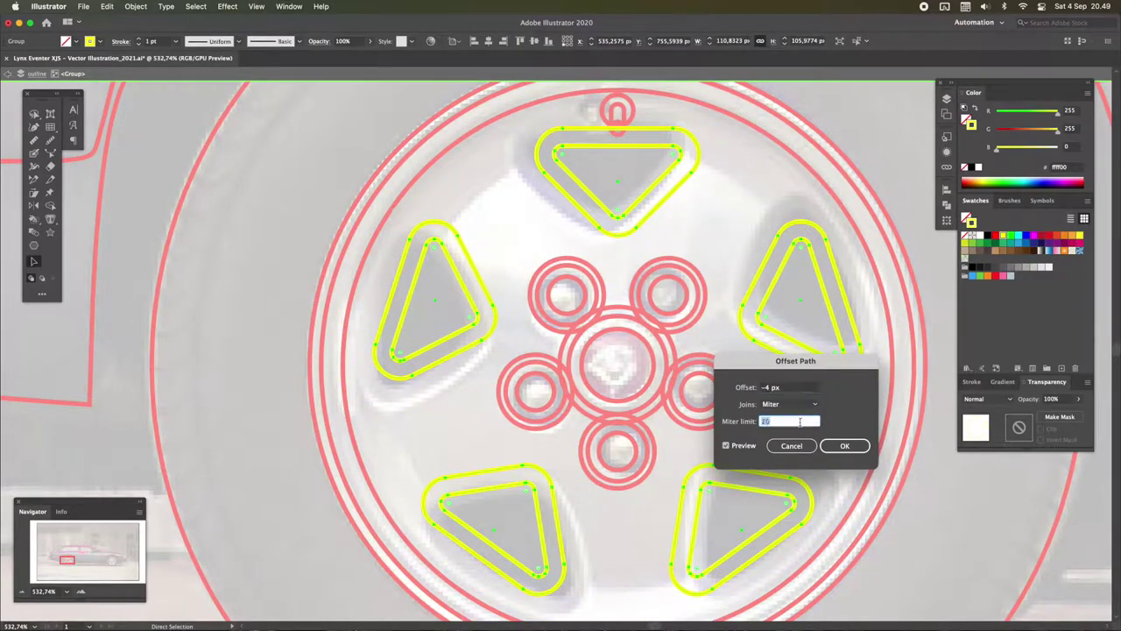
pyautogui.press('Return')
# Undo and redo the Offset Path to confirm the red offset triangles, then deselect
pyautogui.scroll(3, 792, 421)
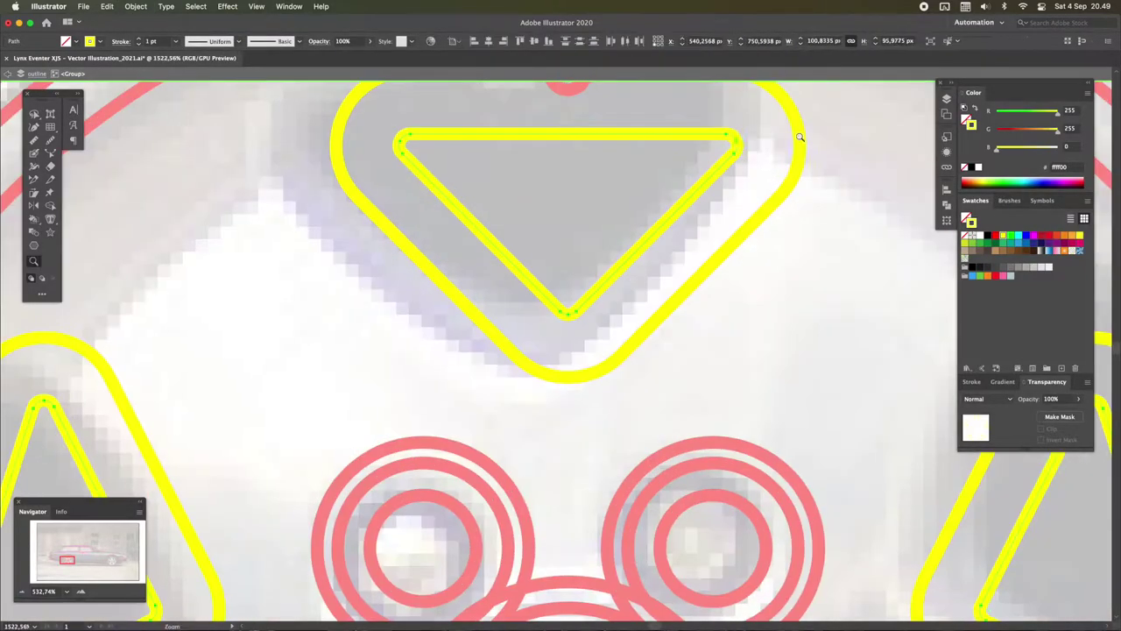
pyautogui.scroll(-2, 656, 291)
pyautogui.scroll(-2, 782, 274)
pyautogui.hotkey('ctrl', 'z')
pyautogui.click(136, 6)
pyautogui.click(317, 320)
pyautogui.click(841, 446)
pyautogui.click(753, 500)
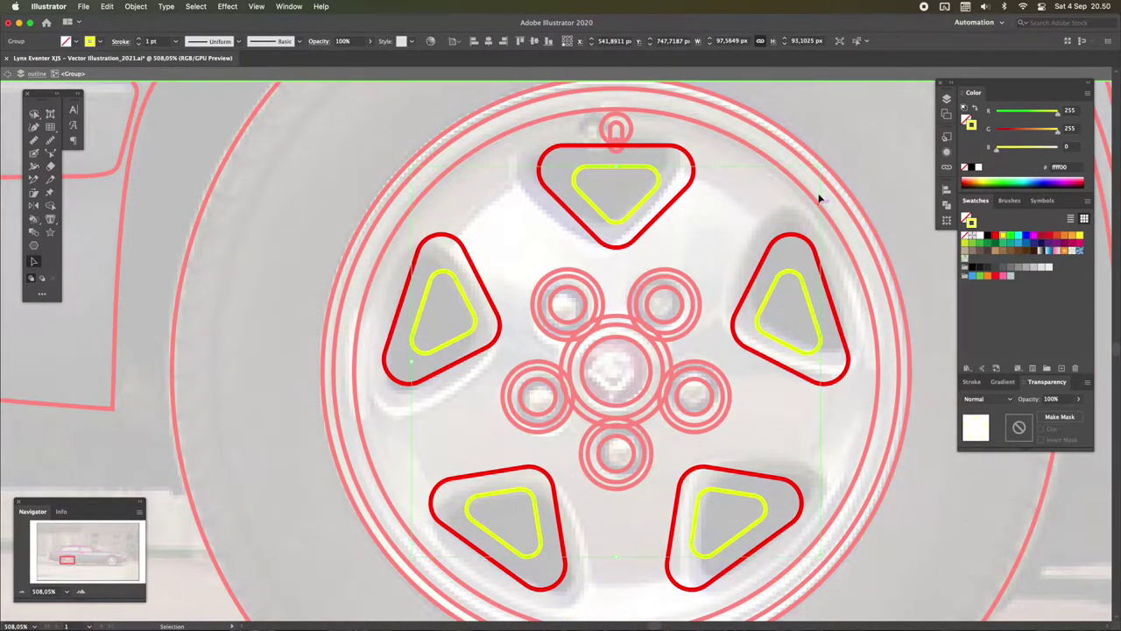
# Enlarge the yellow triangles into sharp triangles and add inner offset copies
pyautogui.hotkey('ctrl', 'alt', 'shift', 'd')
pyautogui.press('Return')
pyautogui.click(135, 6)
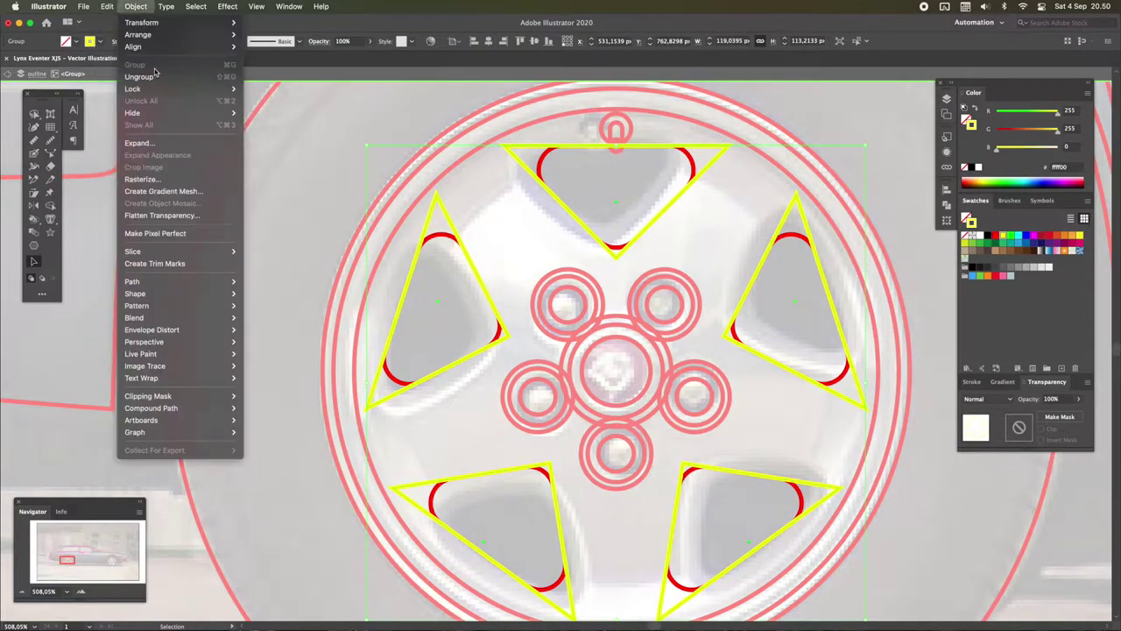
pyautogui.click(318, 321)
pyautogui.press('Return')
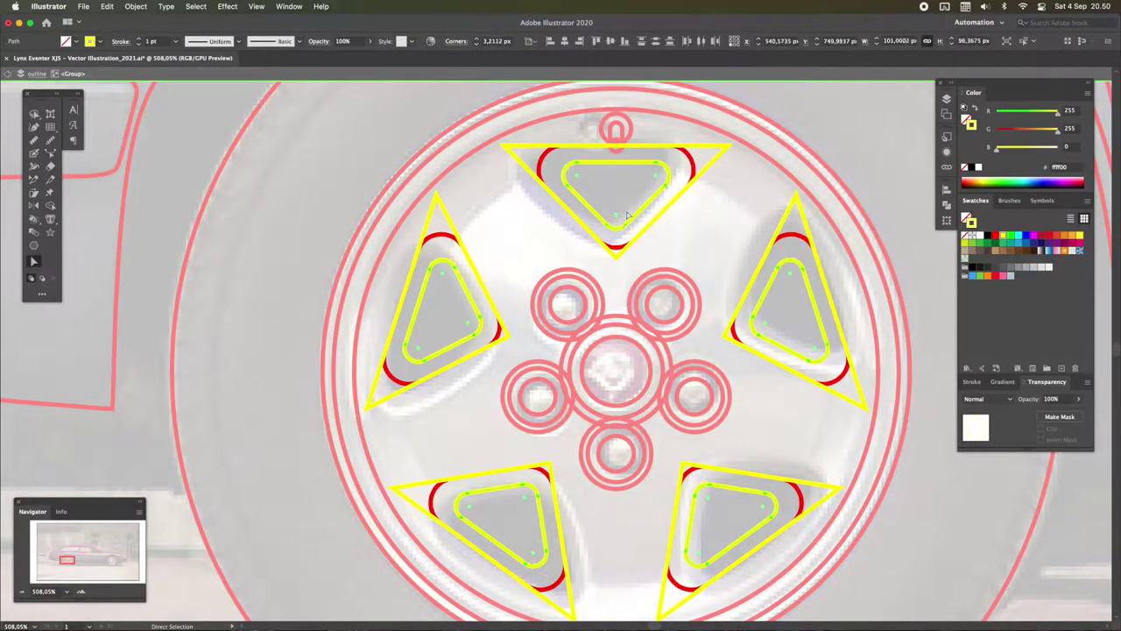
# Step into the nested group, save past the legacy warning, and set the warp bend to vertical
pyautogui.scroll(-3, 791, 220)
pyautogui.rightClick(726, 194)
pyautogui.click(746, 177)
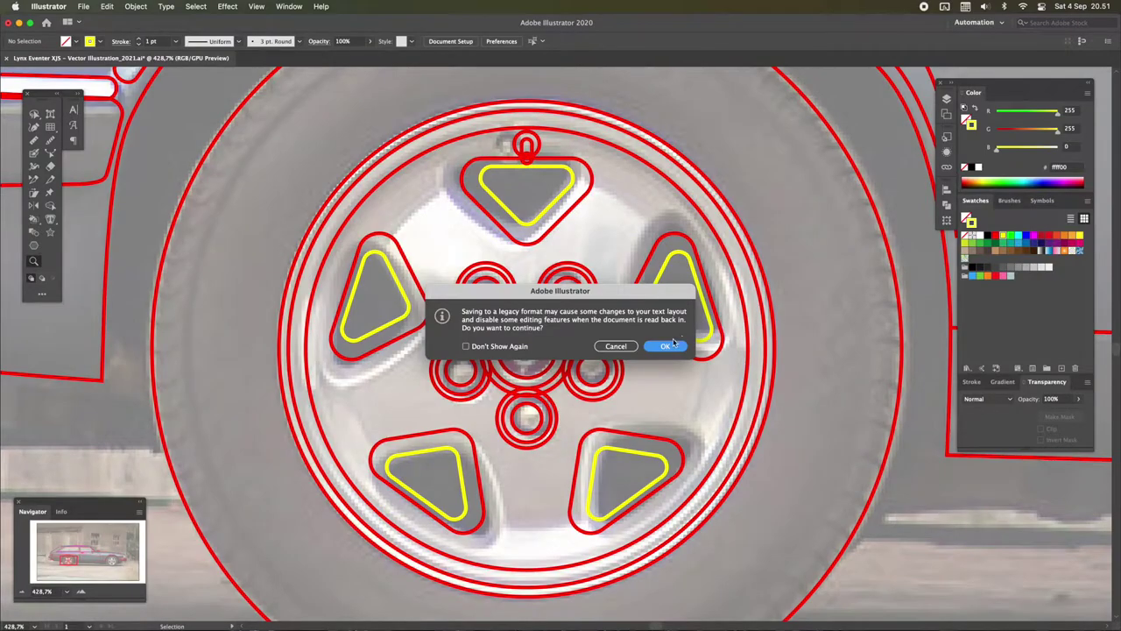
pyautogui.click(671, 345)
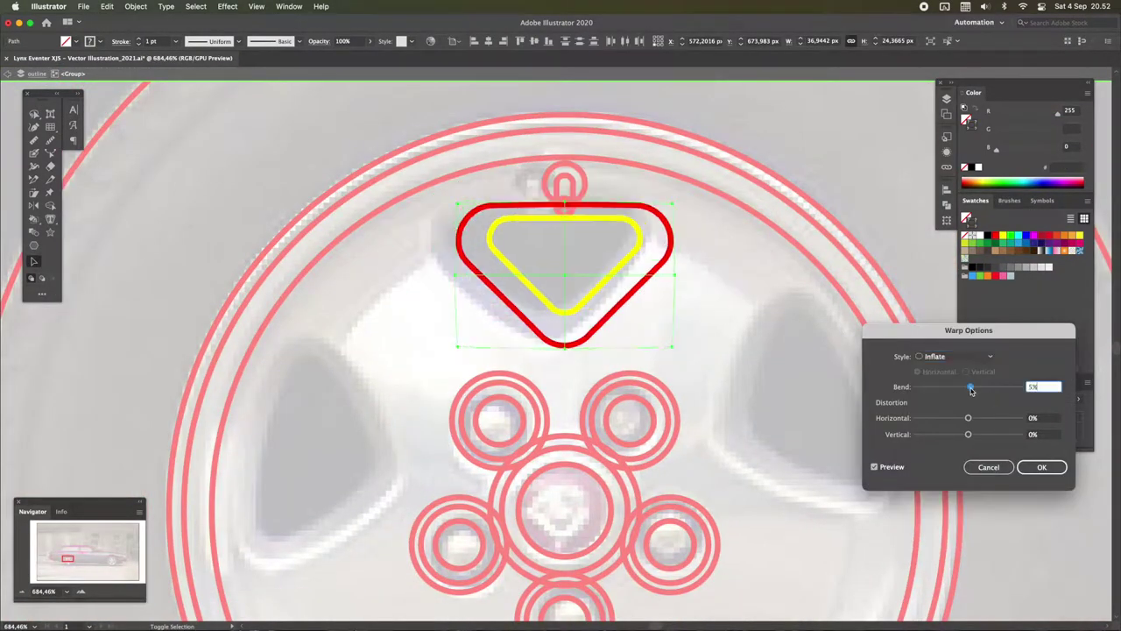
pyautogui.click(967, 372)
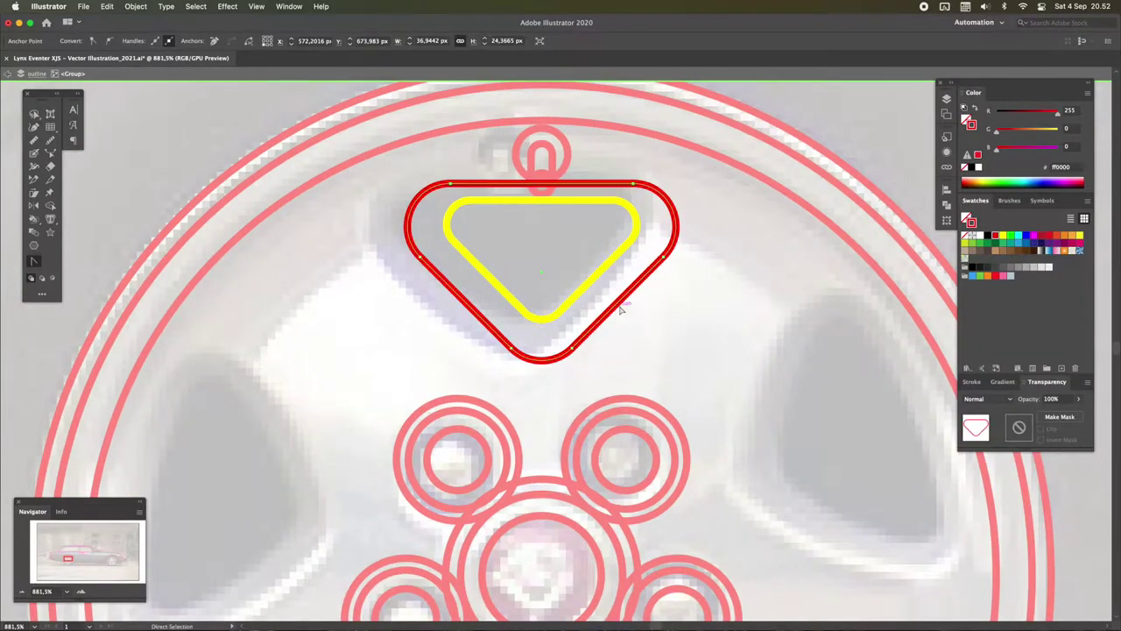
# Inspect the top triangular opening in Outline view, then return to Preview
pyautogui.hotkey('ctrl', 'y')
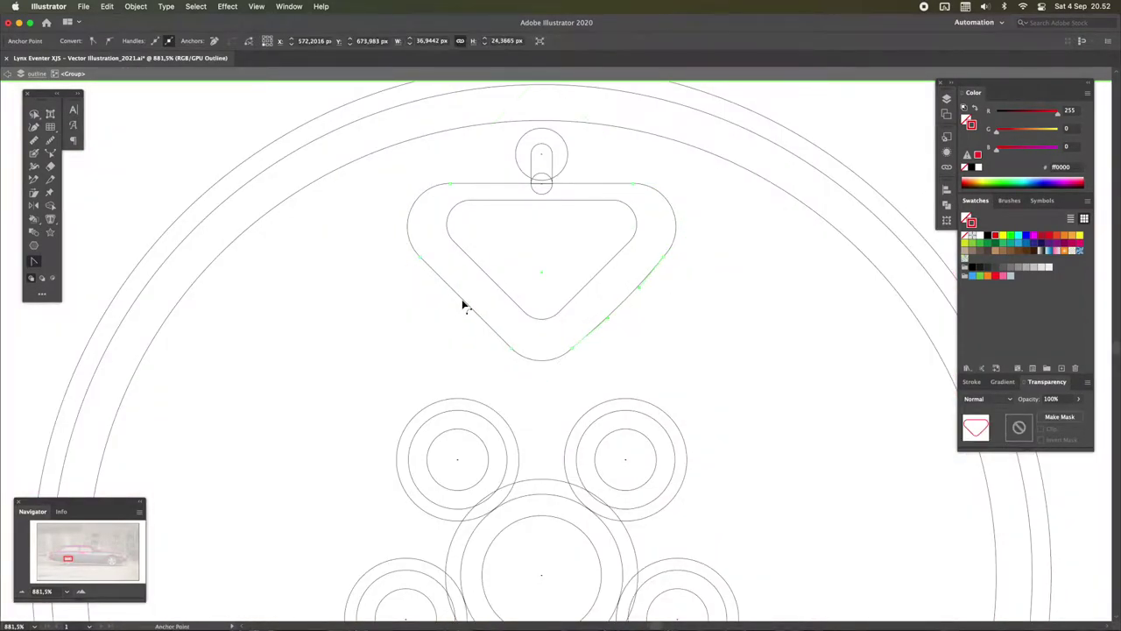
pyautogui.press('z')
pyautogui.moveTo(642, 308); pyautogui.dragTo(677, 297)
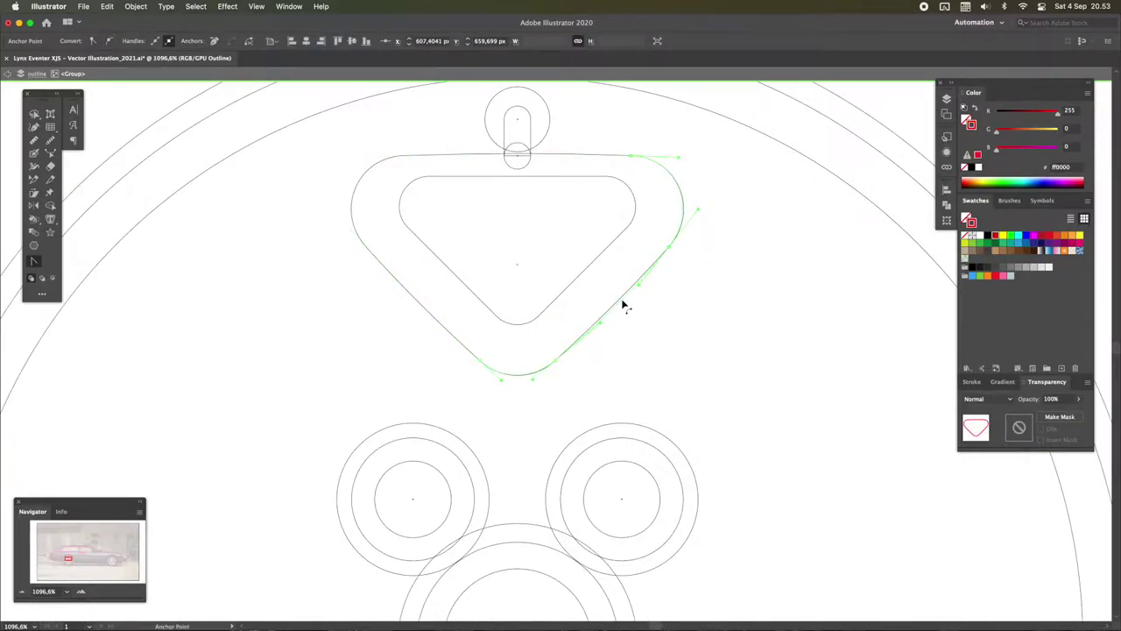
pyautogui.hotkey('ctrl', 'y')
pyautogui.keyDown('alt'); pyautogui.click(820, 219); pyautogui.keyUp('alt')
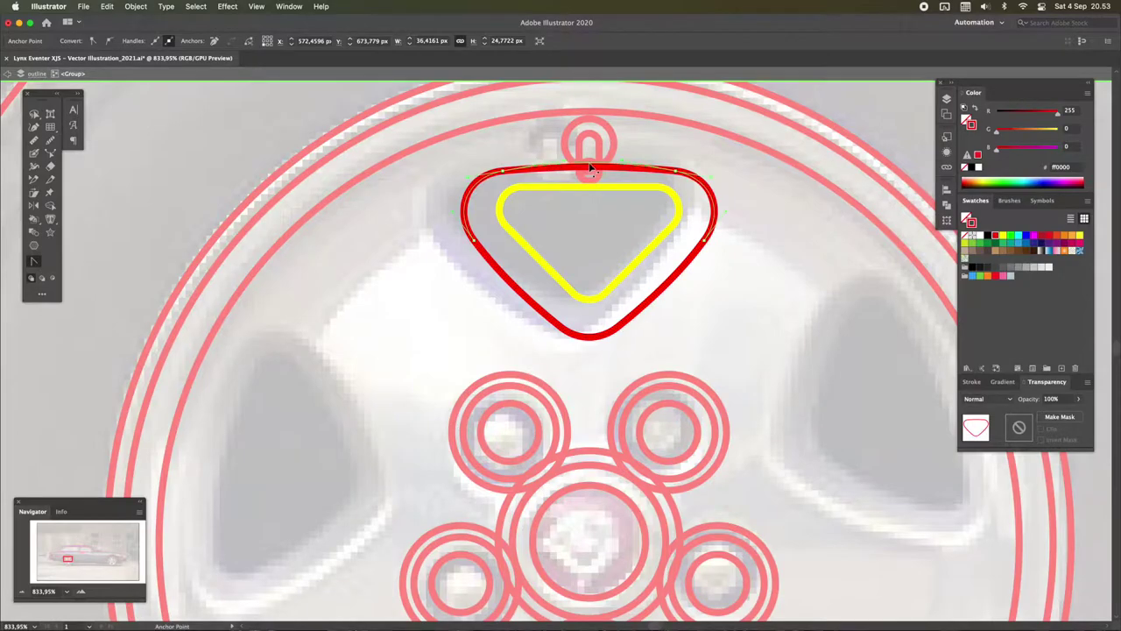
pyautogui.scroll(1, 586, 132)
# Reflect a copy of the red triangle to the bottom of the wheel
pyautogui.click(456, 186)
pyautogui.press('v')
pyautogui.scroll(1, 666, 202)
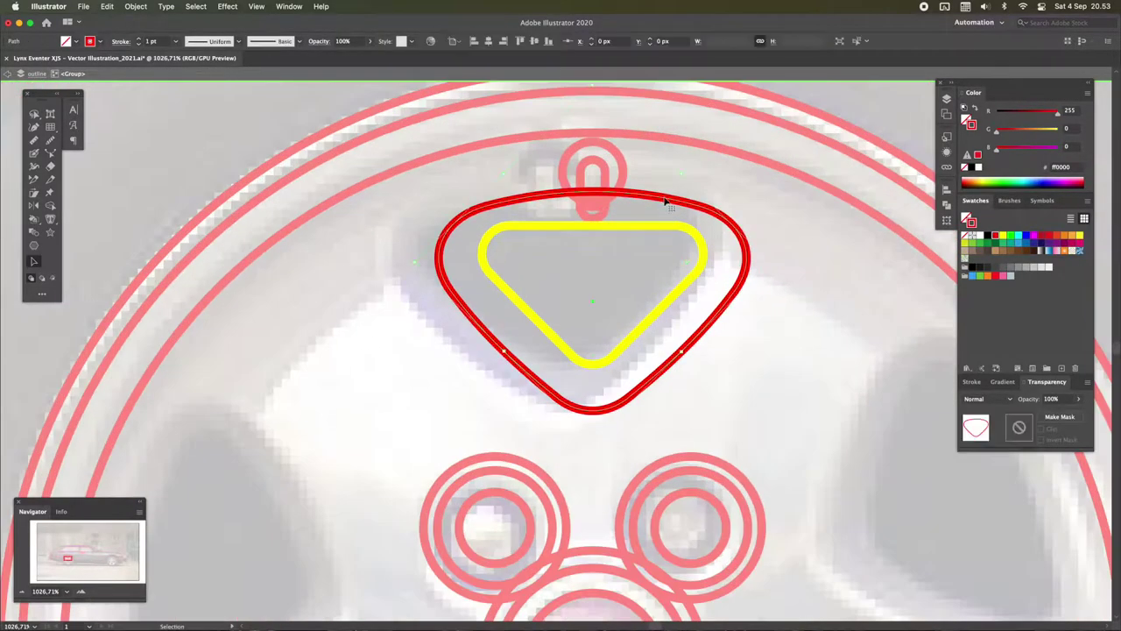
pyautogui.press('z')
pyautogui.scroll(-10, 626, 350)
pyautogui.moveTo(622, 233); pyautogui.dragTo(645, 445)
pyautogui.keyDown('shift'); pyautogui.click(664, 242); pyautogui.keyUp('shift')
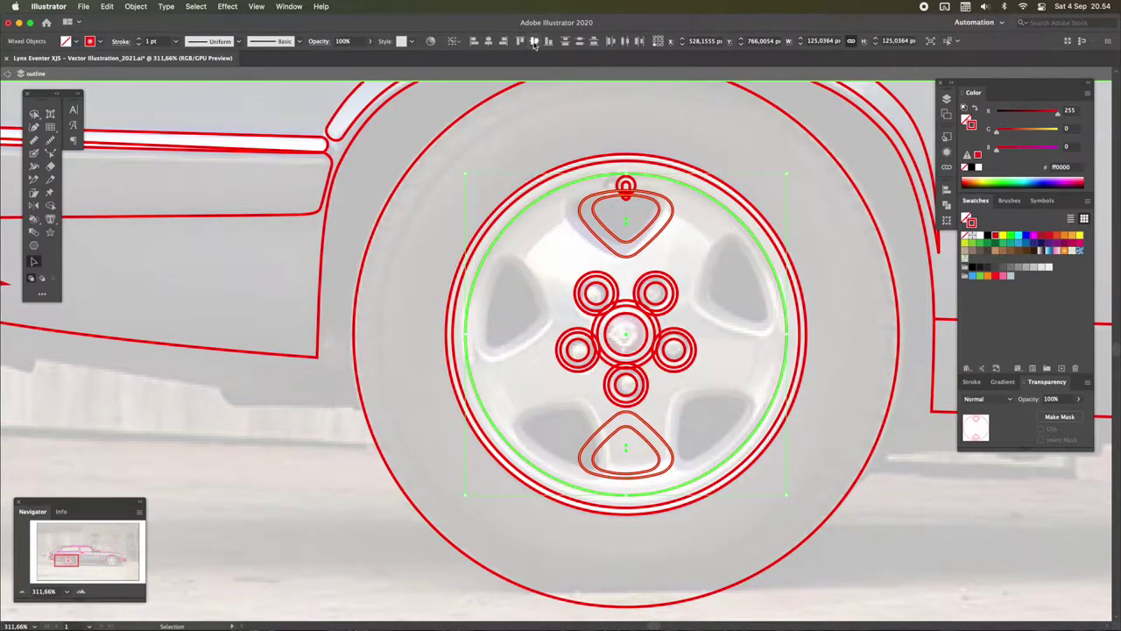
# Rotate-copy the triangle pair around the hub and repeat it with Ctrl+D
pyautogui.click(666, 219)
pyautogui.click(136, 6)
pyautogui.click(276, 37)
pyautogui.click(911, 241)
pyautogui.hotkey('ctrl', 'd')
pyautogui.hotkey('ctrl', 'd')
# Give a line a Transform effect of 50 rotated copies and a 94% bend Twist warp
pyautogui.click(545, 318)
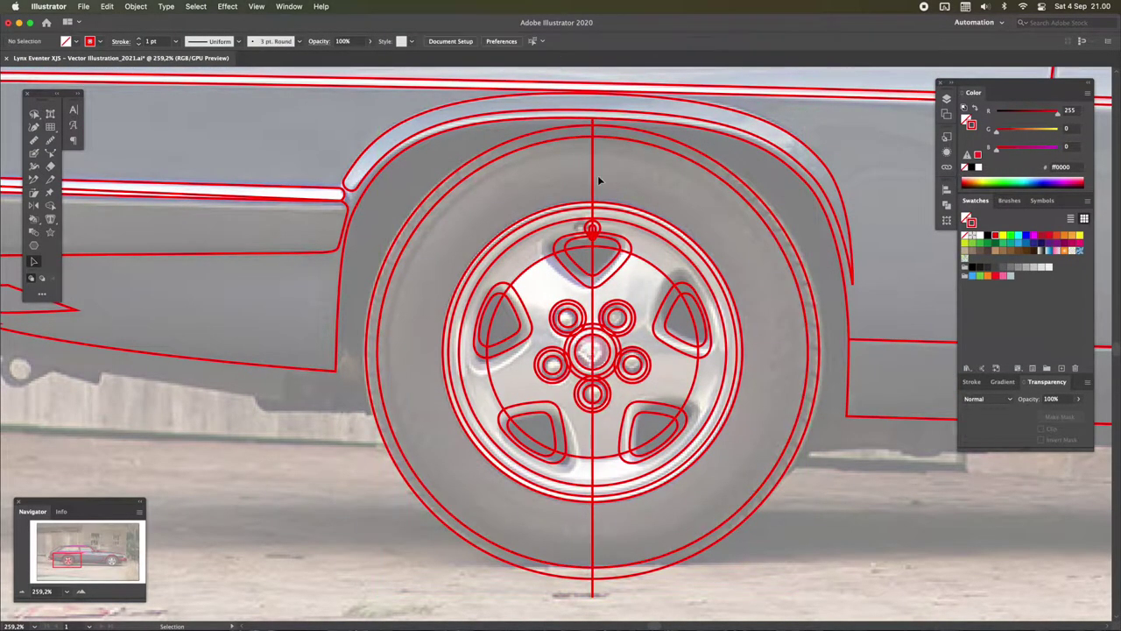
pyautogui.click(226, 6)
pyautogui.click(412, 156)
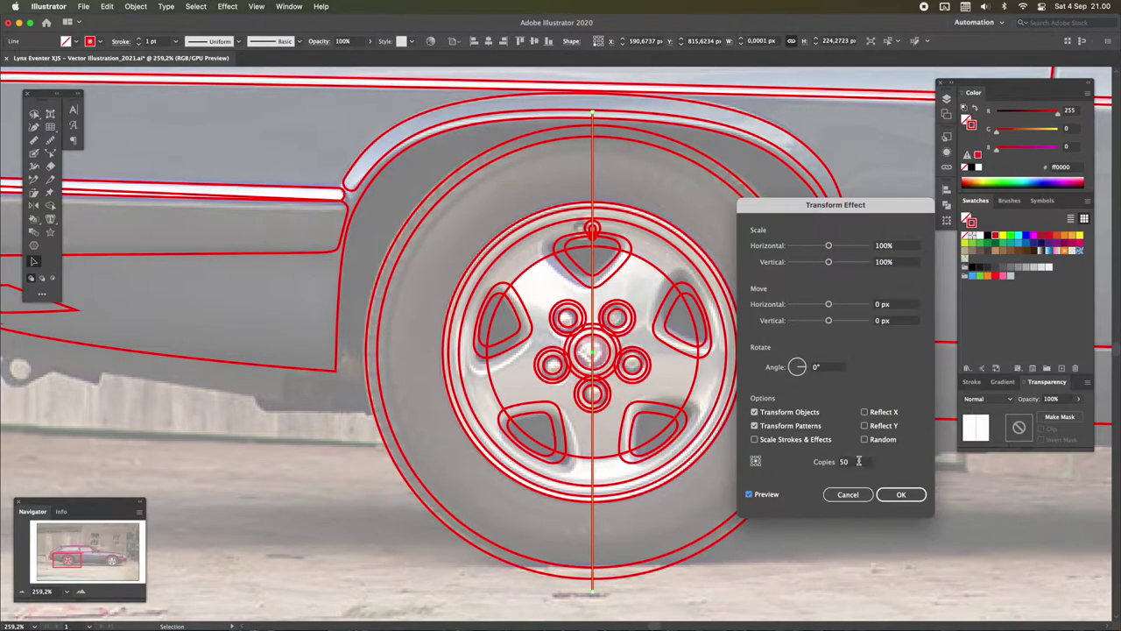
pyautogui.press('Tab')
pyautogui.click(900, 494)
pyautogui.click(226, 6)
pyautogui.moveTo(1019, 386)
pyautogui.mouseDown()
pyautogui.moveTo(1029, 392)
pyautogui.moveTo(1016, 386)
pyautogui.mouseUp()
pyautogui.click(1042, 466)
# Expand the twisted lines into plain paths
pyautogui.click(136, 6)
pyautogui.click(158, 175)
pyautogui.press('Return')
pyautogui.click(909, 493)
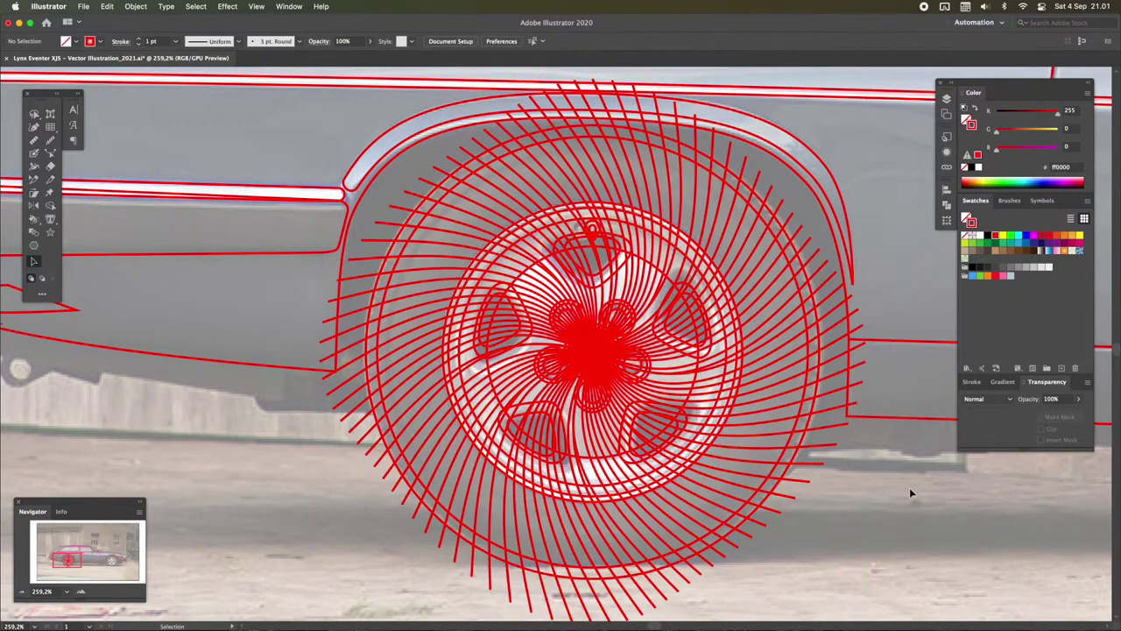
pyautogui.hotkey('ctrl', 'a')
pyautogui.click(136, 6)
pyautogui.press('Escape')
pyautogui.press('a')
pyautogui.press('v')
# Zoom out around the wheel and select the outer tyre ellipse
pyautogui.click(810, 324)
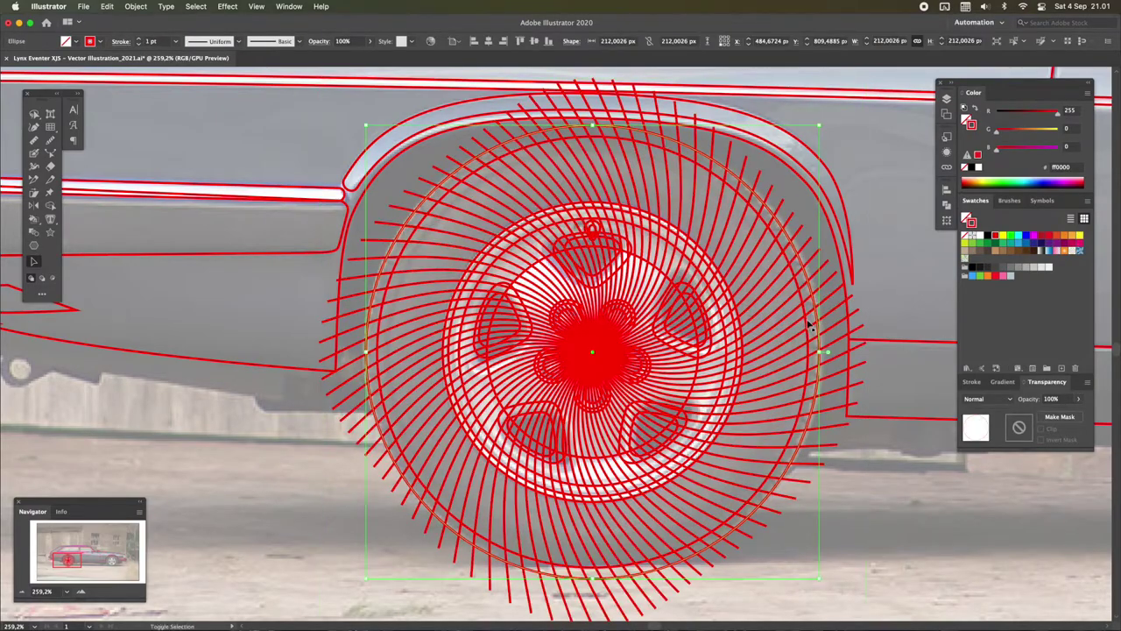
pyautogui.hotkey('shift', 'ctrl', 'a')
pyautogui.press('z')
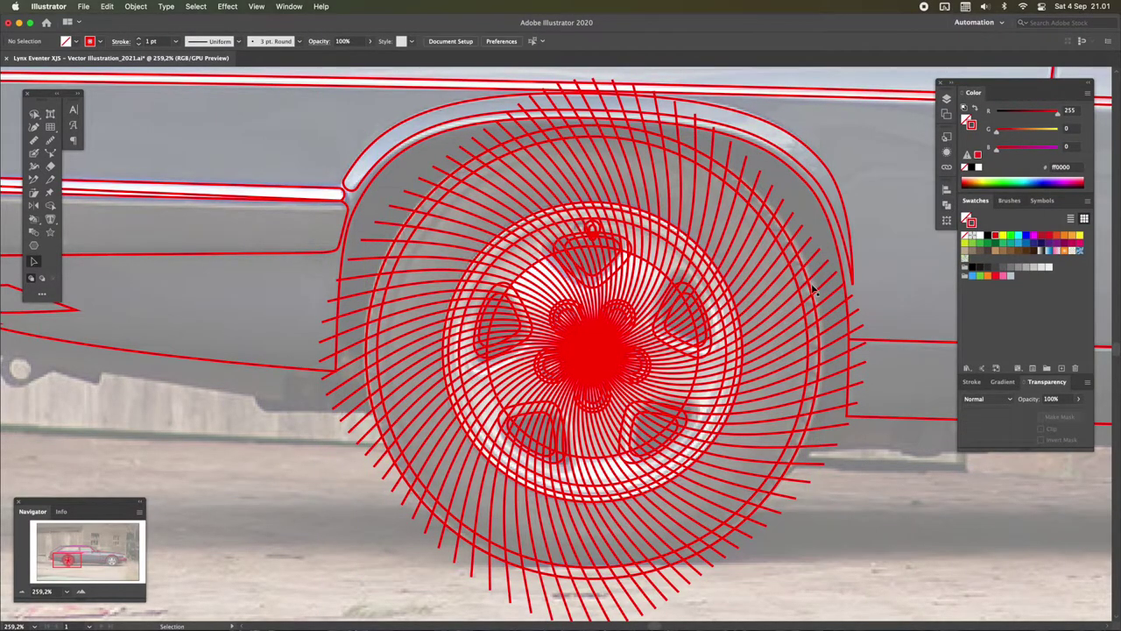
pyautogui.keyDown('alt'); pyautogui.click(798, 360); pyautogui.keyUp('alt')
pyautogui.press('v')
pyautogui.click(782, 248)
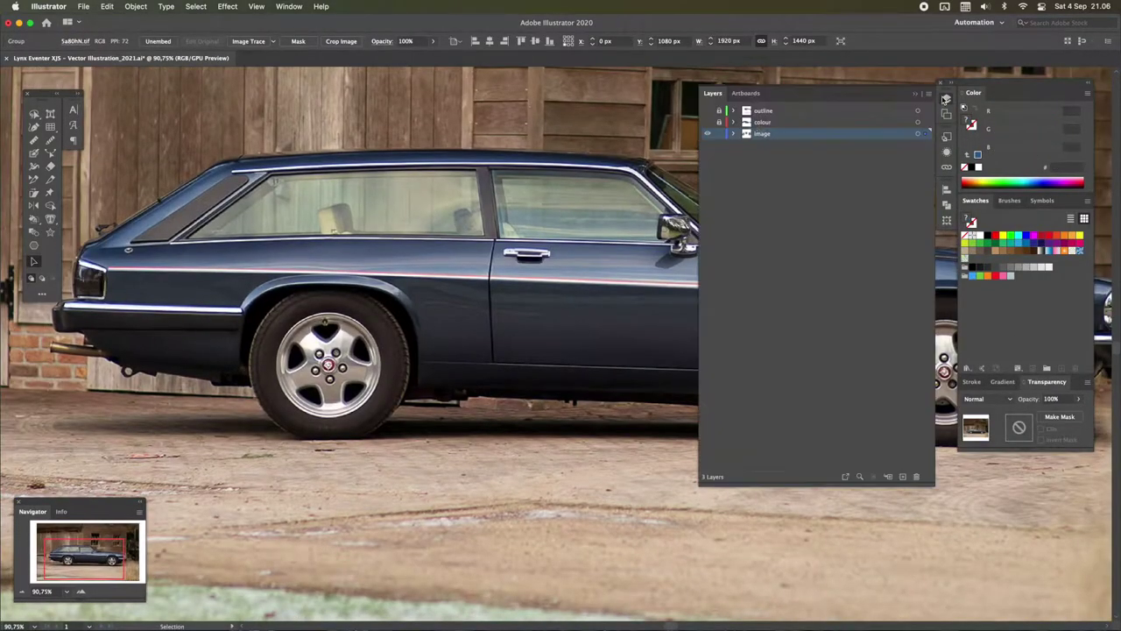
# Scroll the view right across the coloured car
pyautogui.hscroll(4, 821, 298)
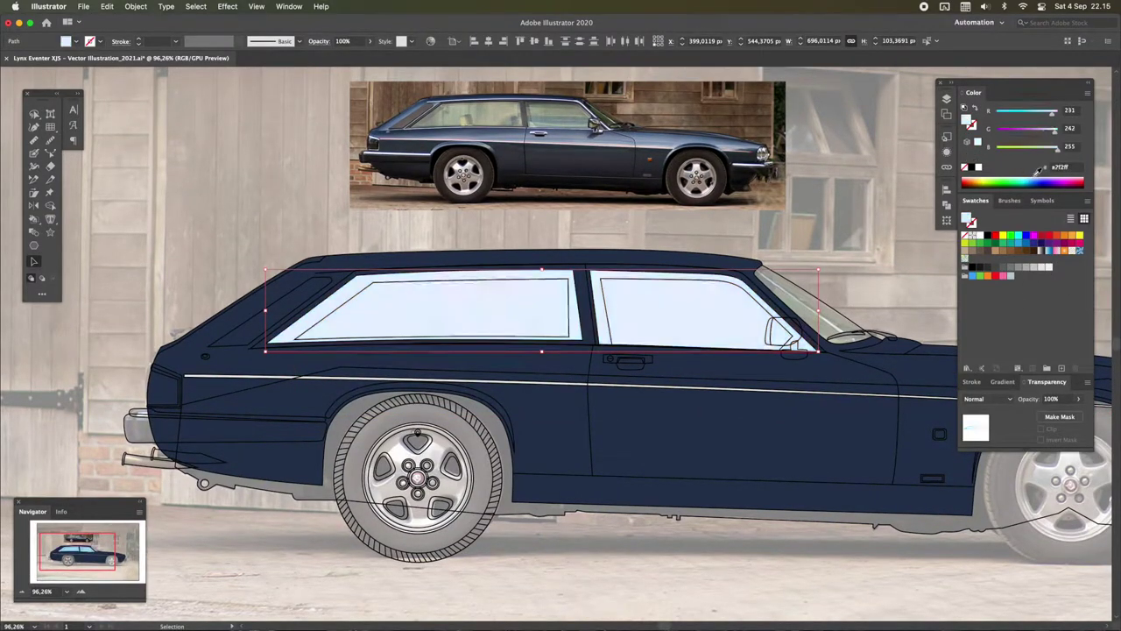
# Check the window frame's stroke settings, then select the small tail-light shape and fill it red
pyautogui.click(356, 310)
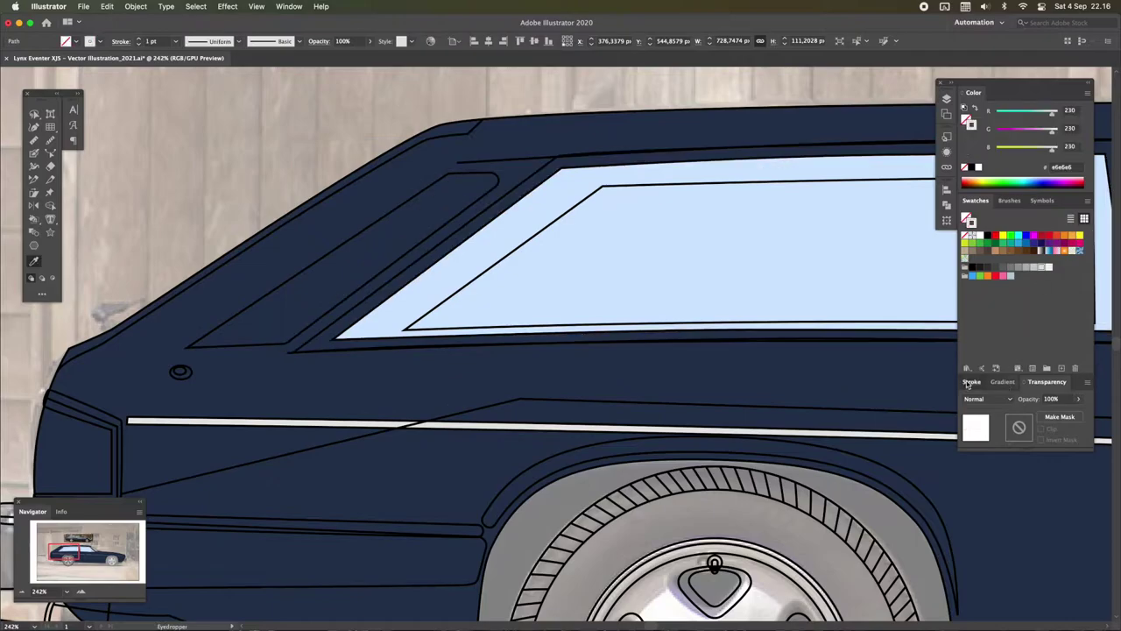
pyautogui.click(972, 382)
pyautogui.scroll(-5, 758, 251)
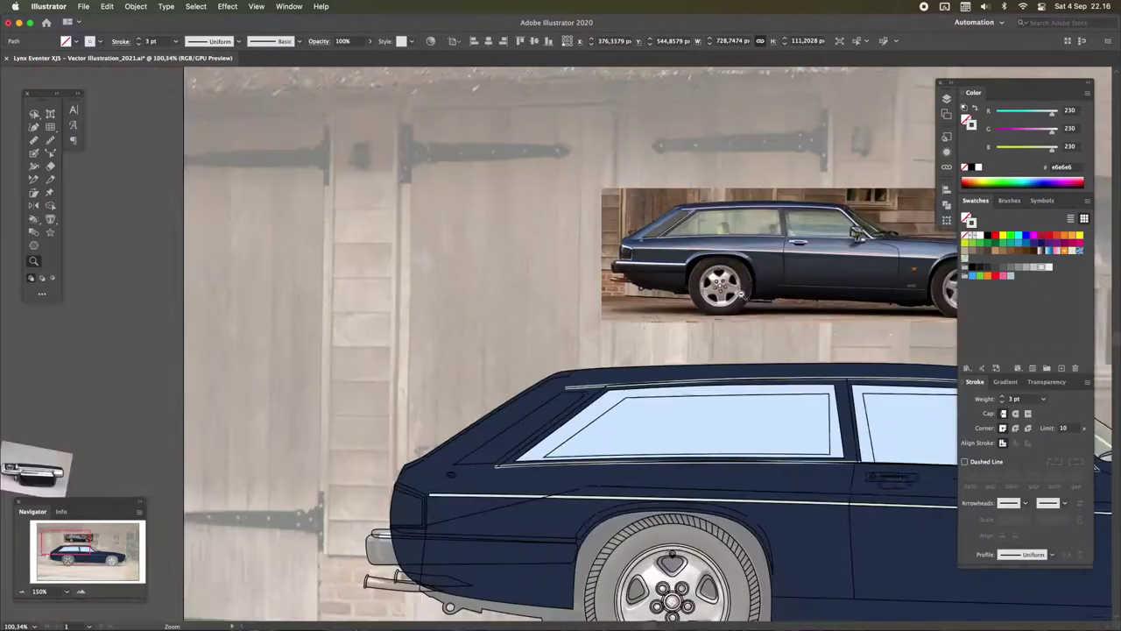
pyautogui.scroll(5, 190, 450)
pyautogui.press('v')
pyautogui.click(190, 449)
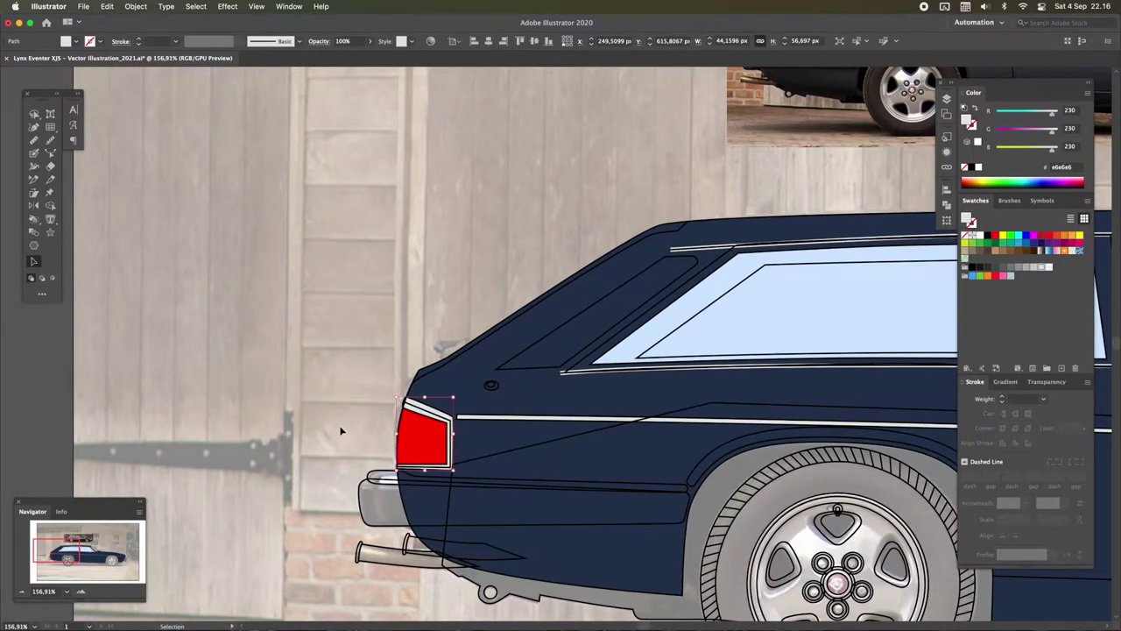
pyautogui.scroll(3, 421, 438)
pyautogui.click(442, 438)
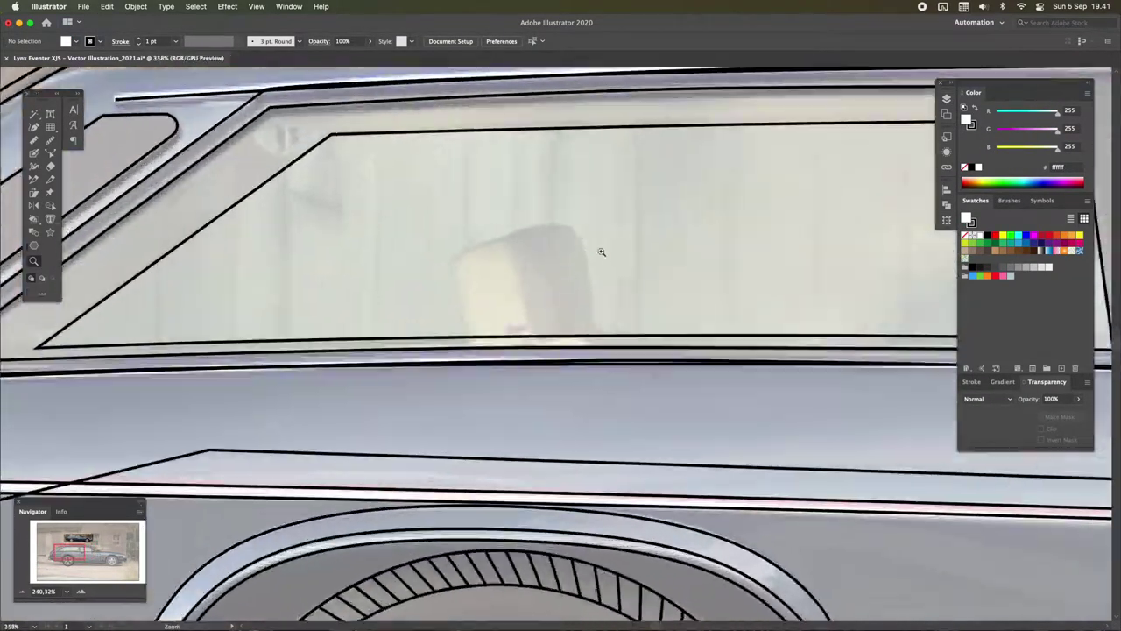
# Finish the headrest outlines, fill both headrests light grey, and isolate the lower headrest part
pyautogui.scroll(1, 601, 252)
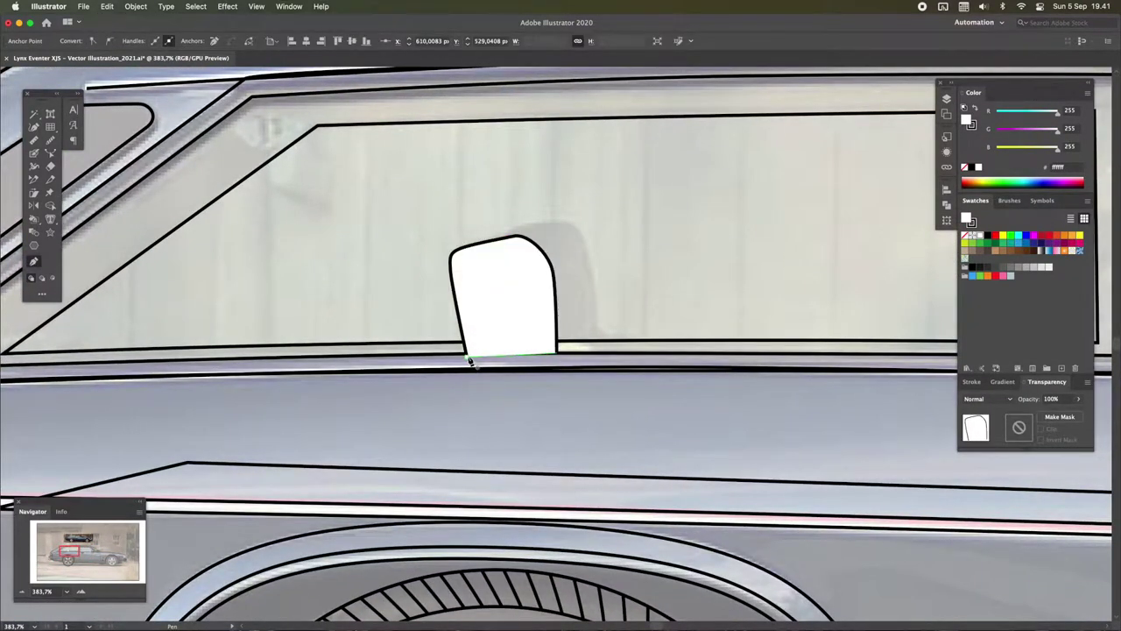
pyautogui.hotkey('ctrl', 'z')
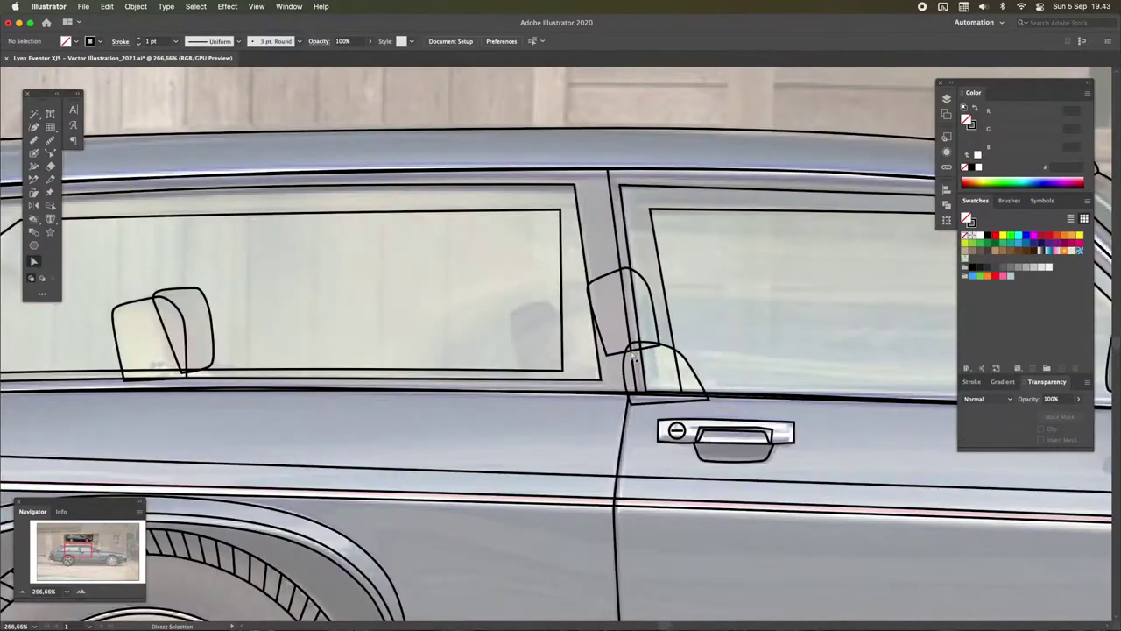
pyautogui.press('z')
pyautogui.click(644, 316)
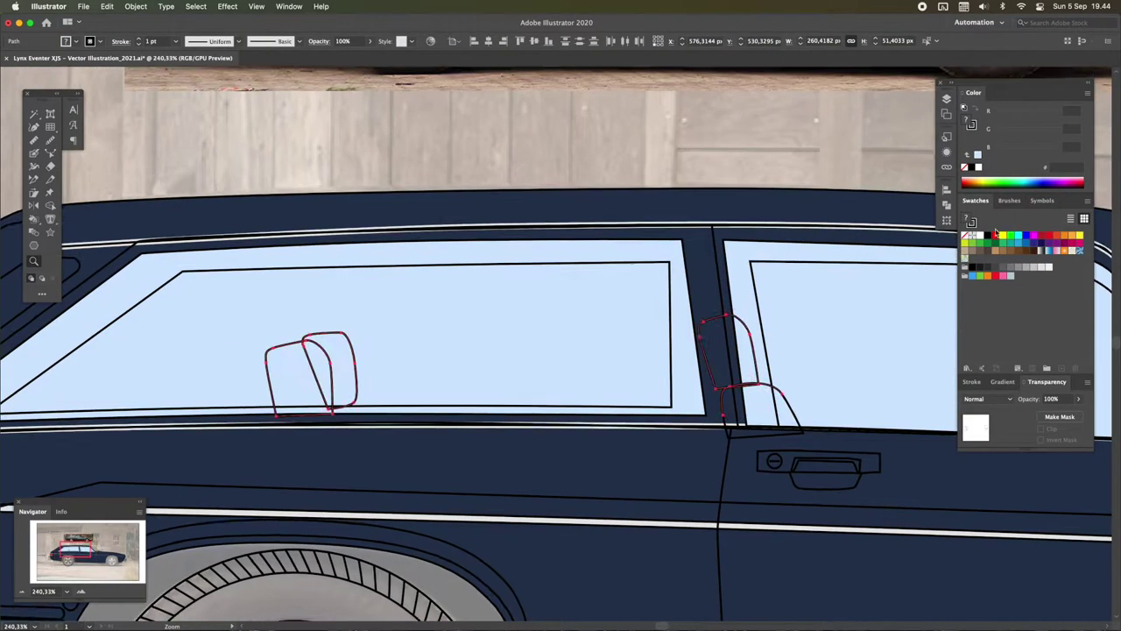
pyautogui.click(970, 224)
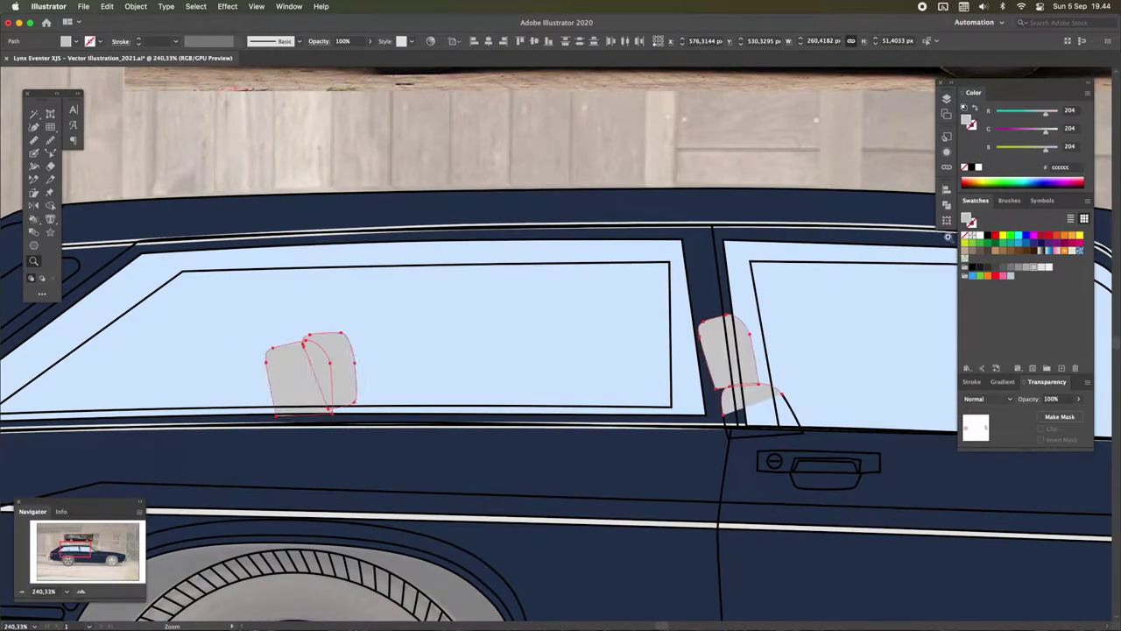
pyautogui.click(788, 407)
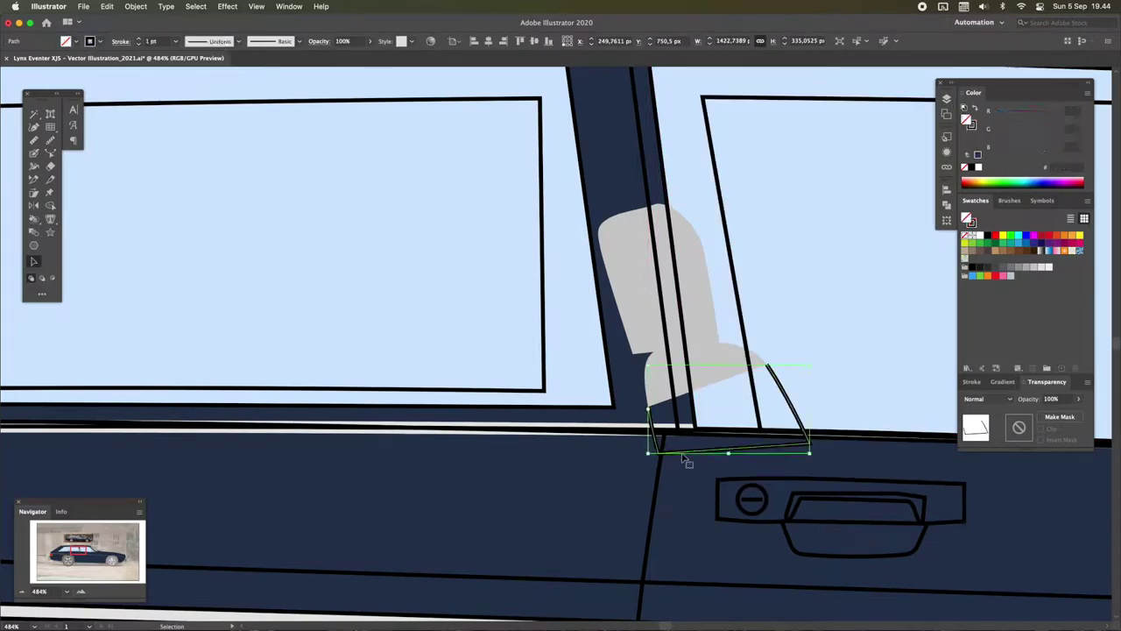
pyautogui.doubleClick(658, 446)
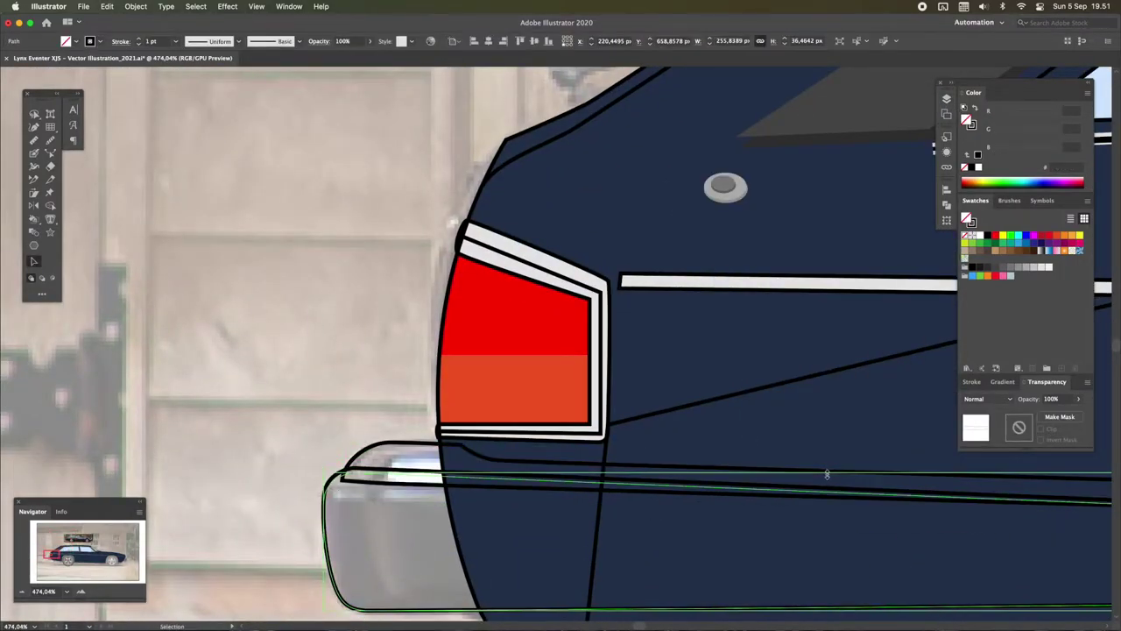
# Select the rear chrome strip, save in the older format, and fill the door handle light grey
pyautogui.click(391, 447)
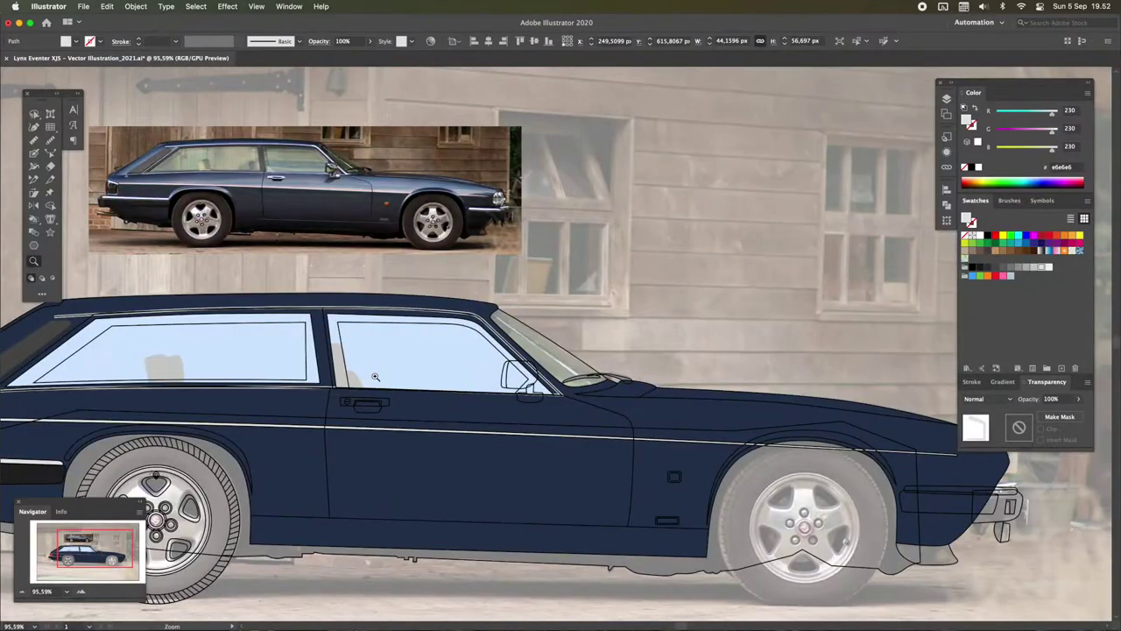
pyautogui.press('super+s')
pyautogui.click(678, 350)
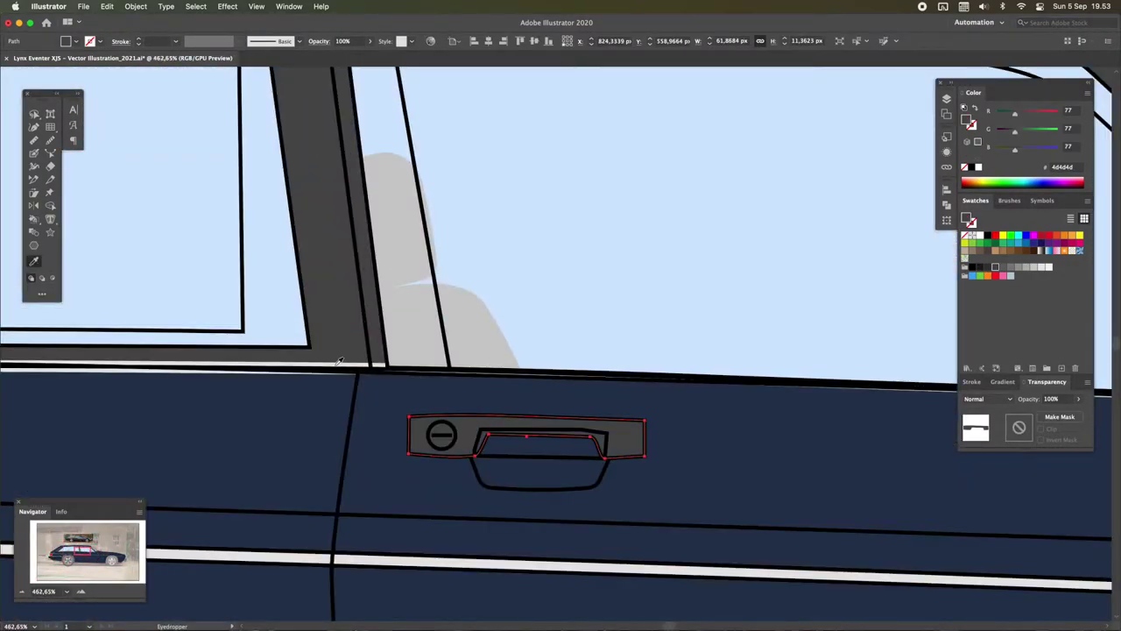
pyautogui.click(340, 361)
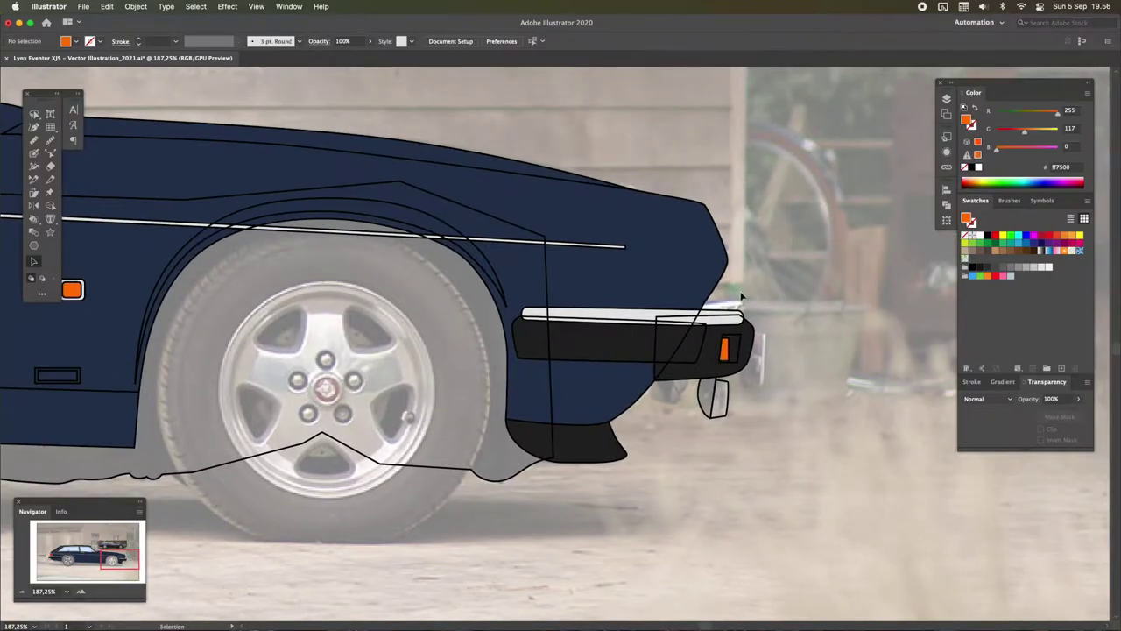
# Pan along the car and save the file, accepting the older-format warning
pyautogui.moveTo(742, 298); pyautogui.dragTo(650, 323)
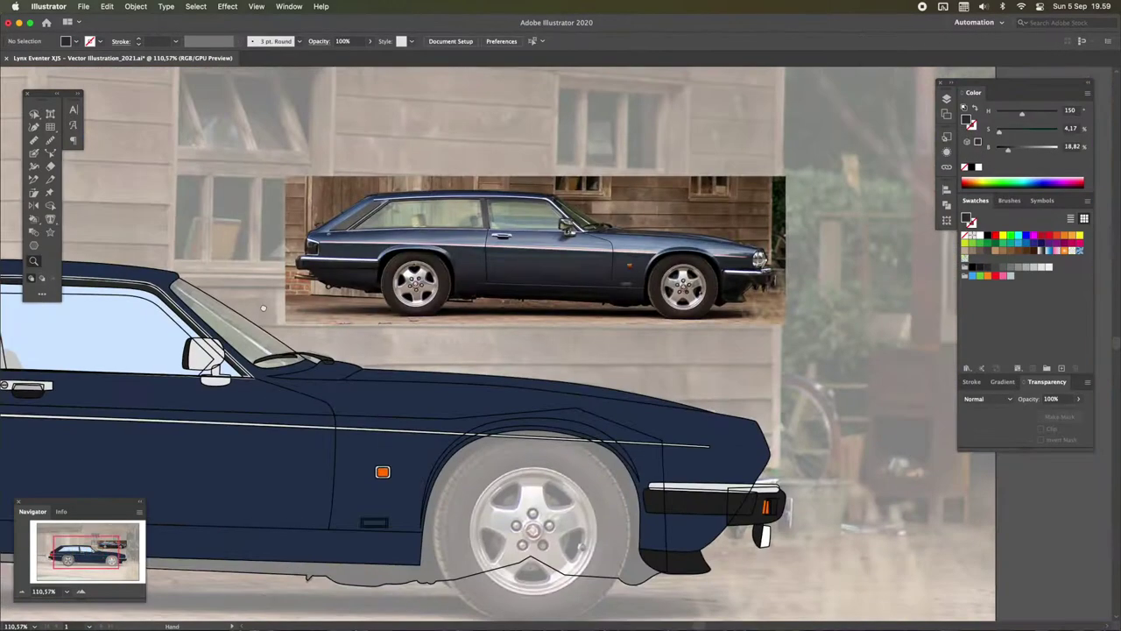
pyautogui.hotkey('ctrl', 's')
pyautogui.click(667, 346)
pyautogui.scroll(3, 771, 286)
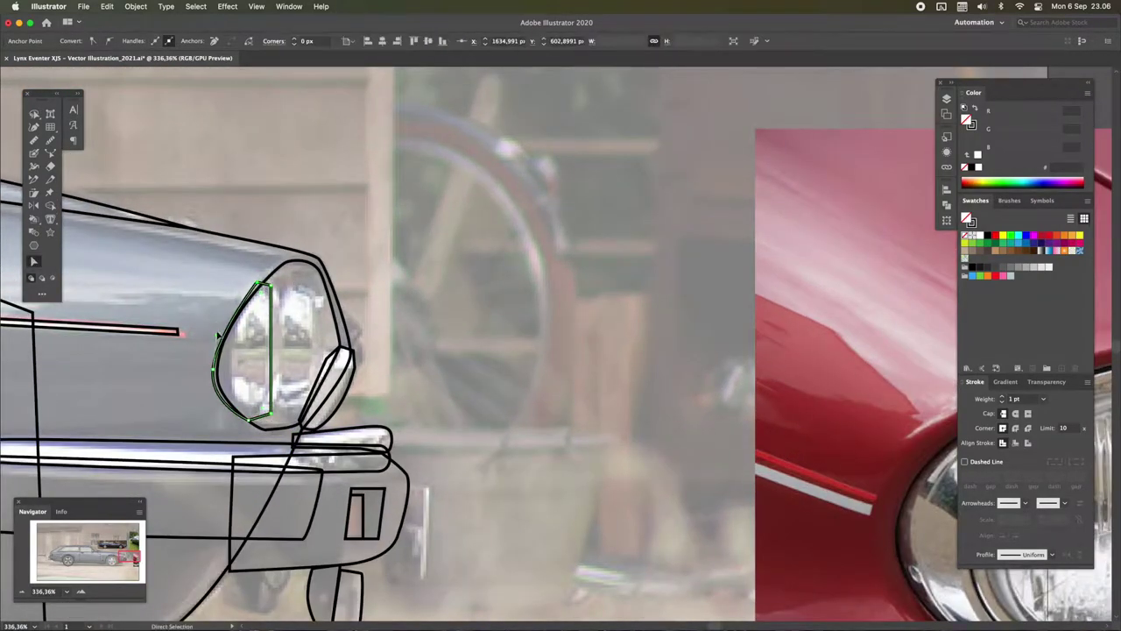
# Eyedropper the headlight shapes to light grey and save the file
pyautogui.scroll(3, 286, 347)
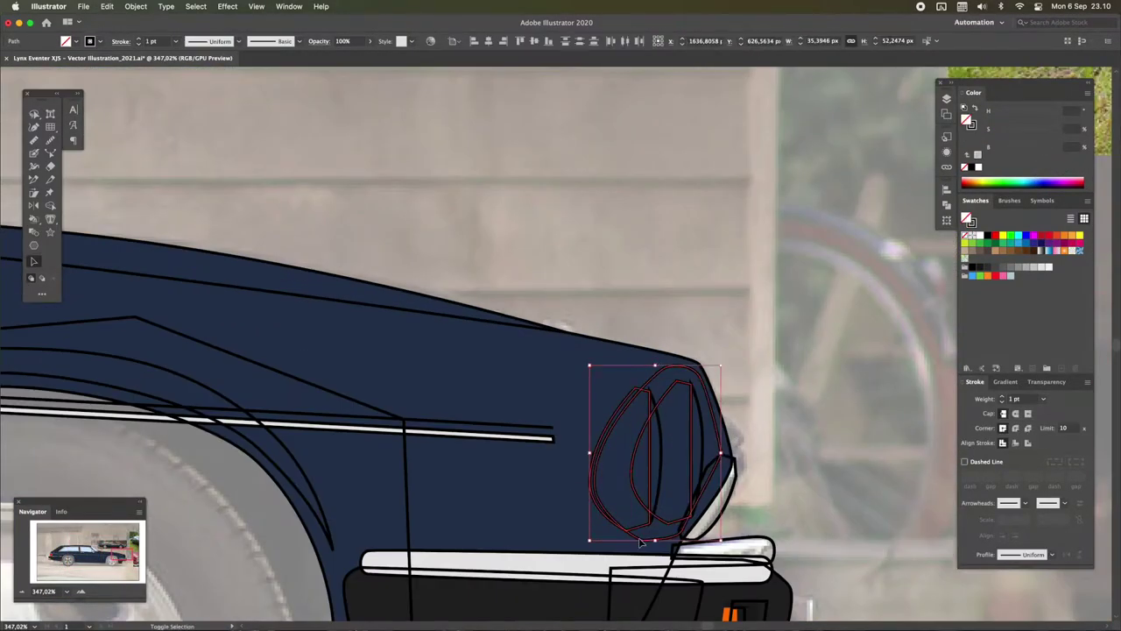
pyautogui.press('i')
pyautogui.click(723, 570)
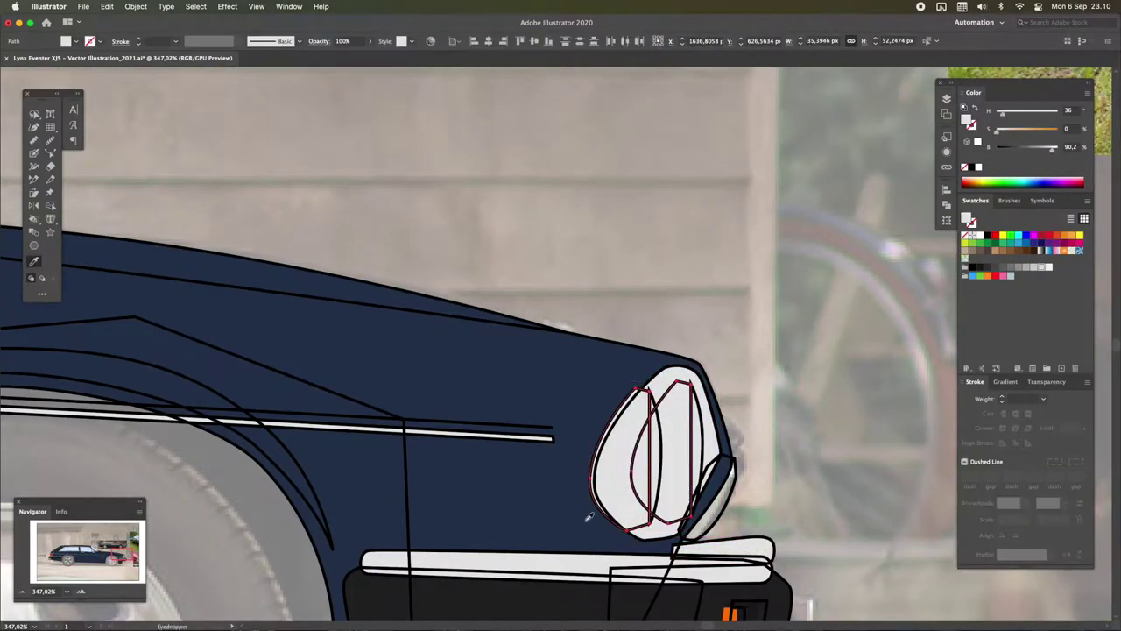
pyautogui.hotkey('ctrl', 's')
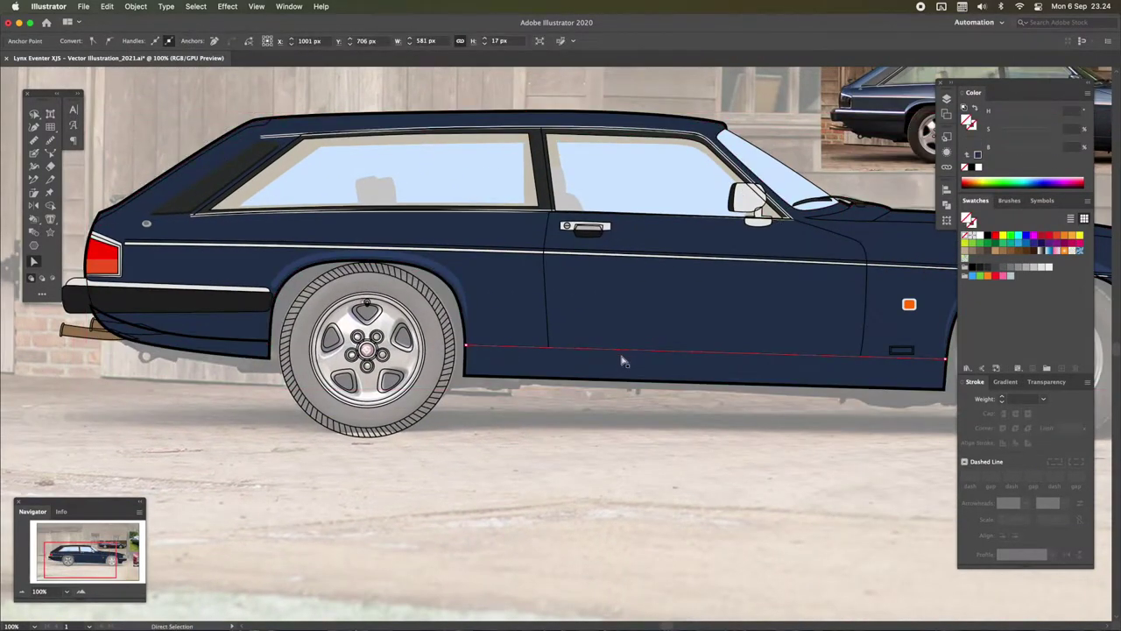
# Select the car's lower side edge and rear body shape, then deselect the body outline
pyautogui.hscroll(3, 622, 361)
pyautogui.click(316, 347)
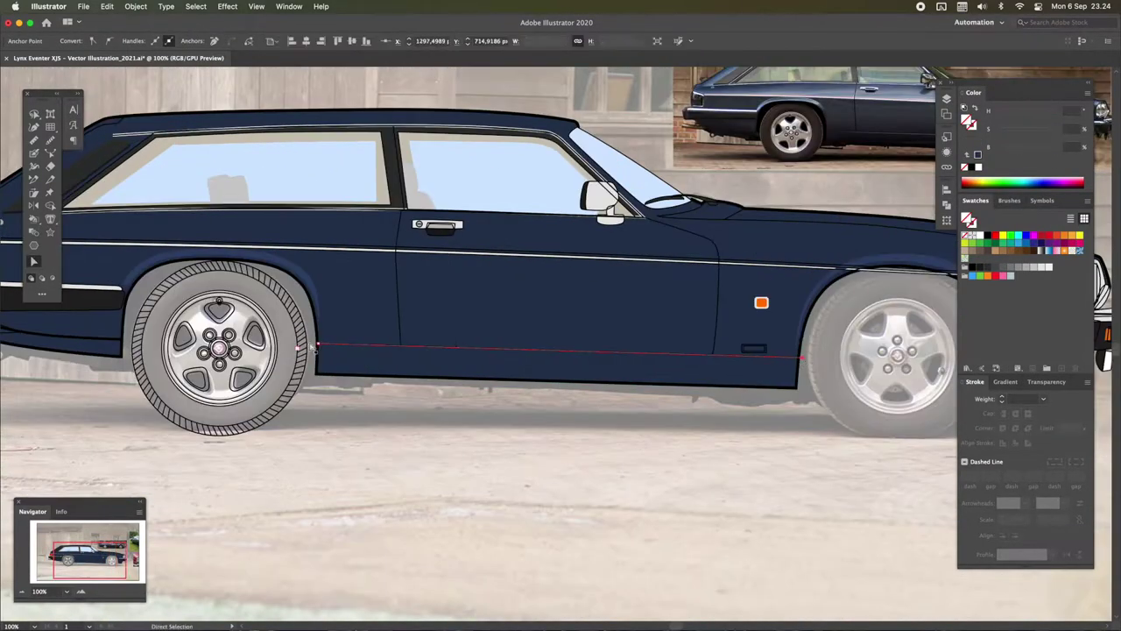
pyautogui.press('v')
pyautogui.click(946, 206)
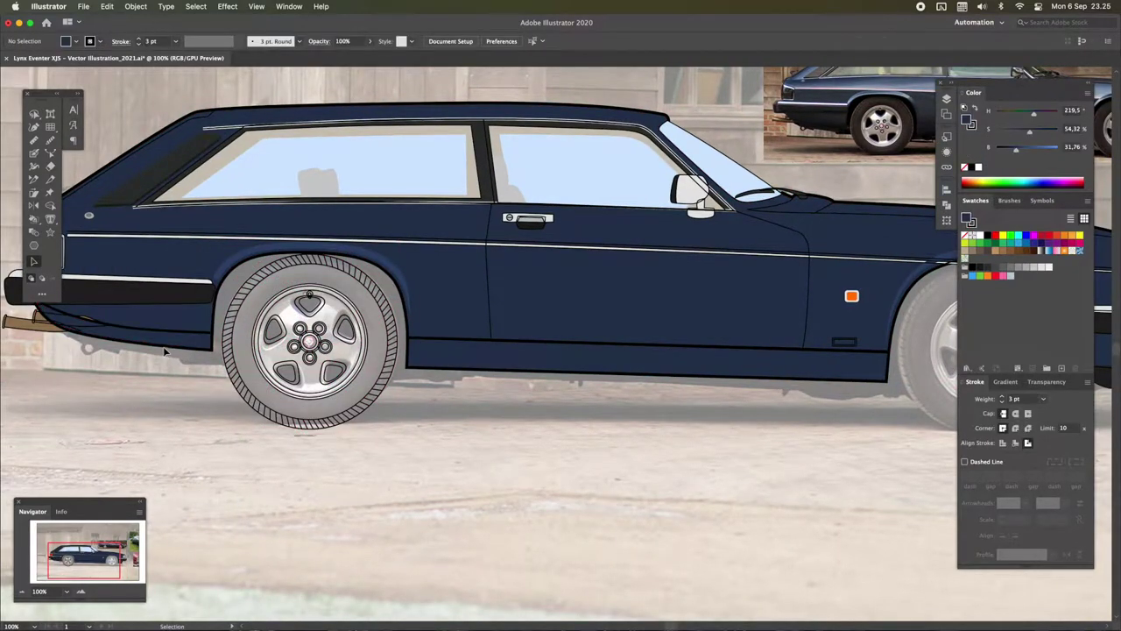
pyautogui.click(164, 351)
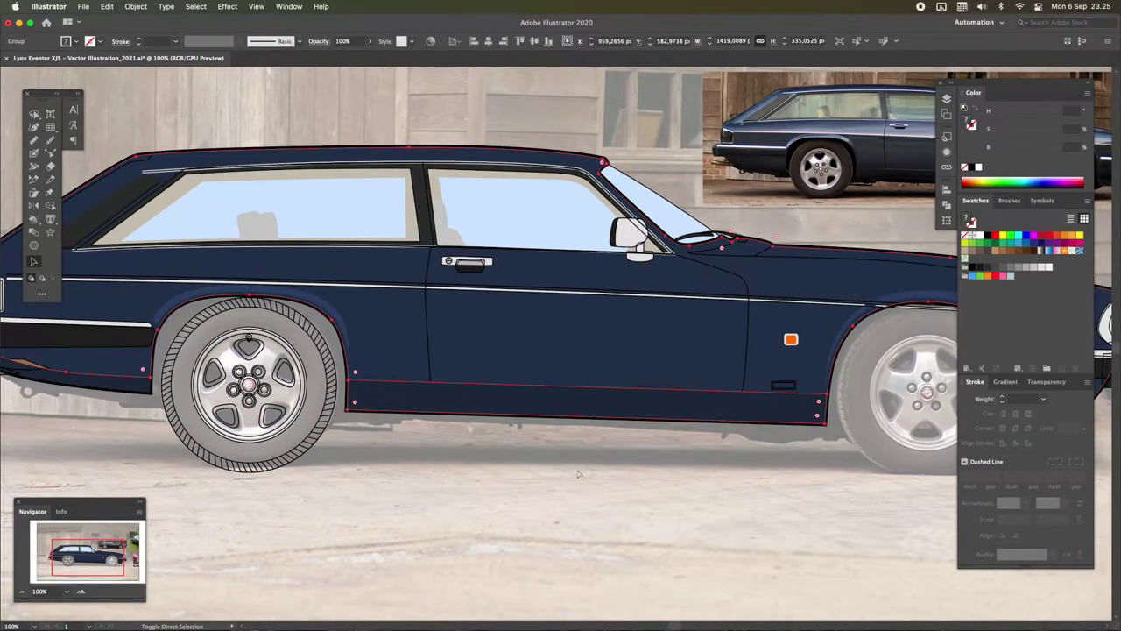
pyautogui.click(577, 474)
pyautogui.press('\\')
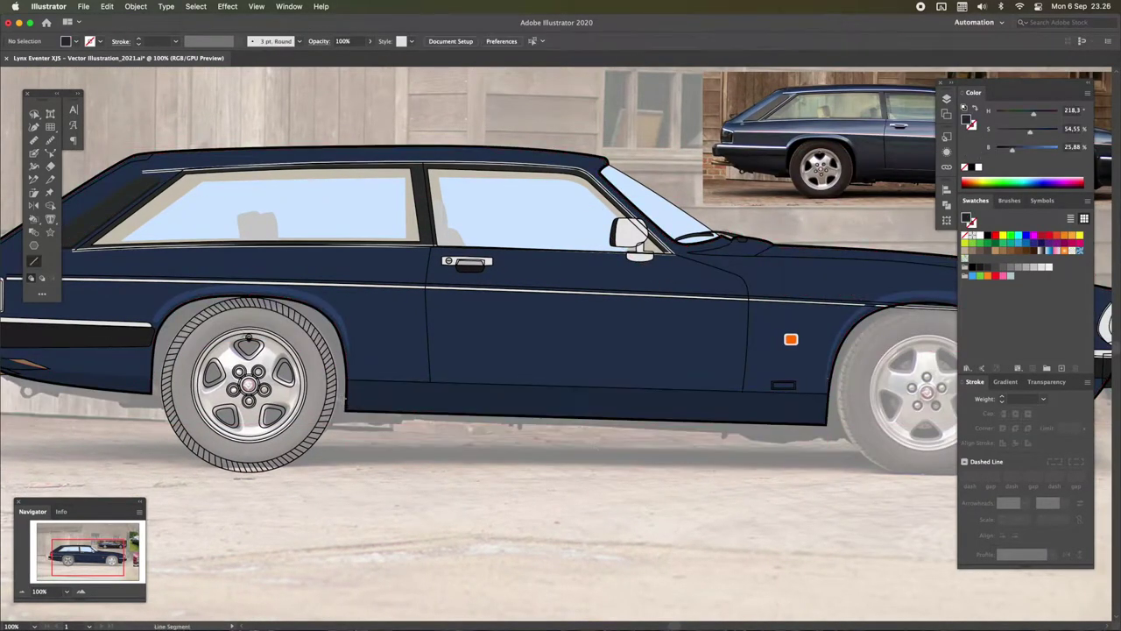
# Pen-trace a shape over the rear wheel arch and down its front edge
pyautogui.scroll(3, 846, 413)
pyautogui.press('p')
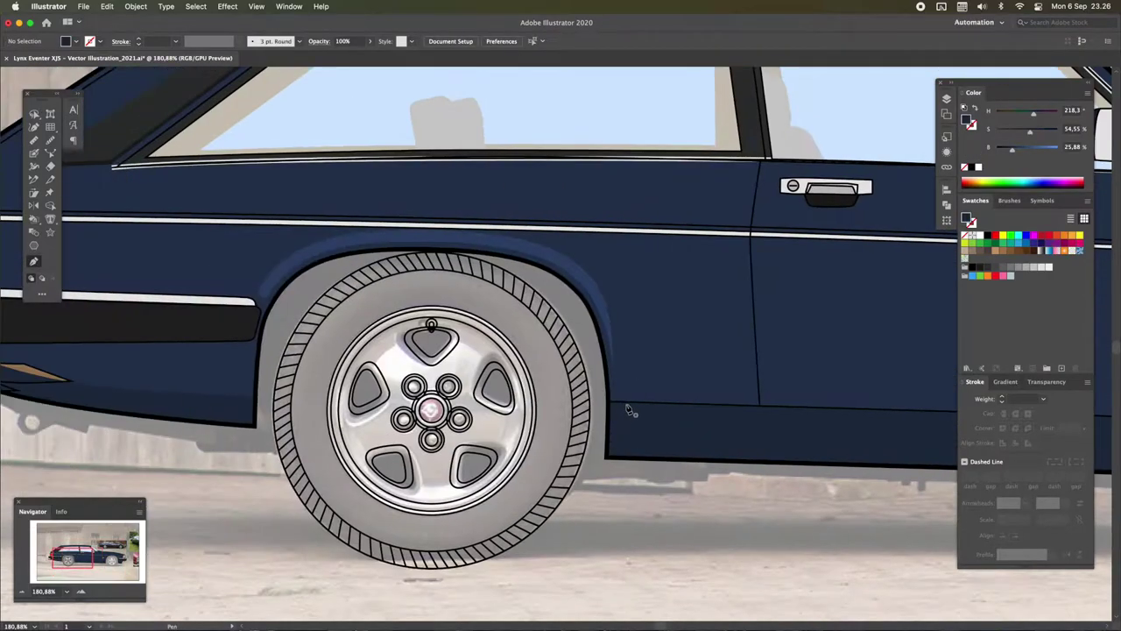
pyautogui.click(539, 254)
pyautogui.click(334, 242)
pyautogui.click(266, 262)
pyautogui.click(248, 392)
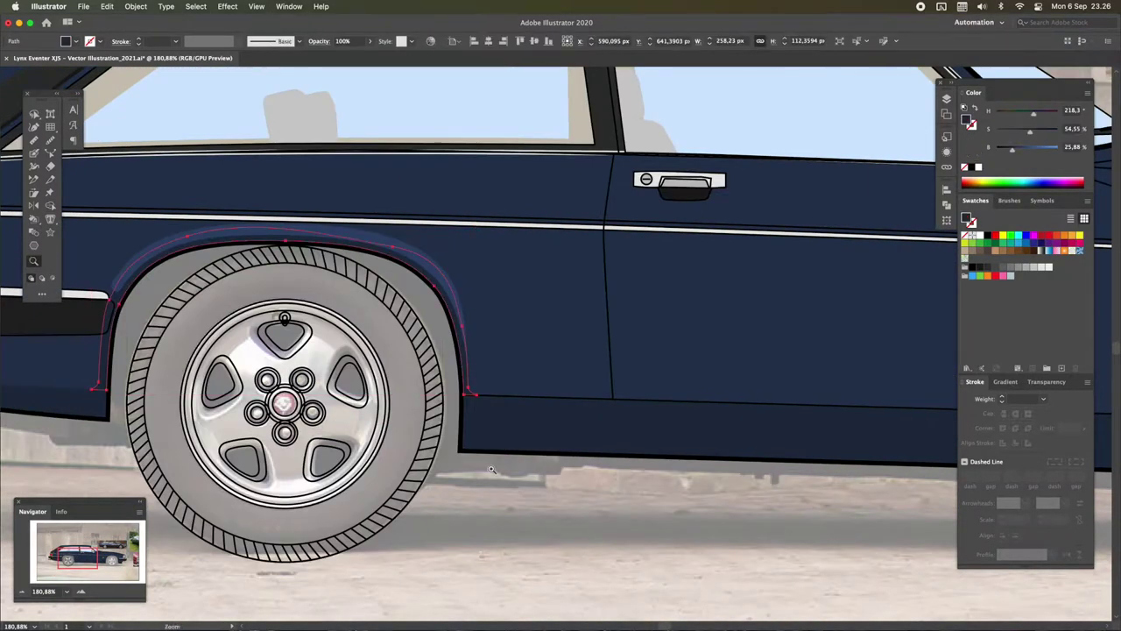
# Trace a closed shape over the front wheel arch along the lower body edge
pyautogui.moveTo(601, 449); pyautogui.dragTo(485, 484)
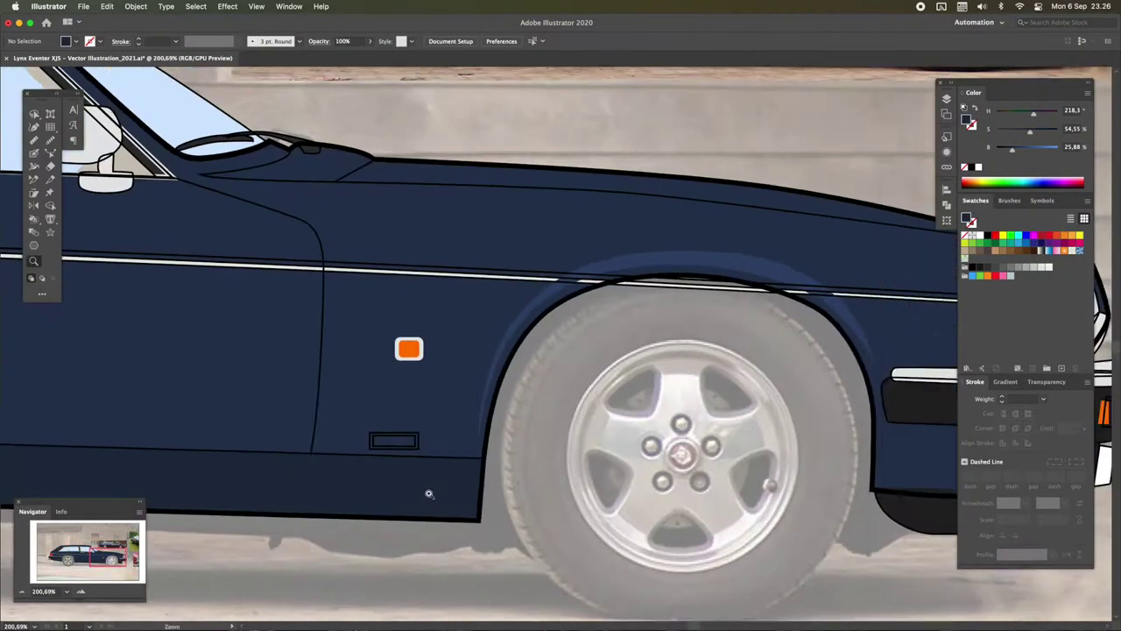
pyautogui.click(478, 438)
pyautogui.click(864, 338)
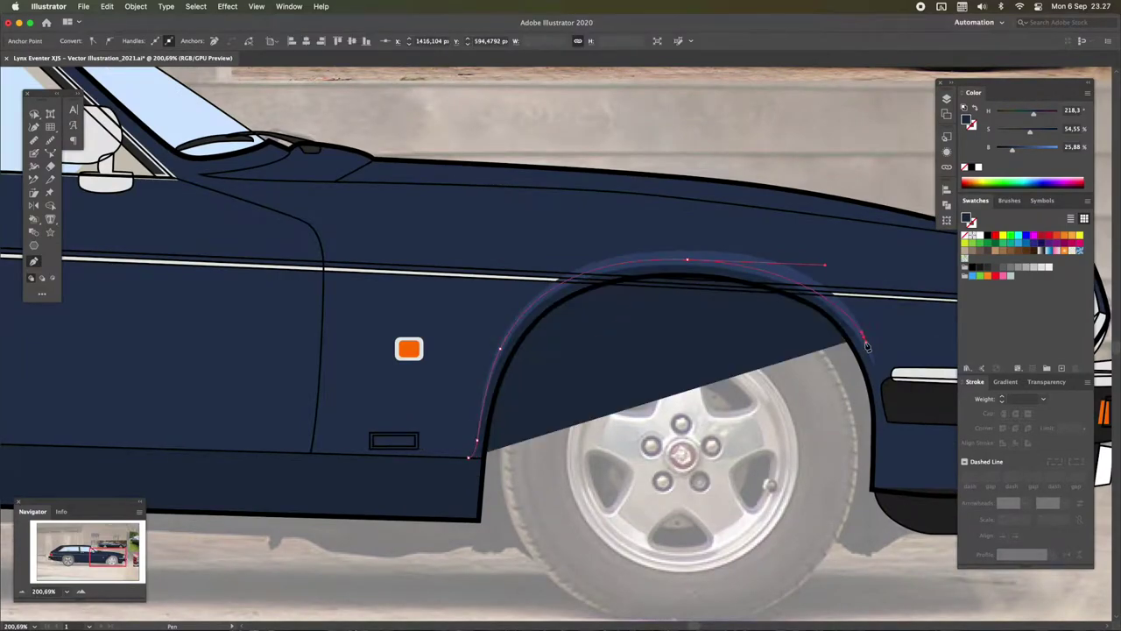
pyautogui.moveTo(883, 427); pyautogui.dragTo(682, 432)
pyautogui.click(678, 454)
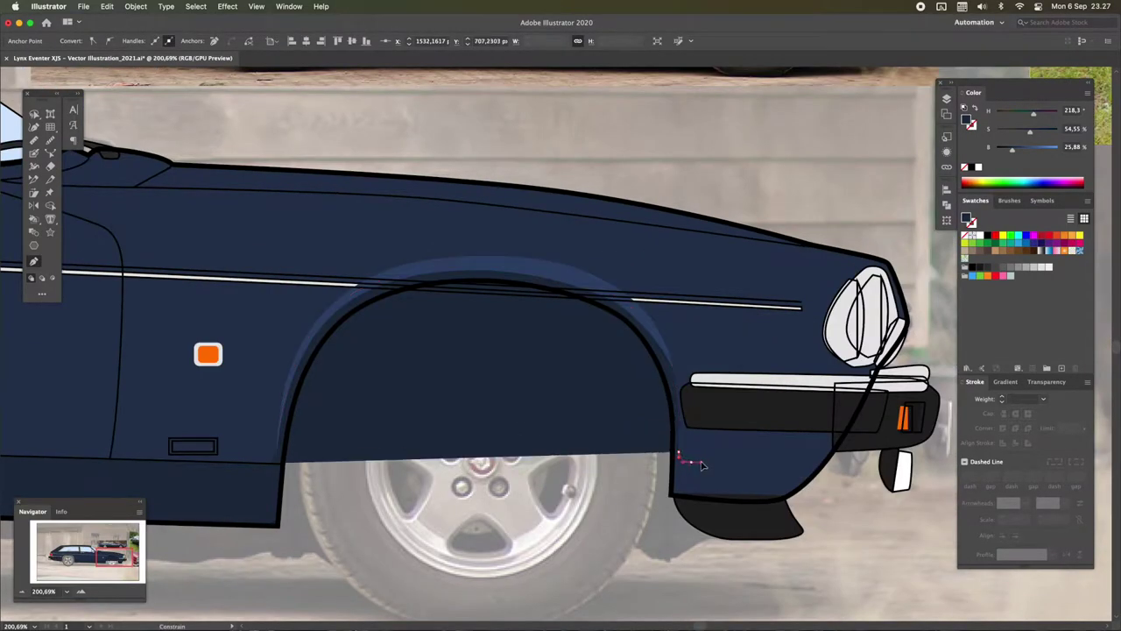
pyautogui.click(837, 454)
pyautogui.hotkey('ctrl', 'shift', 'a')
# Select the lower body edge path and zoom in on the front arch and sill
pyautogui.press('z')
pyautogui.moveTo(458, 519); pyautogui.dragTo(302, 423)
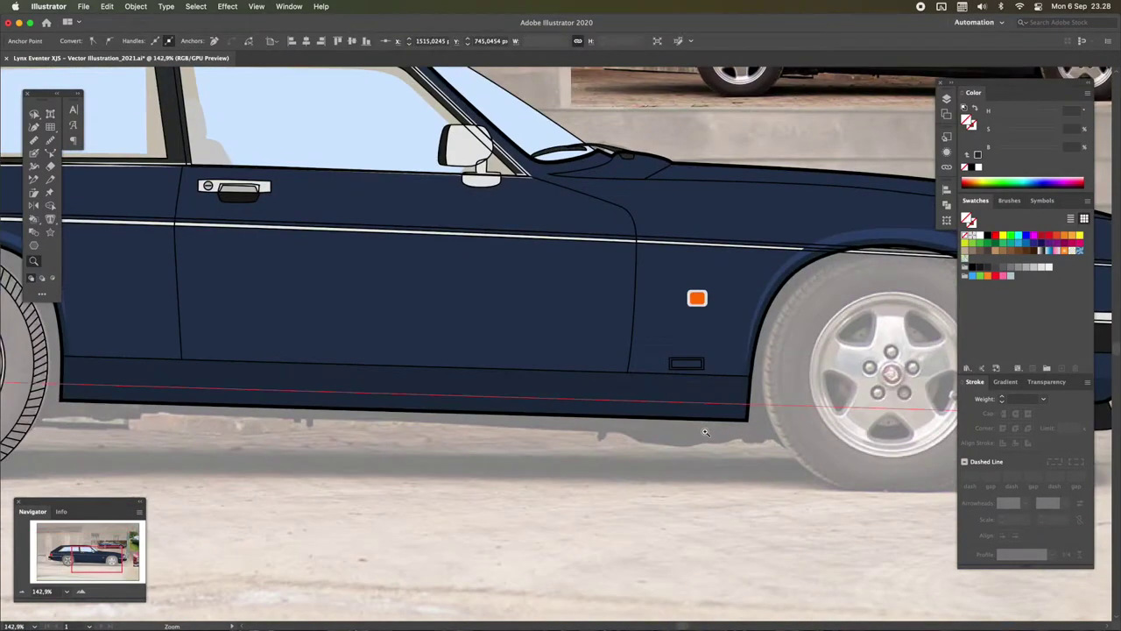
pyautogui.press('a')
pyautogui.click(725, 414)
pyautogui.press('z')
pyautogui.moveTo(613, 263); pyautogui.dragTo(1100, 149)
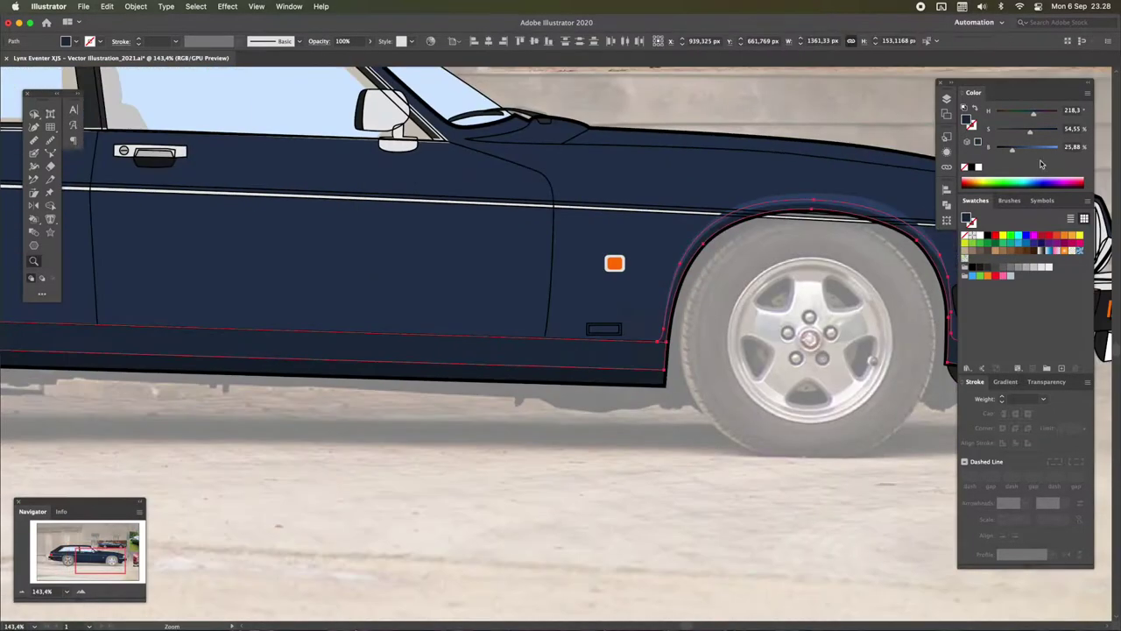
pyautogui.hscroll(-10, 628, 424)
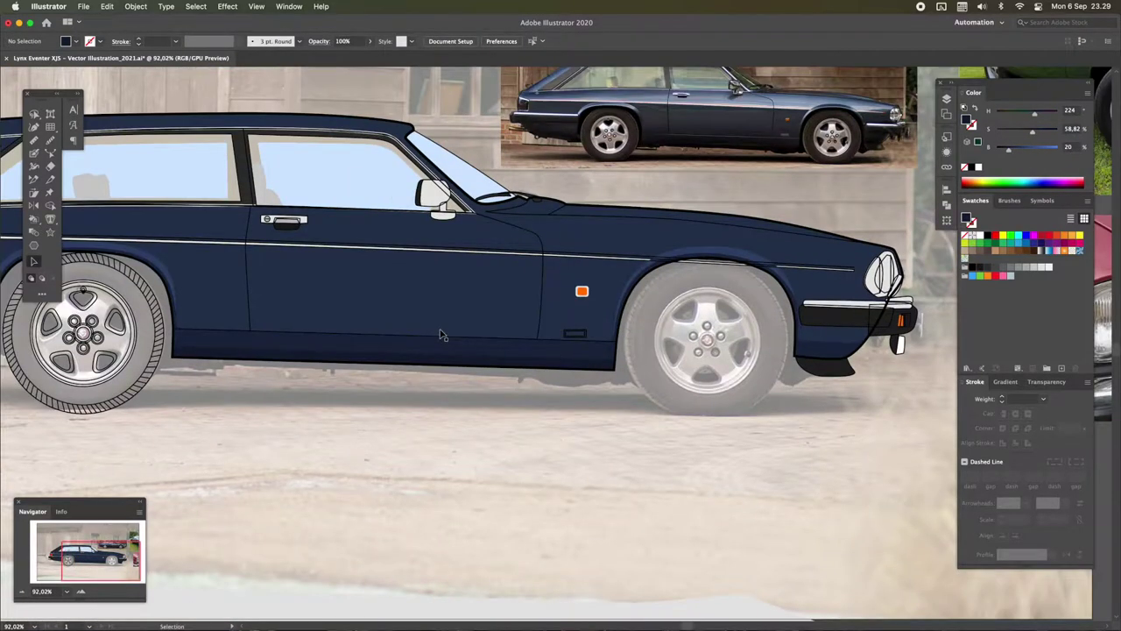
# Zoom out until the whole car and its side-window line are in view
pyautogui.hscroll(-3, 443, 335)
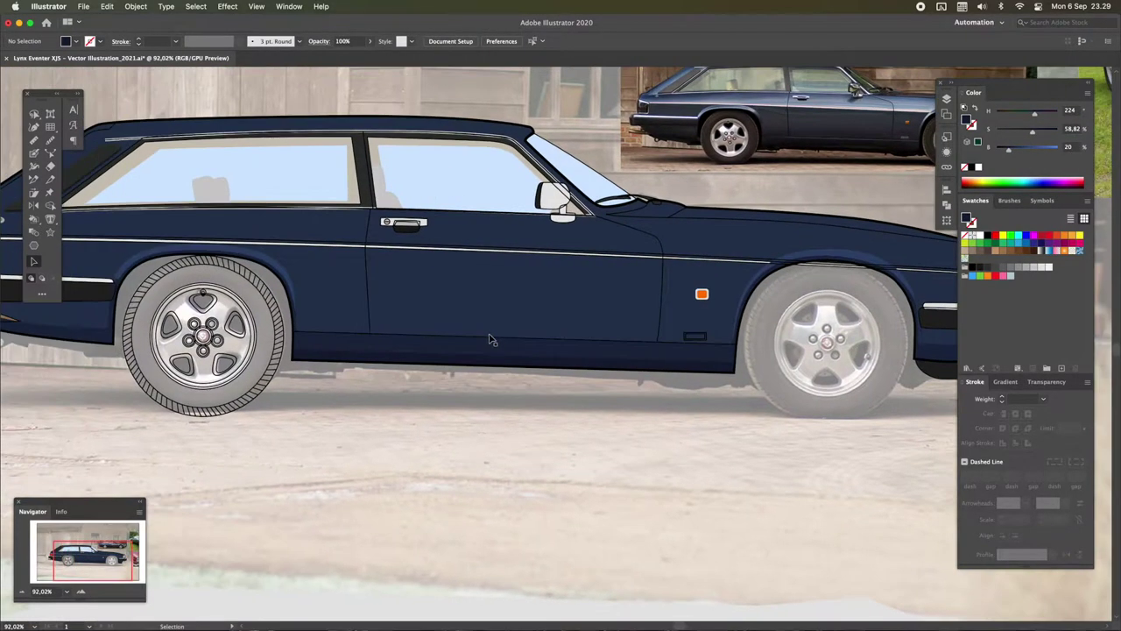
pyautogui.scroll(-2, 566, 307)
pyautogui.moveTo(85, 296); pyautogui.dragTo(156, 302)
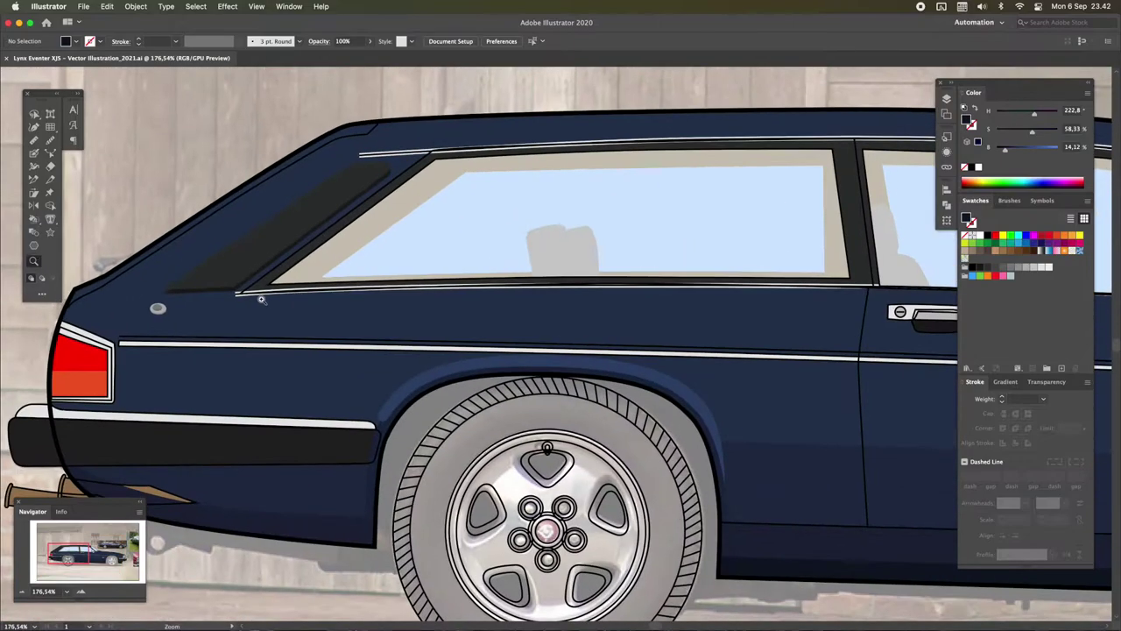
pyautogui.moveTo(266, 298); pyautogui.dragTo(193, 294)
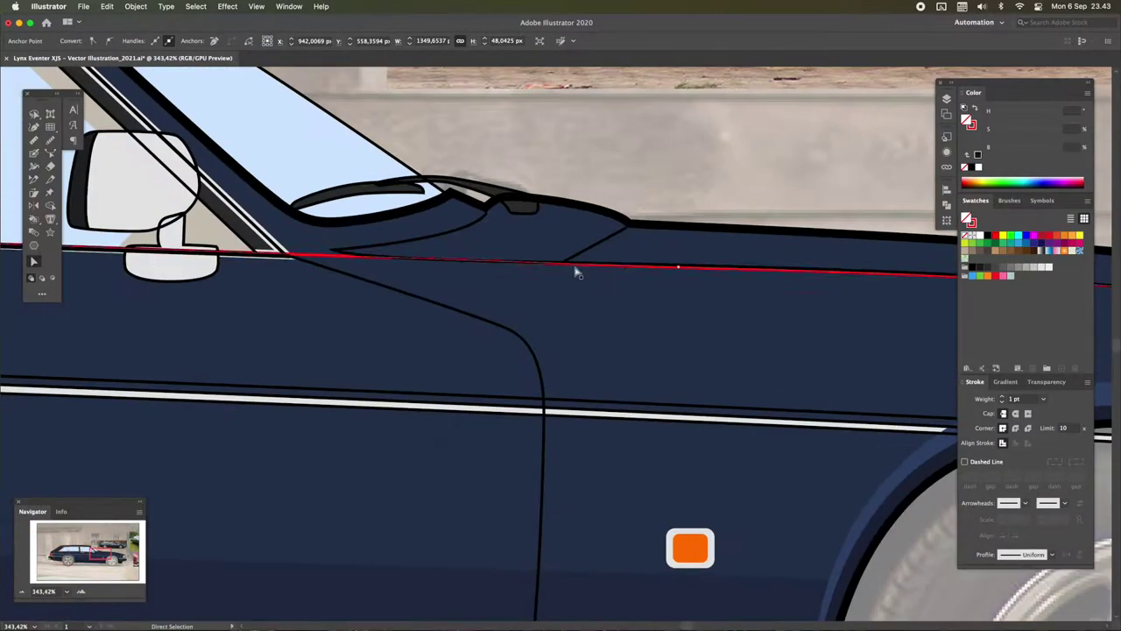
# Move the path up onto the chrome trim line and curve its front end along the wing
pyautogui.moveTo(613, 296); pyautogui.dragTo(402, 265)
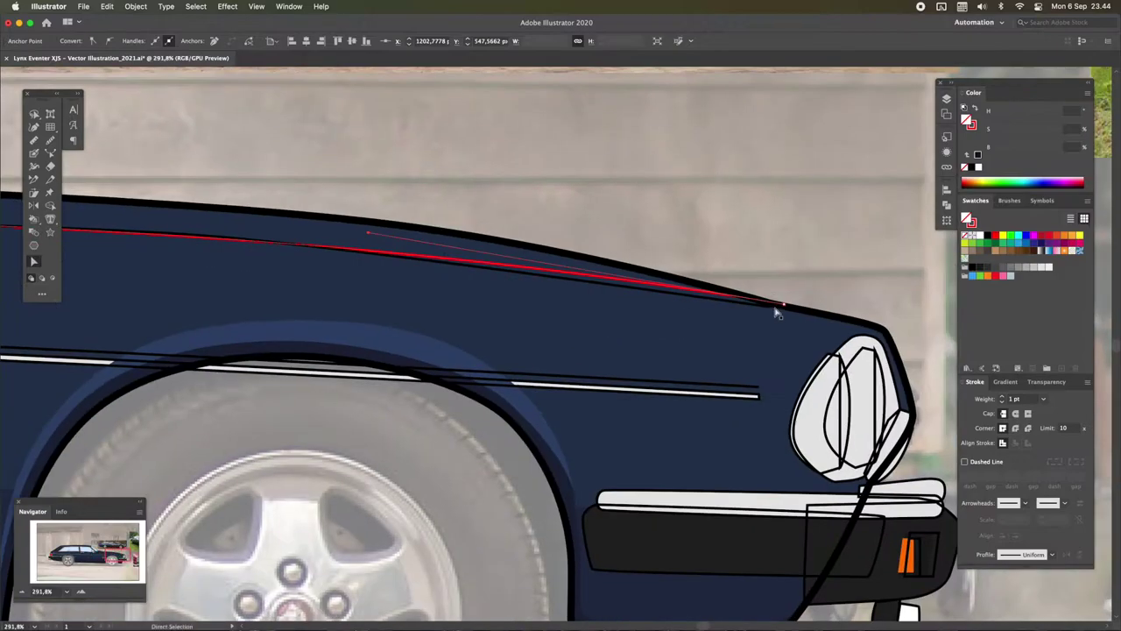
pyautogui.moveTo(769, 306)
pyautogui.mouseDown()
pyautogui.moveTo(355, 240)
pyautogui.moveTo(775, 330)
pyautogui.mouseUp()
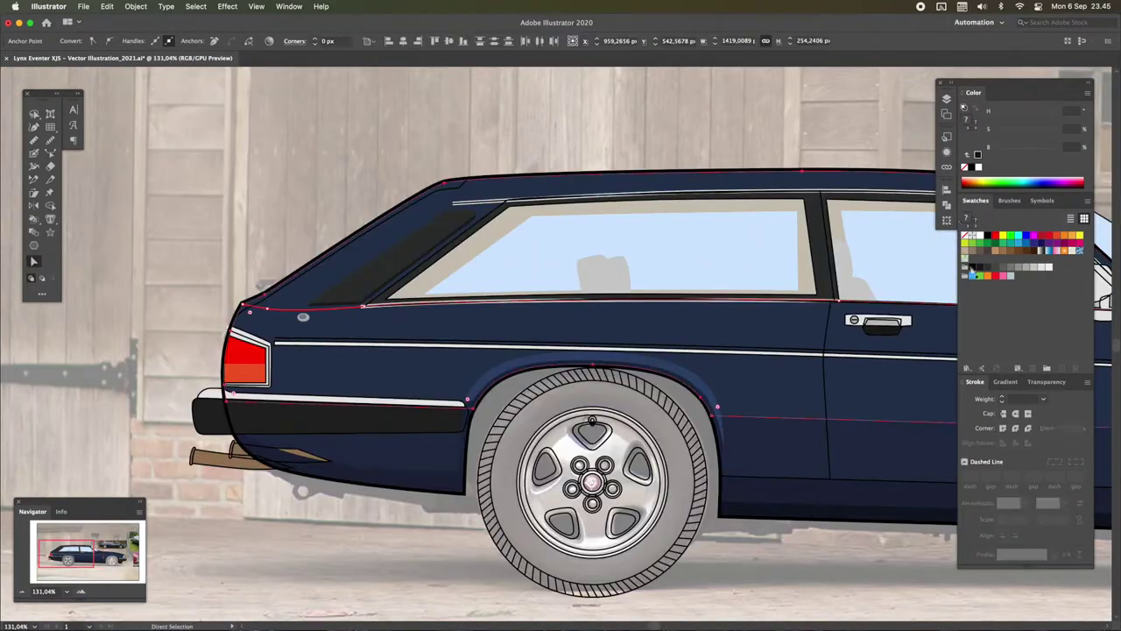
pyautogui.press('p')
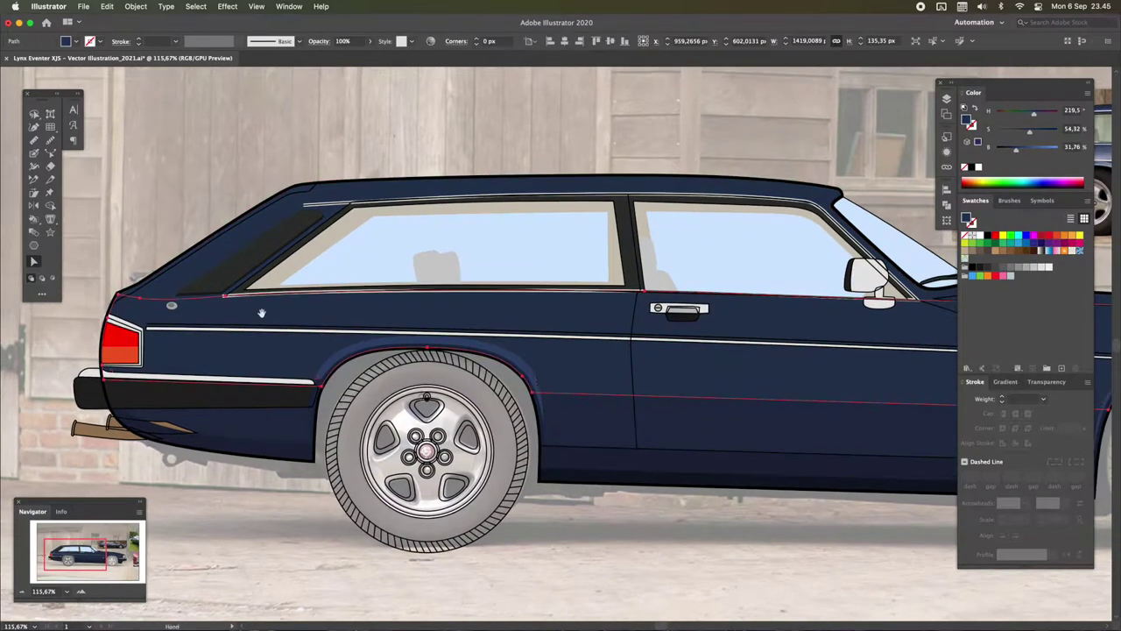
pyautogui.press('p')
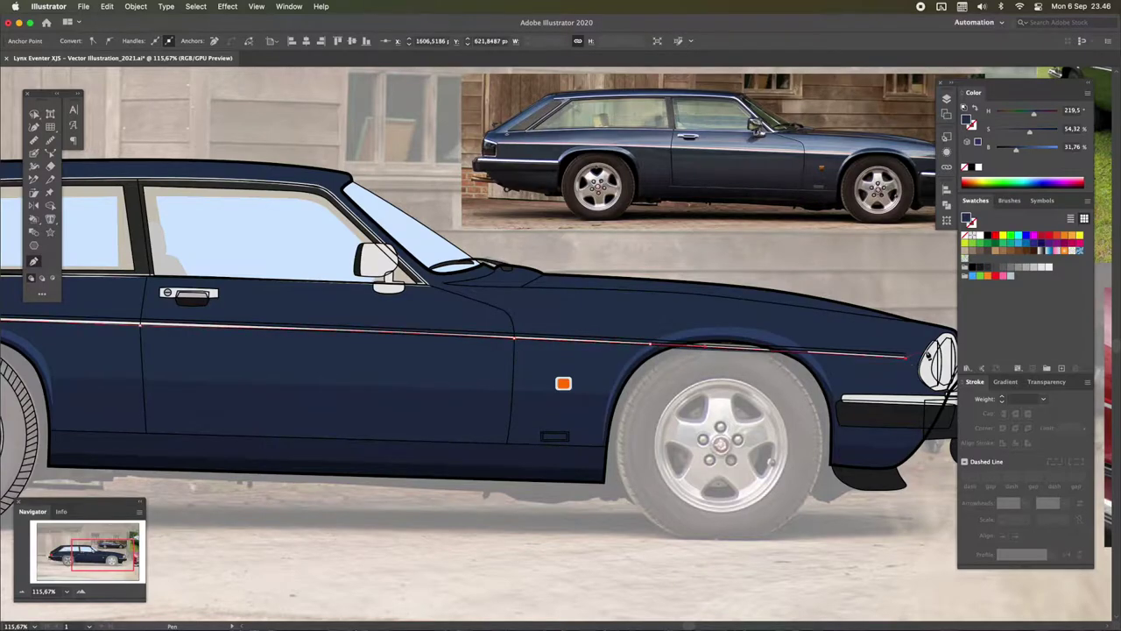
# Zoom in on the front wing and extend the body-line path with two more anchors
pyautogui.moveTo(911, 361); pyautogui.dragTo(769, 377)
pyautogui.press('super+plus')
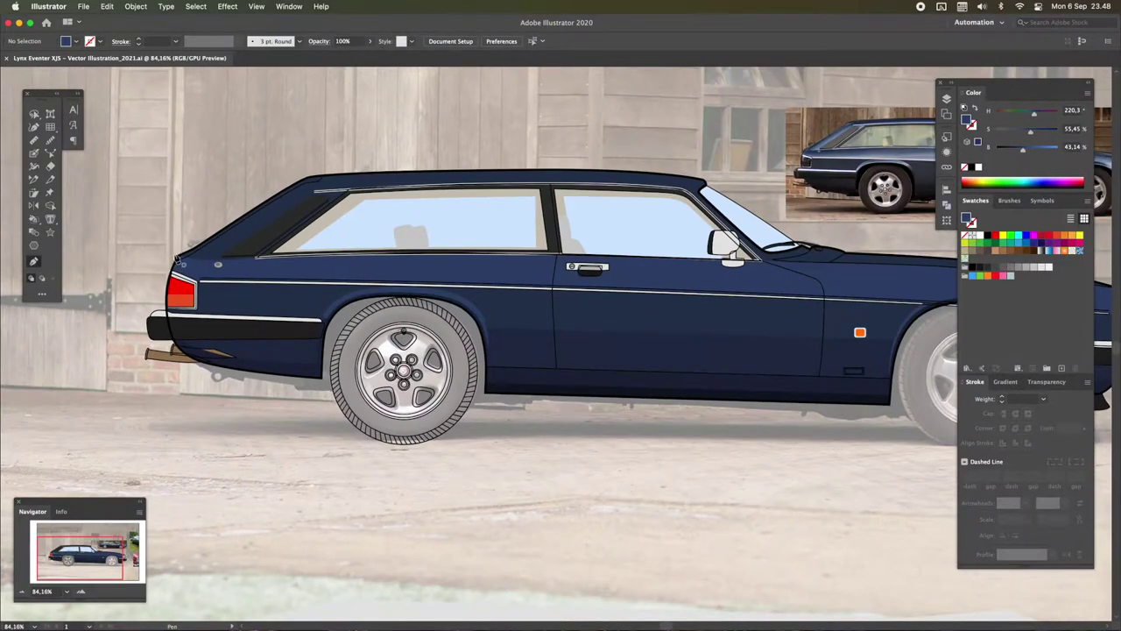
pyautogui.scroll(3, 180, 261)
pyautogui.hscroll(10, 350, 263)
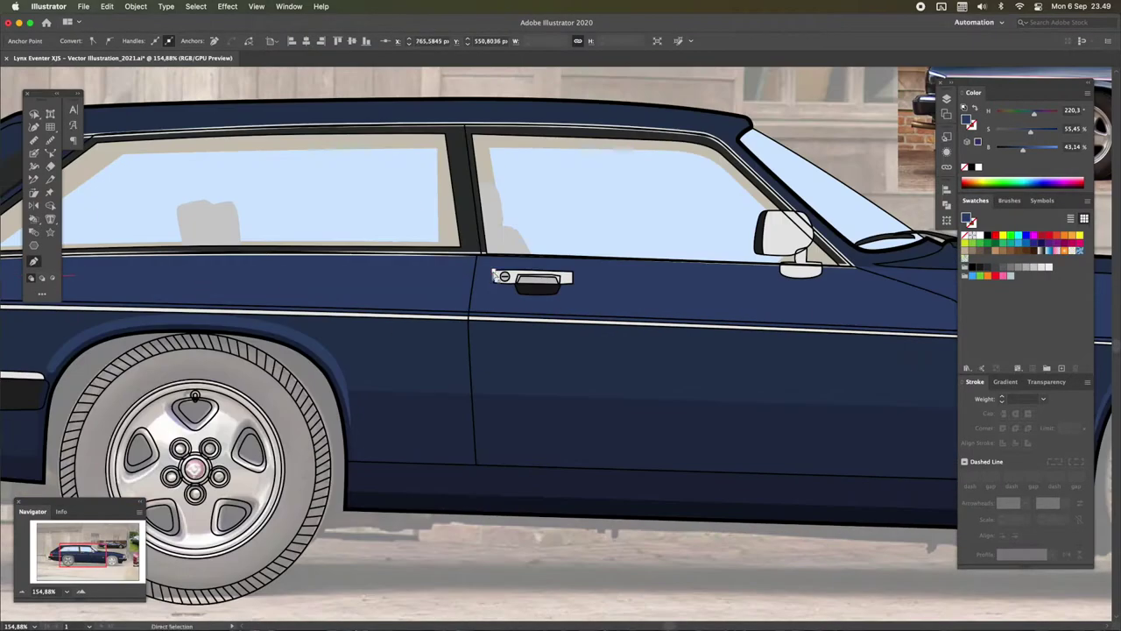
pyautogui.hscroll(5, 730, 293)
pyautogui.click(809, 297)
pyautogui.click(936, 307)
pyautogui.scroll(-3, 936, 307)
pyautogui.scroll(-3, 896, 357)
pyautogui.click(33, 261)
pyautogui.scroll(2, 395, 280)
# Select the band, sample a colour onto it and lighten it with the brightness slider
pyautogui.press('a')
pyautogui.click(394, 281)
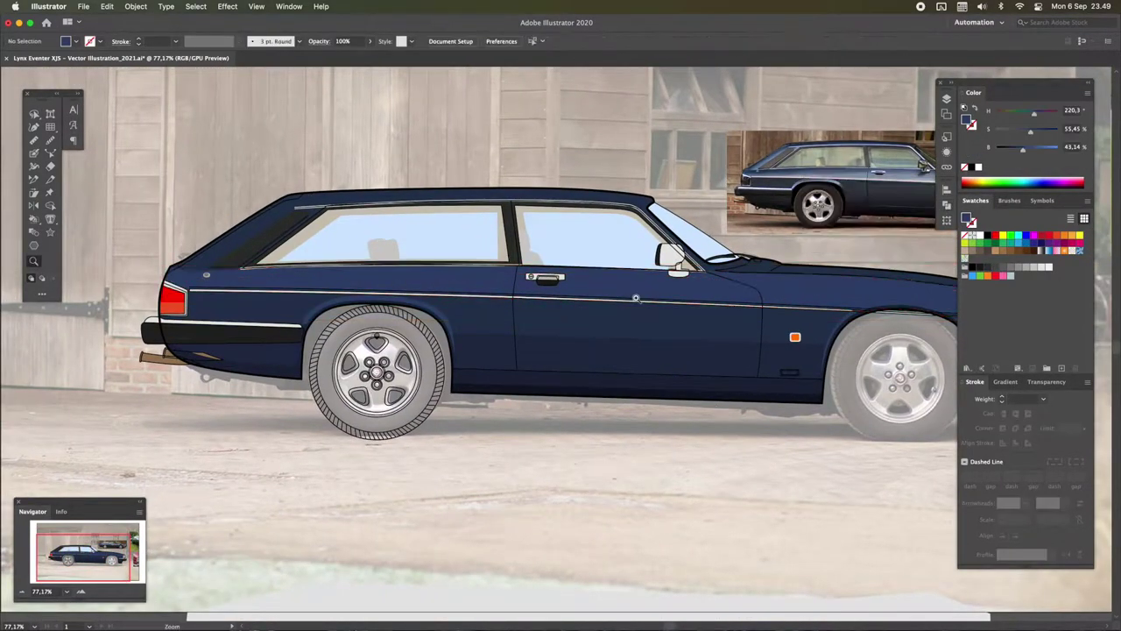
pyautogui.scroll(2, 622, 296)
pyautogui.hscroll(-3, 731, 517)
pyautogui.hscroll(-3, 731, 517)
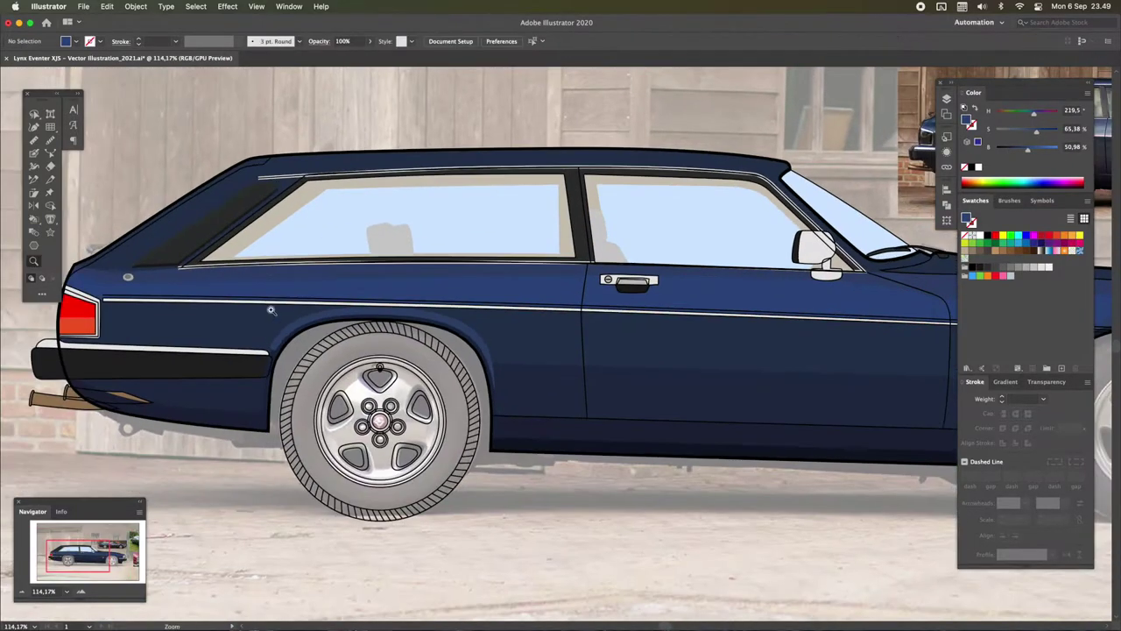
pyautogui.scroll(2, 731, 517)
pyautogui.scroll(-3, 732, 517)
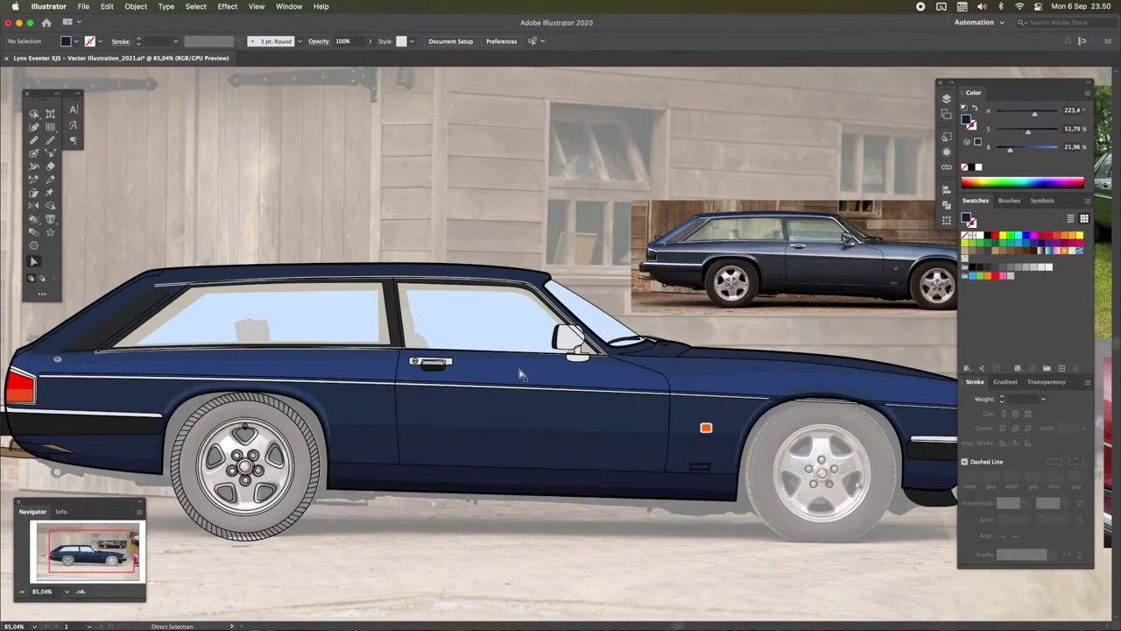
pyautogui.scroll(2, 732, 517)
pyautogui.press('i')
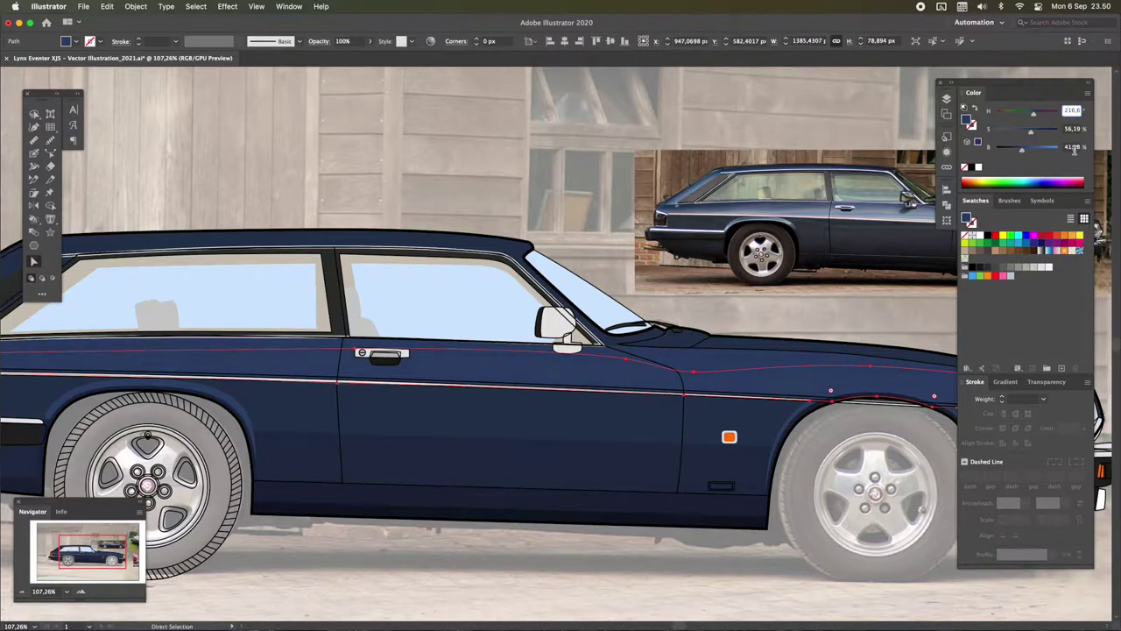
pyautogui.press('z')
pyautogui.moveTo(473, 331); pyautogui.dragTo(422, 331)
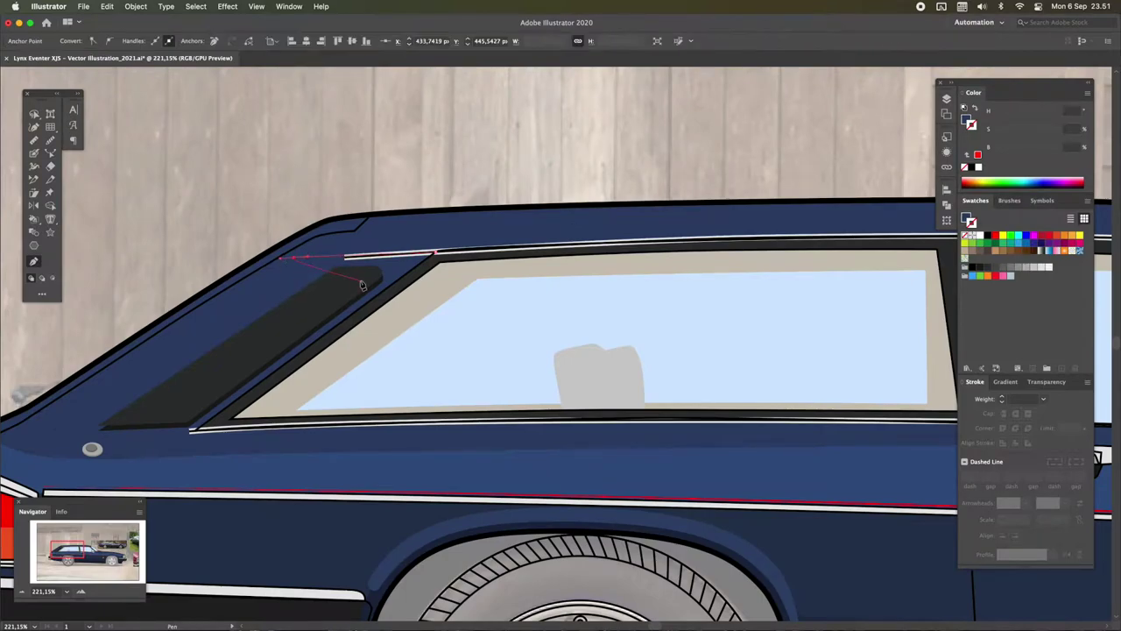
# Close the dark grey rear-pillar shape and move the roof-corner anchor to reshape the curve
pyautogui.click(57, 431)
pyautogui.hscroll(-3, 208, 378)
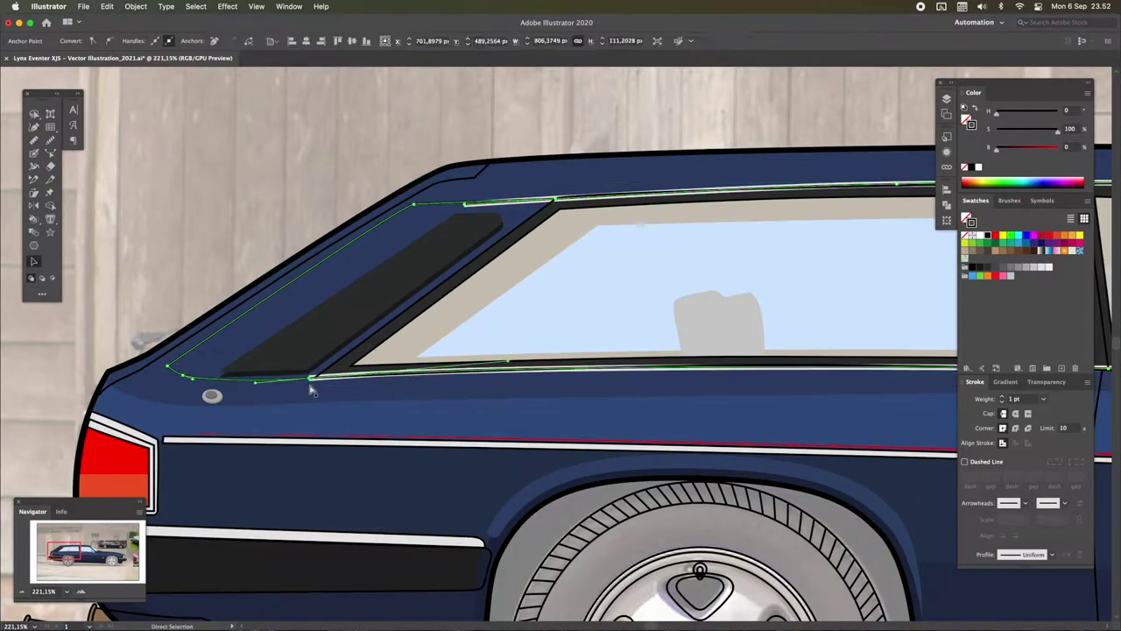
pyautogui.click(317, 380)
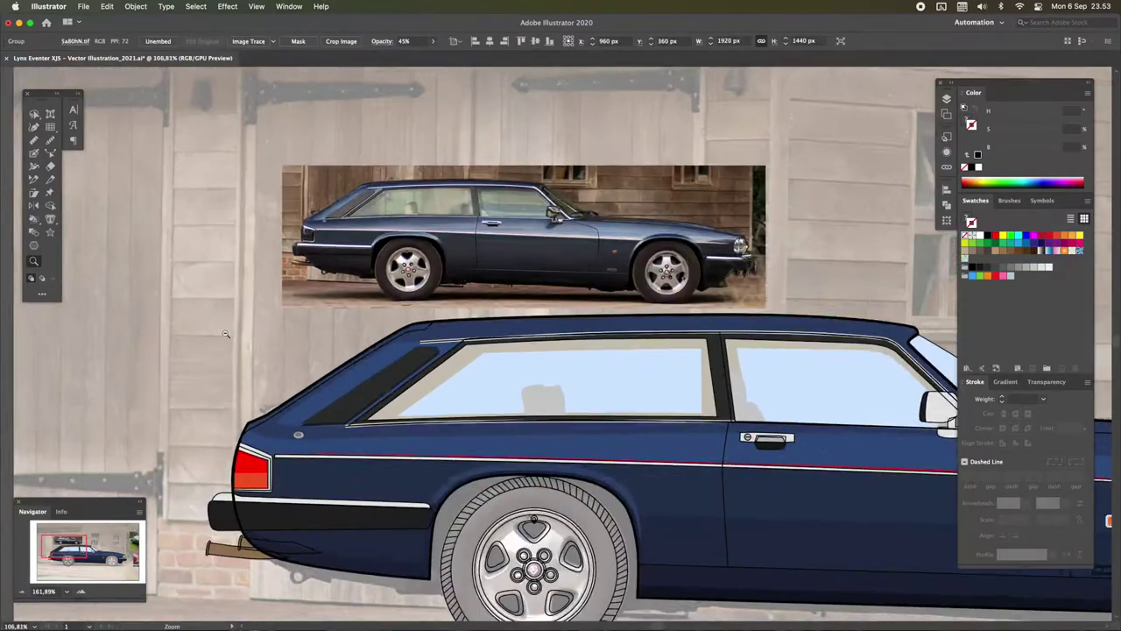
pyautogui.click(237, 386)
pyautogui.click(248, 440)
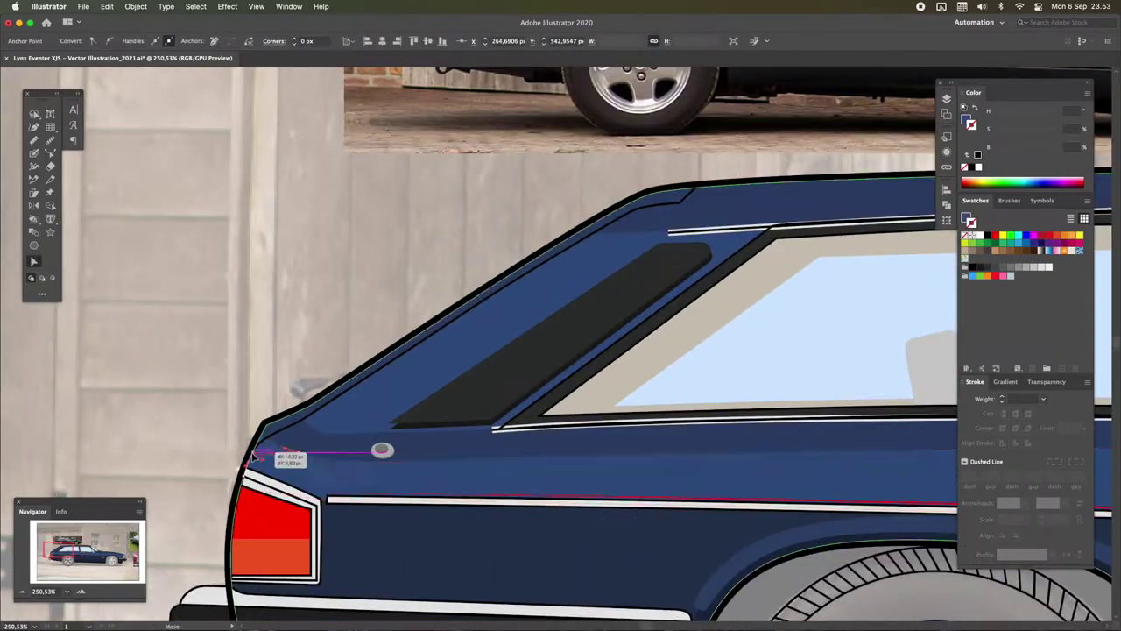
pyautogui.moveTo(253, 455); pyautogui.dragTo(261, 435)
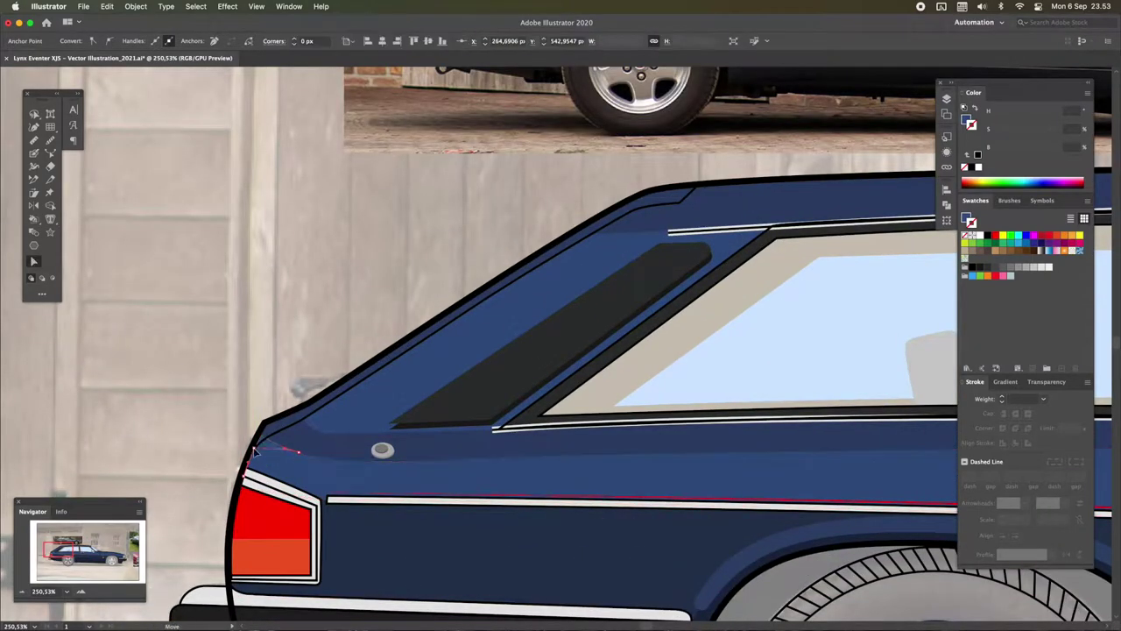
pyautogui.scroll(-3, 253, 453)
# Edit the lower body path in isolation mode and pick an anchor on the red pinstripe
pyautogui.click(340, 482)
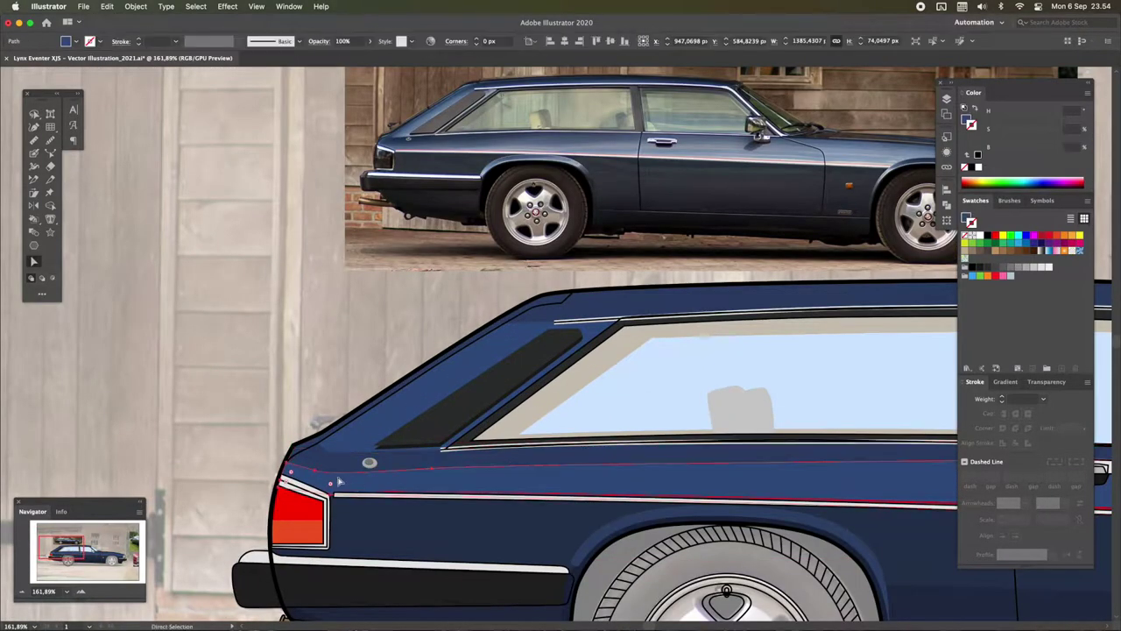
pyautogui.scroll(2, 289, 469)
pyautogui.doubleClick(303, 477)
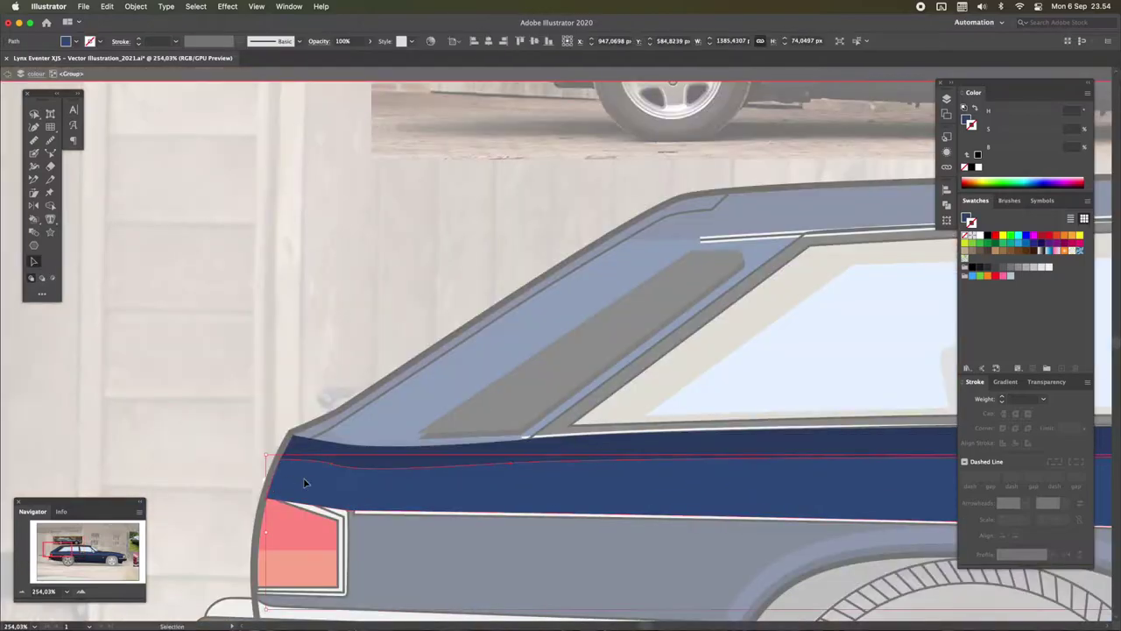
pyautogui.press('-')
pyautogui.press('Escape')
pyautogui.scroll(-3, 637, 459)
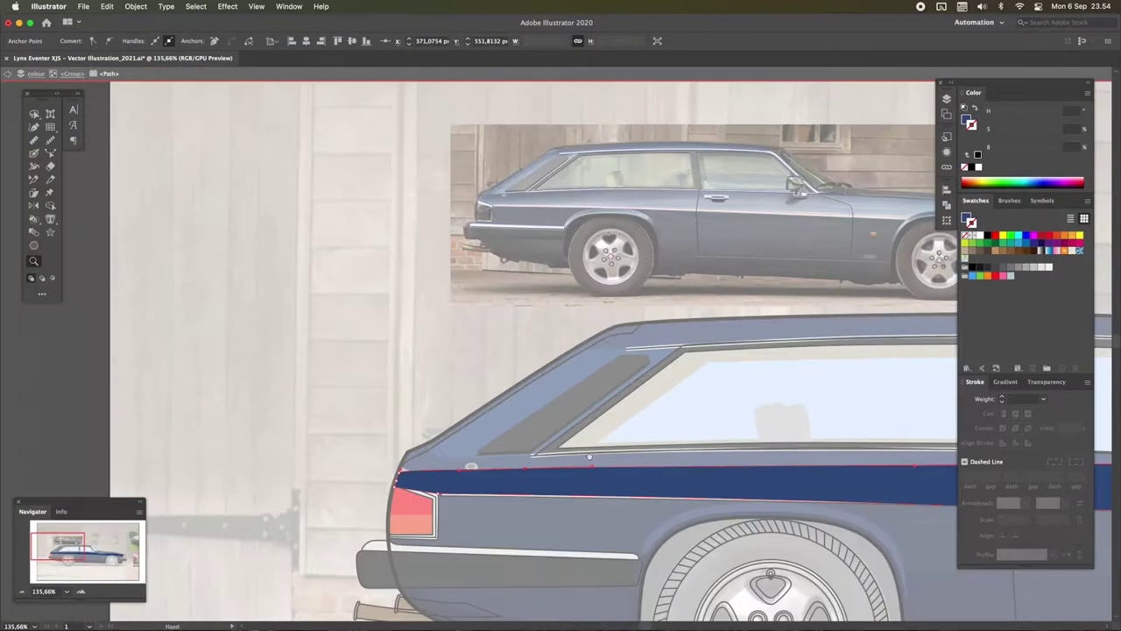
pyautogui.scroll(2, 636, 459)
pyautogui.scroll(-2, 668, 386)
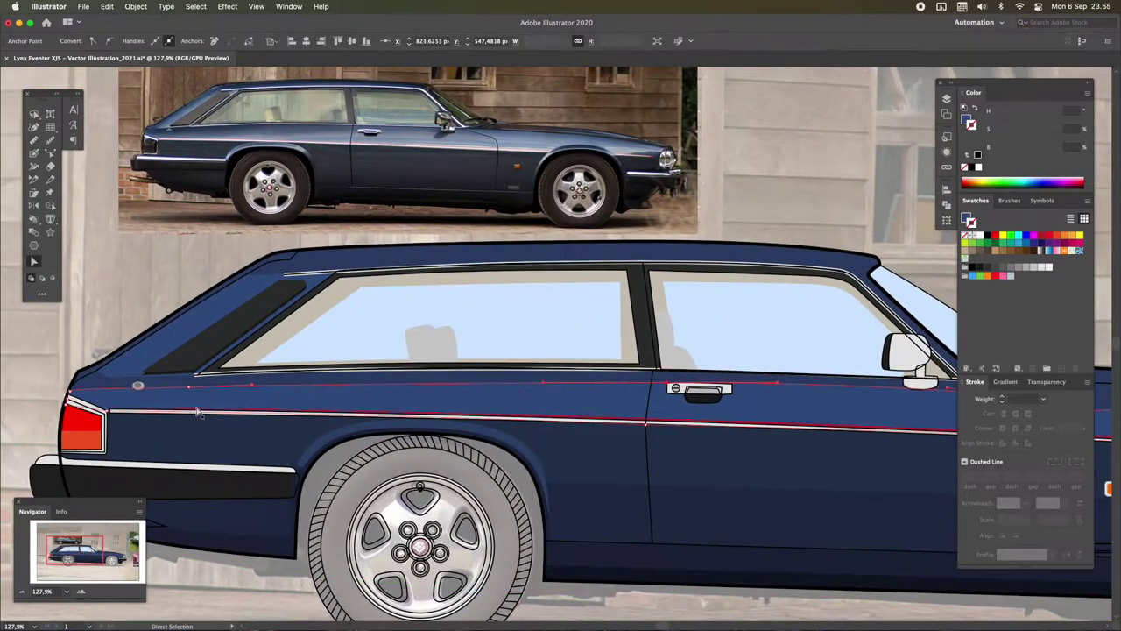
pyautogui.click(537, 387)
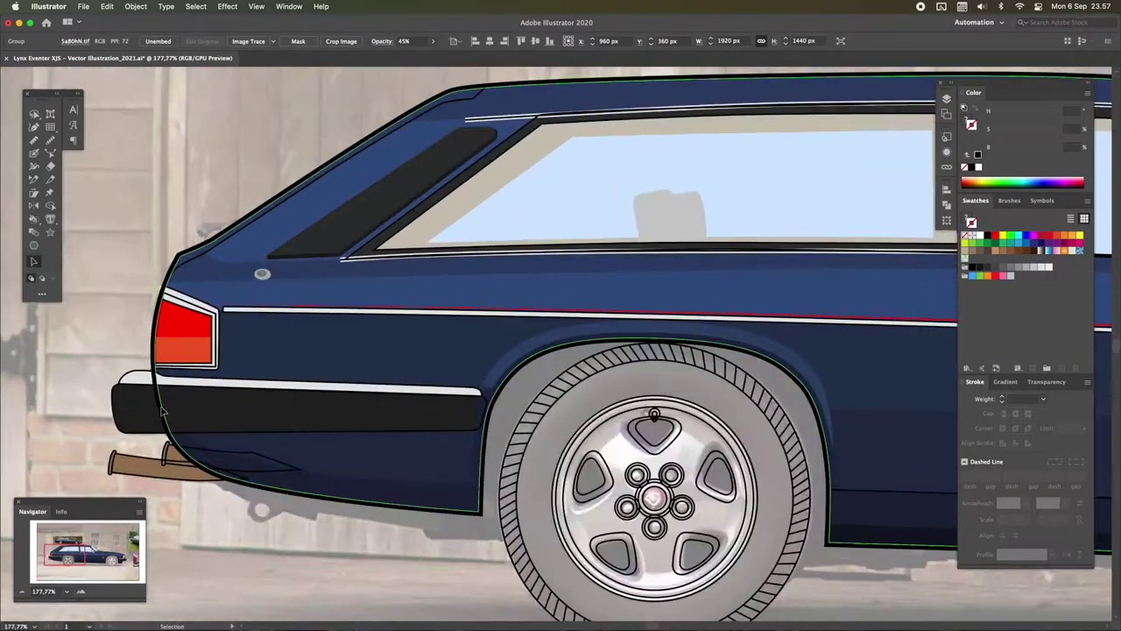
pyautogui.click(228, 147)
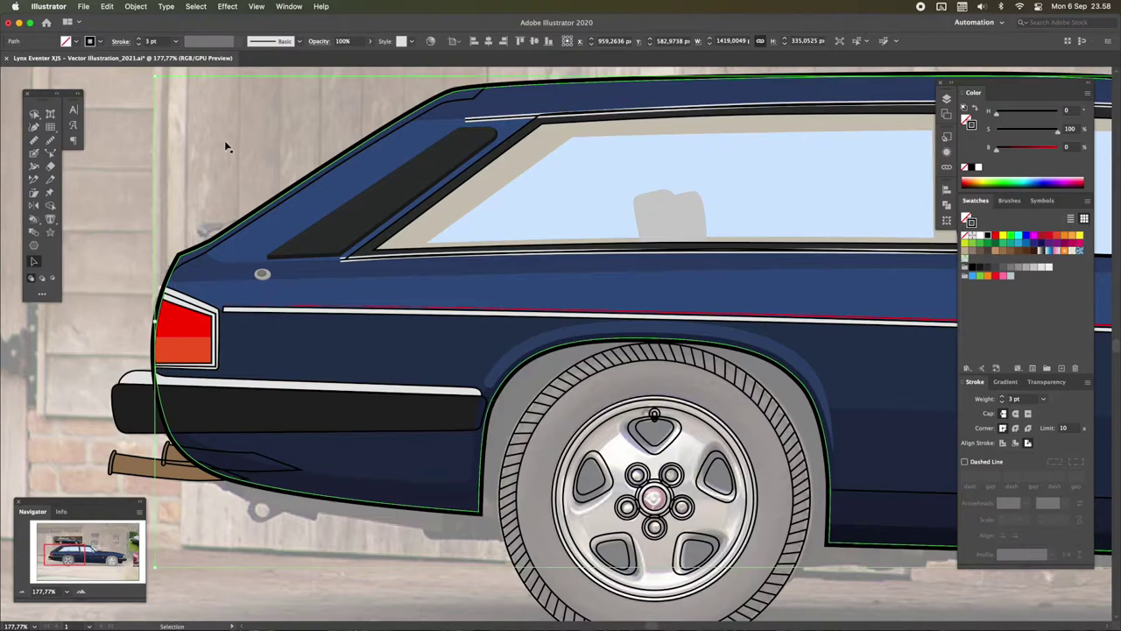
# Toggle the outline layer, select the black rear bumper, and zoom to show the whole car
pyautogui.press('F7')
pyautogui.click(708, 112)
pyautogui.click(403, 427)
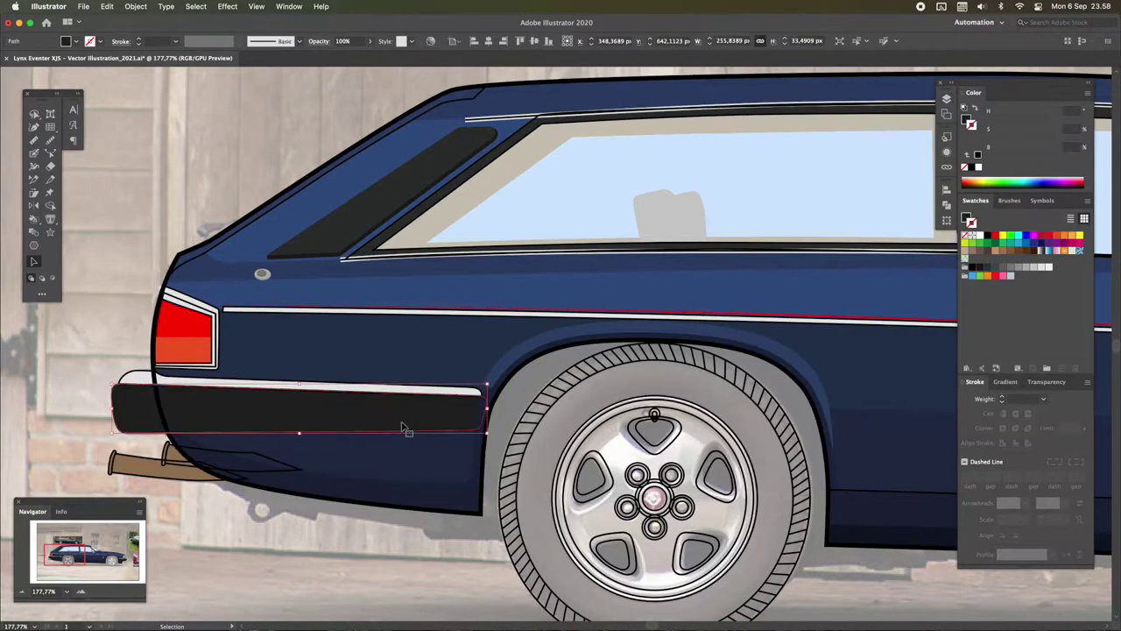
pyautogui.scroll(3, 405, 535)
pyautogui.press('p')
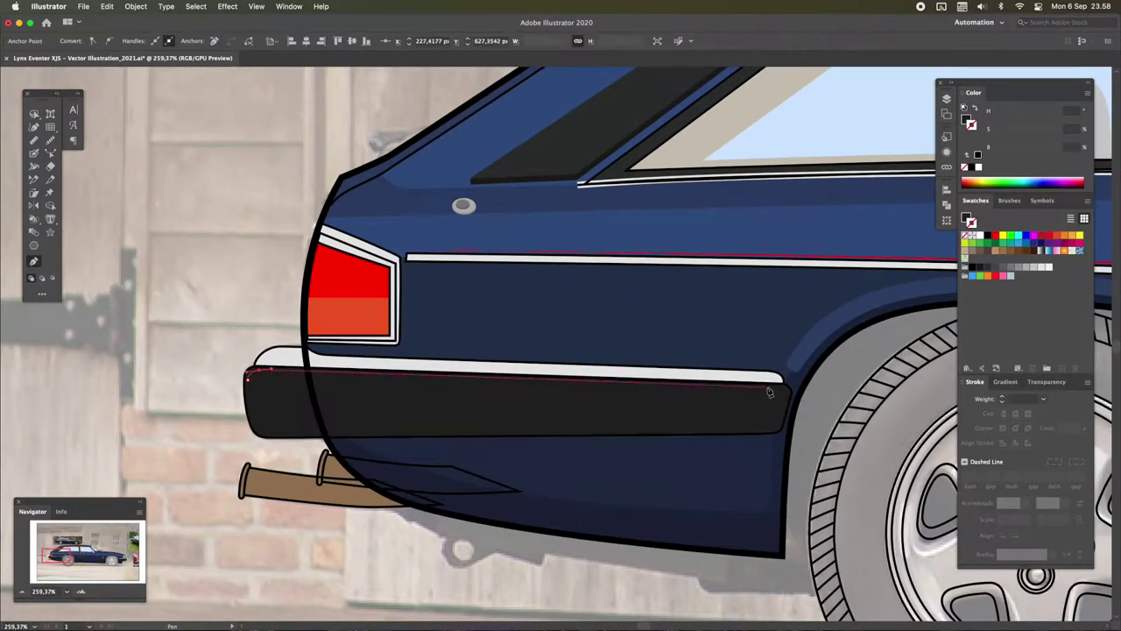
pyautogui.press('z')
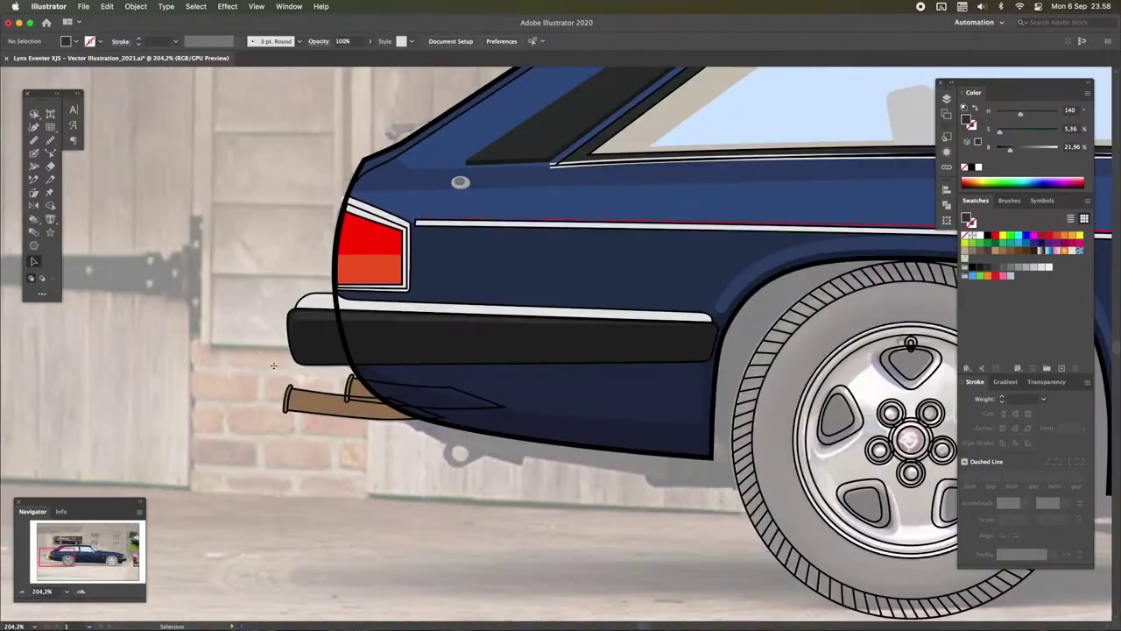
pyautogui.moveTo(614, 351)
pyautogui.mouseDown()
pyautogui.moveTo(641, 270)
pyautogui.moveTo(515, 327)
pyautogui.mouseUp()
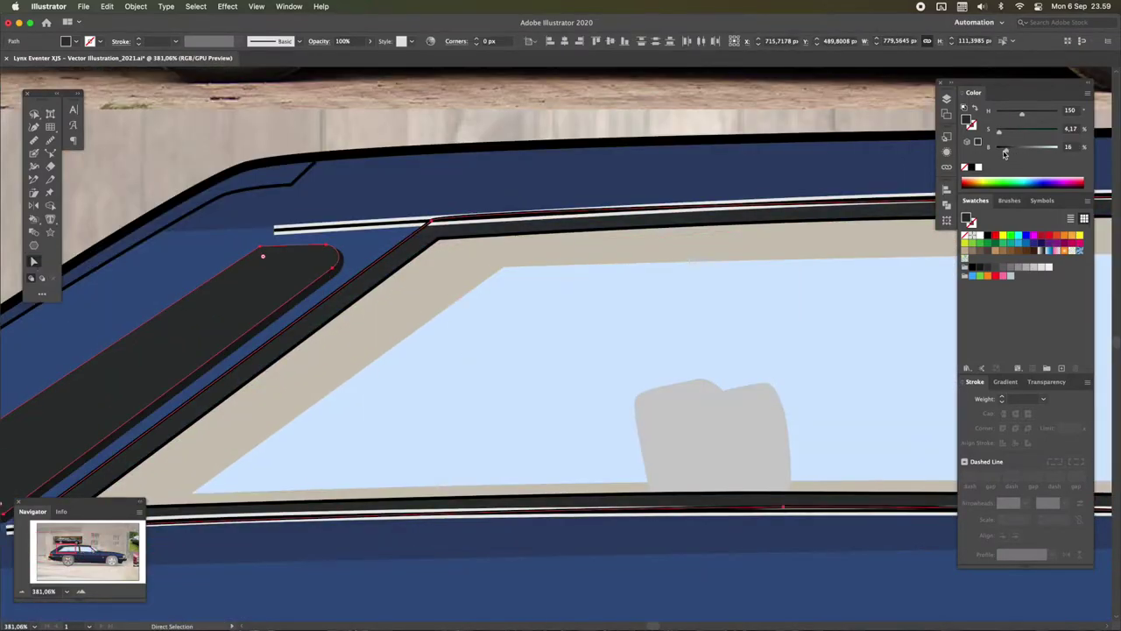
pyautogui.moveTo(263, 251); pyautogui.dragTo(432, 142)
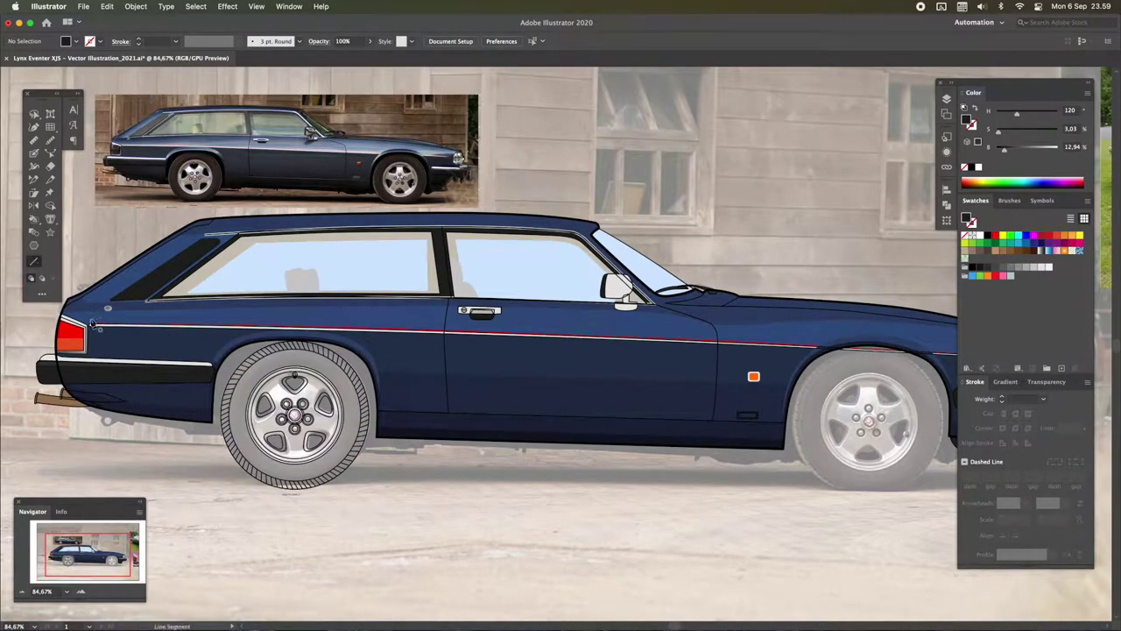
pyautogui.hscroll(3, 501, 334)
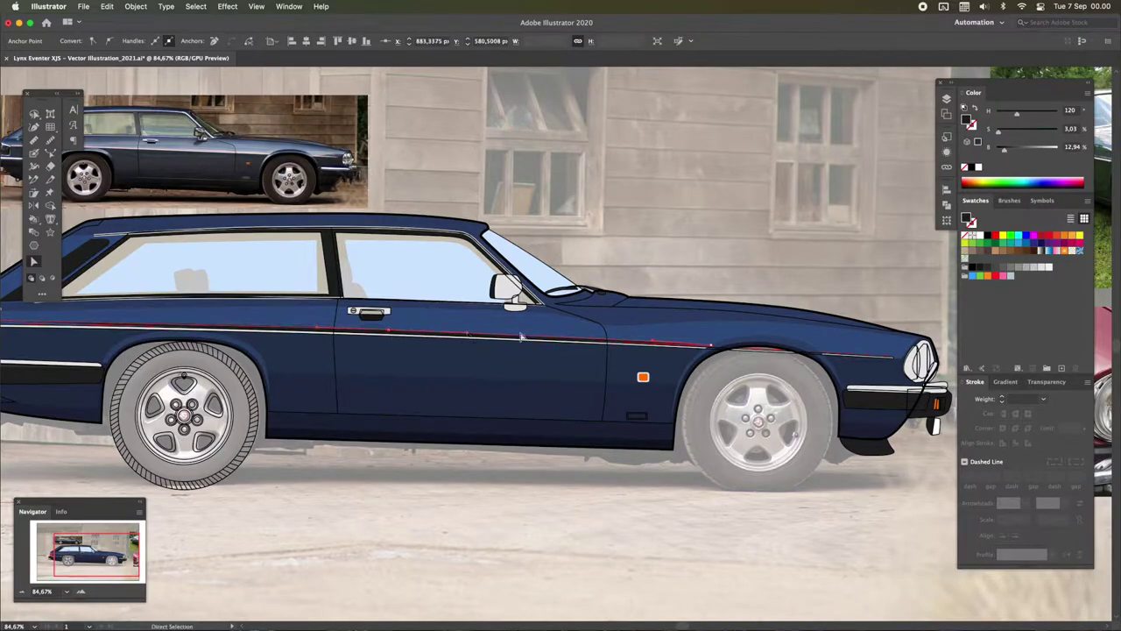
# Copy another line's stroke style onto the stripe and zoom in on the front fender
pyautogui.press('i')
pyautogui.click(761, 322)
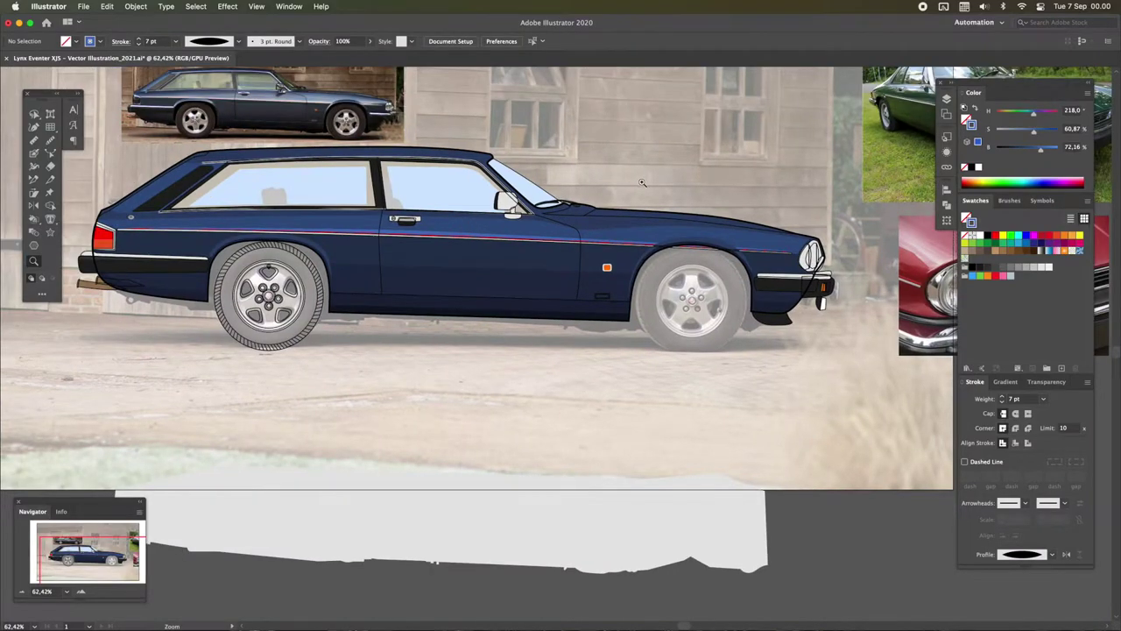
pyautogui.click(600, 187)
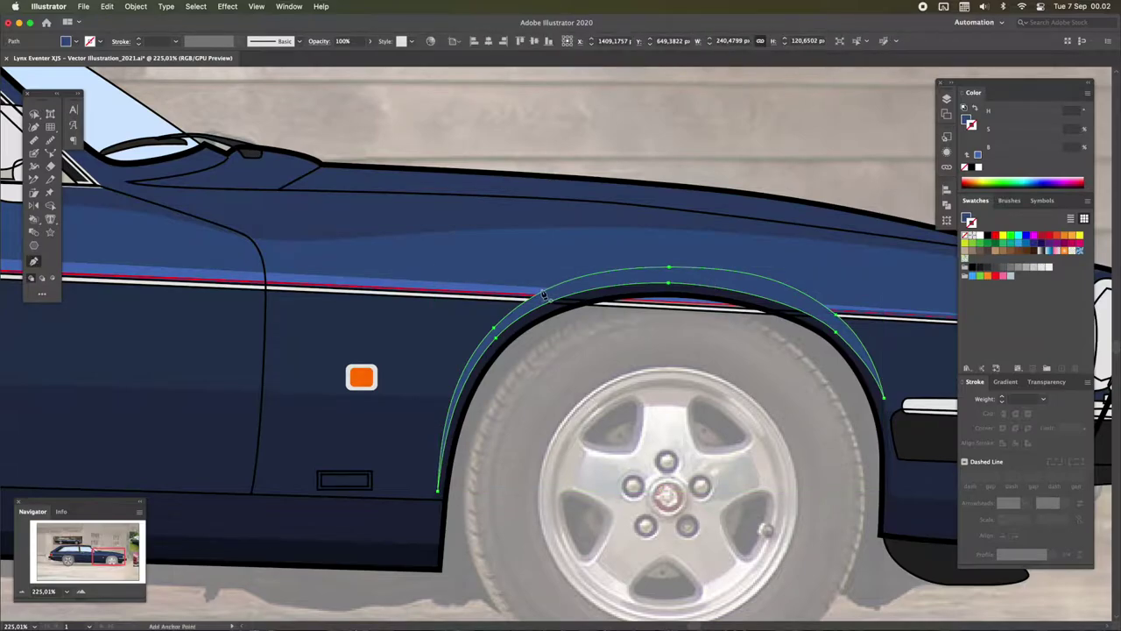
pyautogui.scroll(3, 866, 343)
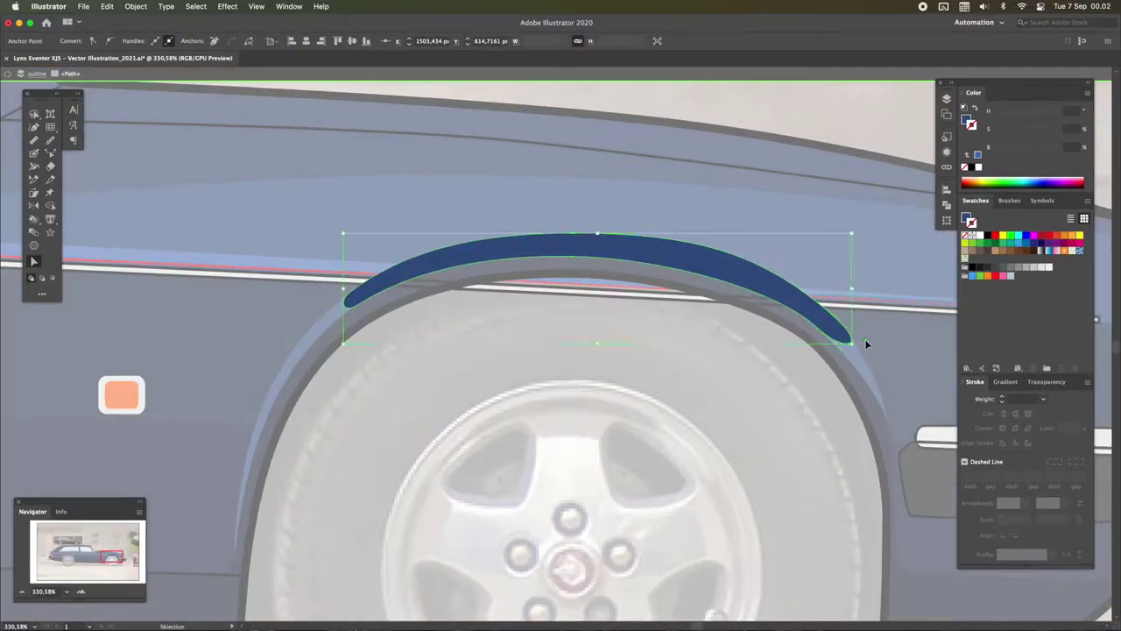
# Apply Offset Path to the front arch highlight shape
pyautogui.press('v')
pyautogui.doubleClick(285, 250)
pyautogui.click(525, 250)
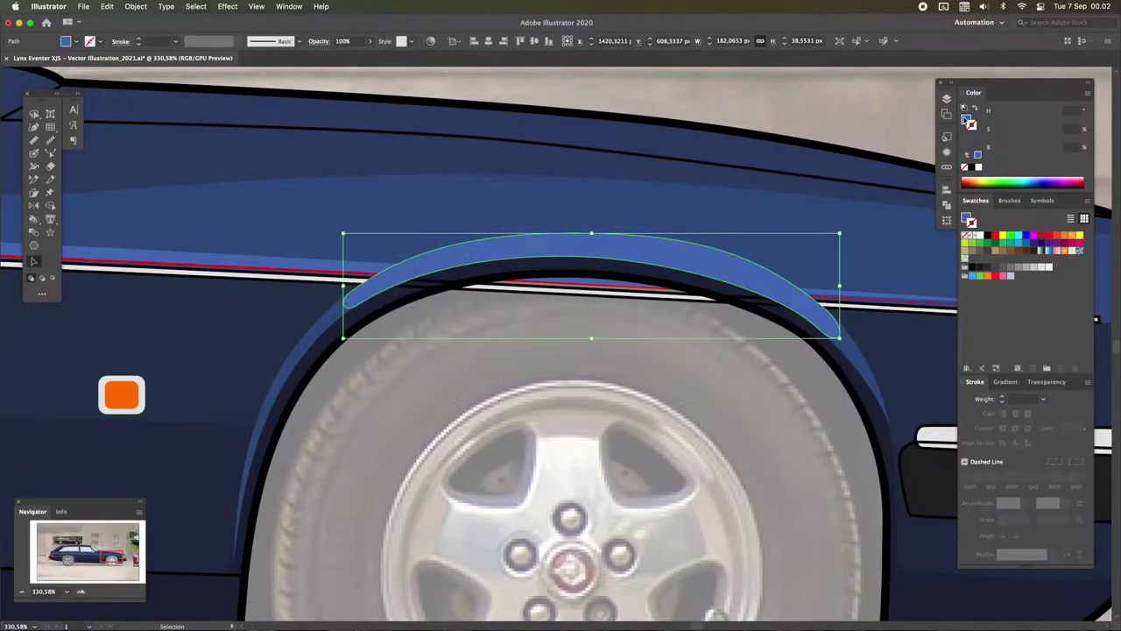
pyautogui.click(136, 6)
pyautogui.click(315, 320)
pyautogui.click(851, 443)
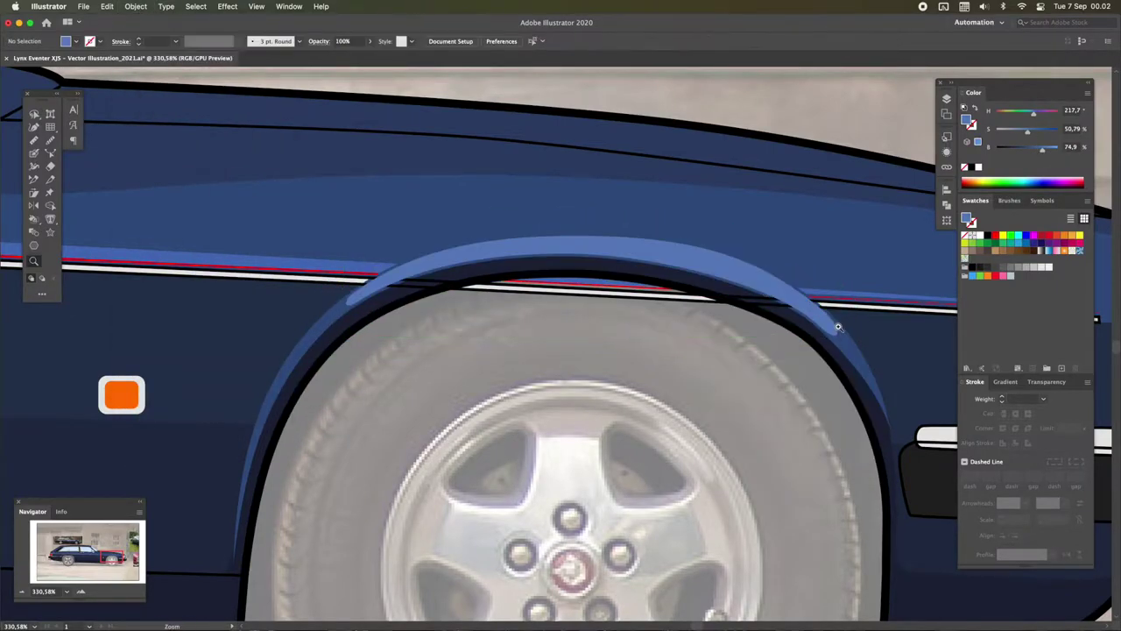
# Isolate the rear arch path and add an anchor point to it
pyautogui.scroll(-5, 586, 191)
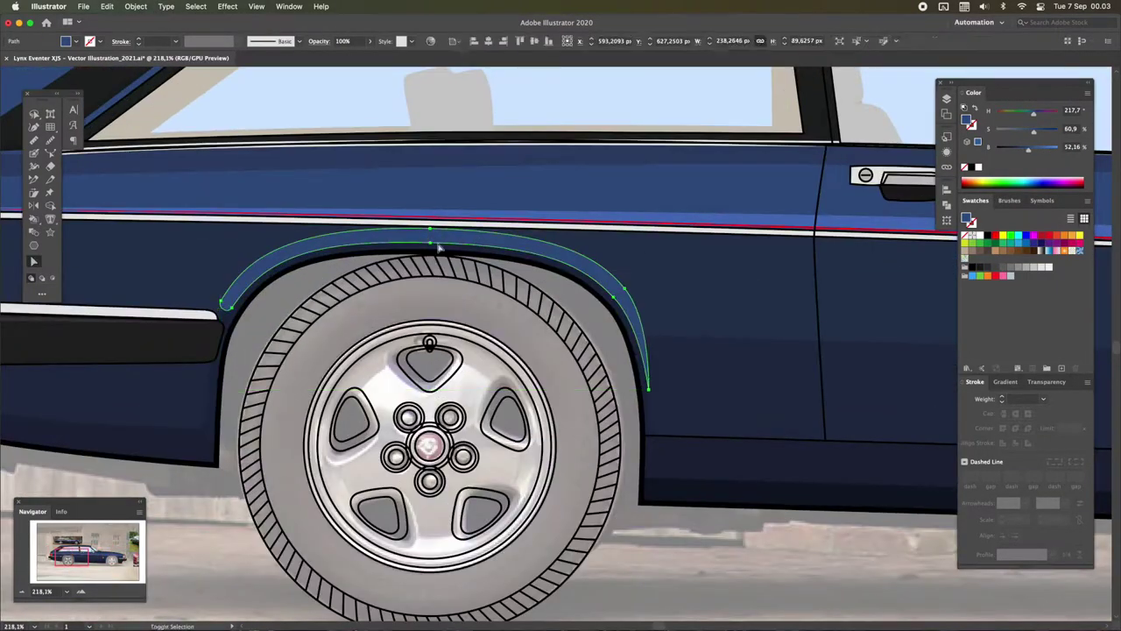
pyautogui.doubleClick(254, 276)
pyautogui.press('+')
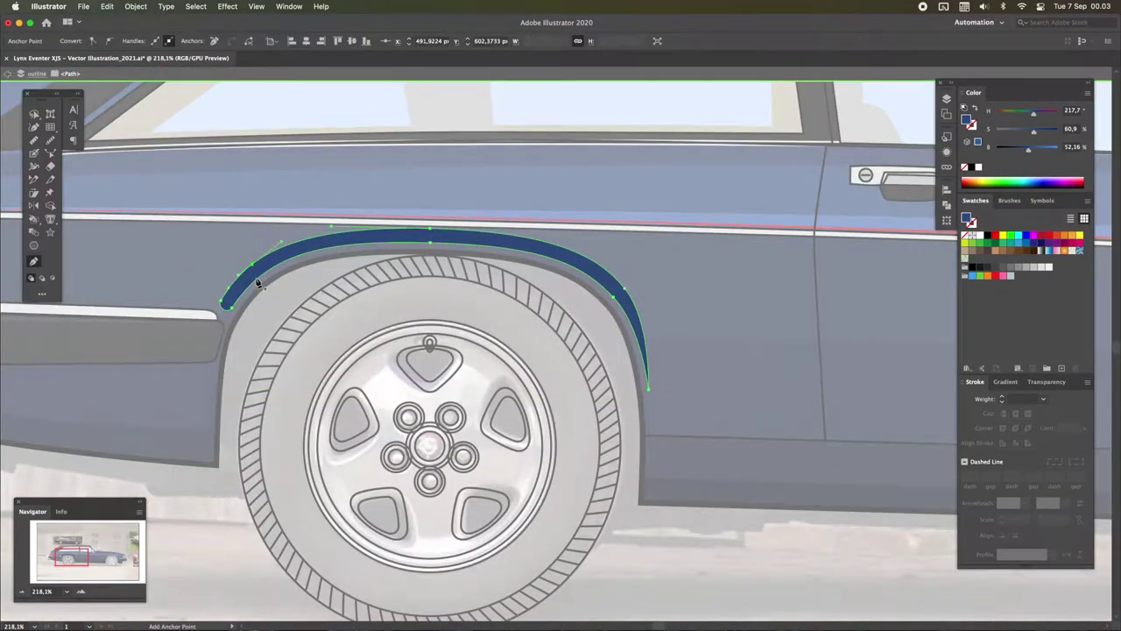
pyautogui.click(616, 282)
pyautogui.press('a')
pyautogui.scroll(2, 630, 303)
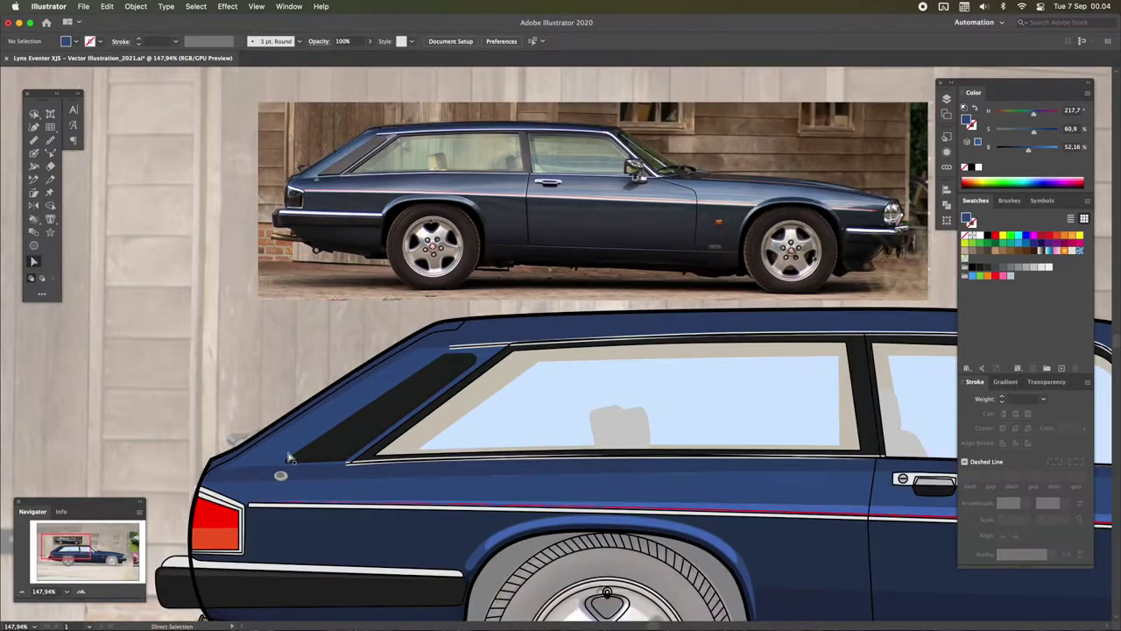
# Save the illustration and select the roof outline path
pyautogui.press('v')
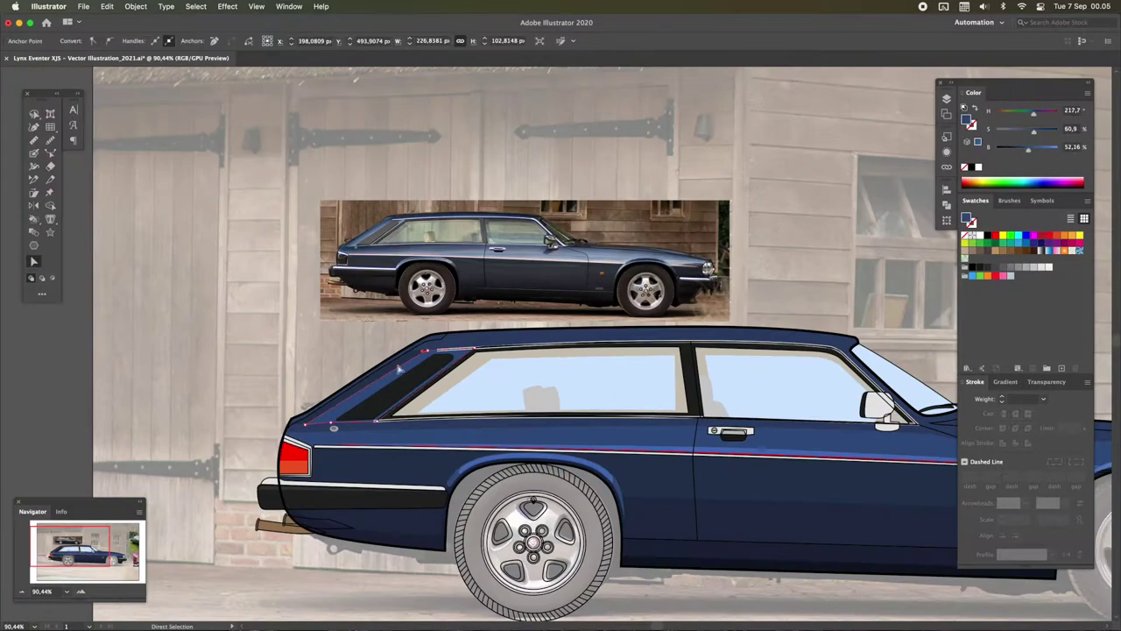
pyautogui.press('super+s')
pyautogui.press('Return')
pyautogui.scroll(3, 350, 430)
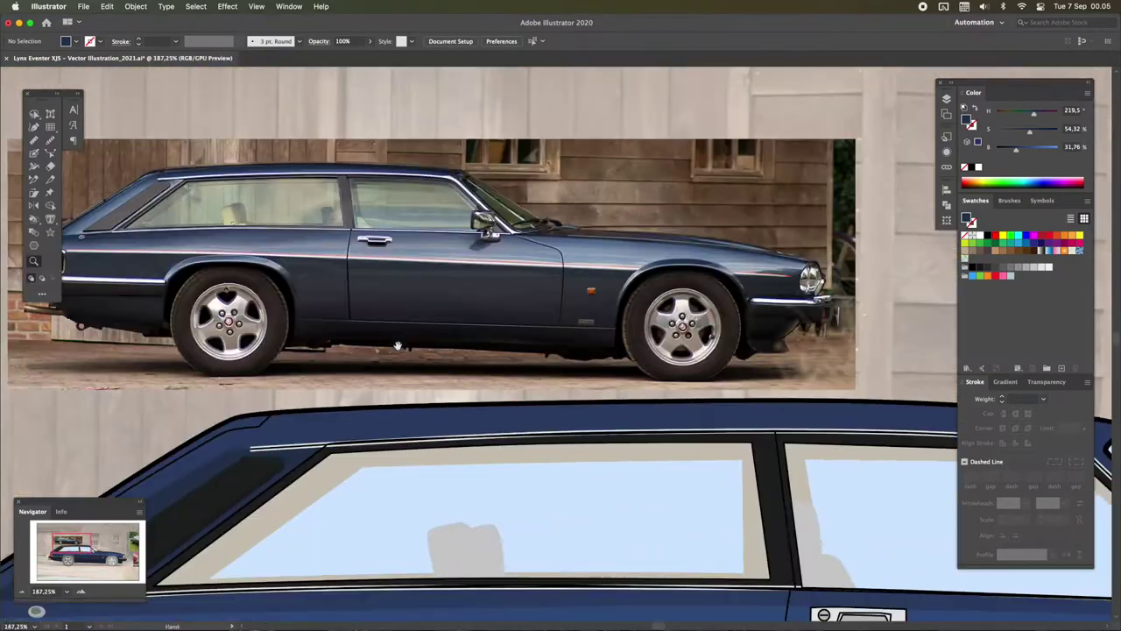
pyautogui.scroll(-3, 368, 372)
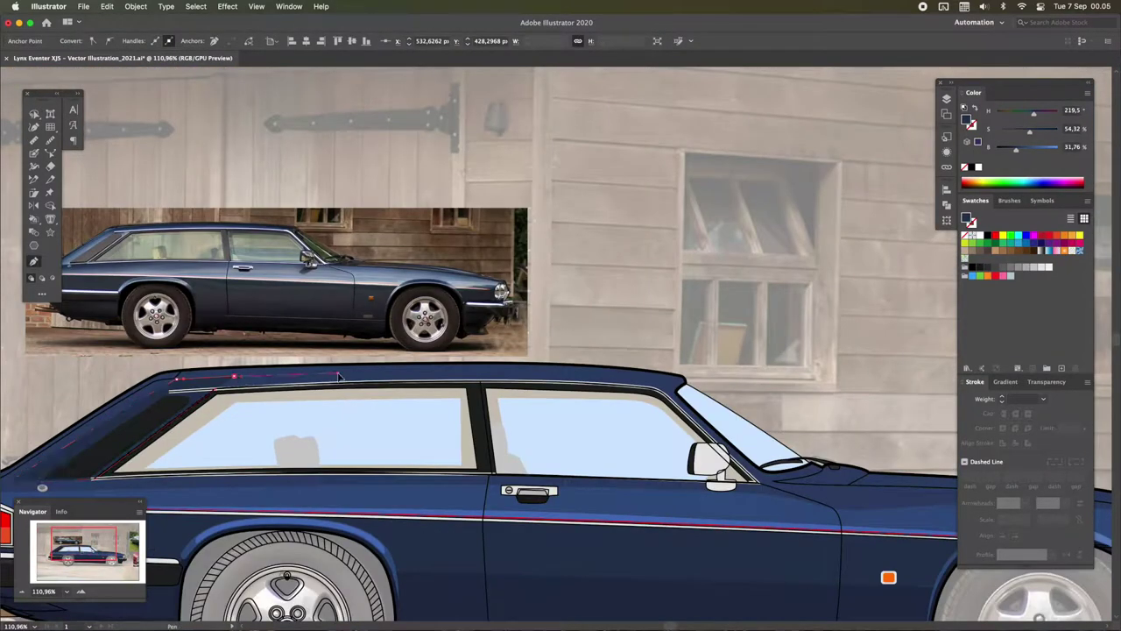
pyautogui.keyDown('super'); pyautogui.click(631, 390); pyautogui.keyUp('super')
pyautogui.scroll(5, 219, 393)
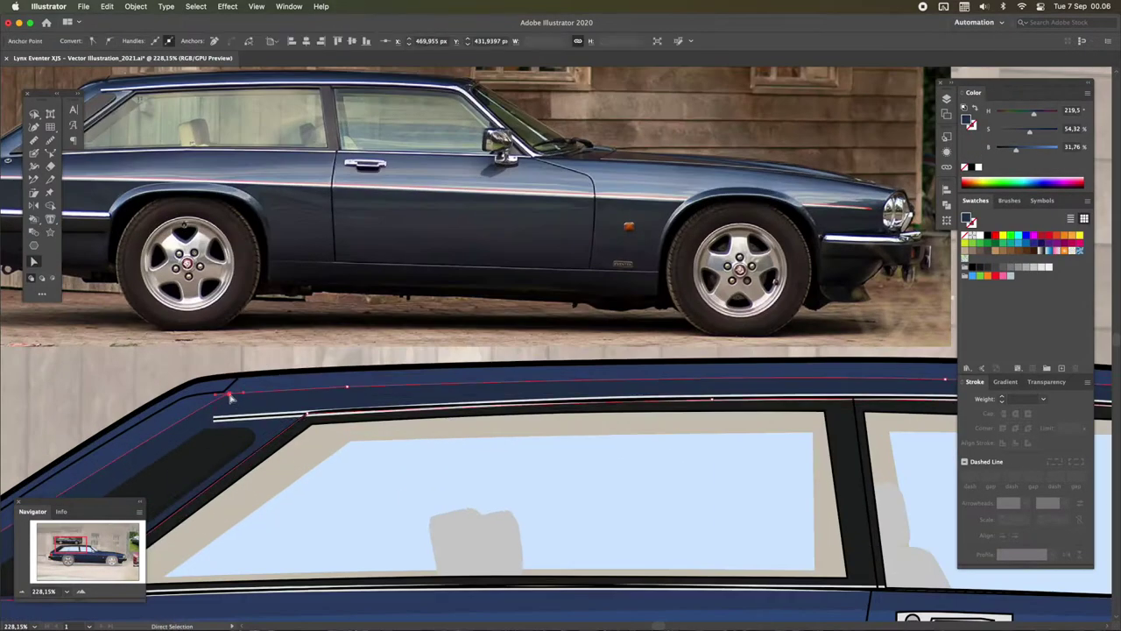
pyautogui.scroll(-3, 407, 504)
pyautogui.scroll(3, 340, 439)
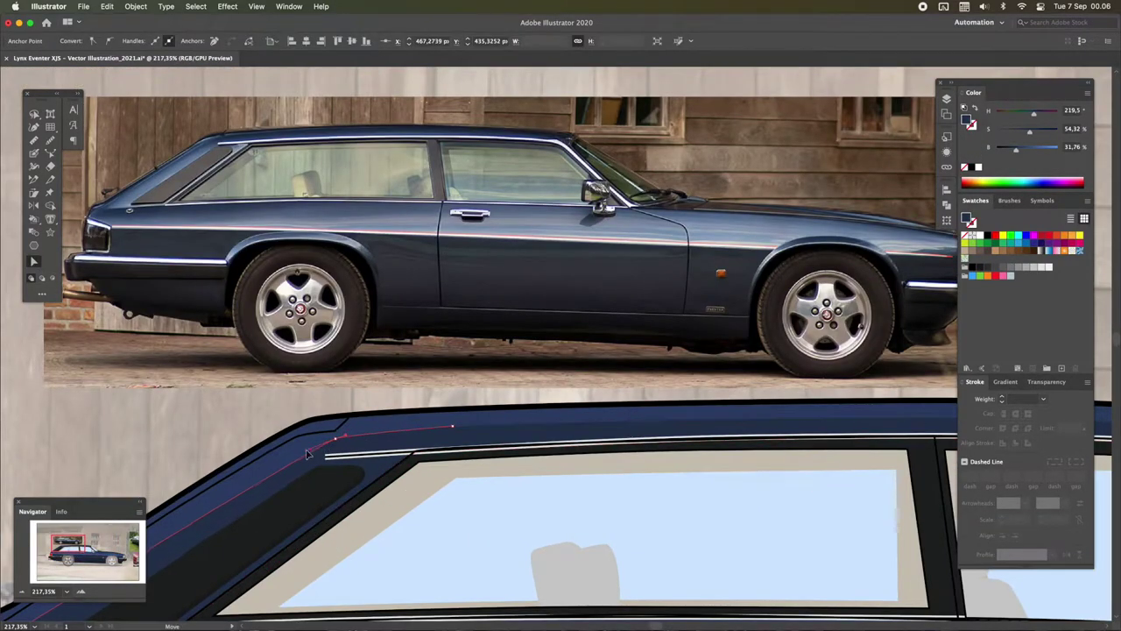
pyautogui.scroll(-3, 727, 396)
# Draw a highlight path along the windscreen pillar and bonnet edge, then deselect it
pyautogui.press('p')
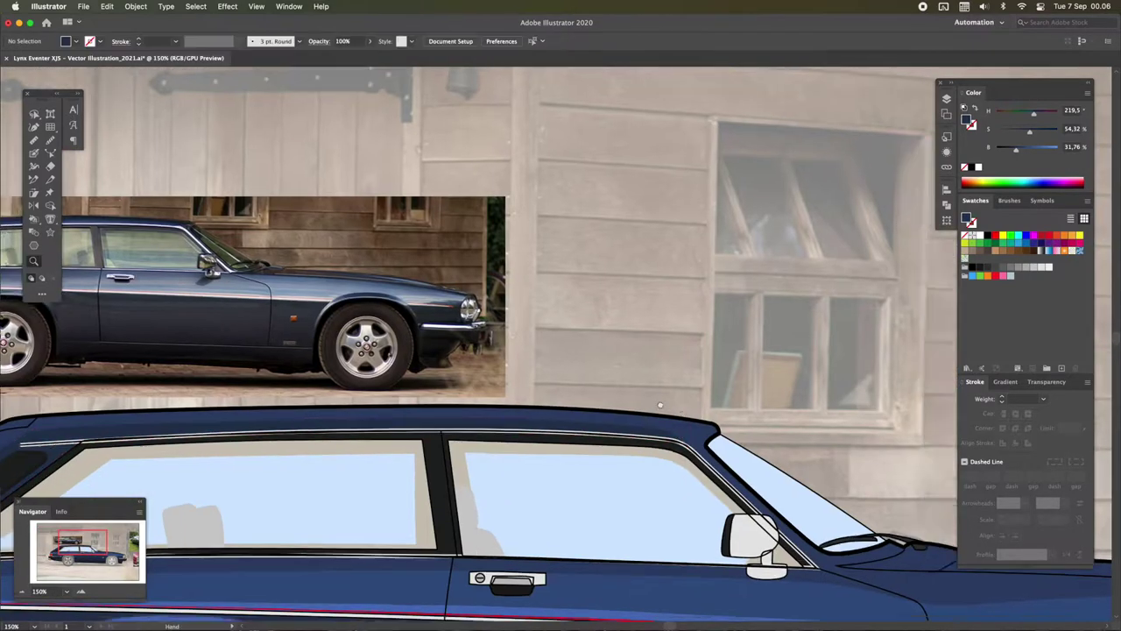
pyautogui.scroll(4, 444, 307)
pyautogui.moveTo(699, 528); pyautogui.dragTo(744, 503)
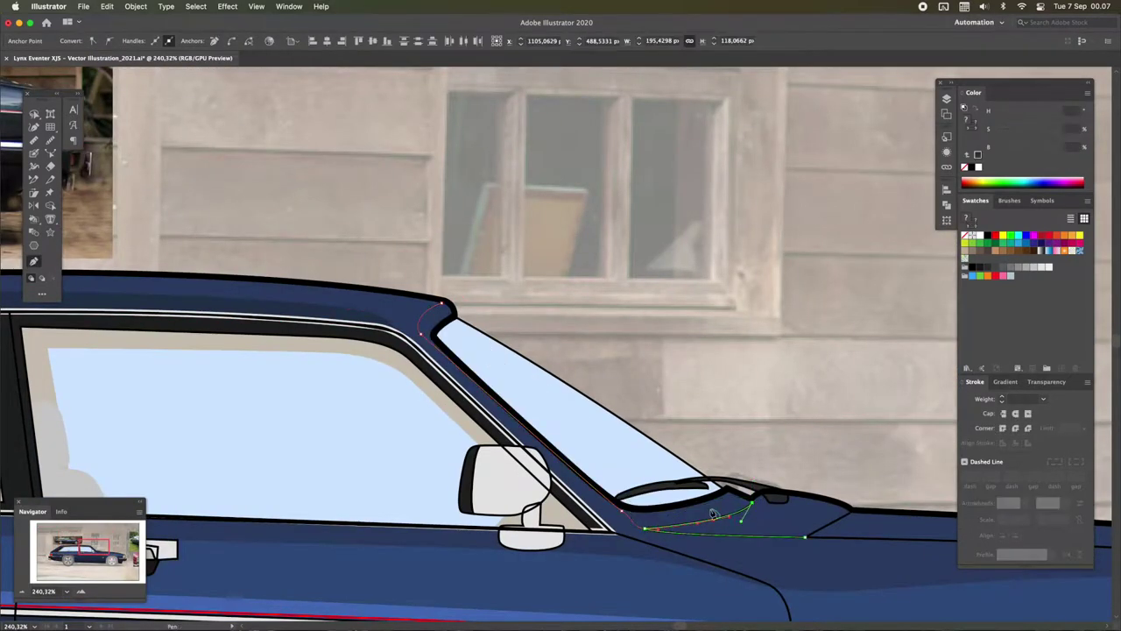
pyautogui.moveTo(604, 494); pyautogui.dragTo(578, 477)
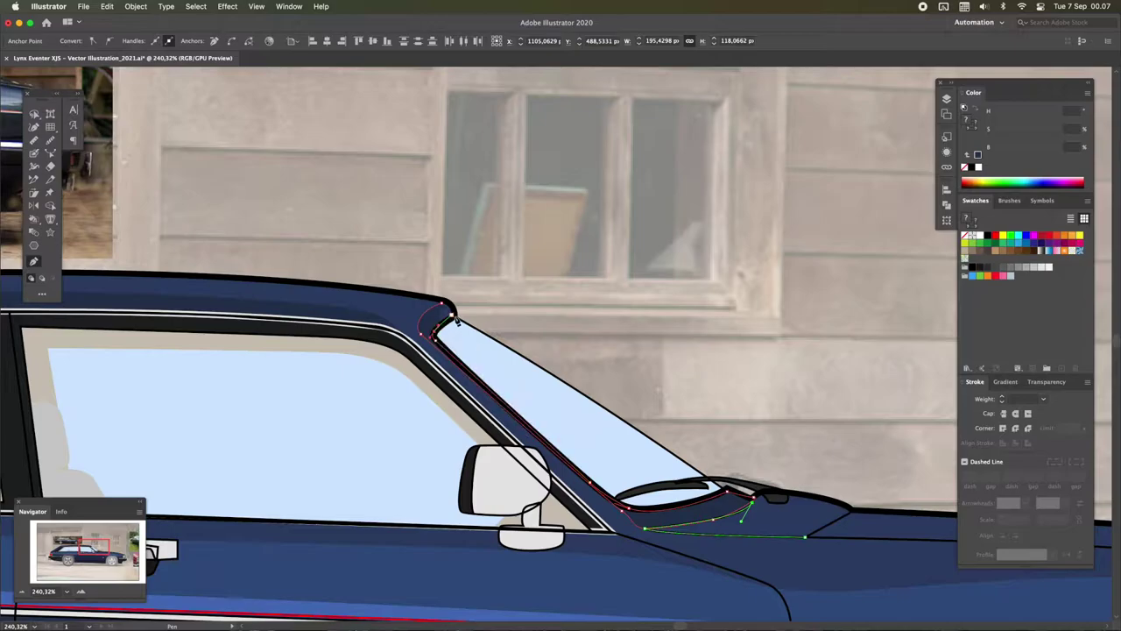
pyautogui.scroll(-5, 456, 321)
pyautogui.scroll(2, 619, 442)
pyautogui.scroll(2, 620, 442)
pyautogui.scroll(2, 619, 442)
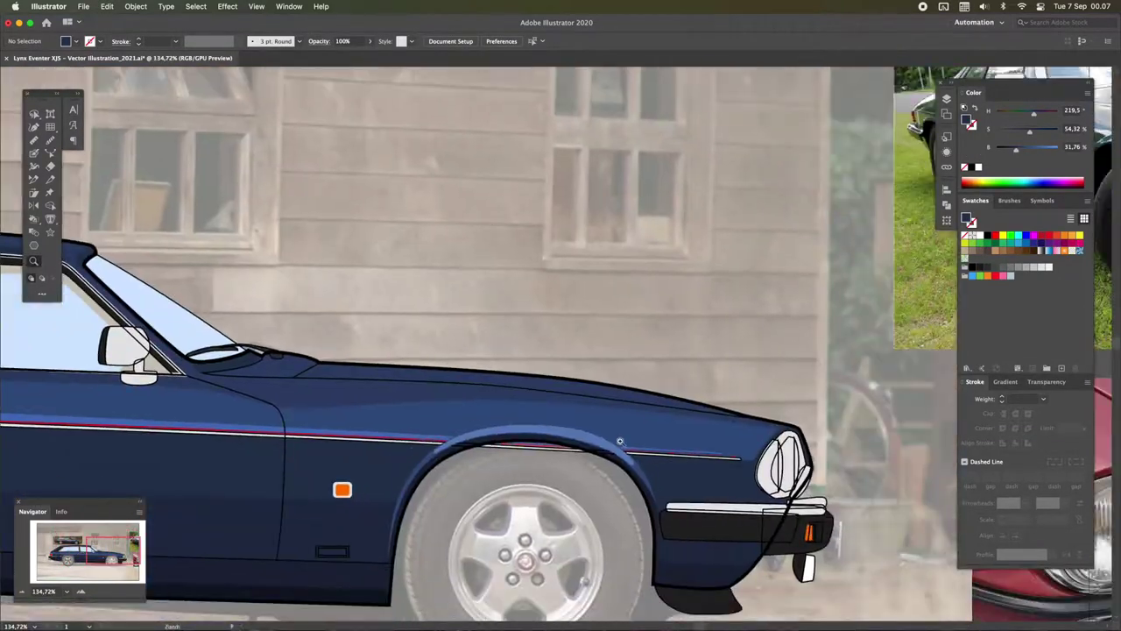
pyautogui.scroll(2, 619, 441)
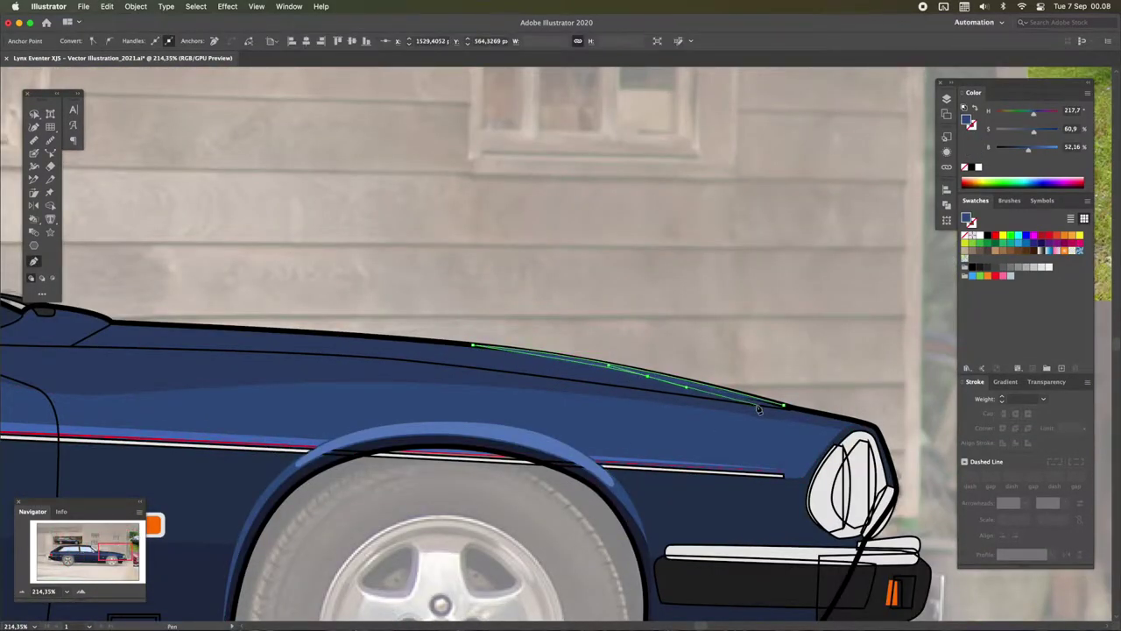
pyautogui.press('v')
pyautogui.scroll(5, 215, 208)
pyautogui.hotkey('ctrl', 'shift', 'a')
# Check the new paths in the Layers panel, then hide the panel
pyautogui.press('F7')
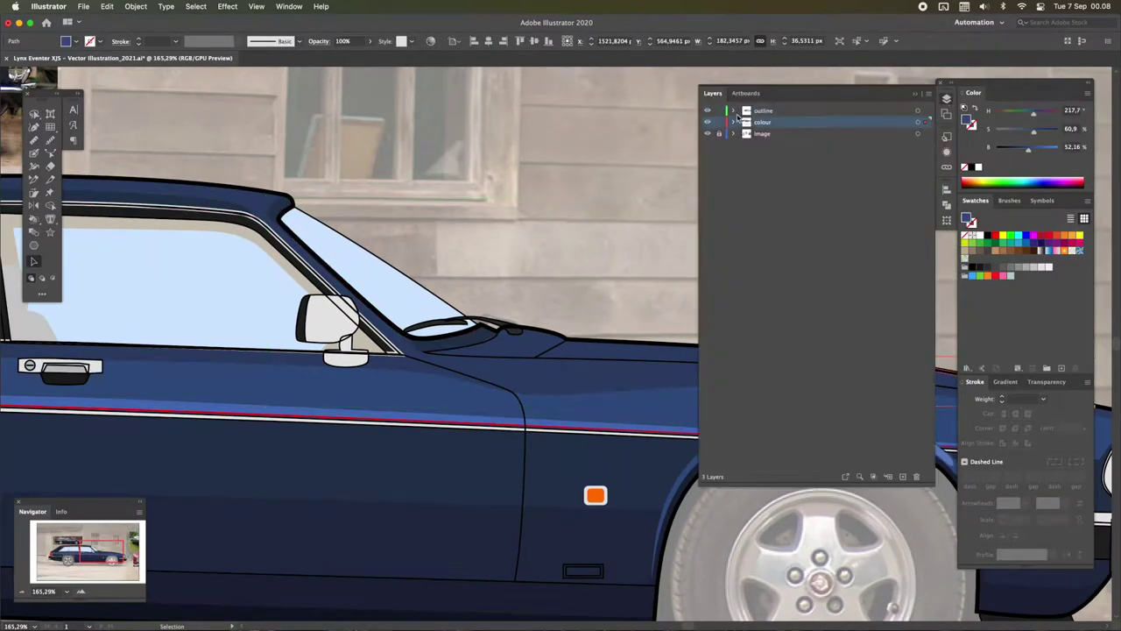
pyautogui.press('z')
pyautogui.scroll(-5, 631, 158)
pyautogui.scroll(2, 630, 159)
pyautogui.hscroll(10, 630, 159)
pyautogui.press('F7')
pyautogui.press('F7')
pyautogui.press('F7')
pyautogui.press('v')
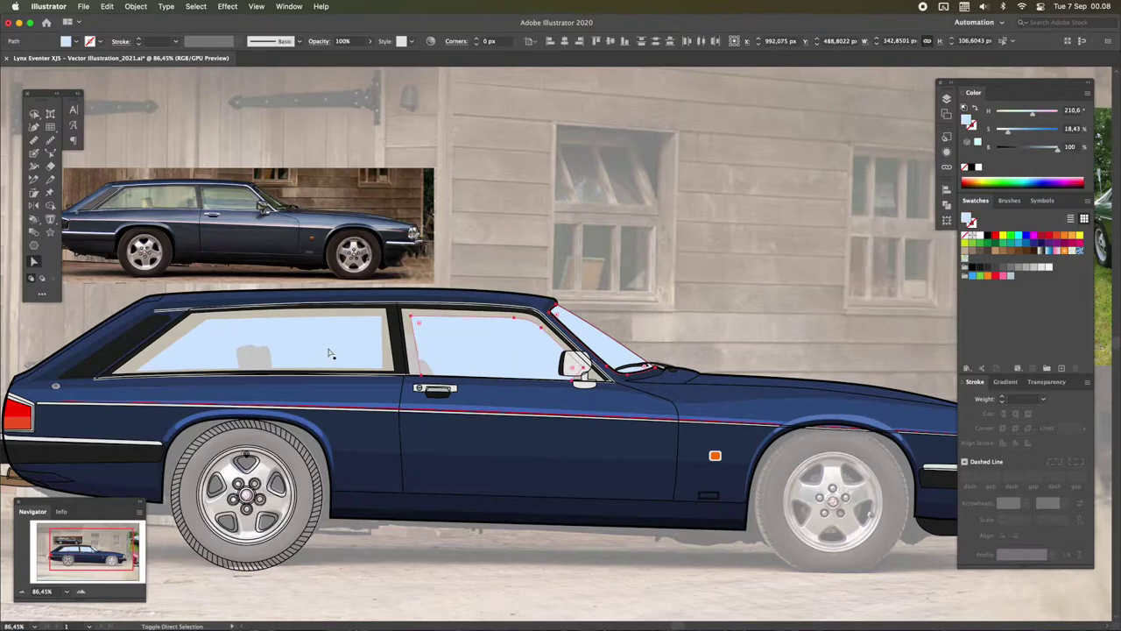
# Inspect the side window and seat shapes, then fit the whole car in view
pyautogui.moveTo(1034, 130); pyautogui.dragTo(1006, 131)
pyautogui.scroll(3, 254, 330)
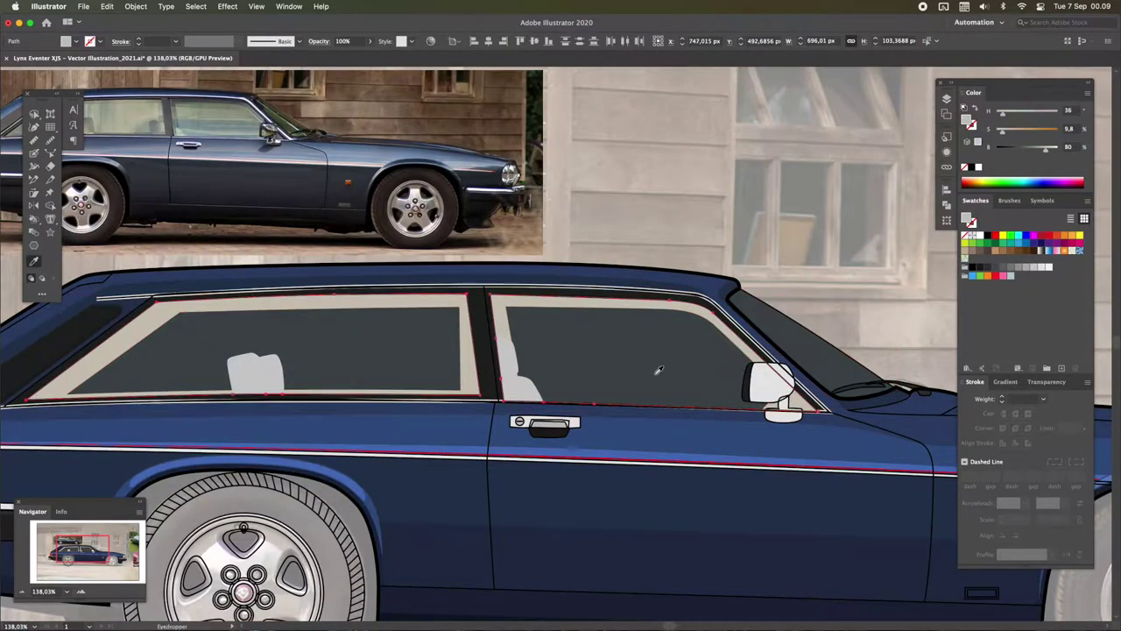
pyautogui.click(255, 372)
pyautogui.keyDown('shift'); pyautogui.click(512, 363); pyautogui.keyUp('shift')
pyautogui.hotkey('ctrl', 'shift', 'a')
pyautogui.hotkey('ctrl', '0')
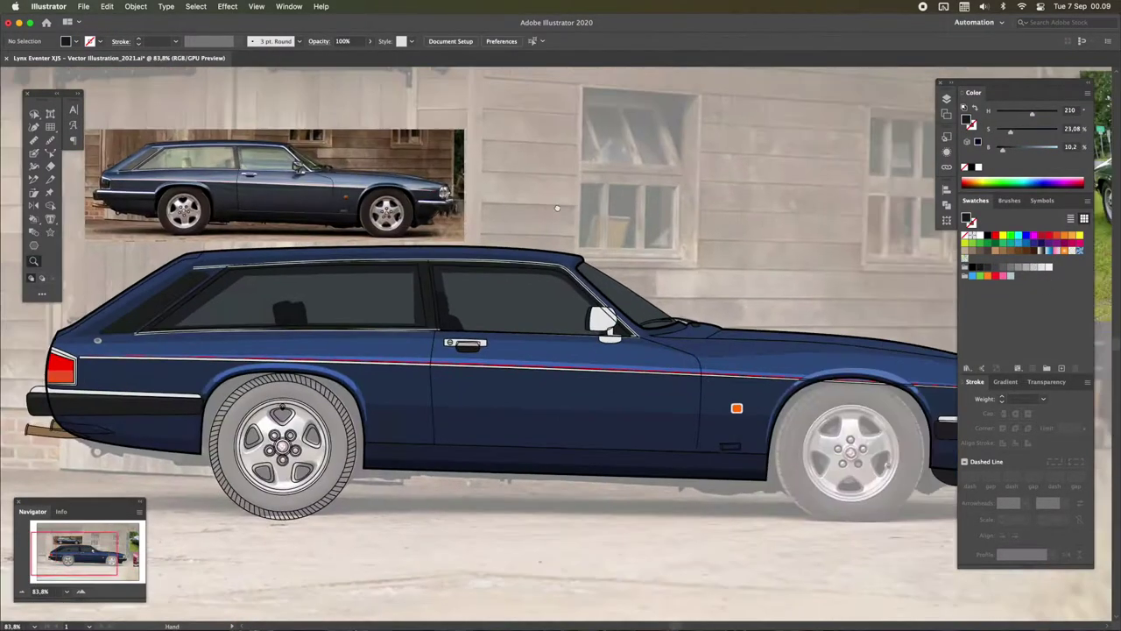
pyautogui.scroll(5, 517, 257)
# Pen a windscreen outline and merge its regions with Shape Builder
pyautogui.press('p')
pyautogui.click(653, 359)
pyautogui.click(473, 235)
pyautogui.press('v')
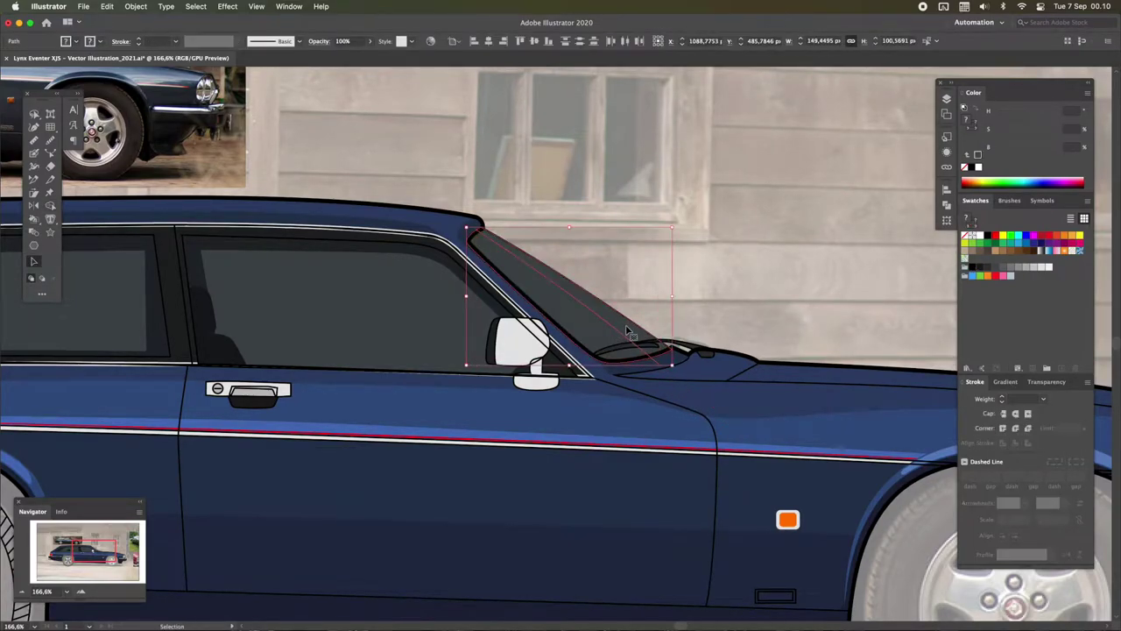
pyautogui.hotkey('shift', 'm')
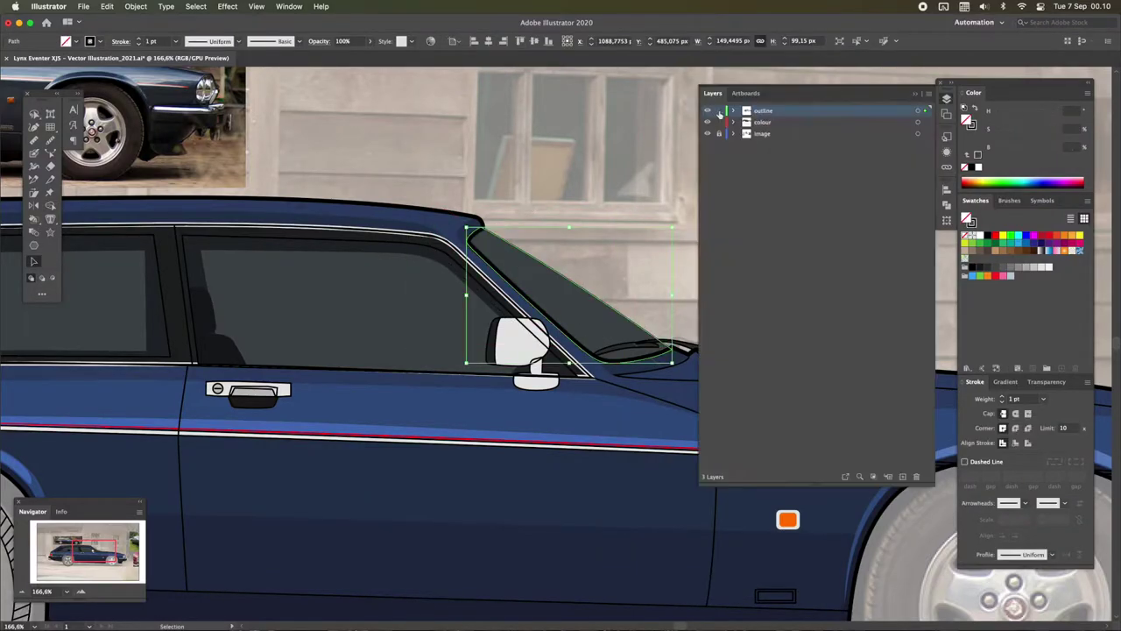
pyautogui.press('a')
pyautogui.press('v')
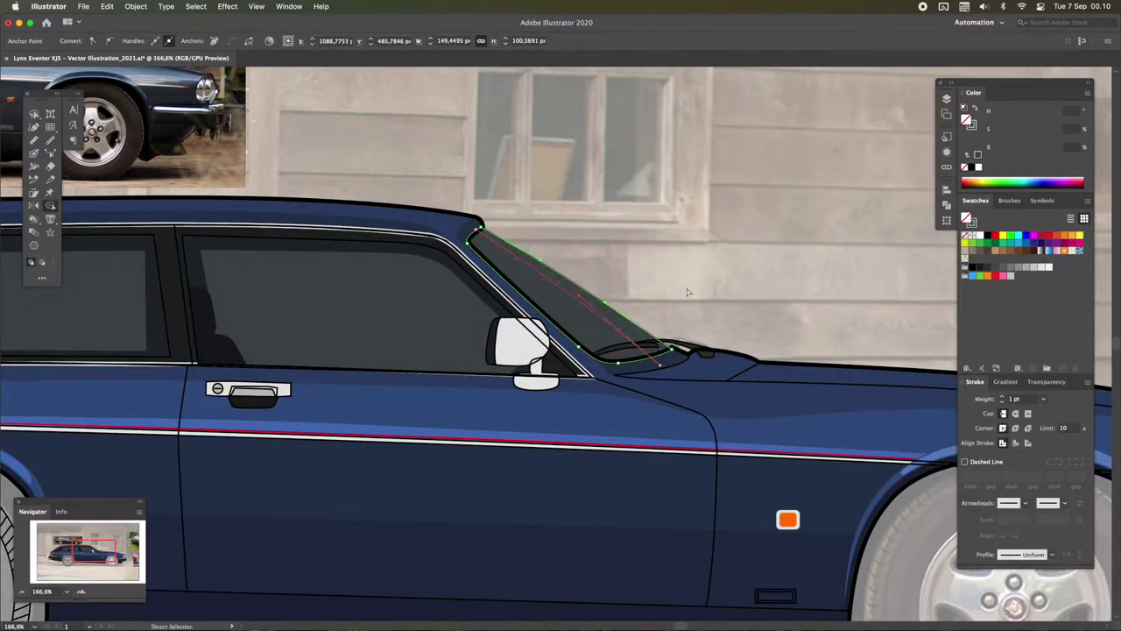
pyautogui.click(535, 292)
# Check the windscreen in Layers and Pathfinder and select its upper edge segment
pyautogui.press('F7')
pyautogui.press('F7')
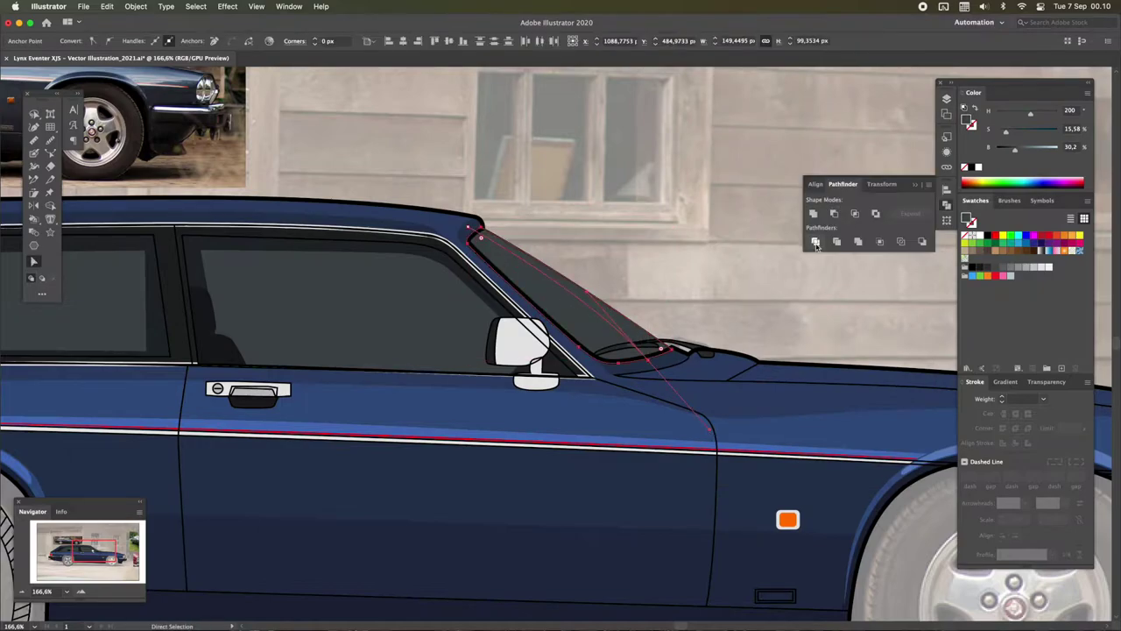
pyautogui.click(944, 194)
pyautogui.press('a')
pyautogui.click(632, 327)
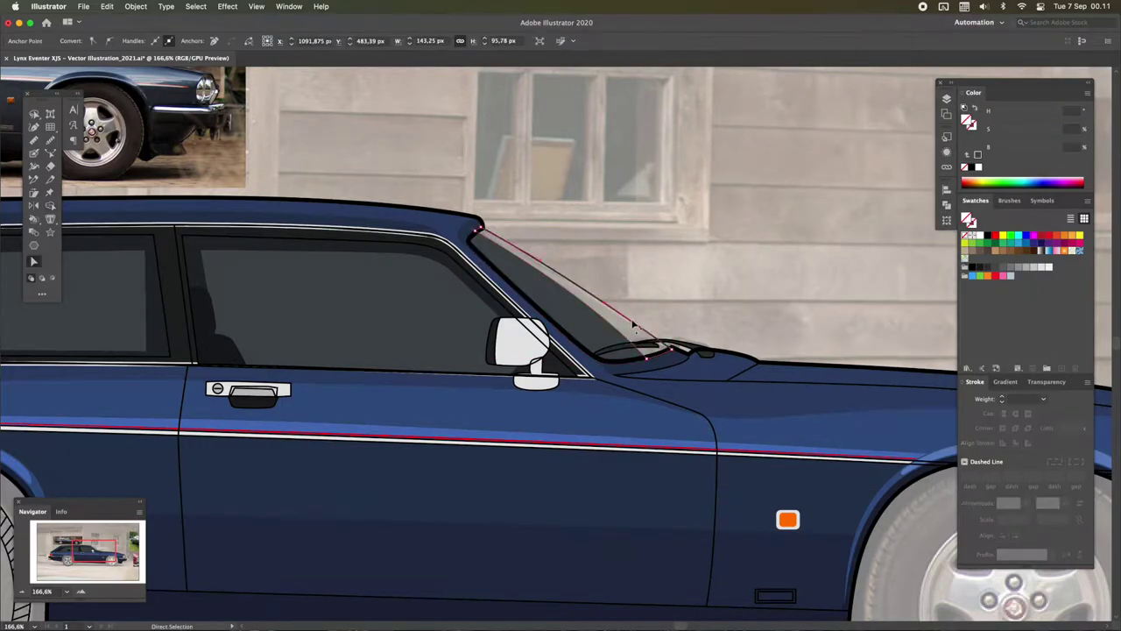
pyautogui.click(789, 179)
pyautogui.scroll(-3, 789, 180)
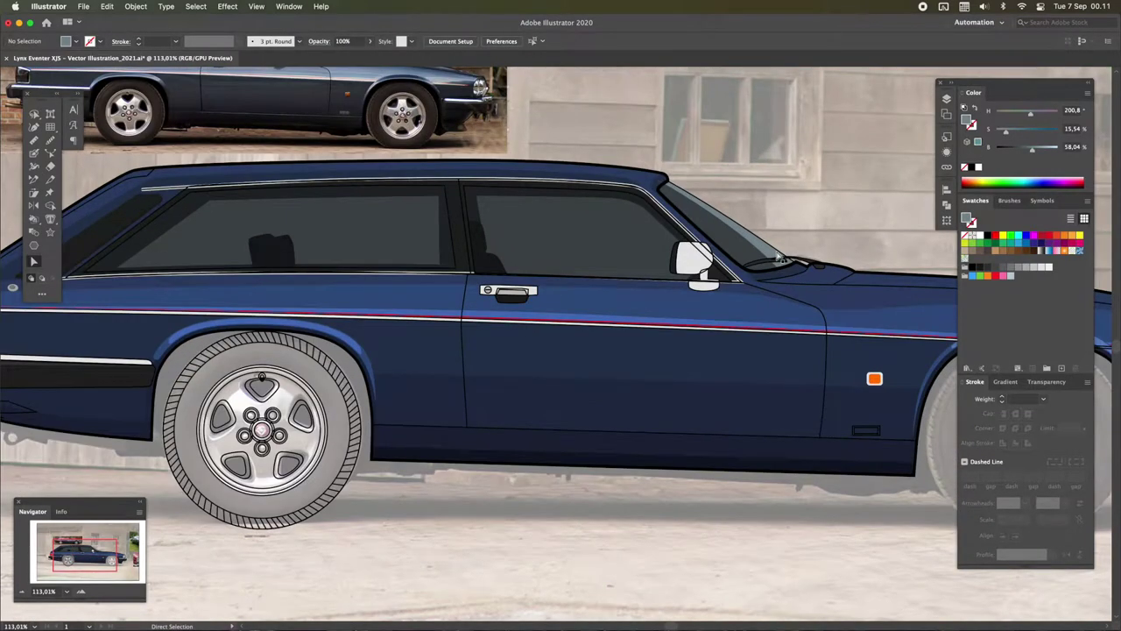
pyautogui.scroll(3, 813, 246)
# Draw a three-point cutting line across the windscreen base and select it with the windscreen
pyautogui.press('p')
pyautogui.click(639, 290)
pyautogui.click(708, 263)
pyautogui.click(780, 259)
pyautogui.scroll(5, 780, 259)
pyautogui.scroll(-3, 756, 281)
pyautogui.keyDown('shift'); pyautogui.click(754, 333); pyautogui.keyUp('shift')
# Split off the small windscreen piece near the mirror and give it the glass colour
pyautogui.hotkey('shift', 'm')
pyautogui.press('a')
pyautogui.click(771, 349)
pyautogui.click(655, 338)
pyautogui.press('v')
pyautogui.press('super+shift+a')
# Pen a curved grey shape along the windscreen base and set it to Multiply
pyautogui.scroll(-1, 865, 198)
pyautogui.press('p')
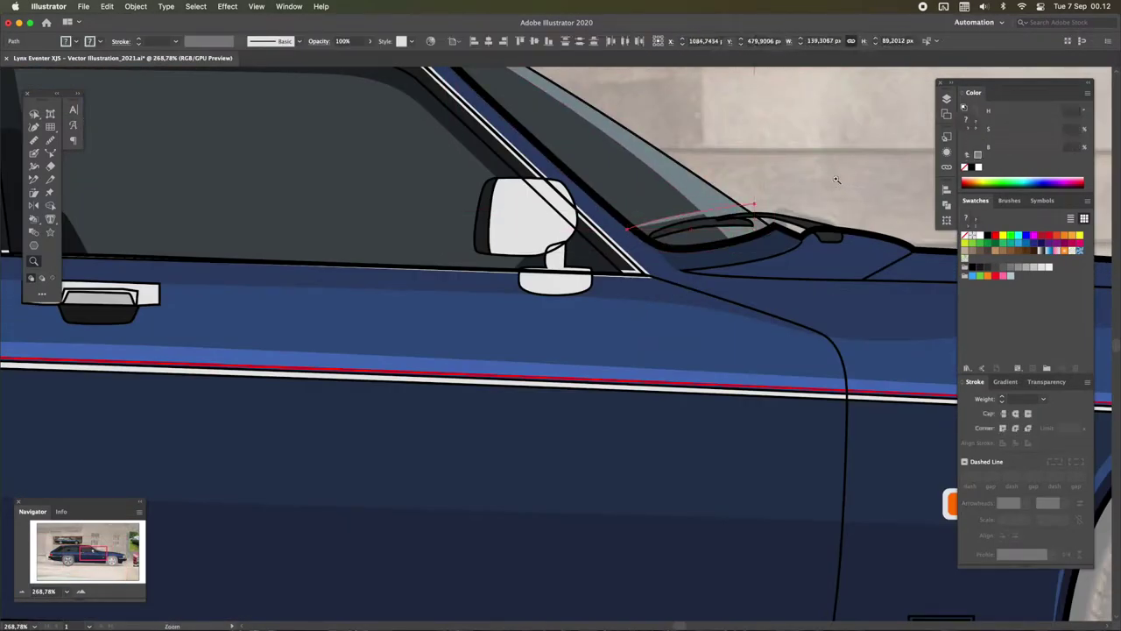
pyautogui.click(617, 213)
pyautogui.moveTo(753, 206); pyautogui.dragTo(821, 182)
pyautogui.click(616, 213)
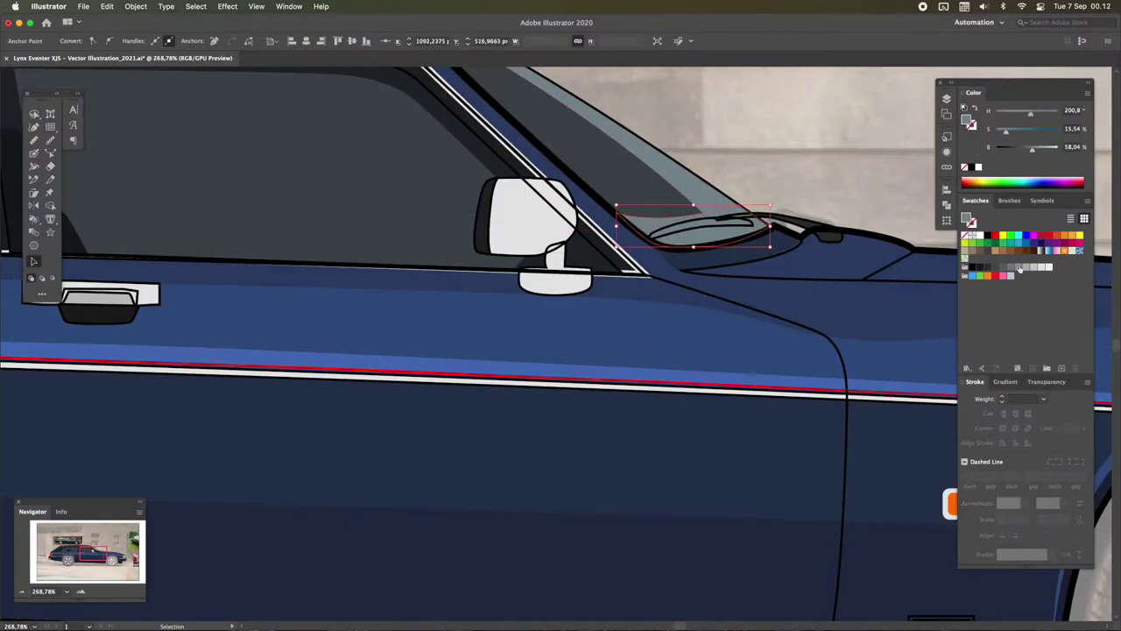
pyautogui.click(1047, 382)
pyautogui.click(990, 398)
pyautogui.click(995, 447)
pyautogui.press('super+shift+a')
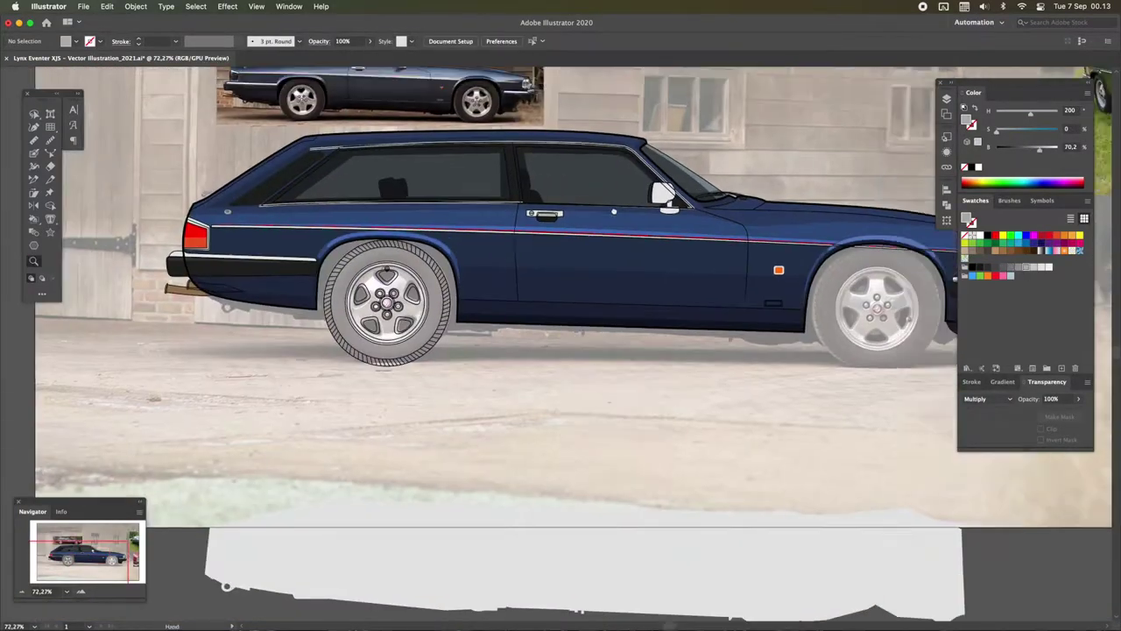
# Shift the side marker's HSB fill toward red-orange
pyautogui.moveTo(714, 165); pyautogui.dragTo(254, 85)
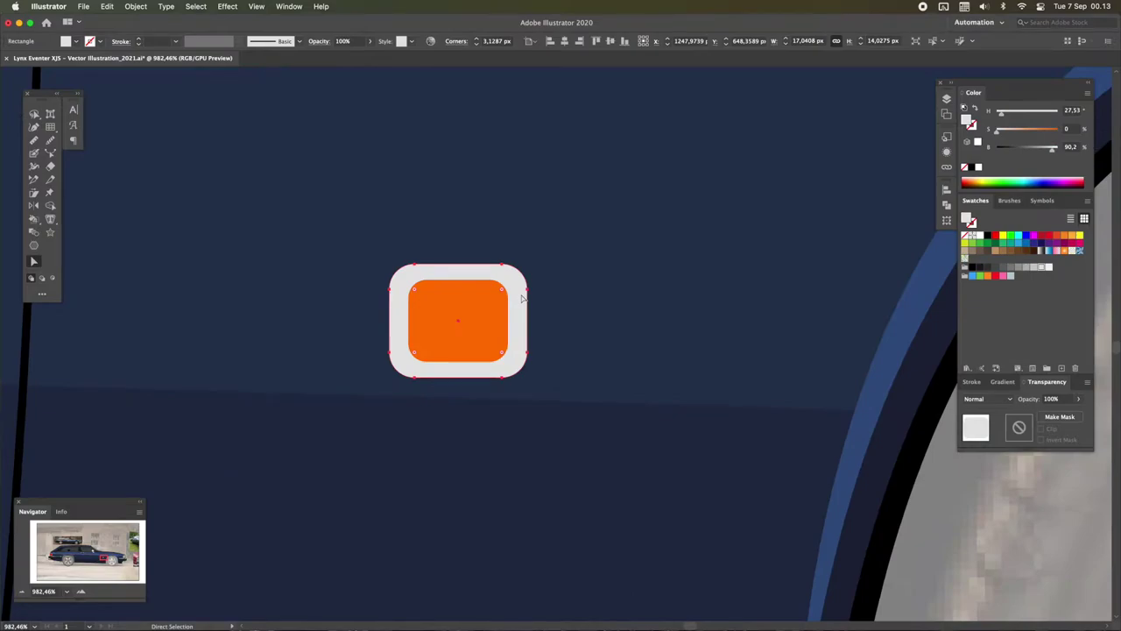
pyautogui.moveTo(1033, 148); pyautogui.dragTo(1055, 152)
pyautogui.press('v')
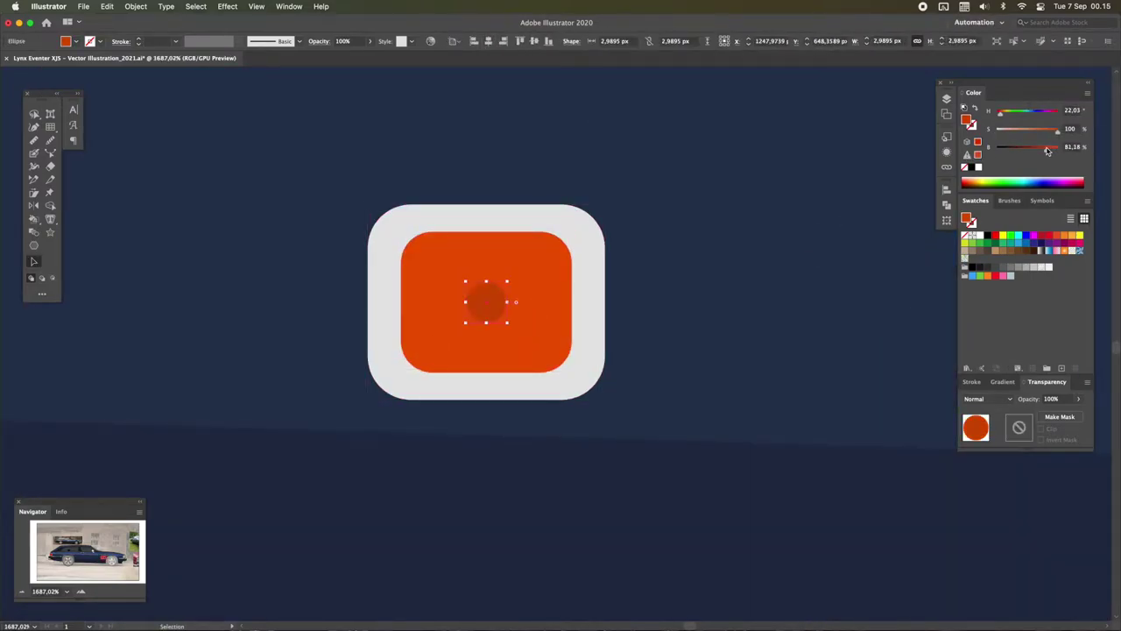
pyautogui.hotkey('ctrl', 'z')
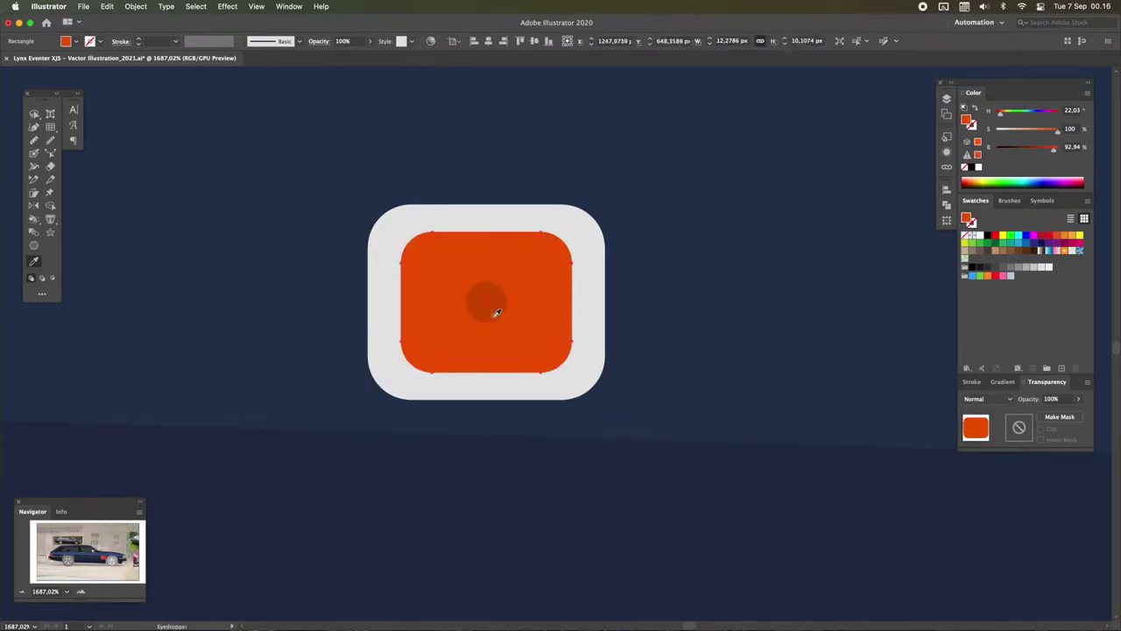
pyautogui.press('v')
pyautogui.click(656, 295)
# Eyedrop a lighter curved highlight inside the orange marker rectangle
pyautogui.click(505, 361)
pyautogui.press('i')
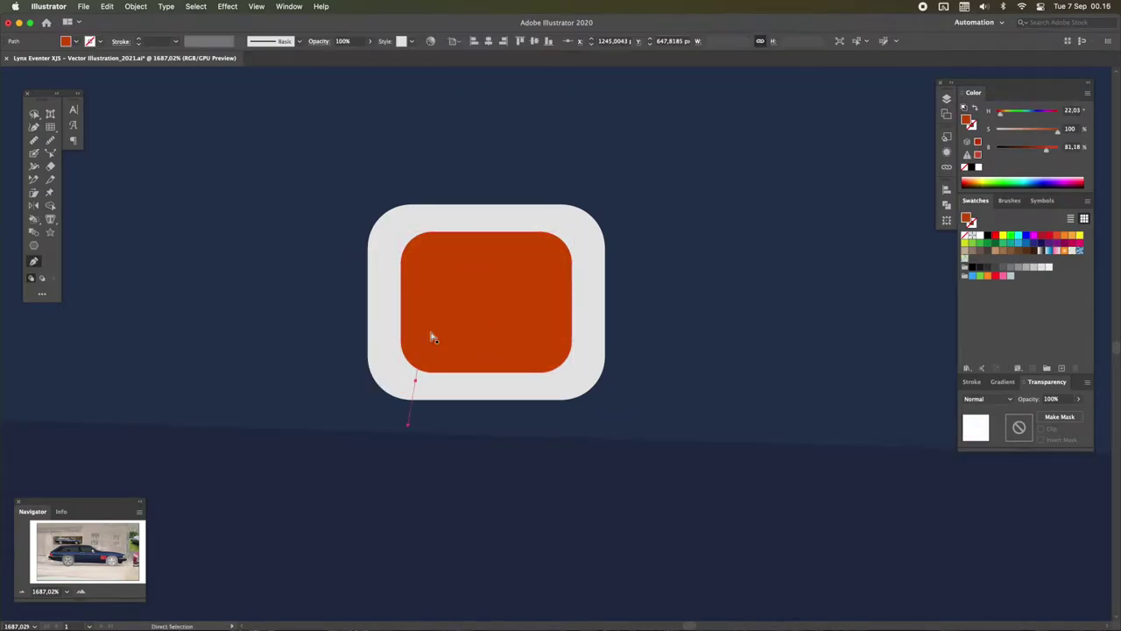
pyautogui.click(570, 271)
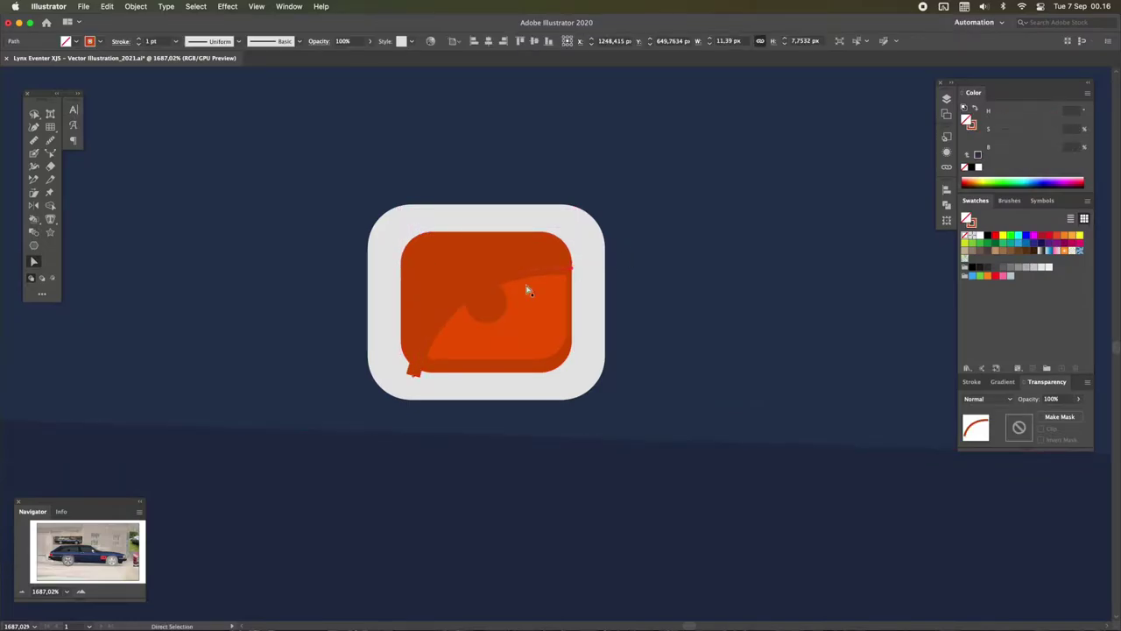
pyautogui.click(448, 291)
# Zoom in on the door handle and pick its layer in the Layers list
pyautogui.press('z')
pyautogui.moveTo(508, 408)
pyautogui.mouseDown()
pyautogui.moveTo(762, 359)
pyautogui.moveTo(832, 430)
pyautogui.mouseUp()
pyautogui.keyDown('alt'); pyautogui.click(762, 359); pyautogui.keyUp('alt')
pyautogui.keyDown('alt'); pyautogui.click(826, 230); pyautogui.keyUp('alt')
pyautogui.press('a')
pyautogui.click(458, 344)
pyautogui.click(946, 219)
pyautogui.click(771, 123)
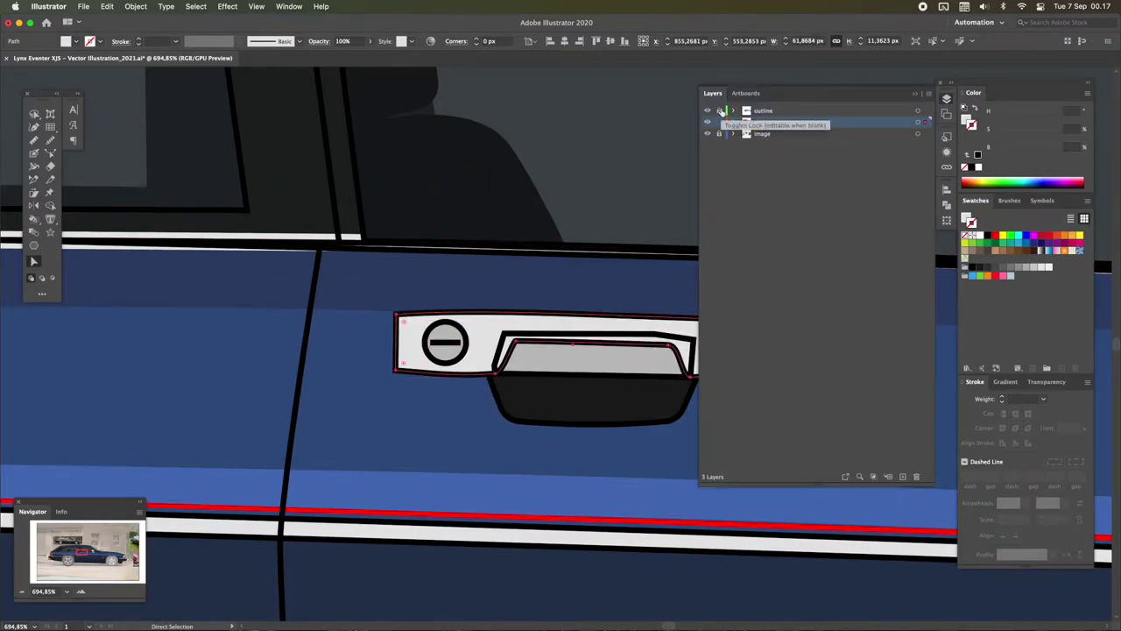
# Thin the door handle outline stroke to 0.25 pt
pyautogui.click(946, 219)
pyautogui.hotkey('ctrl', 'shift', 'a')
pyautogui.click(701, 355)
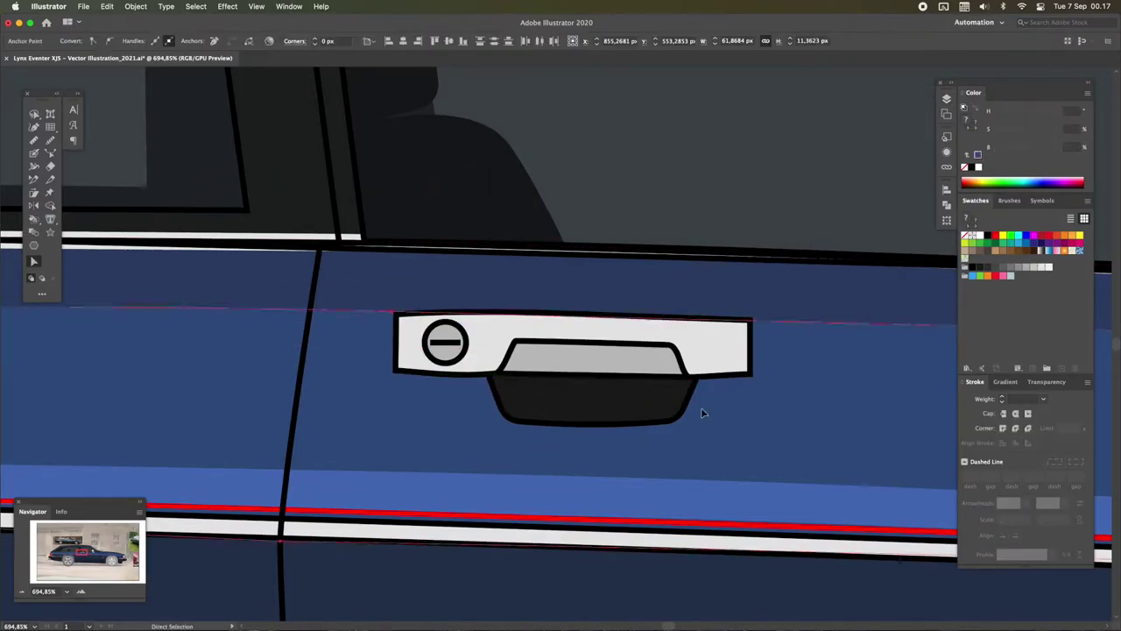
pyautogui.click(1003, 401)
pyautogui.scroll(-5, 789, 376)
pyautogui.hscroll(3, 788, 377)
pyautogui.scroll(10, 894, 393)
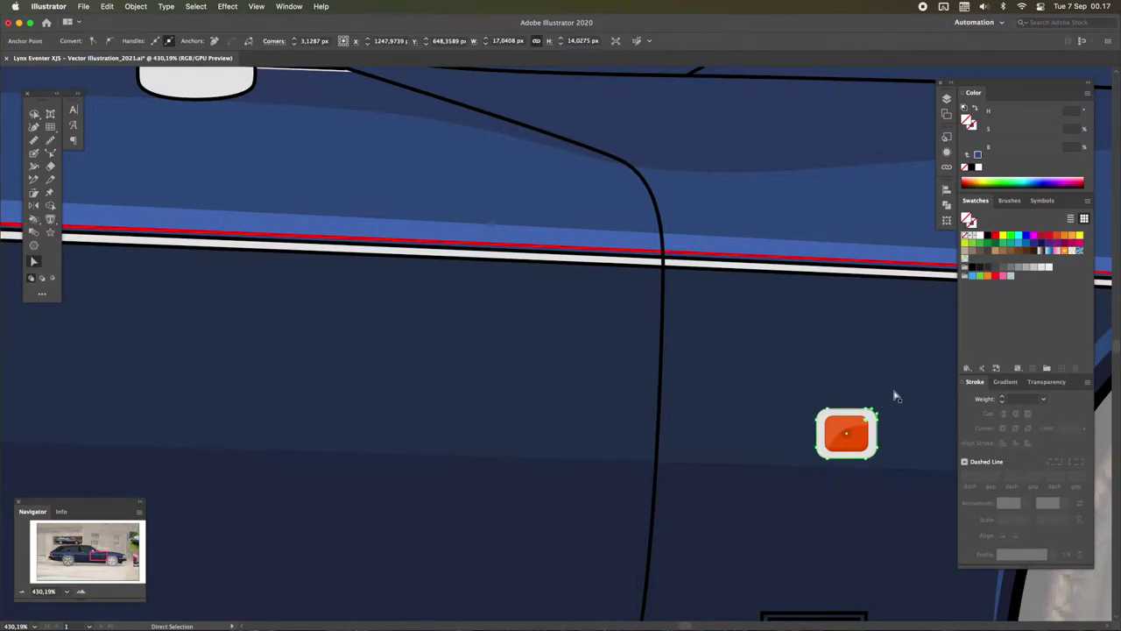
pyautogui.scroll(3, 891, 353)
# Inspect the door handle path by isolating it, then exit isolation
pyautogui.click(891, 353)
pyautogui.scroll(-5, 891, 353)
pyautogui.scroll(3, 663, 292)
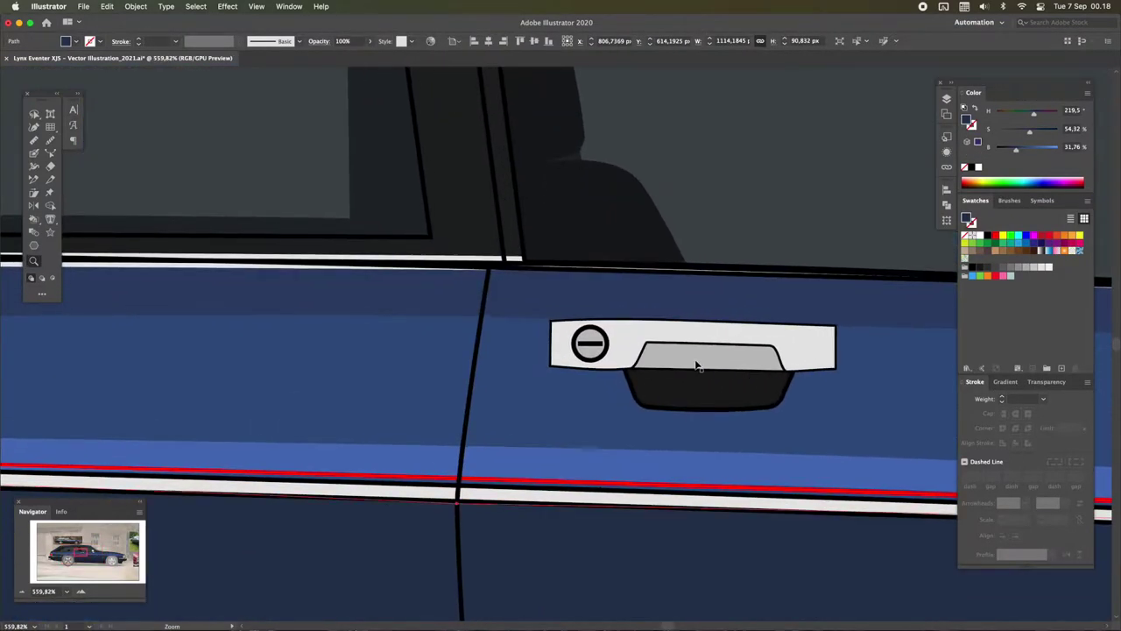
pyautogui.click(730, 348)
pyautogui.doubleClick(730, 347)
pyautogui.scroll(2, 807, 394)
pyautogui.press('Escape')
pyautogui.scroll(1, 807, 394)
pyautogui.hscroll(5, 614, 350)
pyautogui.press('q')
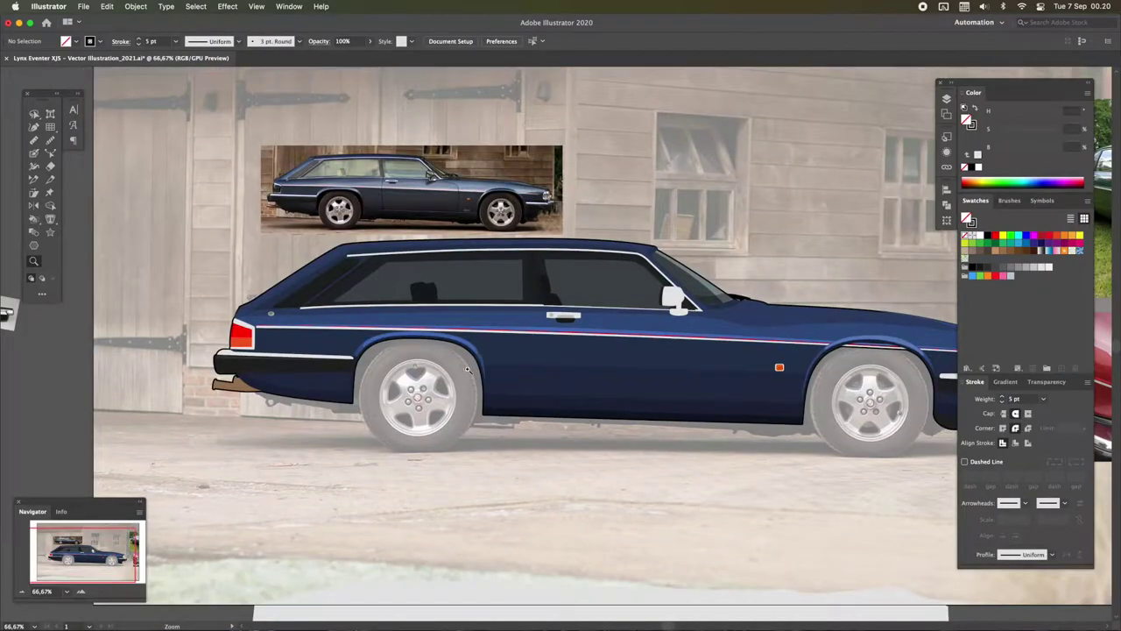
# Colour the marker light's centre dot darker orange with the Eyedropper
pyautogui.click(613, 353)
pyautogui.press('a')
pyautogui.click(671, 343)
pyautogui.press('i')
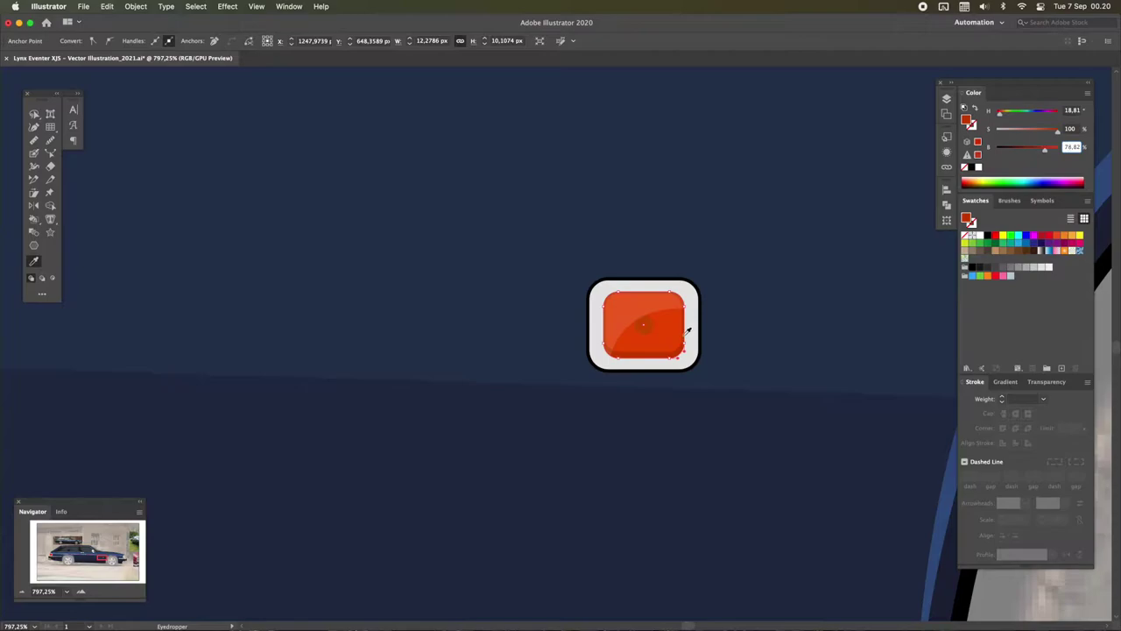
pyautogui.click(663, 351)
pyautogui.click(1047, 382)
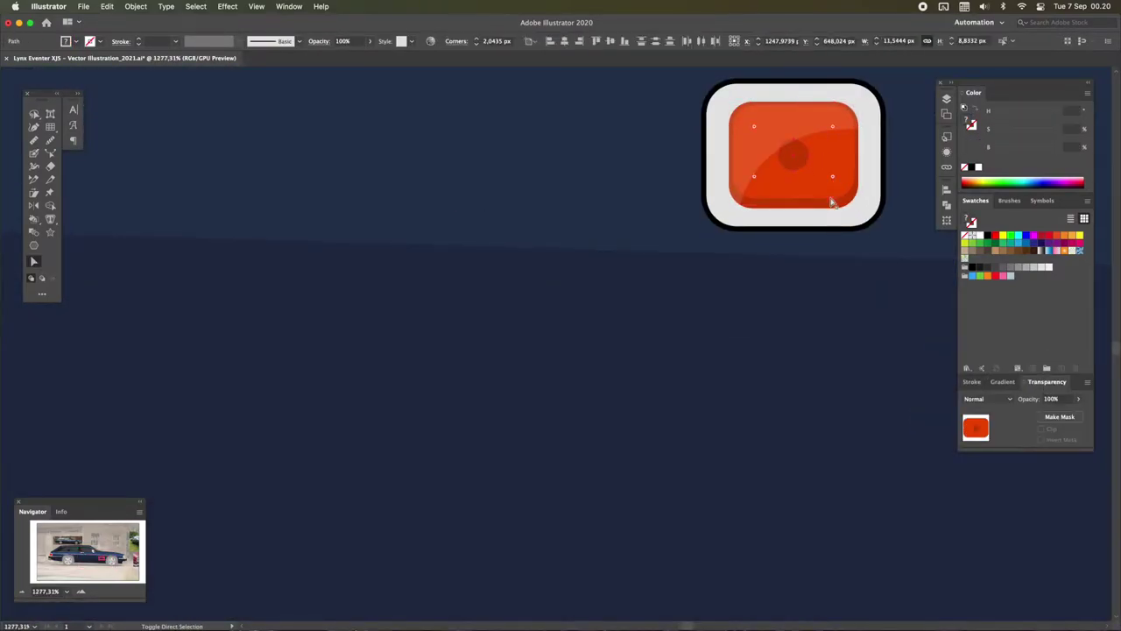
pyautogui.scroll(-5, 560, 333)
pyautogui.click(946, 98)
pyautogui.moveTo(498, 336); pyautogui.dragTo(456, 302)
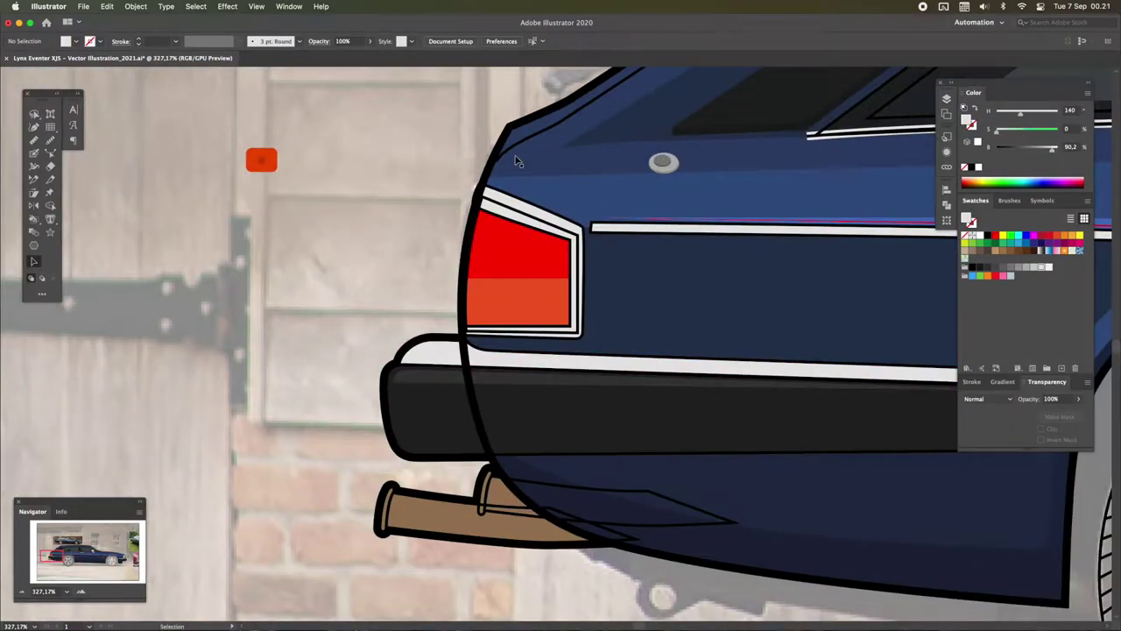
# Pen darker shading shapes on the orange and red taillight halves
pyautogui.scroll(3, 504, 312)
pyautogui.press('p')
pyautogui.click(523, 326)
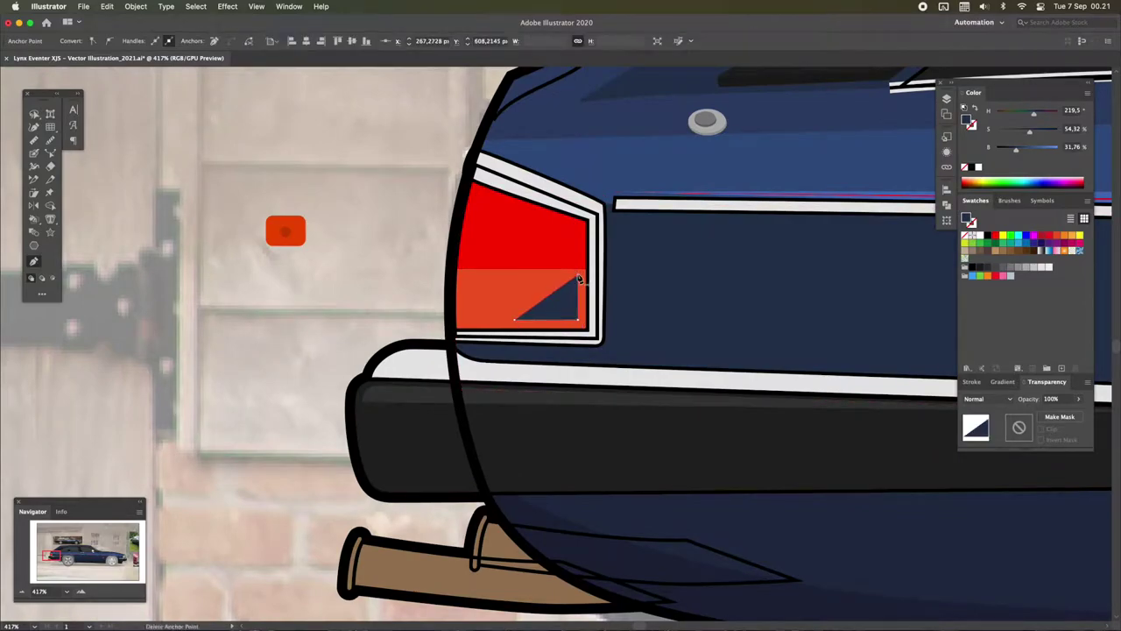
pyautogui.click(578, 279)
pyautogui.scroll(1, 539, 237)
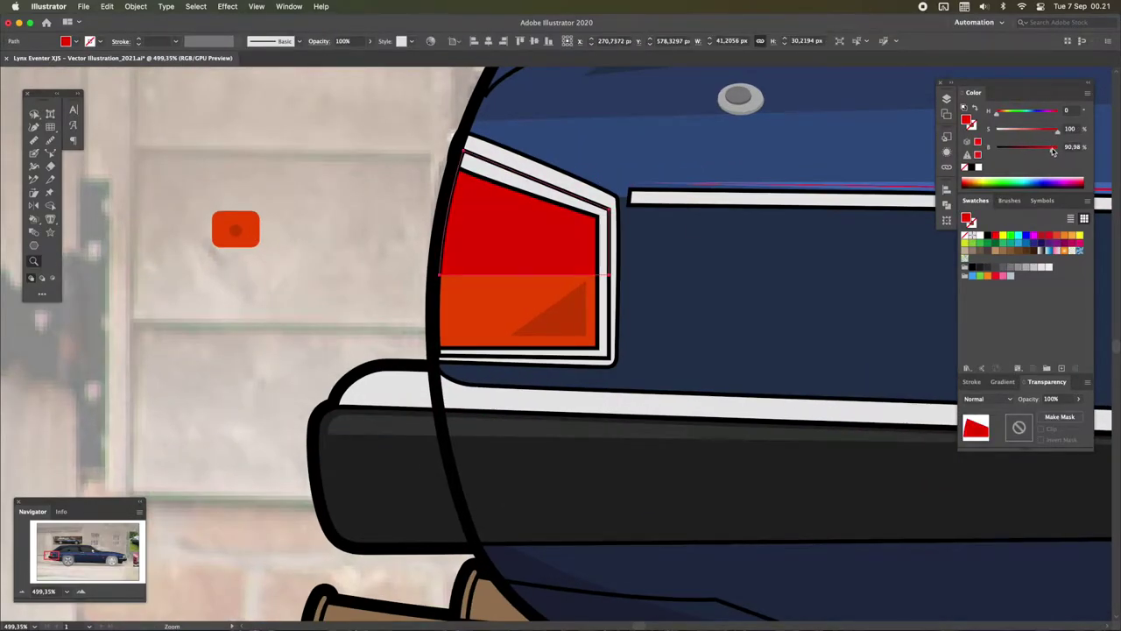
pyautogui.moveTo(1053, 151); pyautogui.dragTo(1051, 149)
pyautogui.scroll(2, 525, 214)
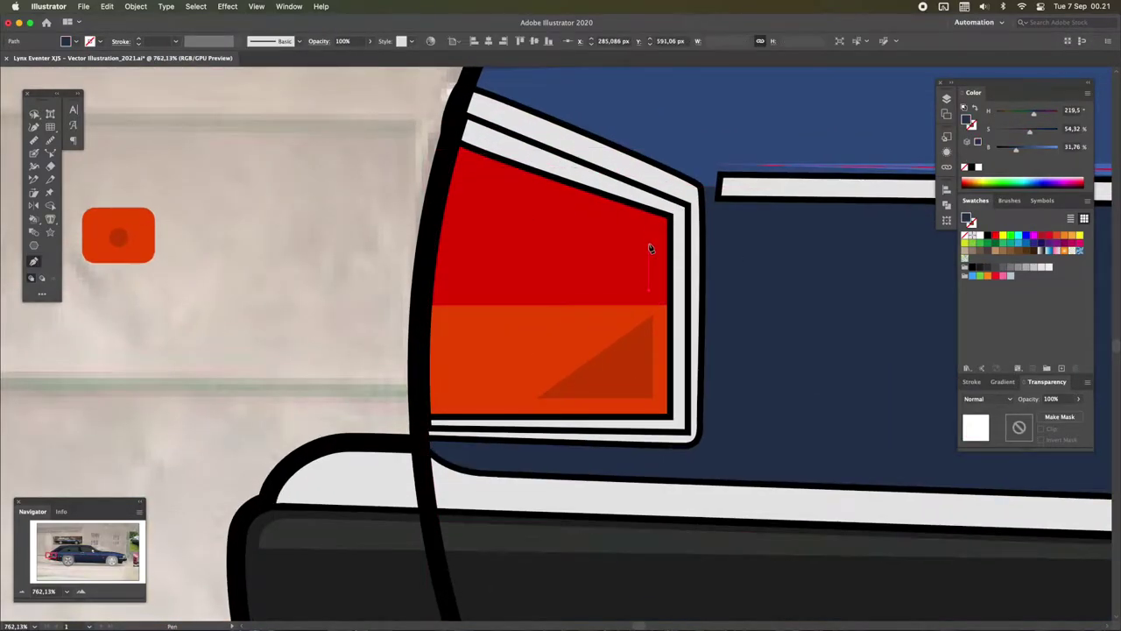
pyautogui.click(648, 290)
pyautogui.click(453, 289)
pyautogui.click(480, 173)
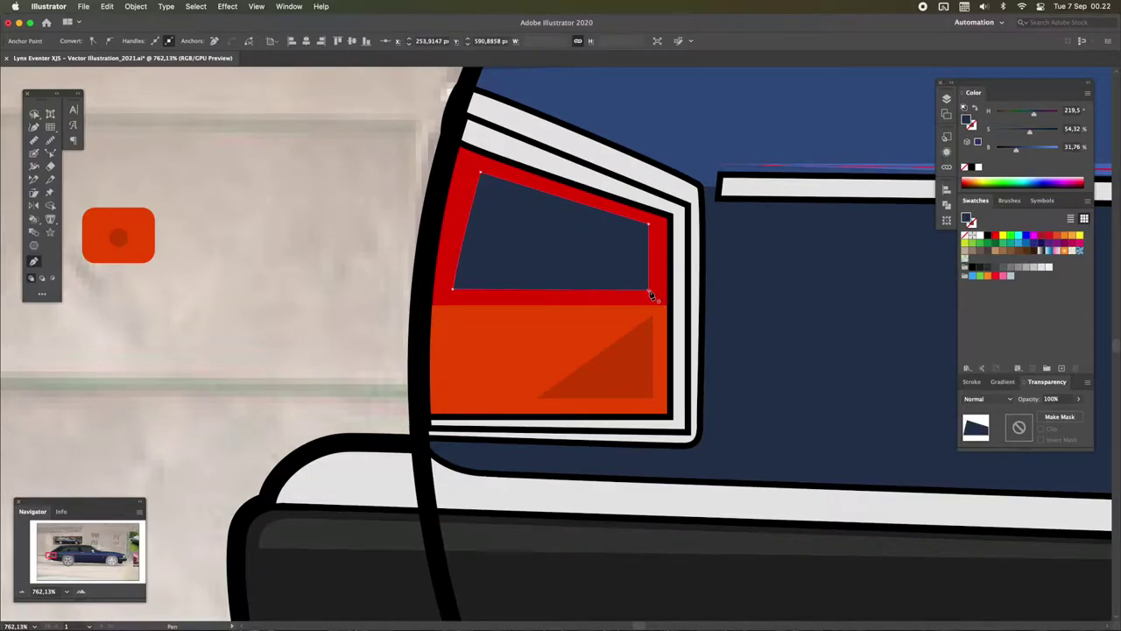
# Soften the dark-red taillight shading by reapplying the blur effect
pyautogui.press('v')
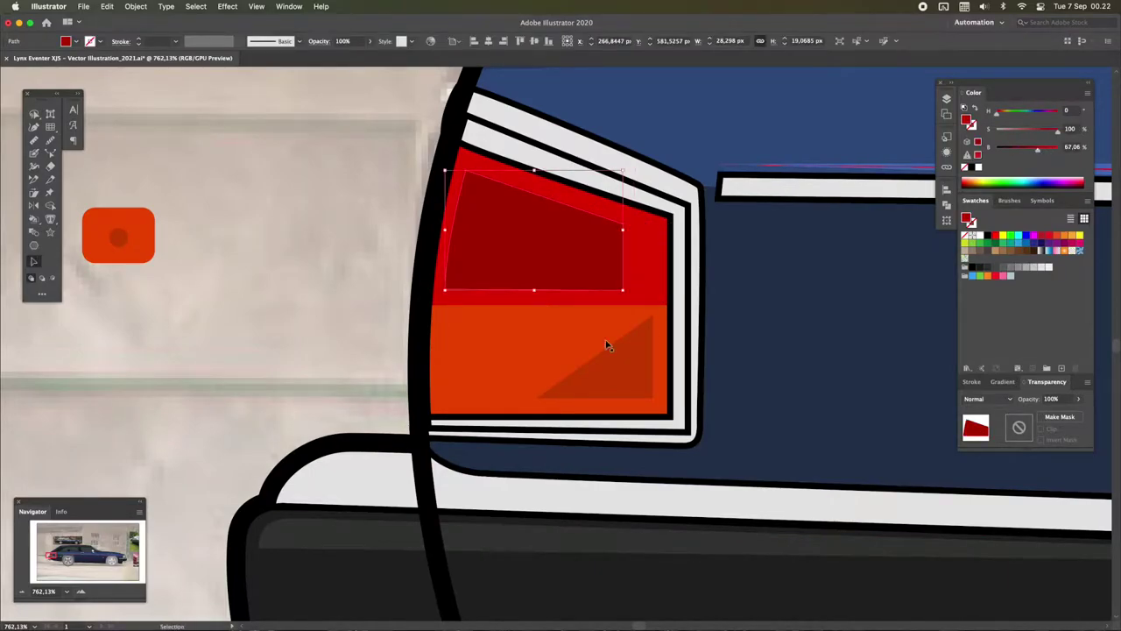
pyautogui.scroll(3, 614, 254)
pyautogui.scroll(-3, 544, 280)
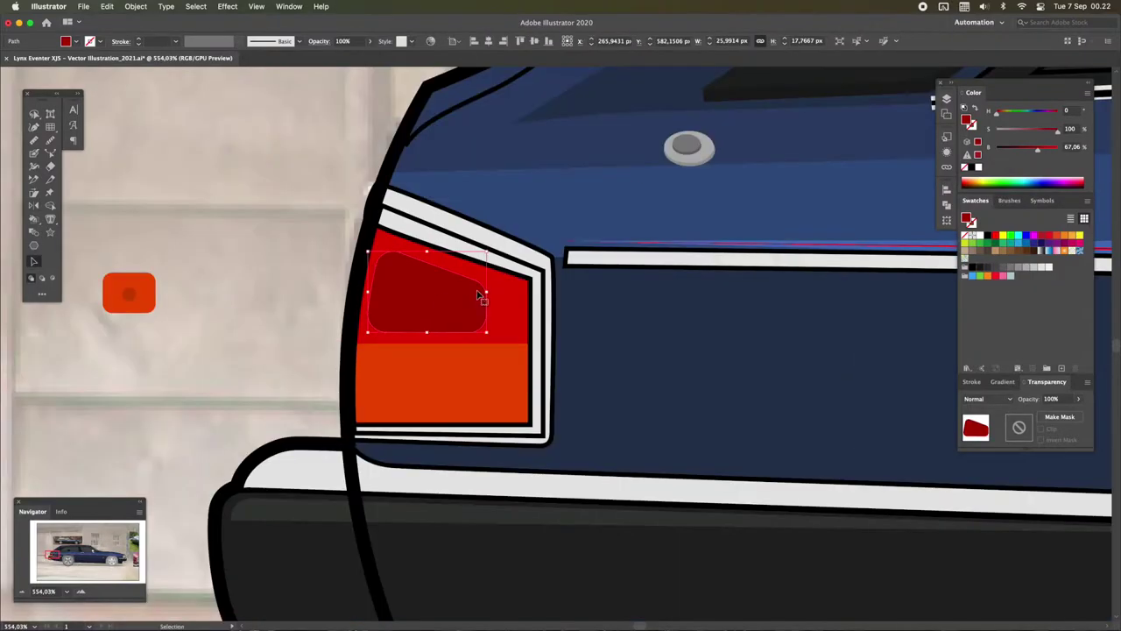
pyautogui.hotkey('ctrl', 'shift', 'e')
pyautogui.hotkey('ctrl', 'shift', 'a')
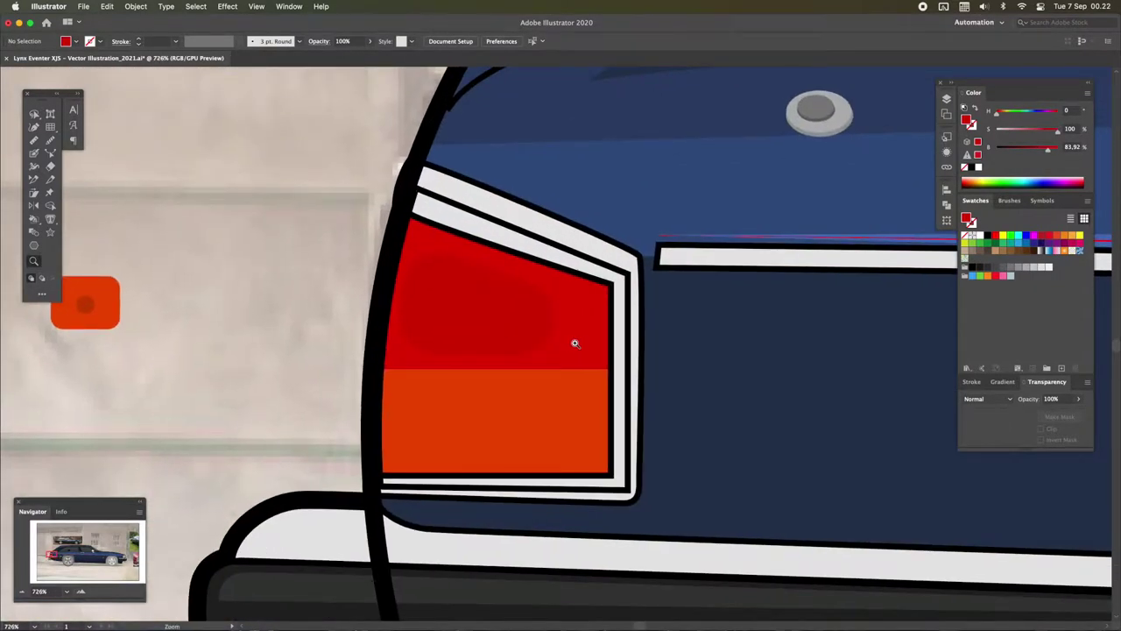
# Shift the orange taillight shape down-left and trim its overhang with Shape Builder
pyautogui.press('v')
pyautogui.click(573, 351)
pyautogui.doubleClick(575, 358)
pyautogui.click(578, 408)
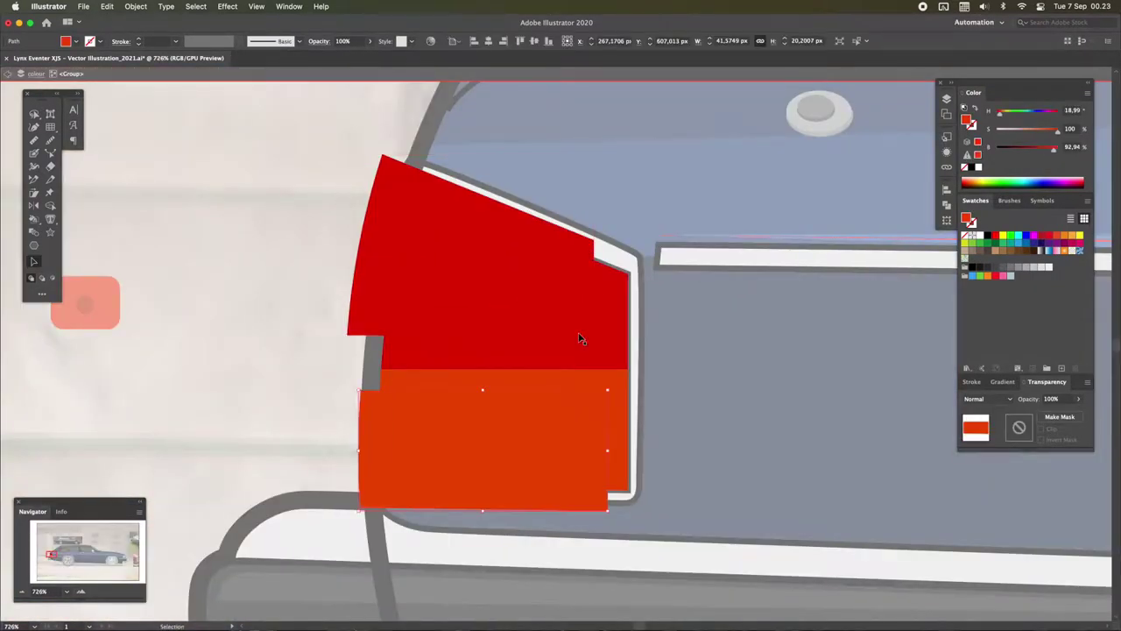
pyautogui.click(562, 392)
pyautogui.moveTo(562, 392); pyautogui.dragTo(544, 410)
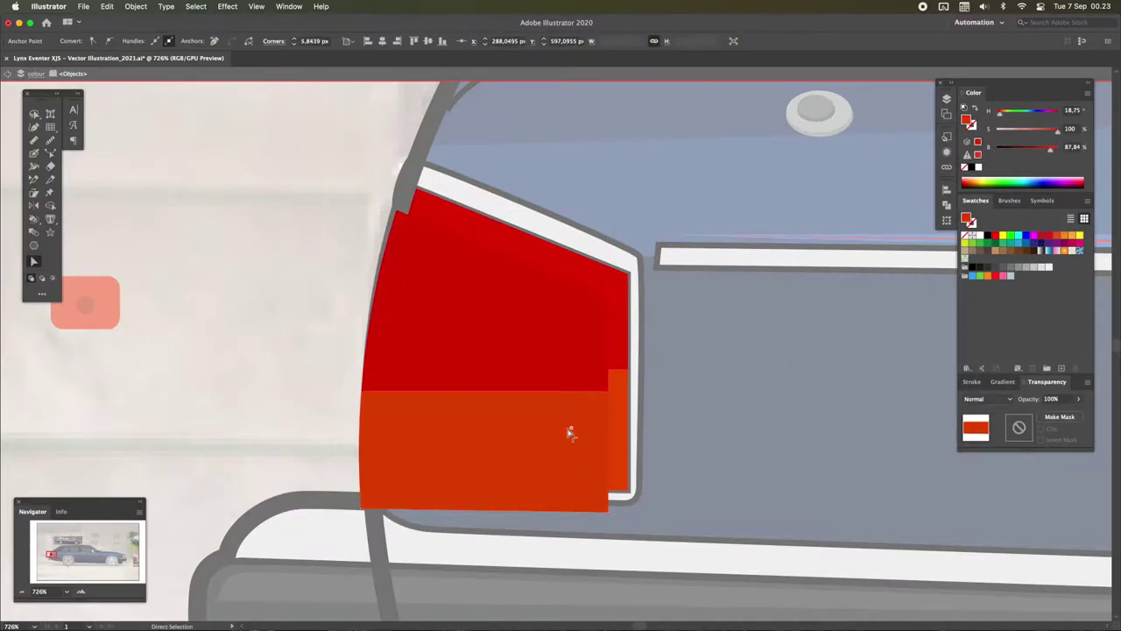
pyautogui.hotkey('shift', 'm')
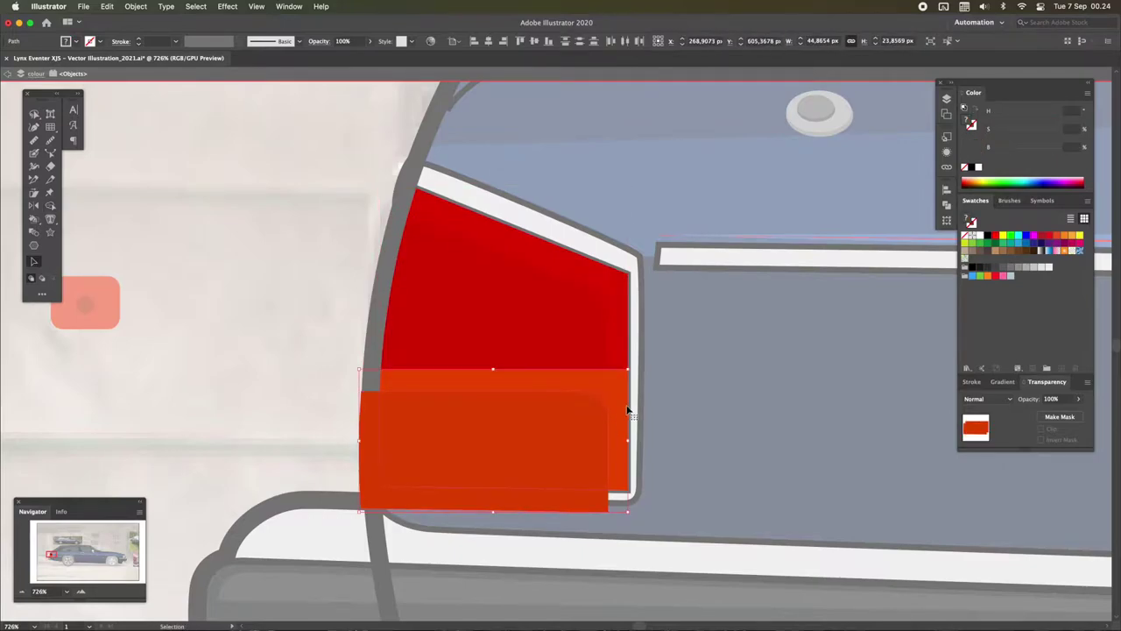
pyautogui.keyDown('alt'); pyautogui.click(551, 506); pyautogui.keyUp('alt')
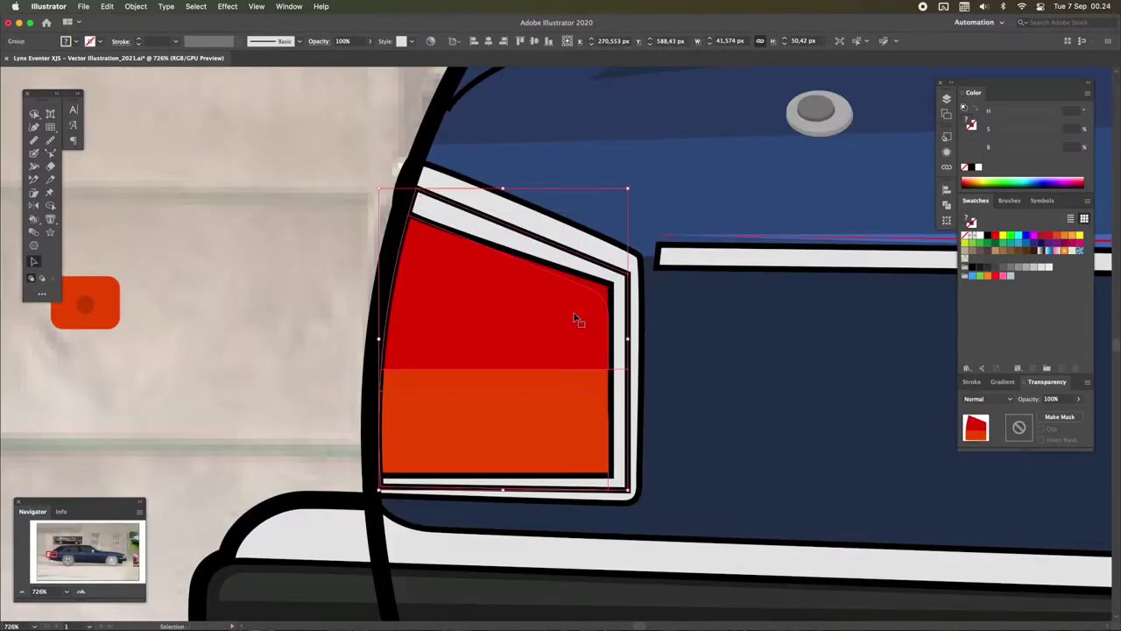
# Review the red and orange taillight shapes outside isolation mode
pyautogui.click(598, 292)
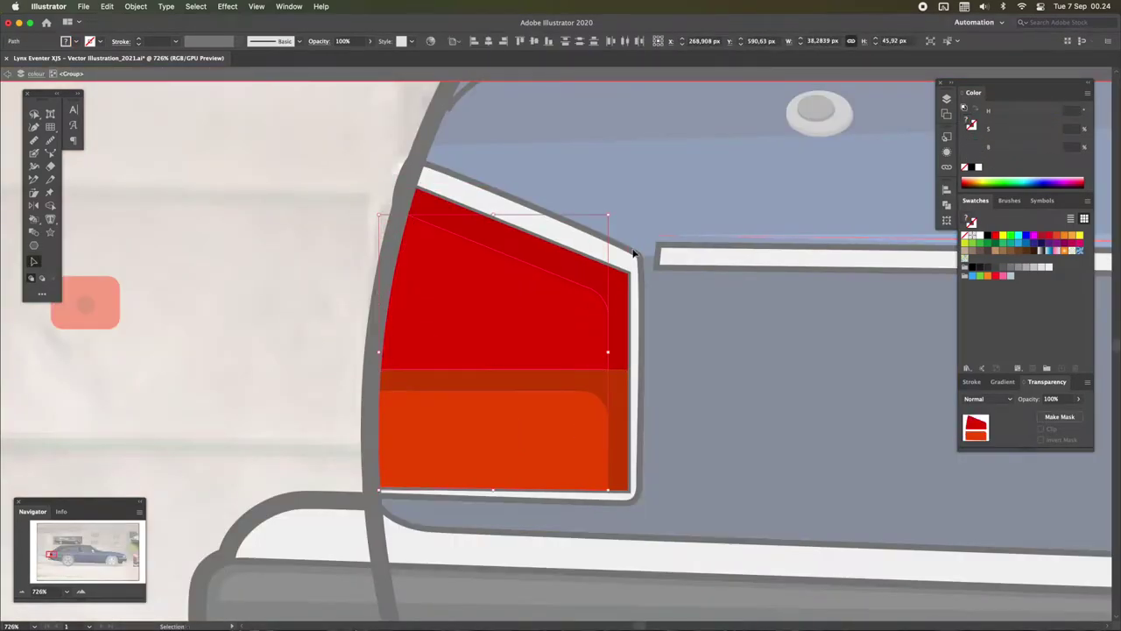
pyautogui.press('Escape')
pyautogui.keyDown('super'); pyautogui.click(595, 326); pyautogui.keyUp('super')
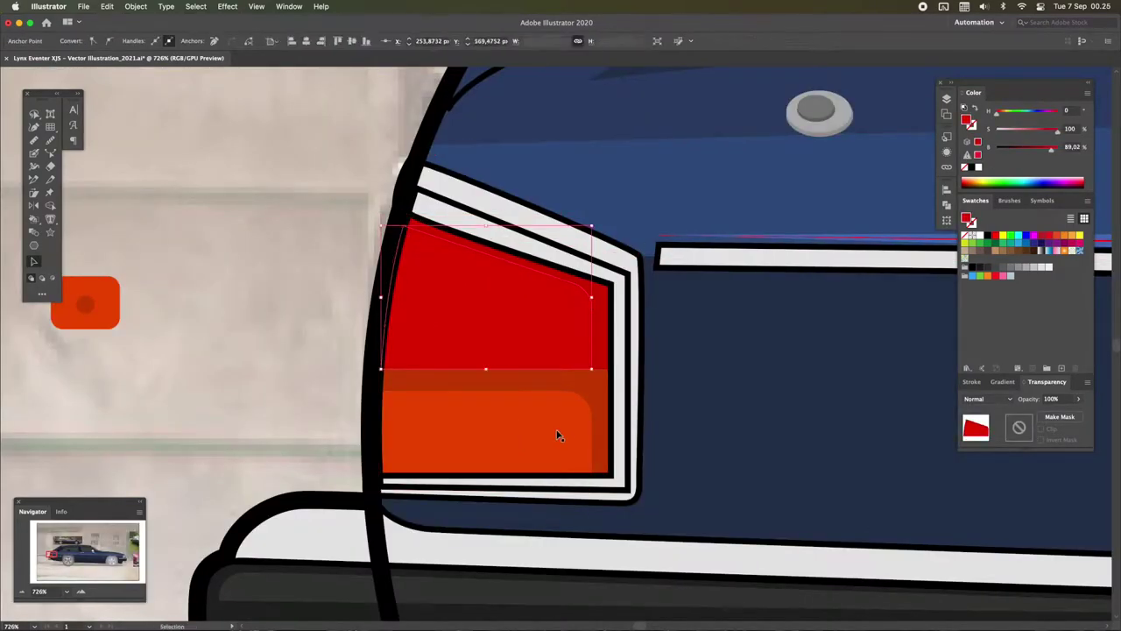
pyautogui.click(559, 435)
pyautogui.press('z')
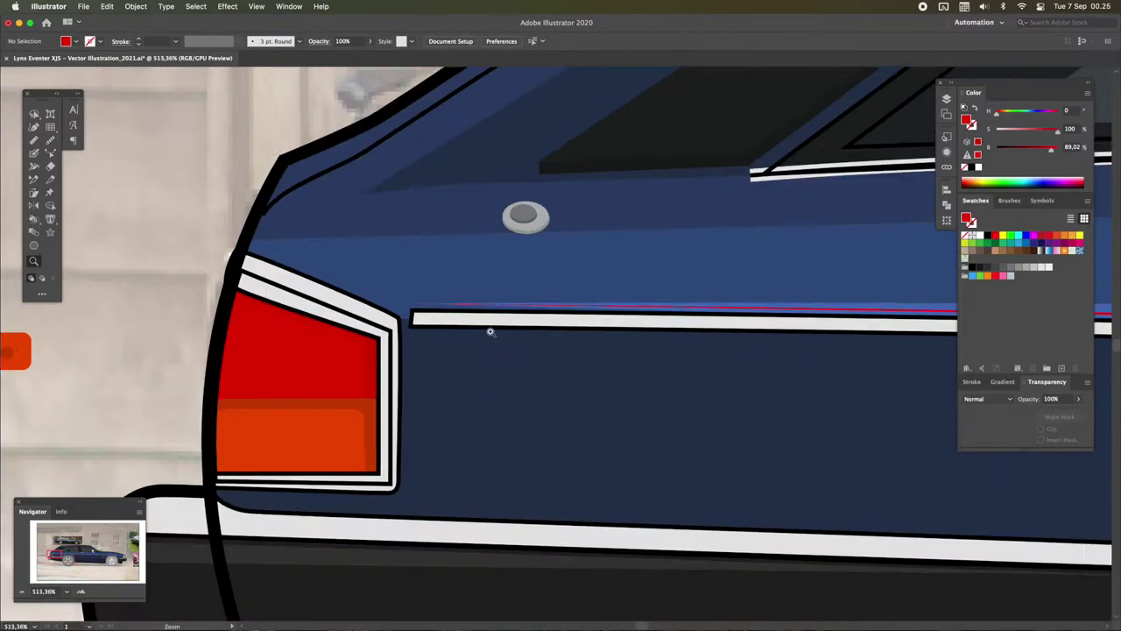
pyautogui.moveTo(580, 301); pyautogui.dragTo(460, 339)
pyautogui.press('super+shift+a')
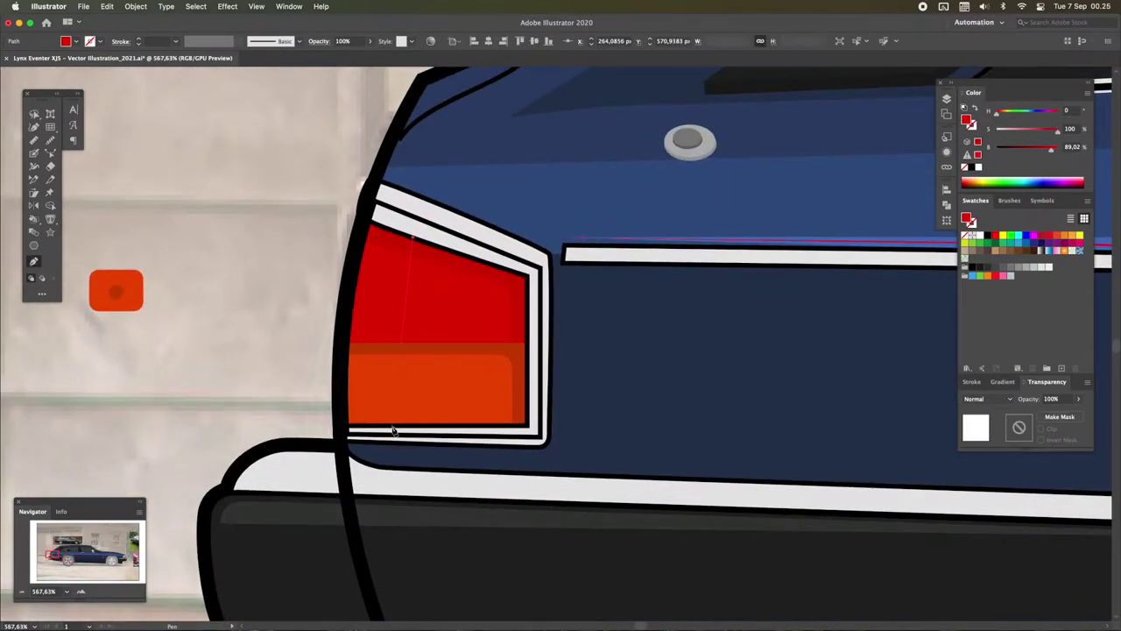
# Draw a 15% opacity white highlight along the taillight's left edge
pyautogui.moveTo(394, 429); pyautogui.dragTo(329, 428)
pyautogui.click(364, 221)
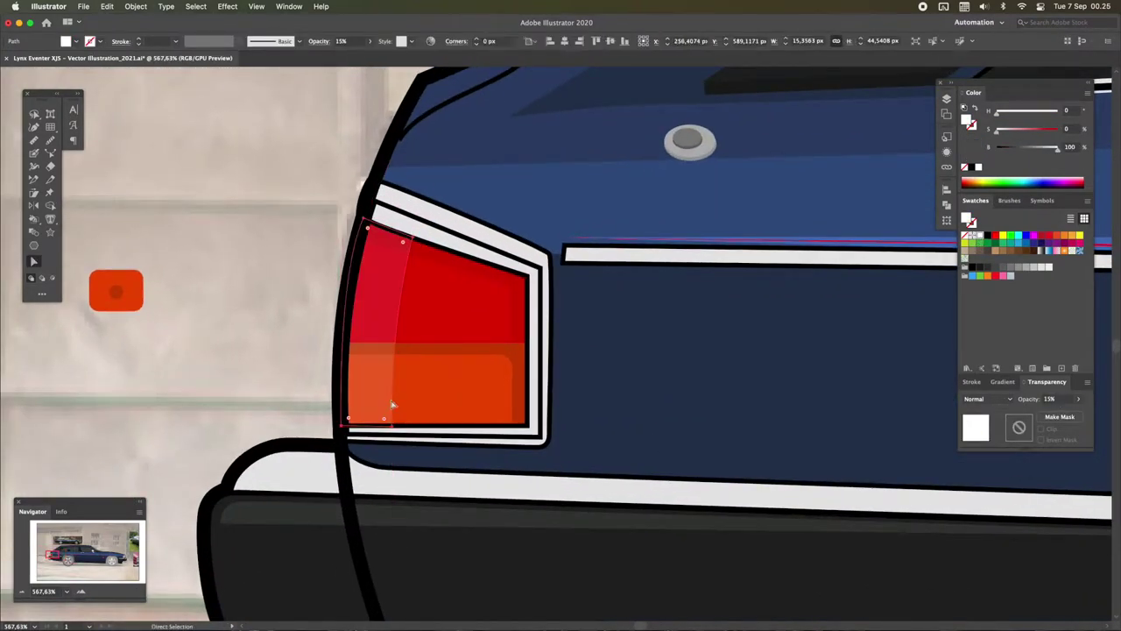
pyautogui.press('super+shift+a')
pyautogui.press('z')
pyautogui.moveTo(426, 380); pyautogui.dragTo(249, 346)
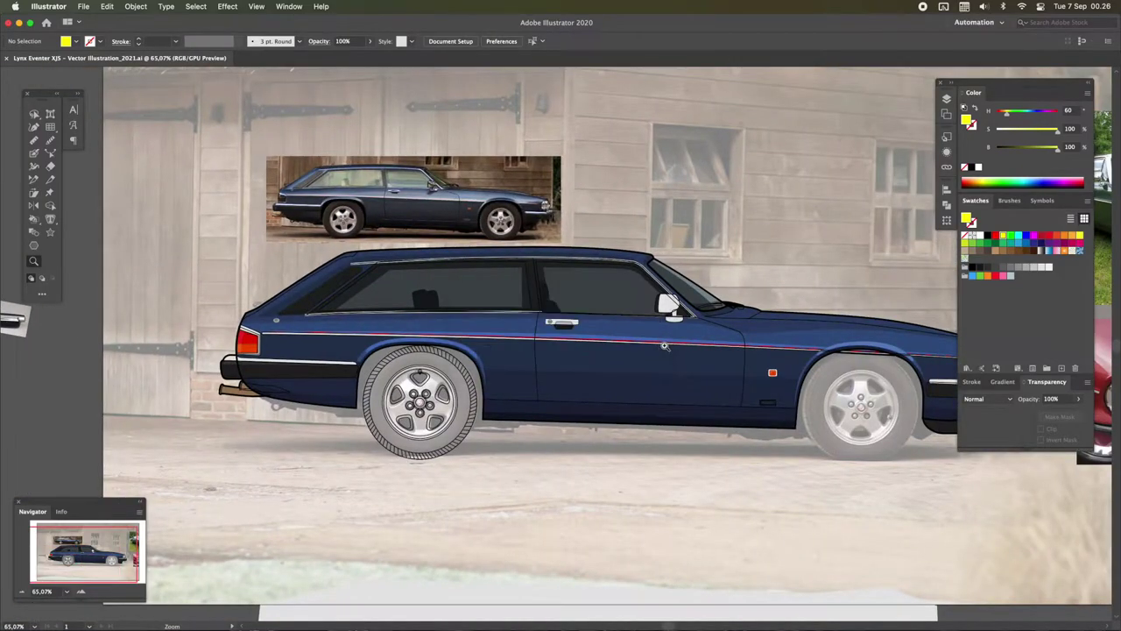
# Reshape the door handle's grey inner strips by moving their anchors with Direct Selection
pyautogui.moveTo(666, 298); pyautogui.dragTo(732, 427)
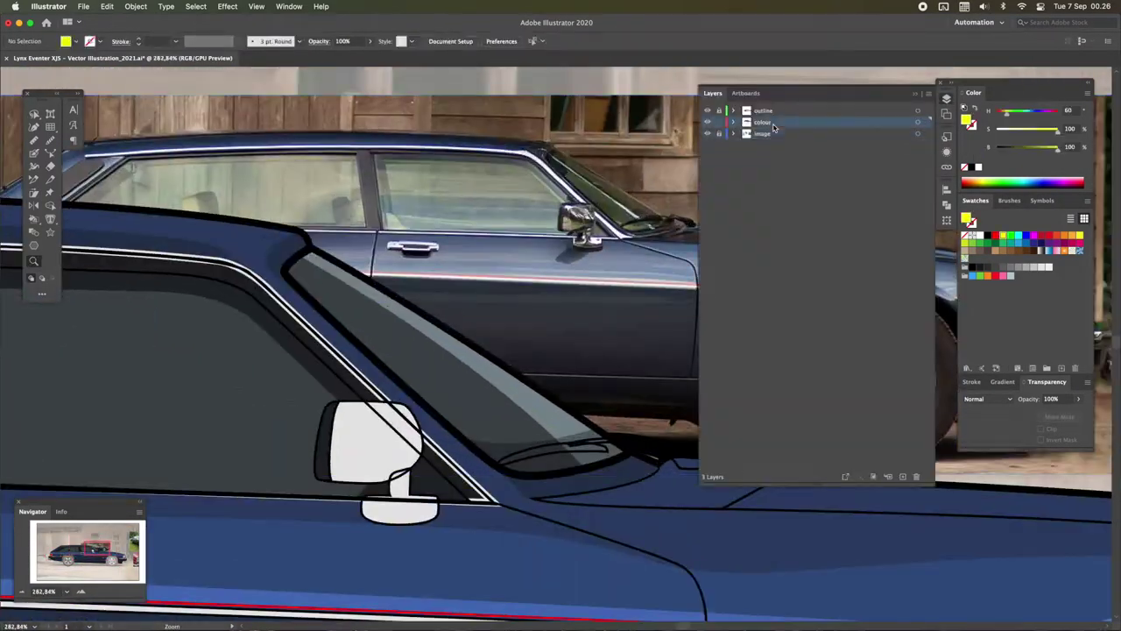
pyautogui.click(336, 414)
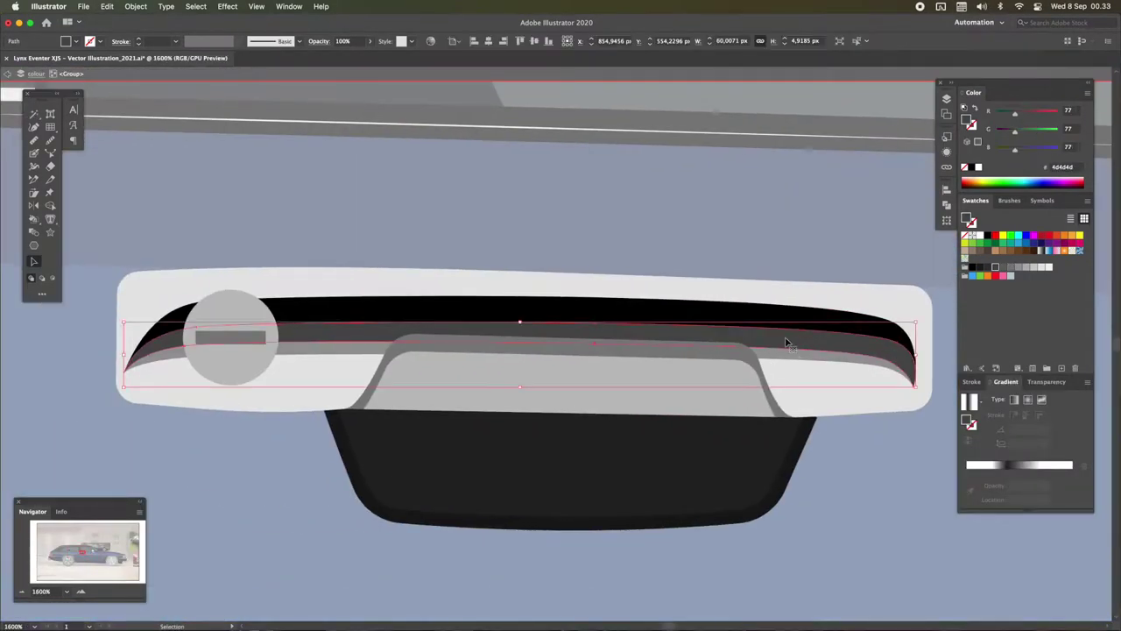
pyautogui.click(198, 326)
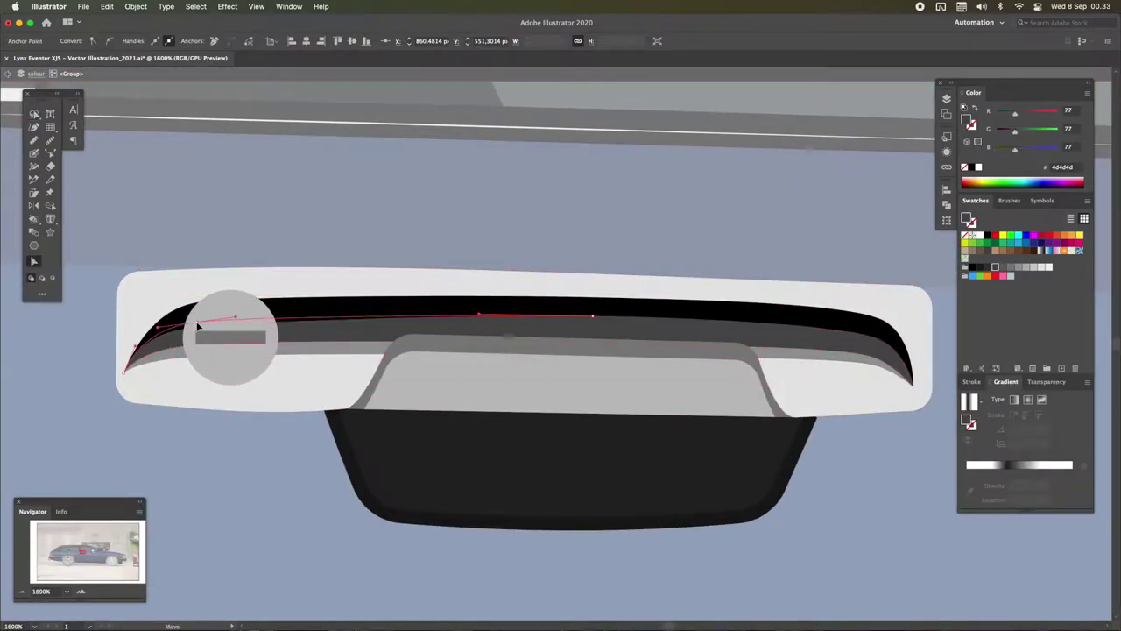
pyautogui.moveTo(594, 348); pyautogui.dragTo(588, 316)
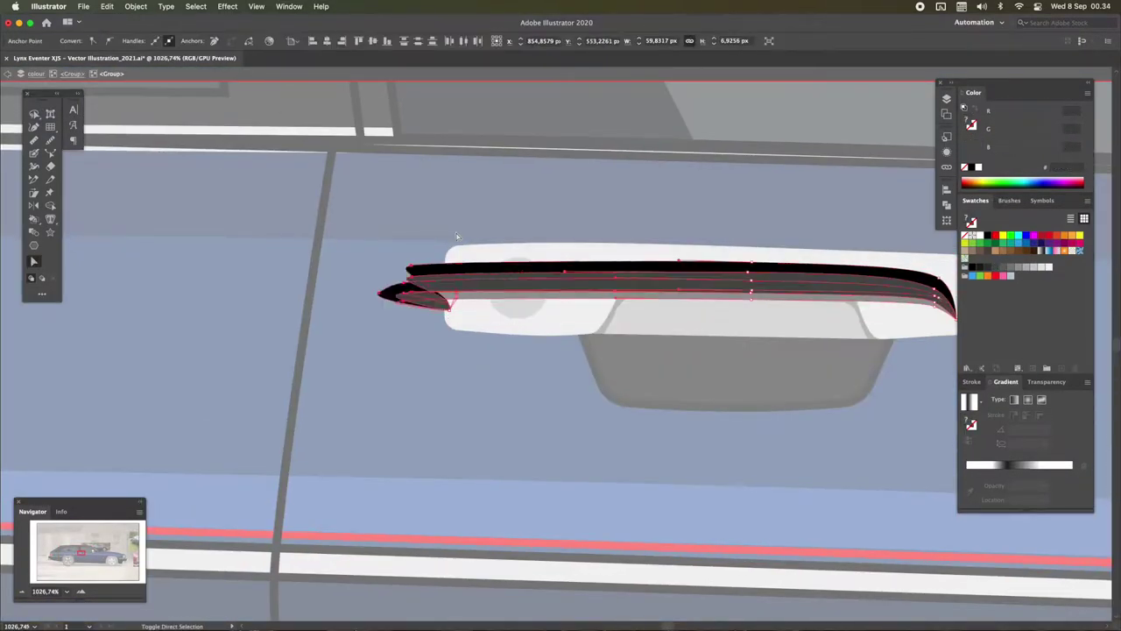
pyautogui.scroll(5, 446, 293)
pyautogui.press('p')
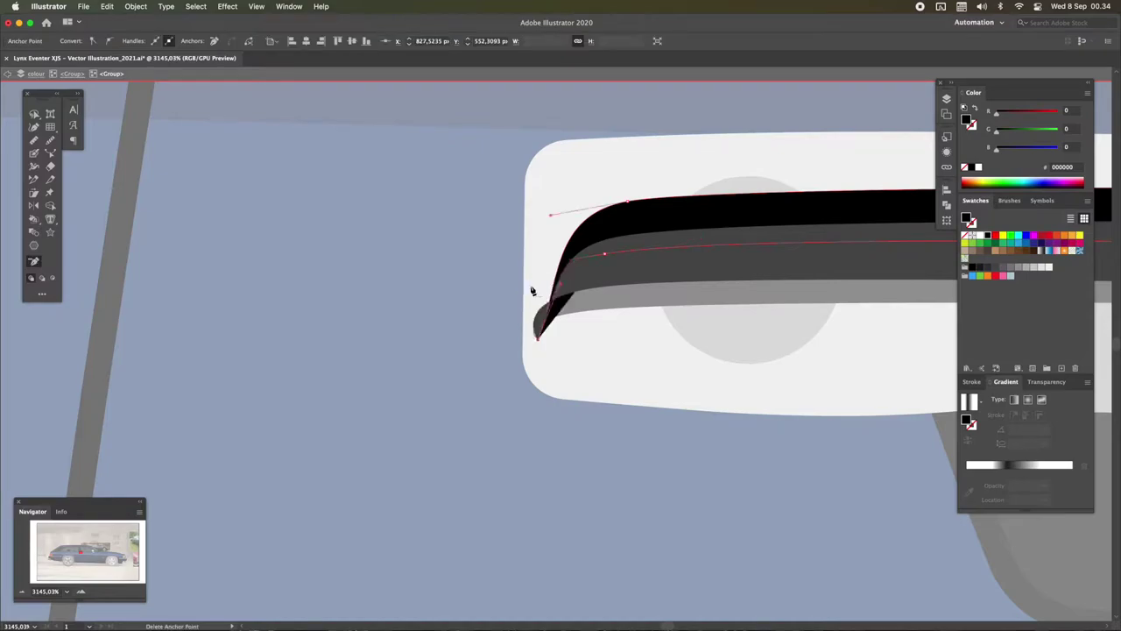
pyautogui.press('a')
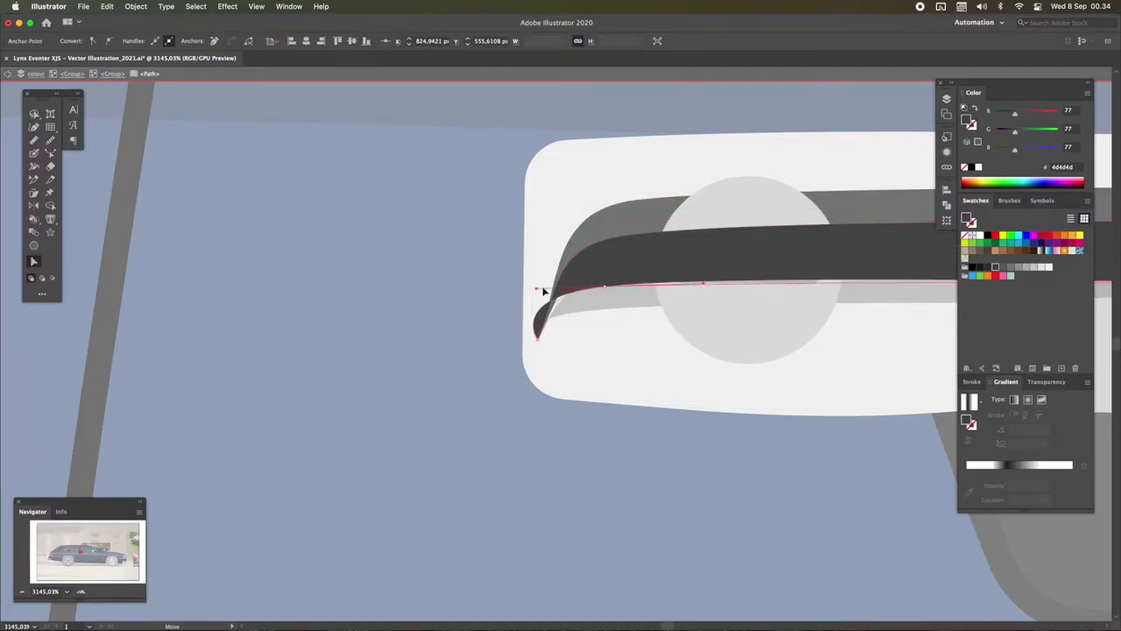
pyautogui.click(530, 316)
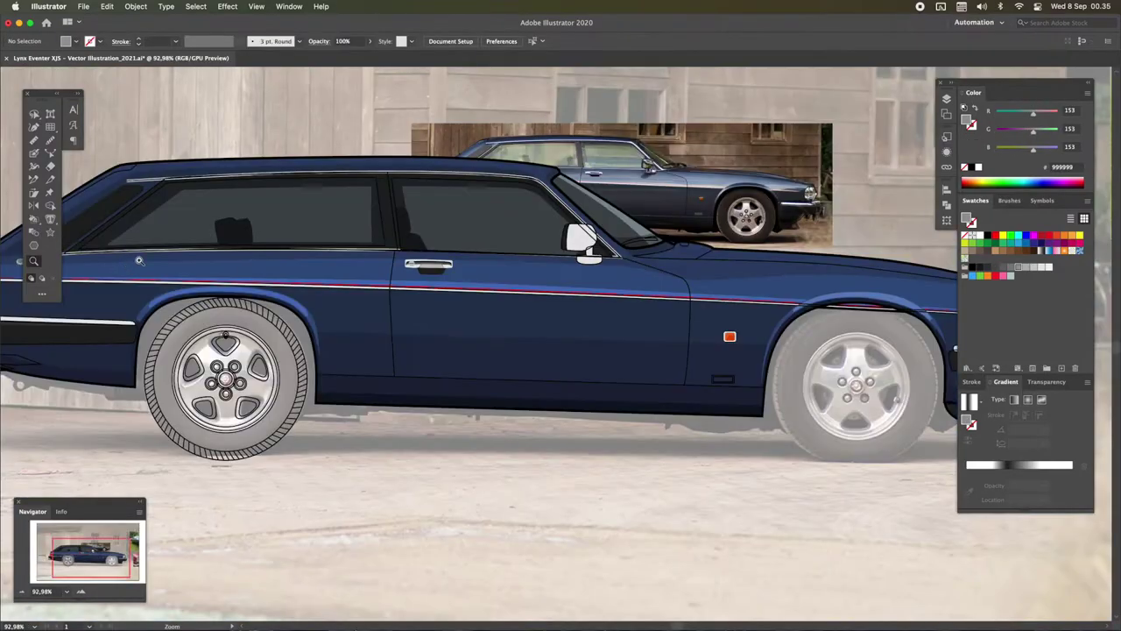
pyautogui.click(428, 264)
pyautogui.click(544, 342)
pyautogui.press('a')
pyautogui.click(680, 345)
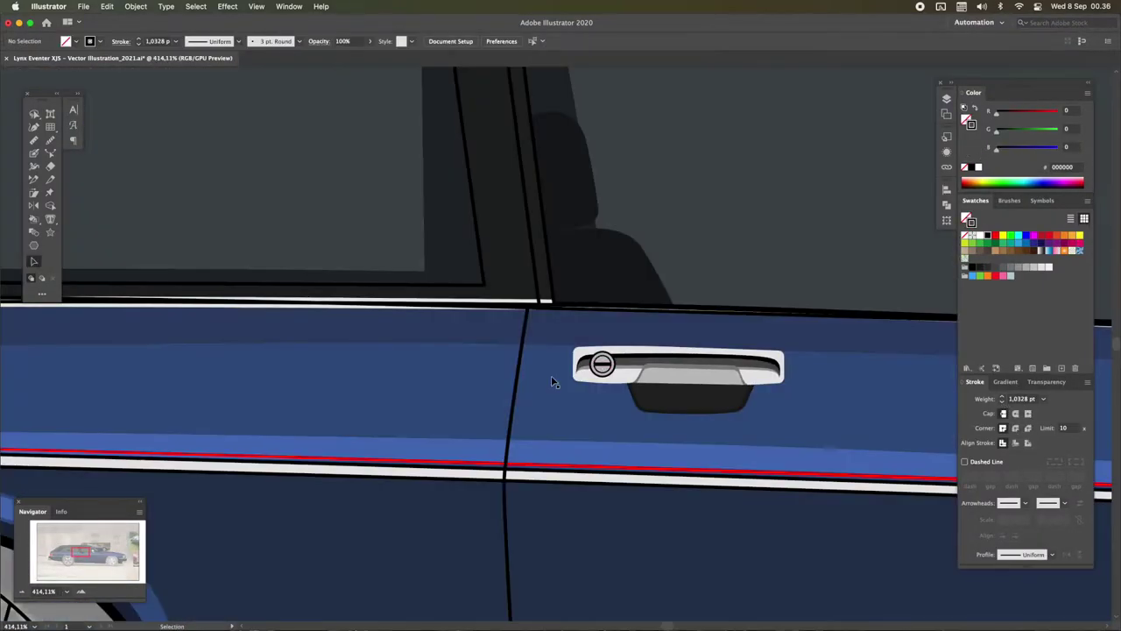
# Isolate the door handle group and give its grip shape a #999999 mid-grey fill
pyautogui.press('v')
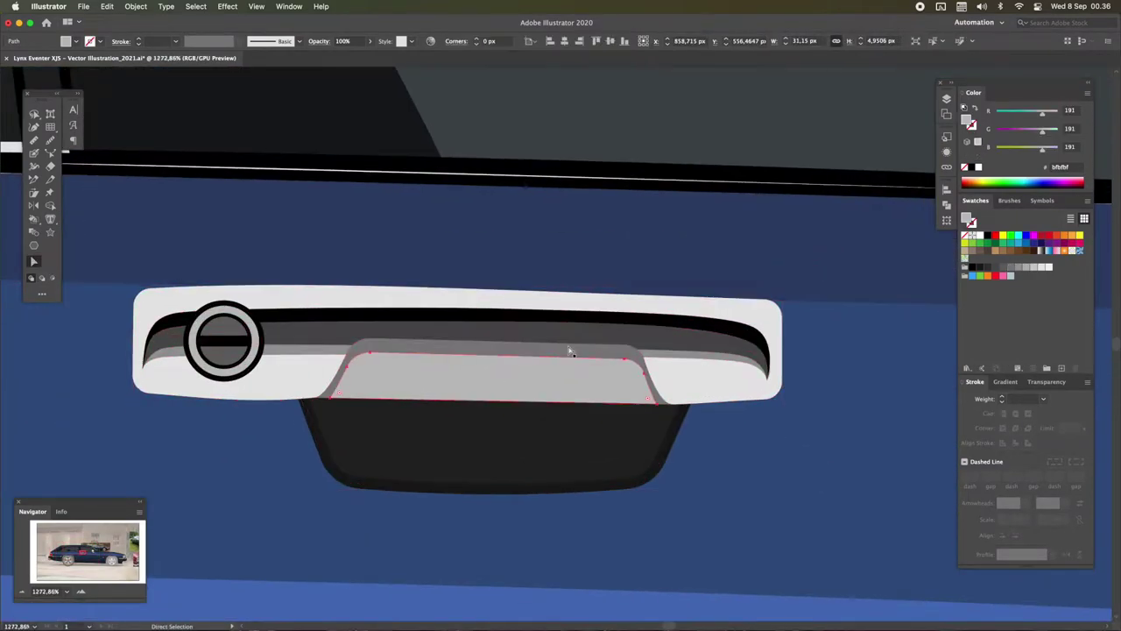
pyautogui.doubleClick(569, 357)
pyautogui.press('a')
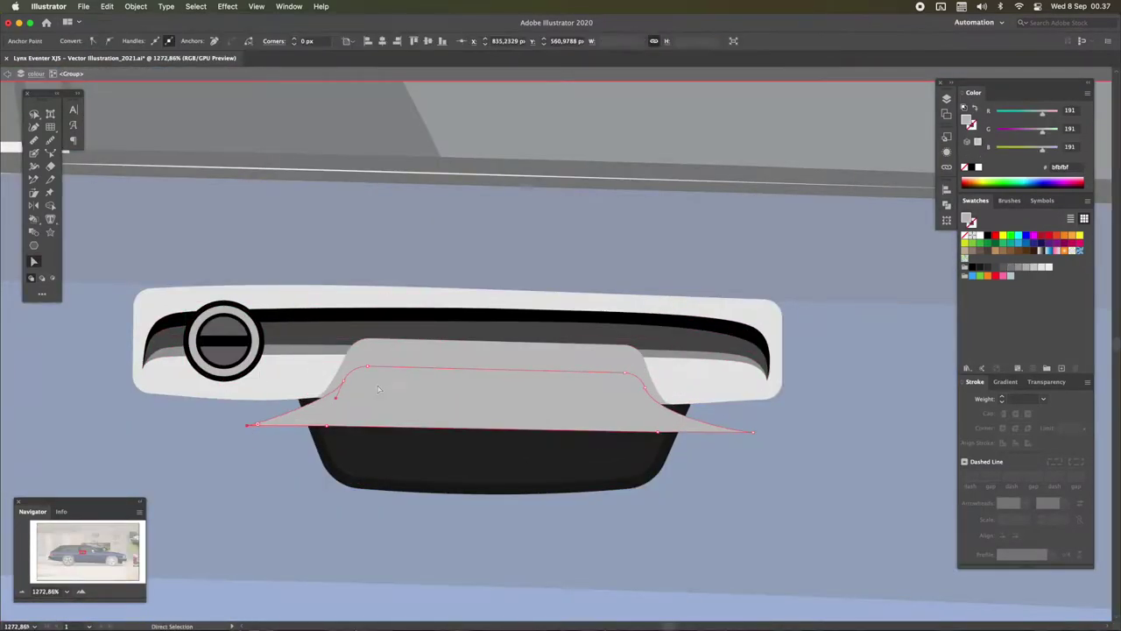
pyautogui.click(1027, 270)
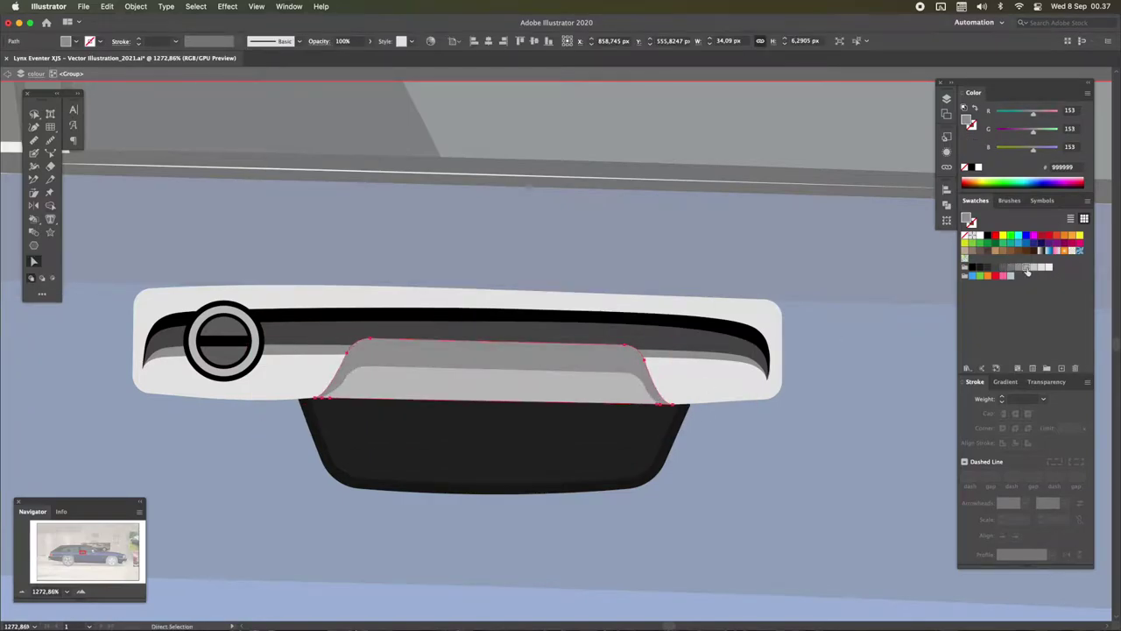
pyautogui.press('Escape')
pyautogui.scroll(-5, 769, 229)
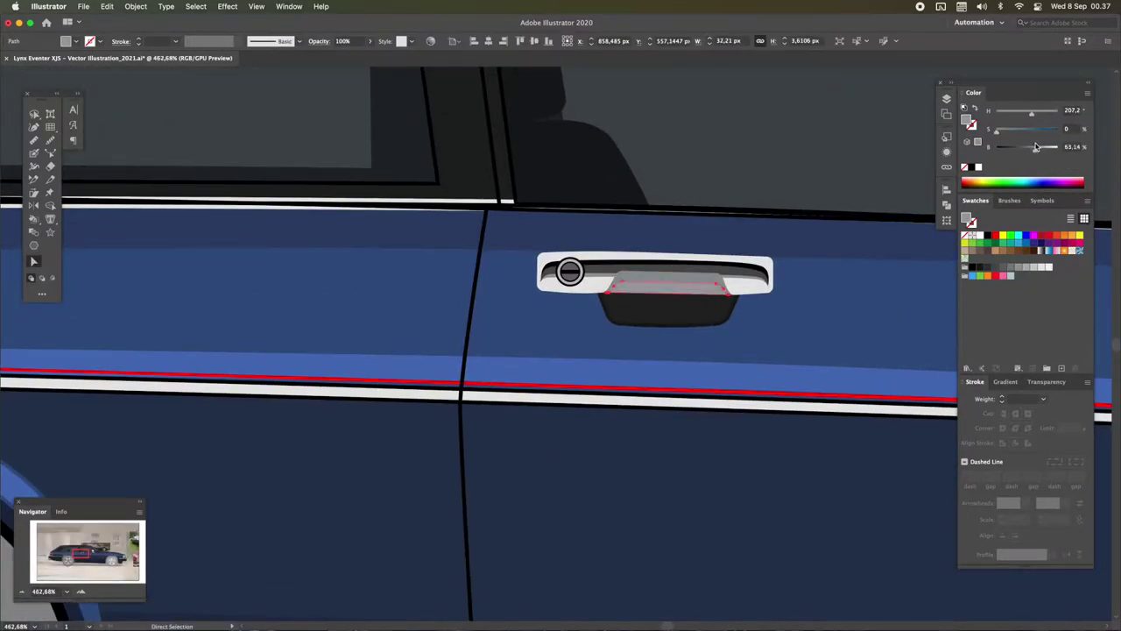
pyautogui.scroll(-5, 665, 231)
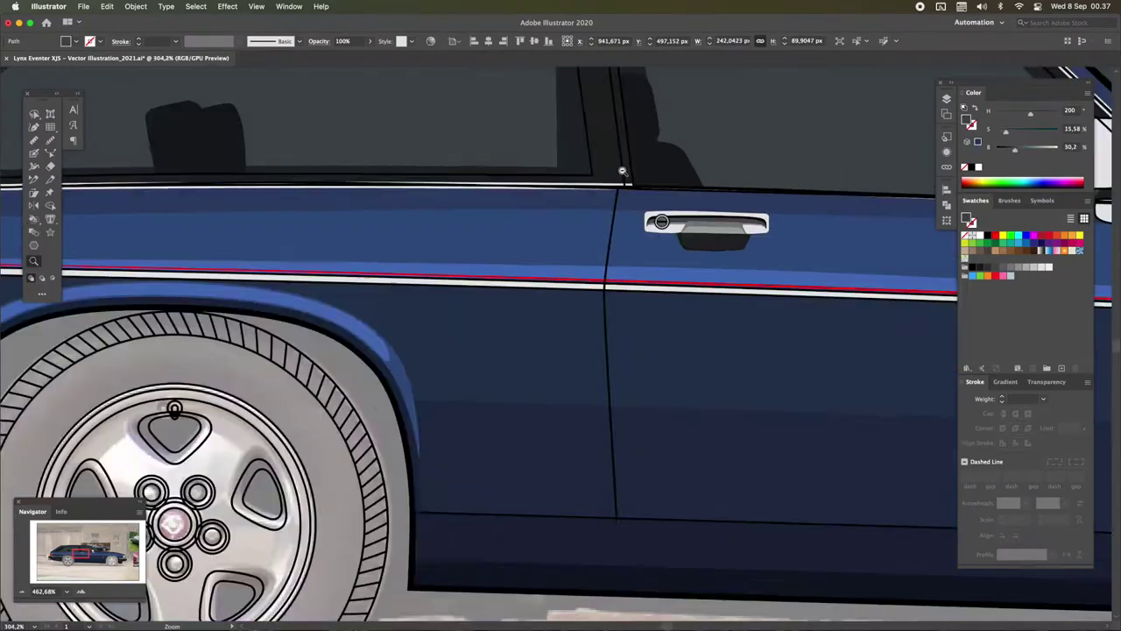
# Select the side mirror and isolate its group for editing
pyautogui.scroll(5, 666, 230)
pyautogui.click(644, 235)
pyautogui.click(947, 99)
pyautogui.press('super+shift+a')
pyautogui.click(718, 210)
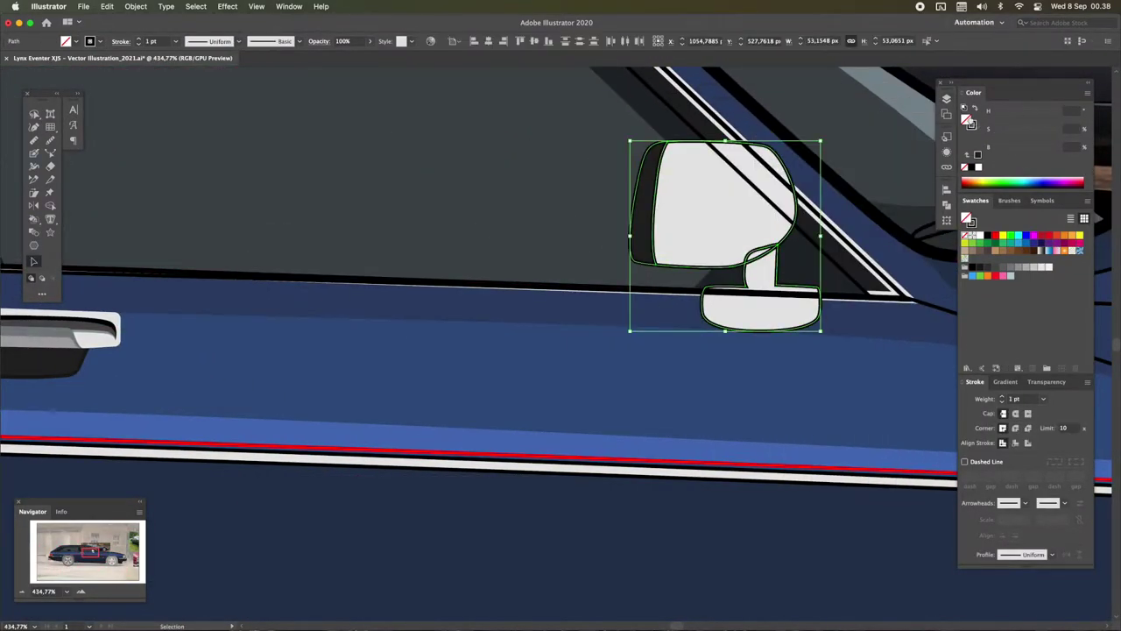
pyautogui.click(947, 99)
pyautogui.doubleClick(753, 262)
# Draw a curved Pen path across the mirror base for the swoosh shading
pyautogui.click(743, 261)
pyautogui.press('super+shift+a')
pyautogui.press('p')
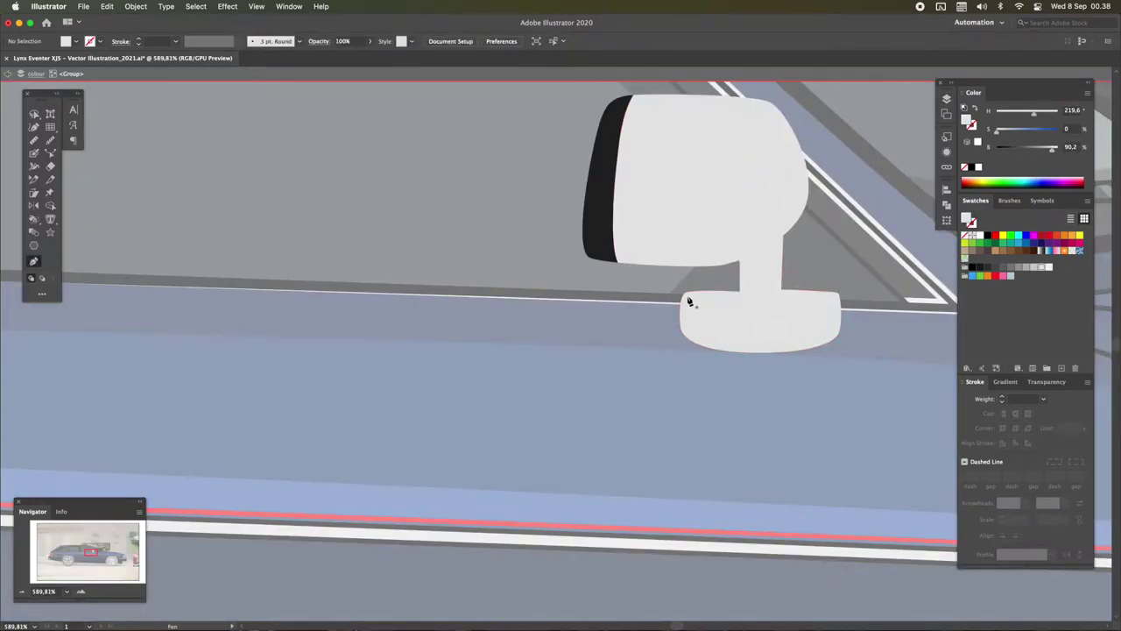
pyautogui.moveTo(743, 314); pyautogui.dragTo(762, 315)
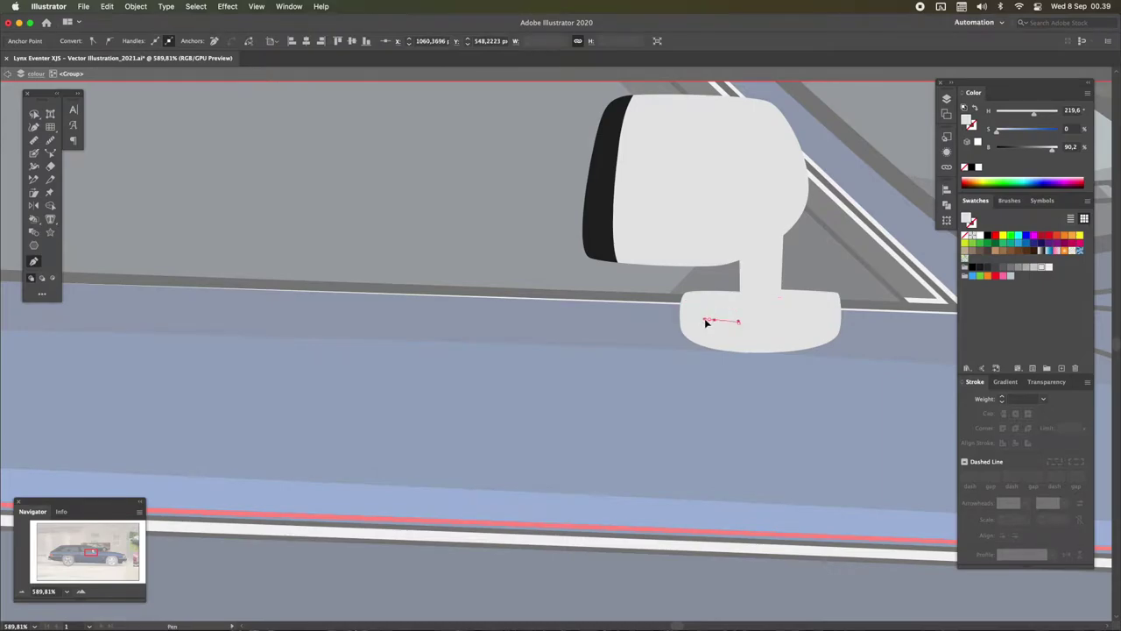
pyautogui.press('v')
pyautogui.scroll(-5, 693, 306)
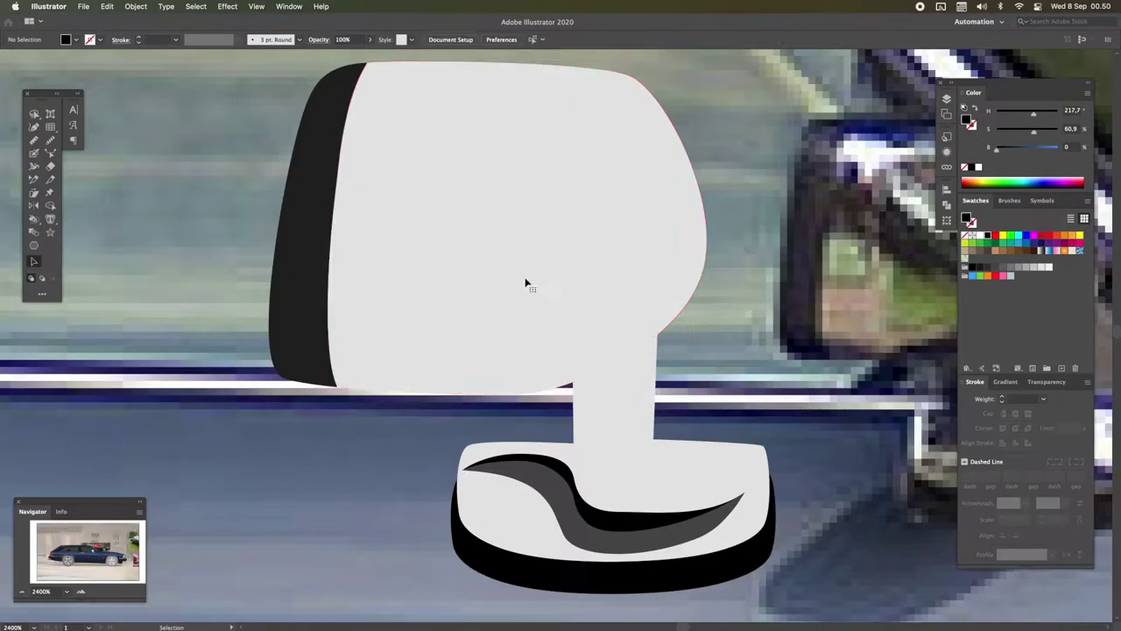
# Draw a black S-shaped filled swoosh across the mirror head
pyautogui.moveTo(474, 178); pyautogui.dragTo(526, 176)
pyautogui.moveTo(607, 302)
pyautogui.mouseDown()
pyautogui.moveTo(656, 306)
pyautogui.moveTo(721, 268)
pyautogui.mouseUp()
pyautogui.hotkey('shift', 'x')
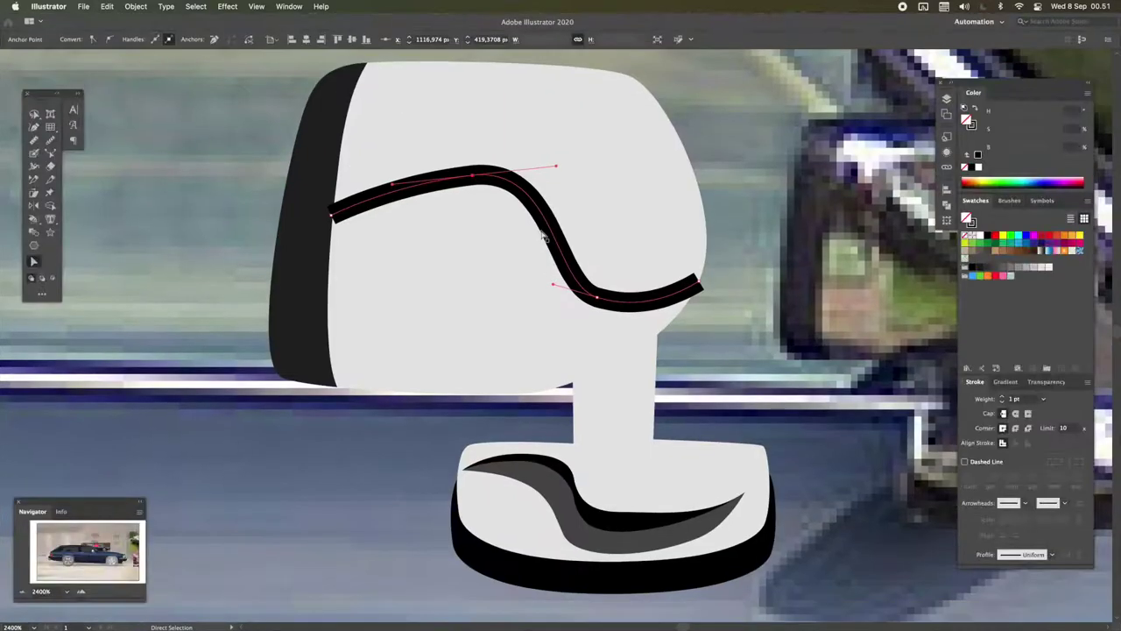
pyautogui.press('p')
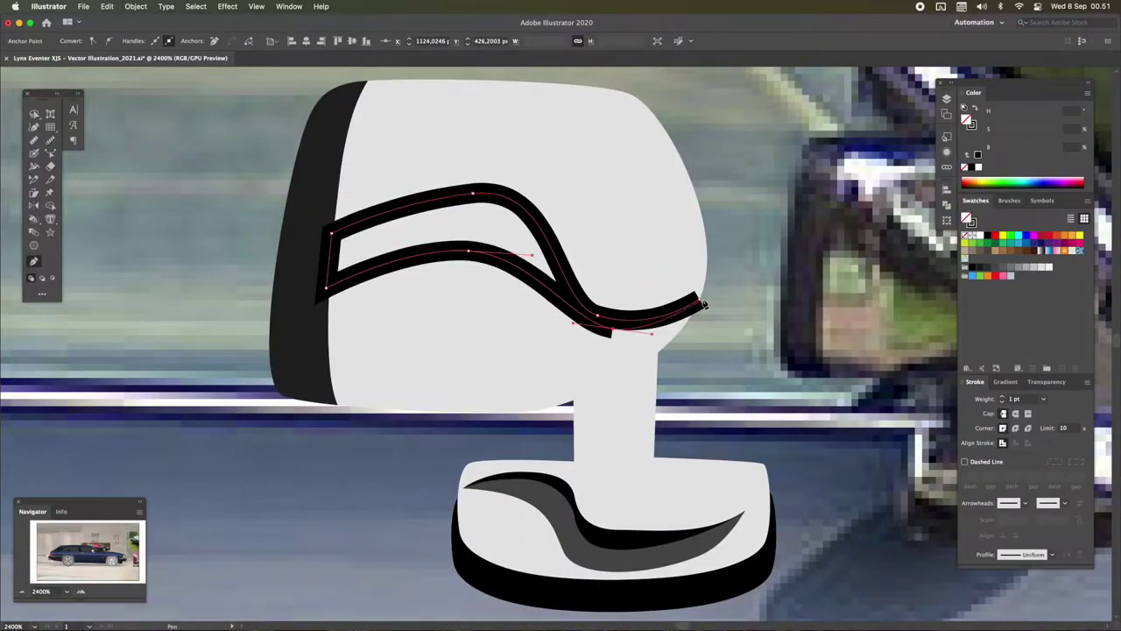
pyautogui.hotkey('shift', 'x')
# Draw a second grey-filled curve across the mirror head ending in a pointed tip
pyautogui.click(318, 332)
pyautogui.moveTo(426, 304); pyautogui.dragTo(469, 300)
pyautogui.moveTo(534, 338); pyautogui.dragTo(558, 366)
pyautogui.click(698, 301)
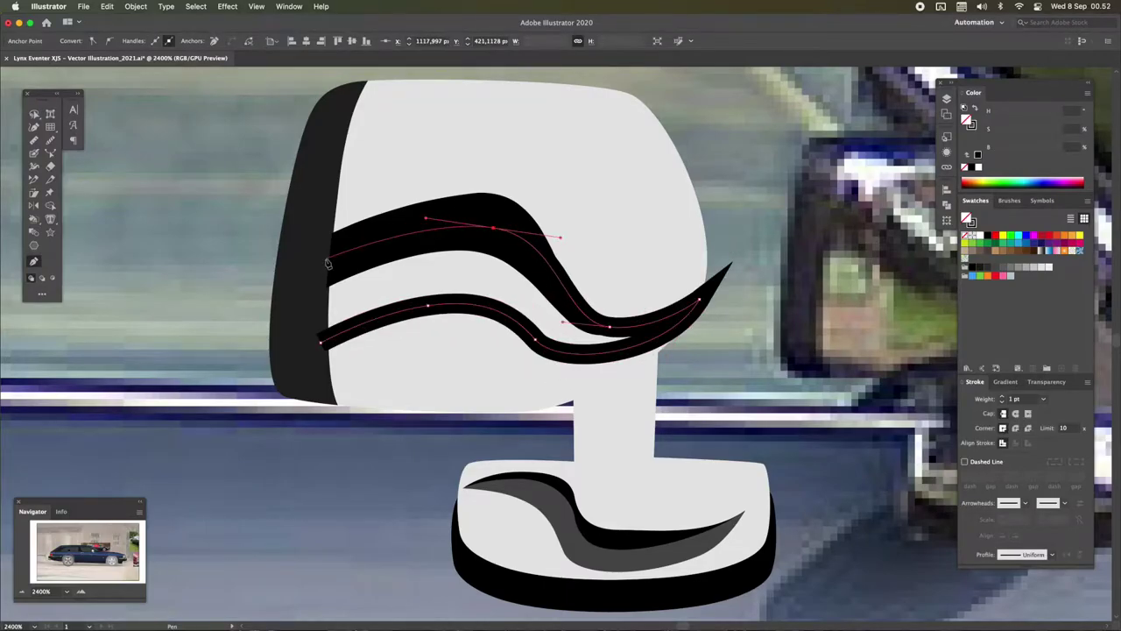
pyautogui.hotkey('ctrl', '-')
# Zoom in and draw an open curved path along the mirror head's underside
pyautogui.press('z')
pyautogui.keyDown('alt'); pyautogui.click(662, 248); pyautogui.keyUp('alt')
pyautogui.moveTo(661, 248); pyautogui.dragTo(746, 261)
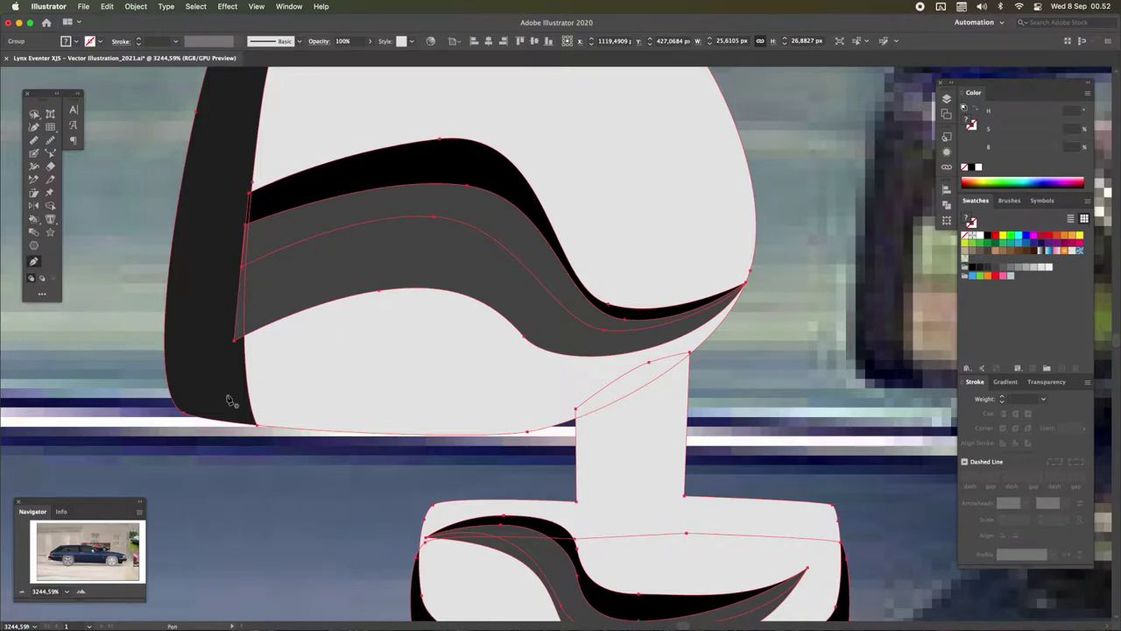
pyautogui.click(248, 410)
pyautogui.moveTo(422, 351); pyautogui.dragTo(498, 351)
pyautogui.click(571, 403)
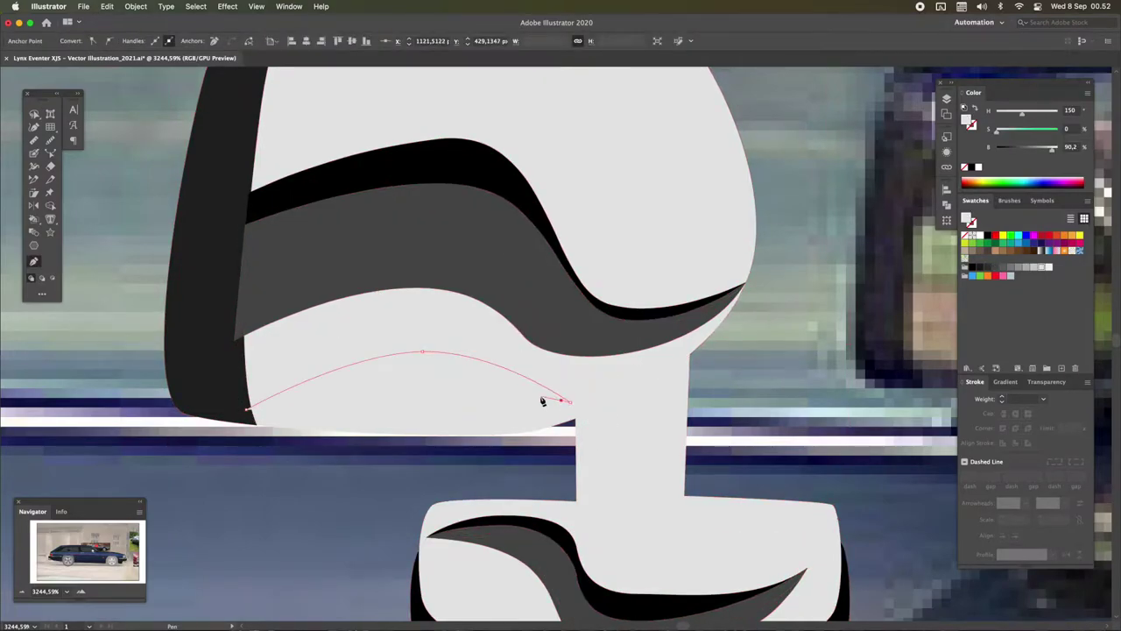
pyautogui.press('Escape')
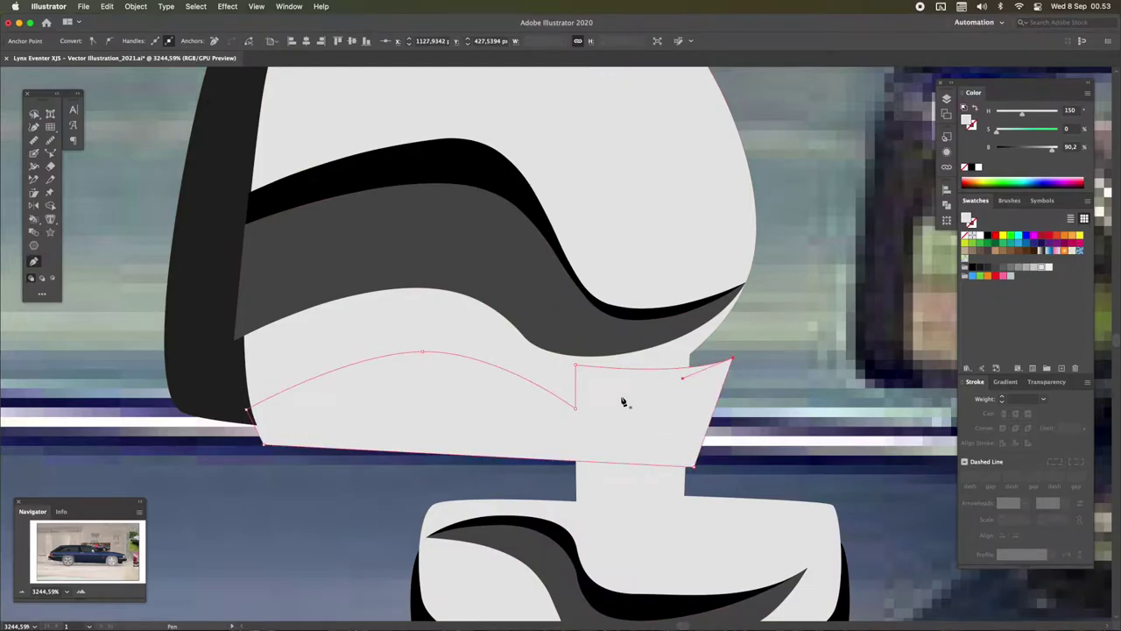
# Merge the stripe regions with the Shape Builder and delete the lower grey shape
pyautogui.doubleClick(657, 405)
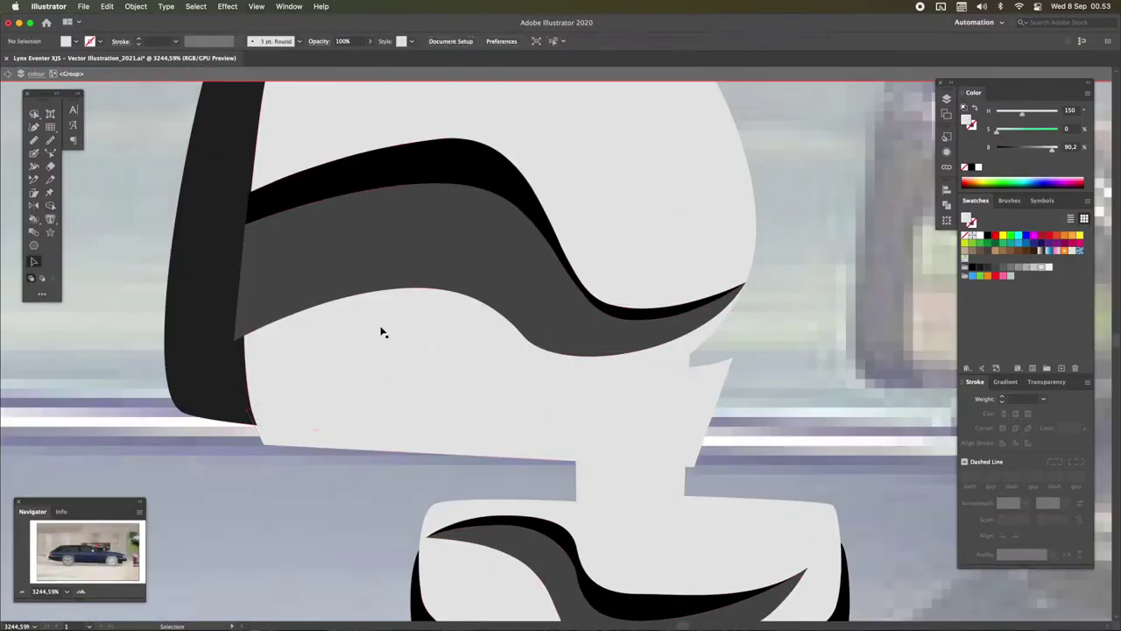
pyautogui.hotkey('ctrl', 'a')
pyautogui.hotkey('shift', 'm')
pyautogui.moveTo(235, 376); pyautogui.dragTo(696, 388)
pyautogui.press('a')
pyautogui.hotkey('ctrl', 'shift', 'a')
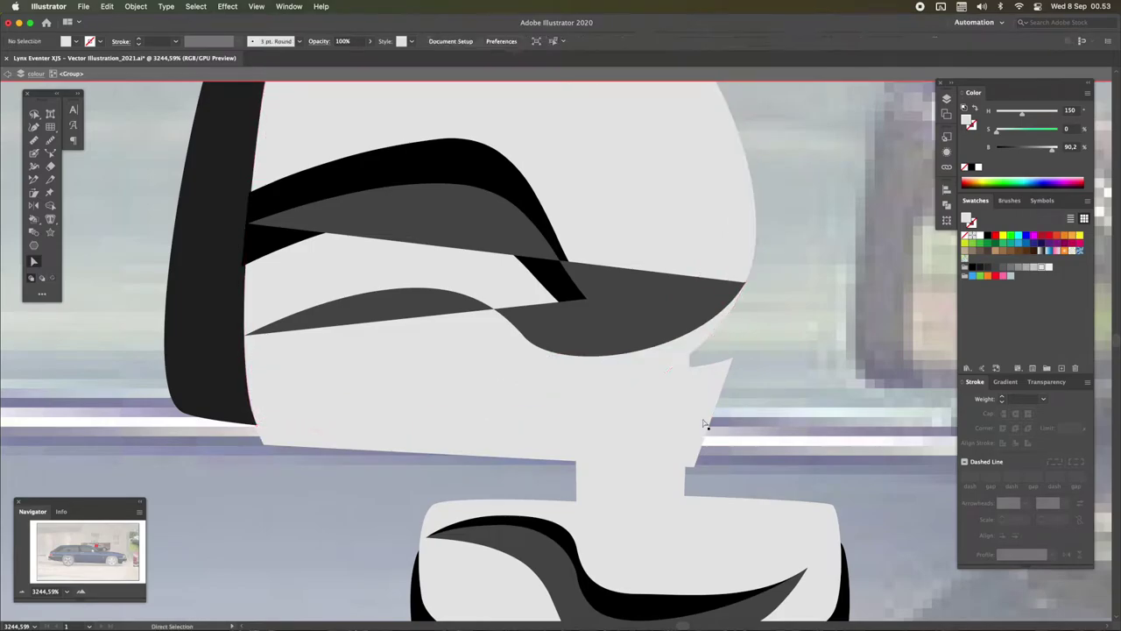
pyautogui.press('z')
pyautogui.moveTo(473, 414); pyautogui.dragTo(555, 313)
pyautogui.scroll(-3, 251, 295)
pyautogui.press('v')
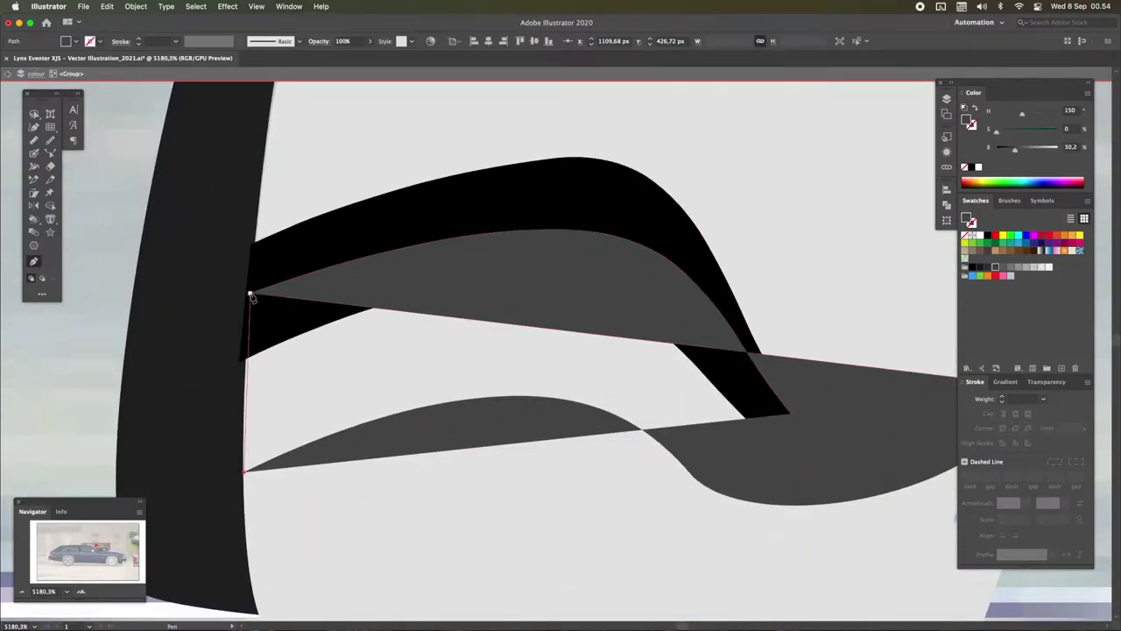
pyautogui.press('Delete')
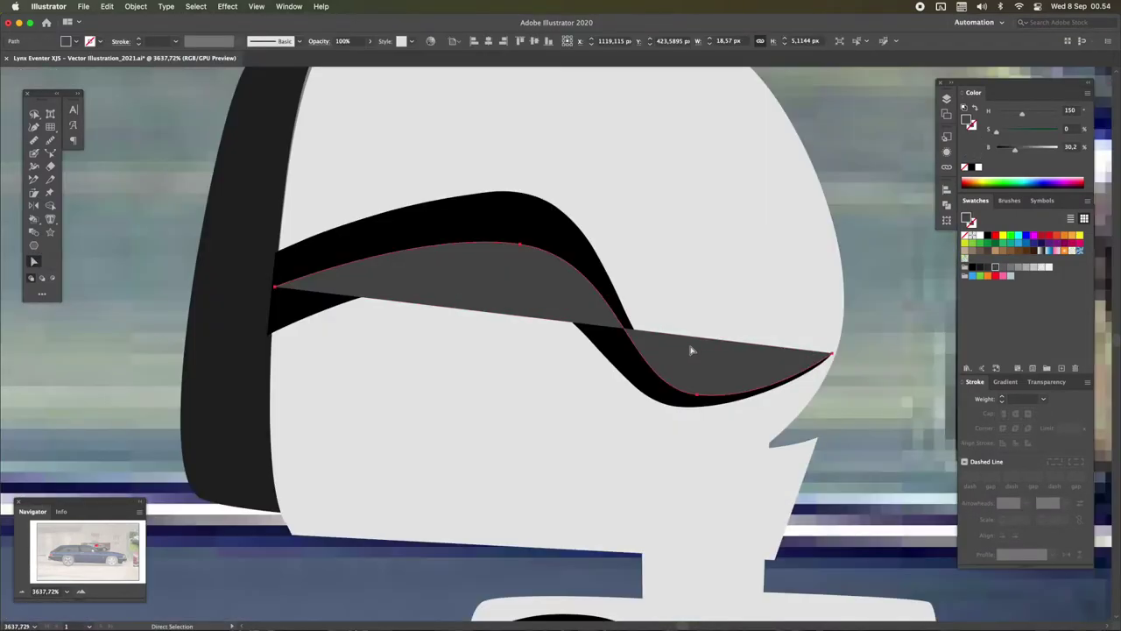
# Redraw the grey shape as a closed curved band inside the mirror head group
pyautogui.click(701, 401)
pyautogui.doubleClick(701, 401)
pyautogui.press('p')
pyautogui.click(832, 355)
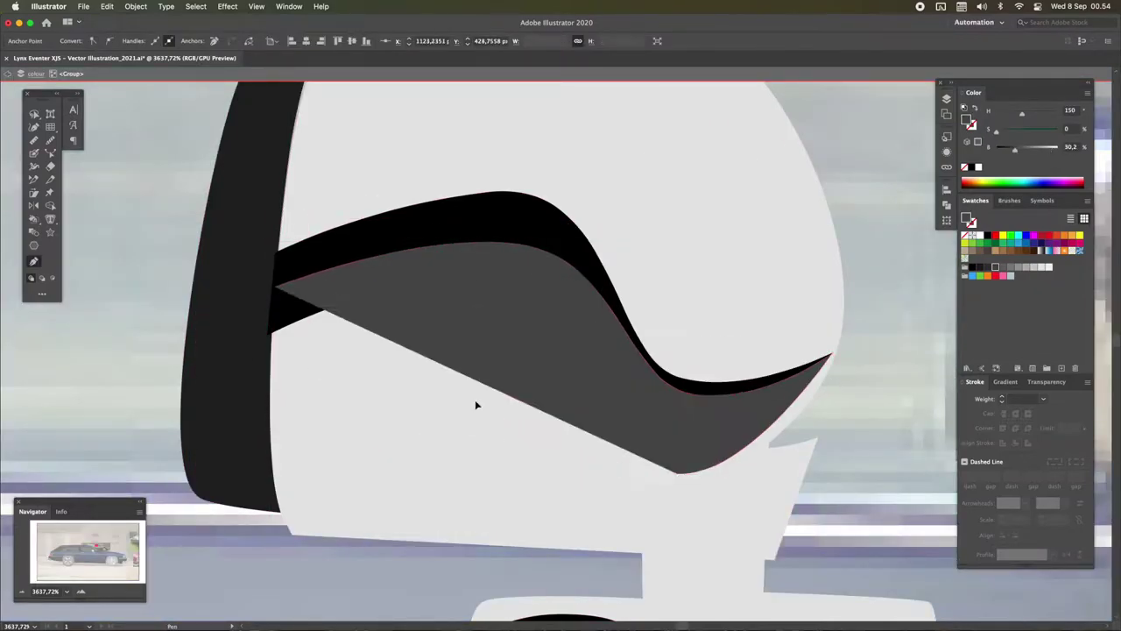
pyautogui.click(696, 394)
pyautogui.moveTo(663, 495); pyautogui.dragTo(750, 485)
pyautogui.moveTo(537, 335); pyautogui.dragTo(485, 277)
pyautogui.click(269, 423)
pyautogui.press('v')
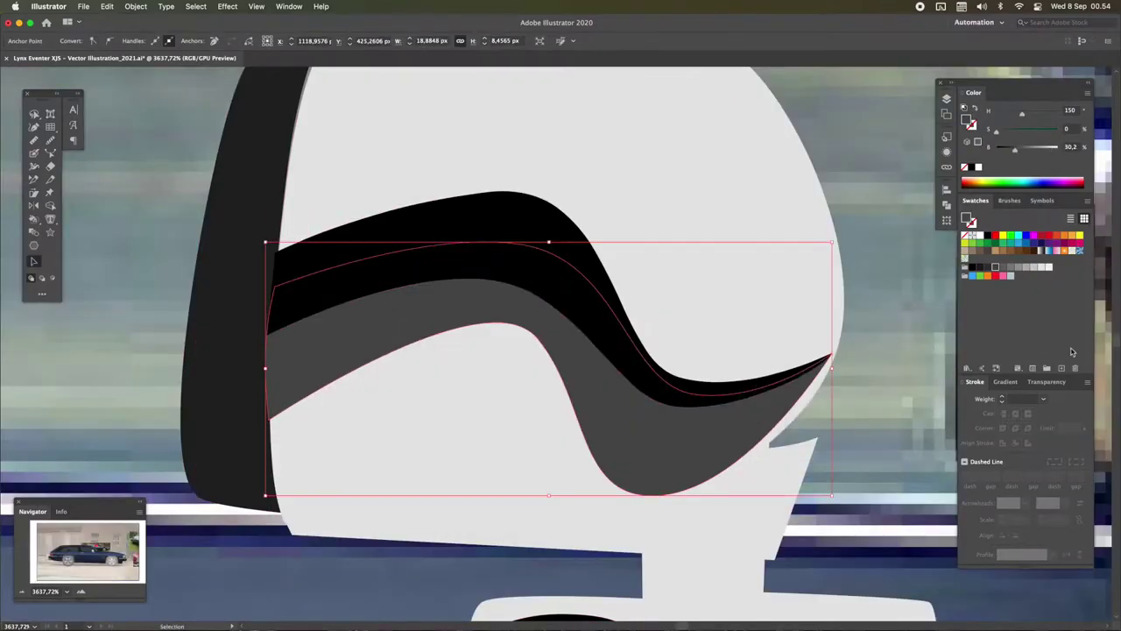
pyautogui.scroll(-5, 839, 351)
pyautogui.scroll(4, 788, 368)
# Revert the grey band, nudge the black side shape, and undo the dark grey band path
pyautogui.press('super+z')
pyautogui.press('super+z')
pyautogui.press('super+z')
pyautogui.press('super+z')
pyautogui.press('super+z')
pyautogui.scroll(-5, 791, 180)
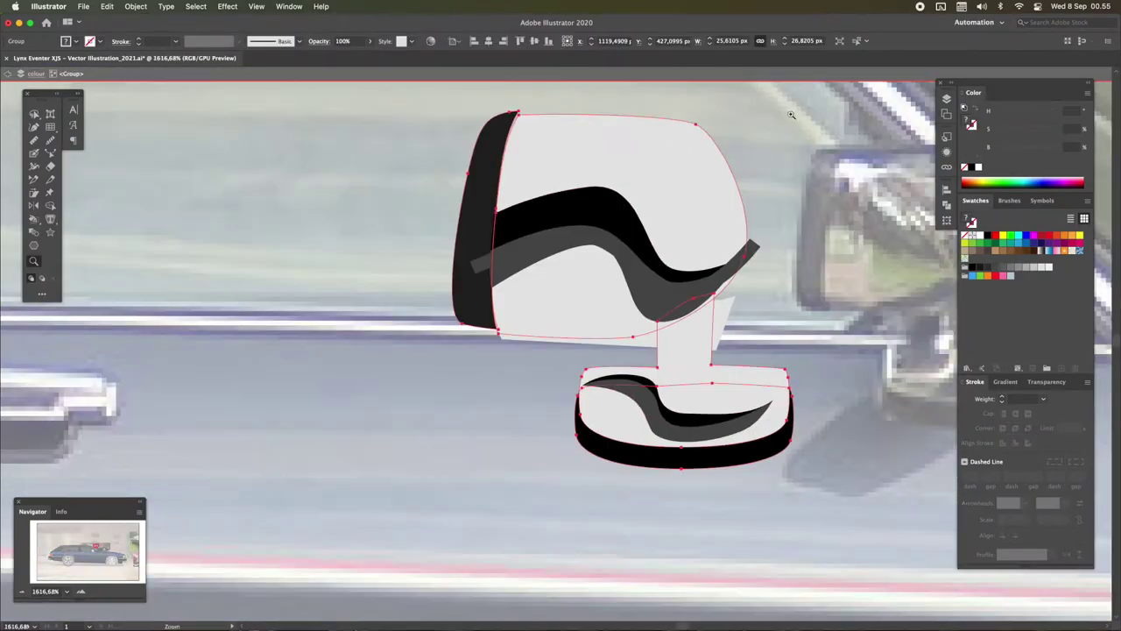
pyautogui.scroll(6, 403, 170)
pyautogui.moveTo(398, 153); pyautogui.dragTo(419, 133)
pyautogui.scroll(-5, 419, 133)
pyautogui.scroll(4, 491, 219)
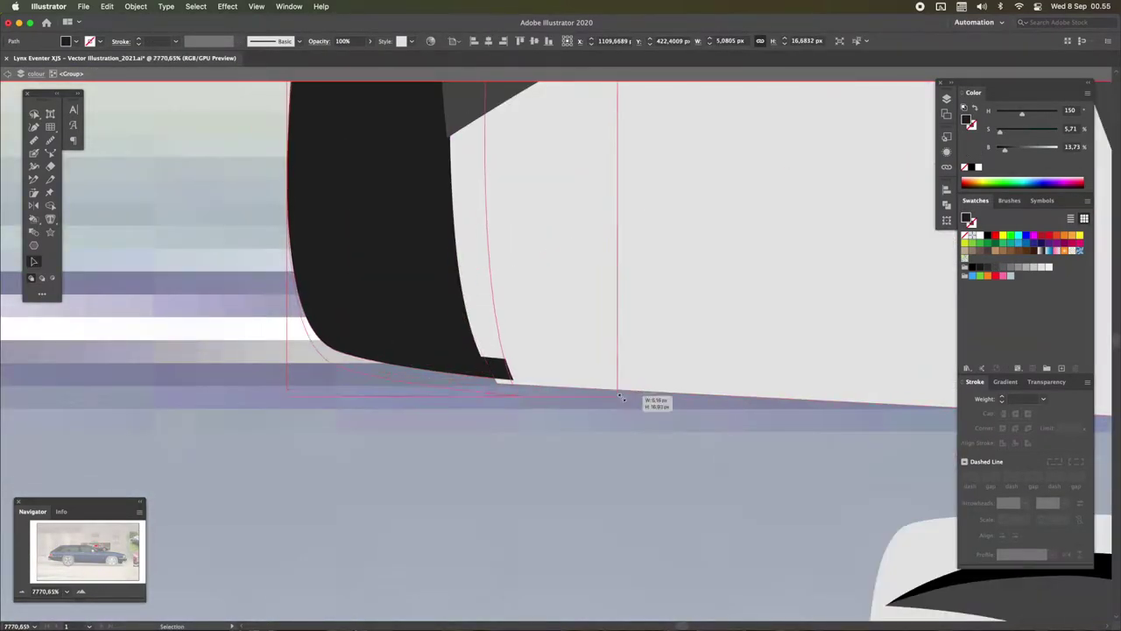
pyautogui.scroll(-4, 641, 338)
pyautogui.scroll(4, 859, 325)
pyautogui.press('super+shift+a')
pyautogui.press('p')
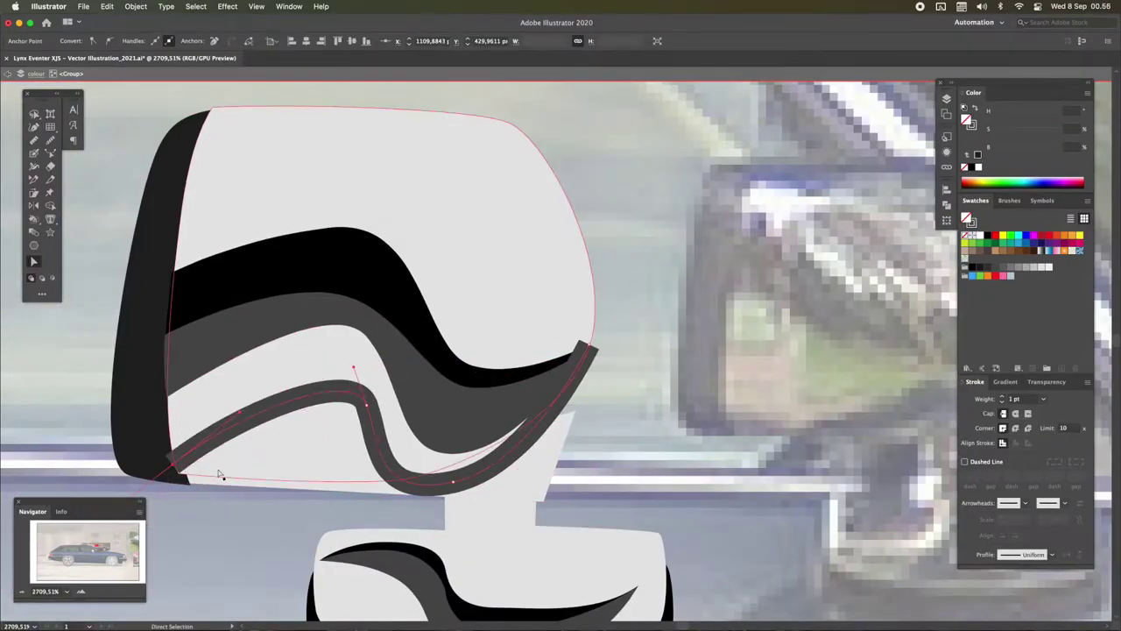
pyautogui.press('super+z')
pyautogui.press('super+z')
pyautogui.press('super+z')
pyautogui.press('super+z')
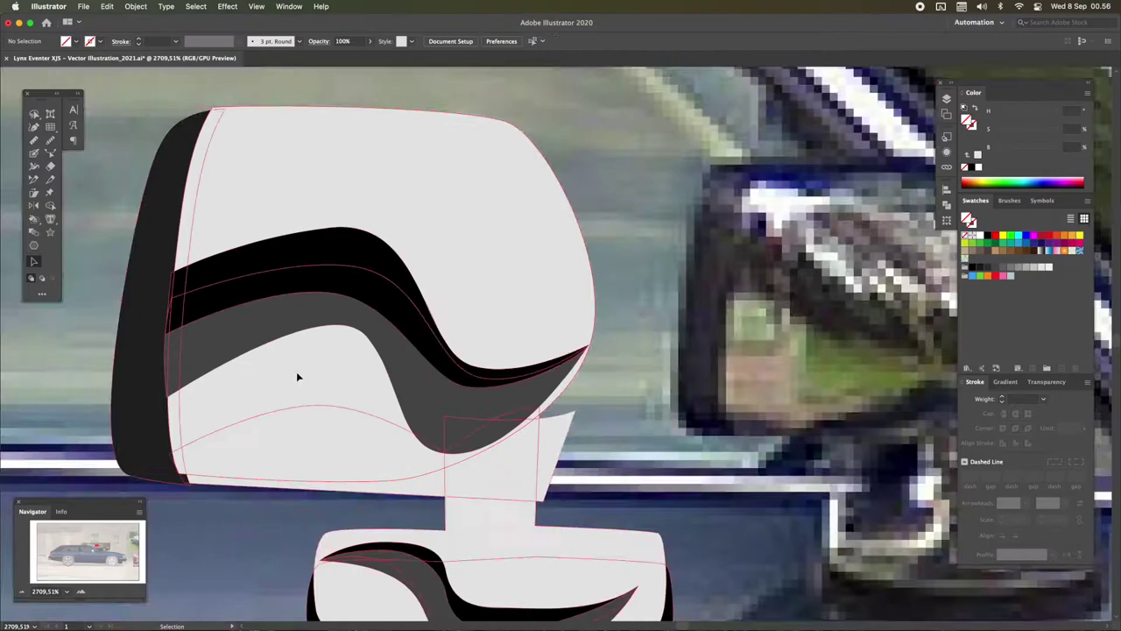
pyautogui.doubleClick(120, 455)
# Draw a closed curved shading wedge on the lower mirror head
pyautogui.press('p')
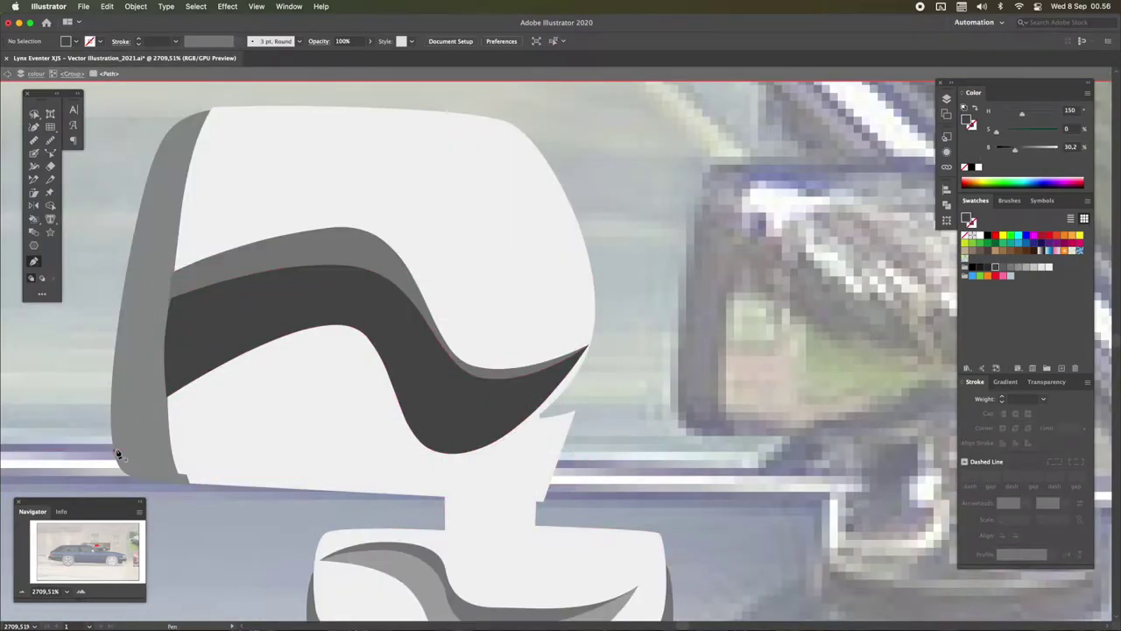
pyautogui.click(552, 501)
pyautogui.moveTo(568, 368); pyautogui.dragTo(539, 298)
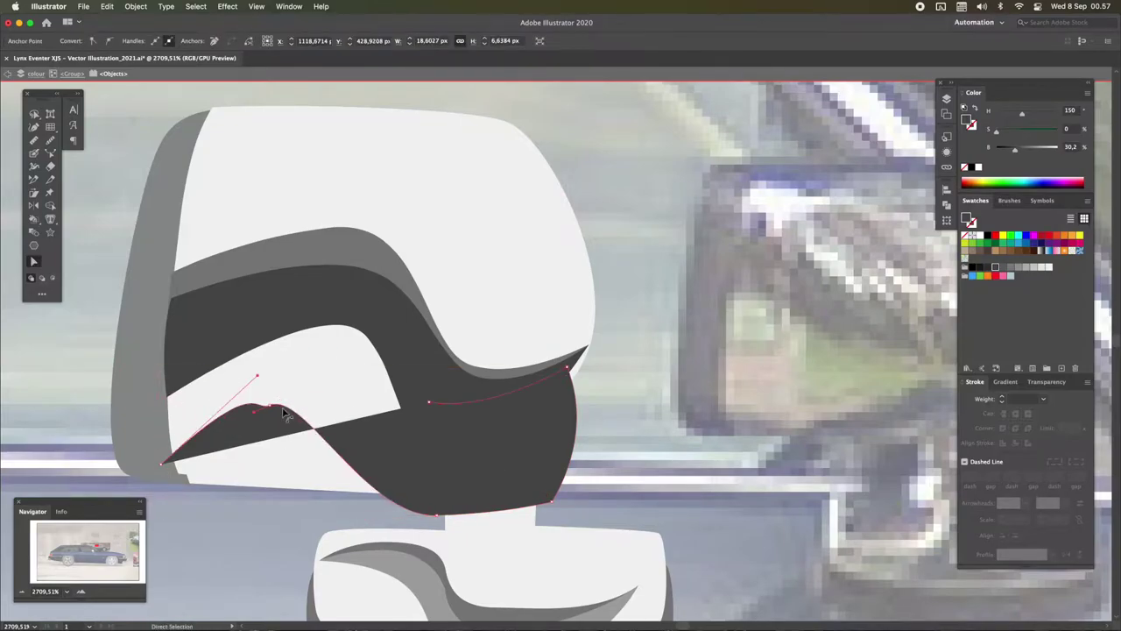
pyautogui.moveTo(286, 415); pyautogui.dragTo(346, 414)
pyautogui.click(567, 370)
pyautogui.click(569, 369)
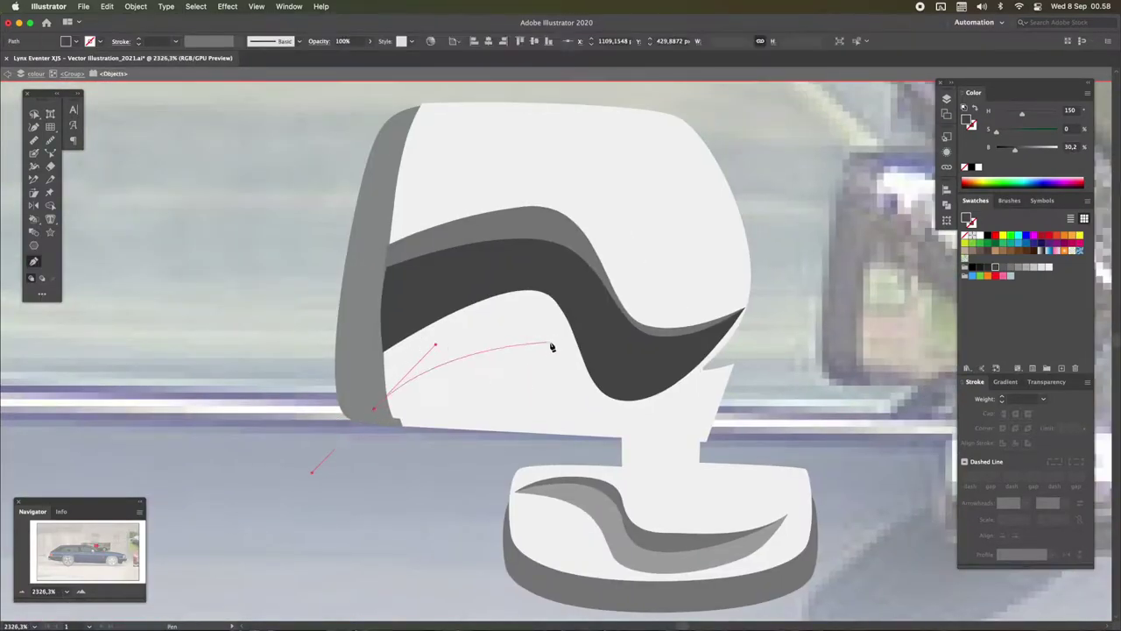
# Draw a tapering wave-shaped dark band ending in a point at the right edge
pyautogui.moveTo(550, 343); pyautogui.dragTo(576, 351)
pyautogui.moveTo(627, 425); pyautogui.dragTo(674, 429)
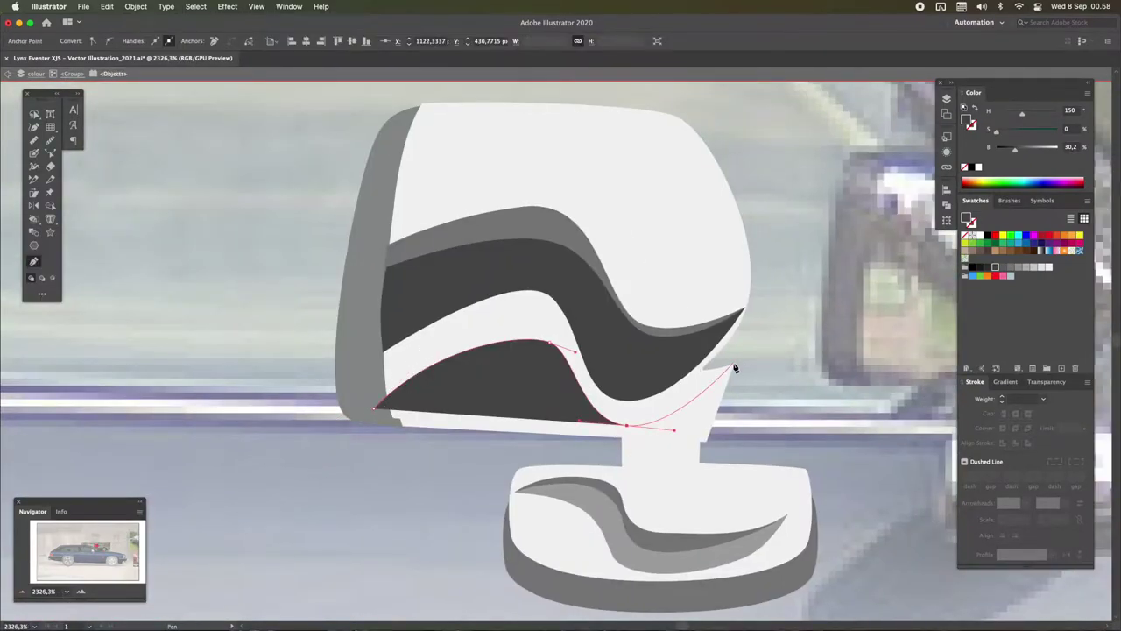
pyautogui.moveTo(745, 310); pyautogui.dragTo(616, 361)
pyautogui.moveTo(561, 262); pyautogui.dragTo(488, 247)
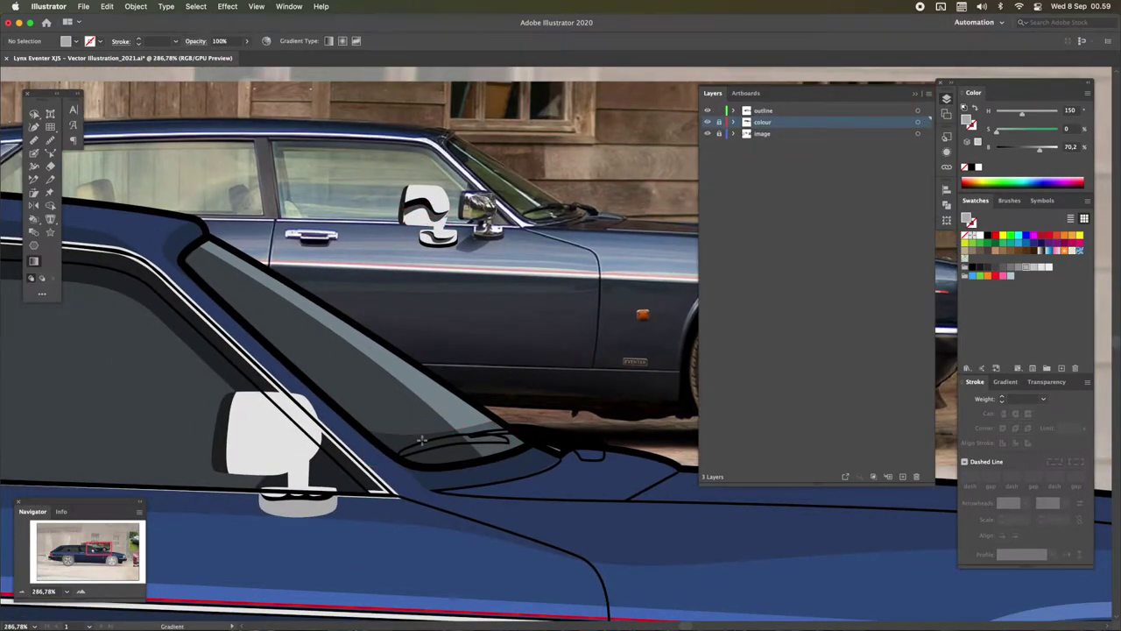
# Draw a light grey reflection band on the mirror head and check it in Outline view
pyautogui.click(422, 440)
pyautogui.click(946, 98)
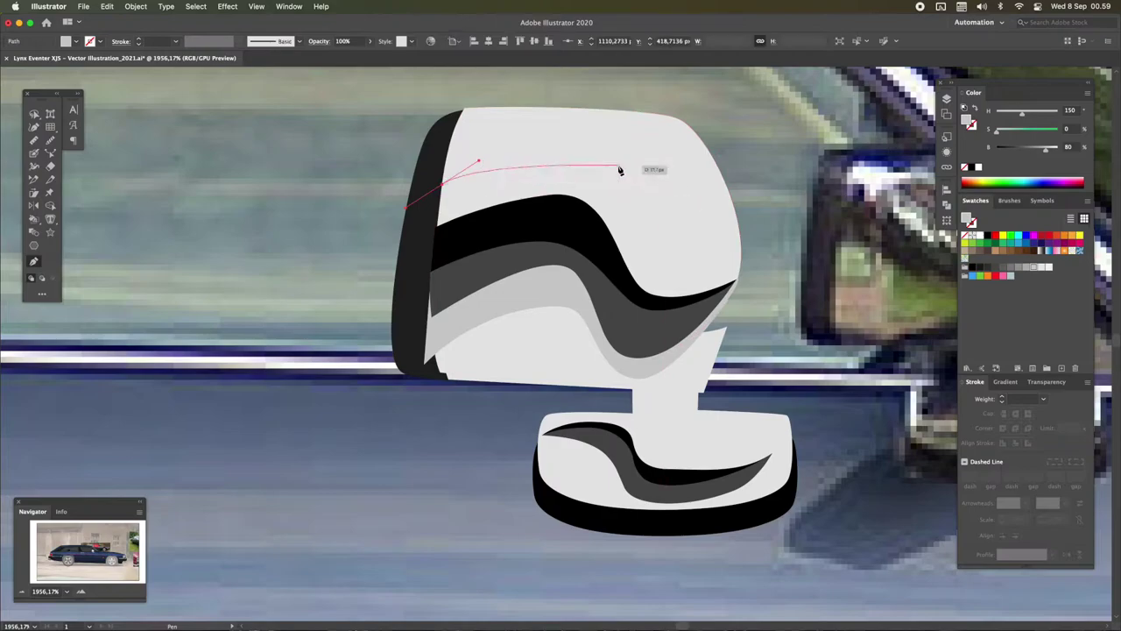
pyautogui.click(619, 169)
pyautogui.moveTo(734, 281); pyautogui.dragTo(833, 278)
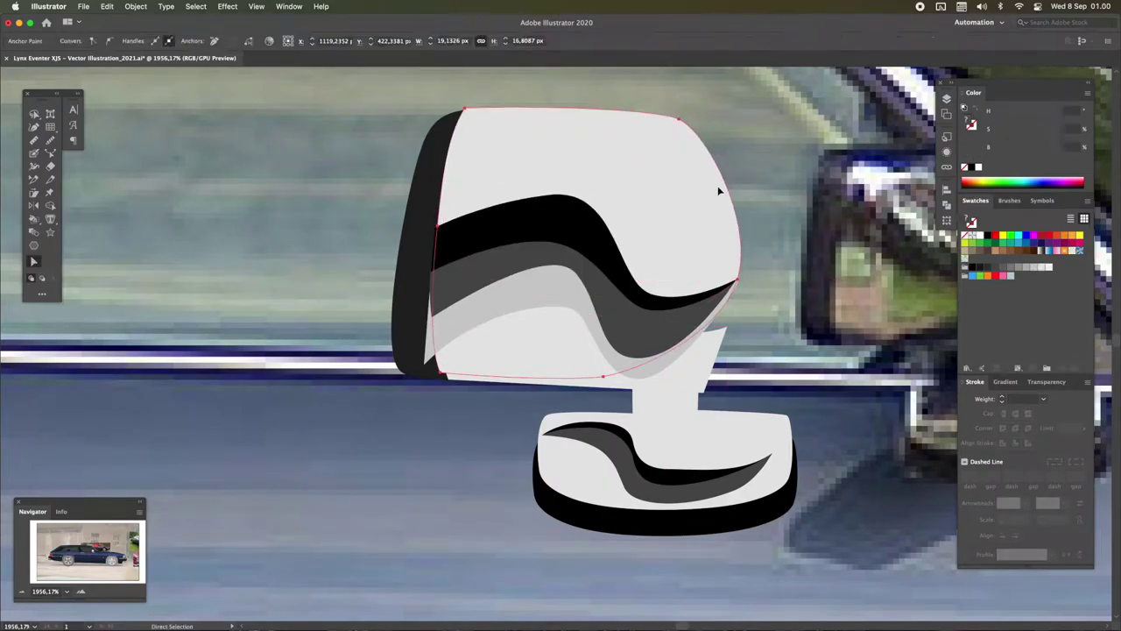
pyautogui.hotkey('ctrl', 'y')
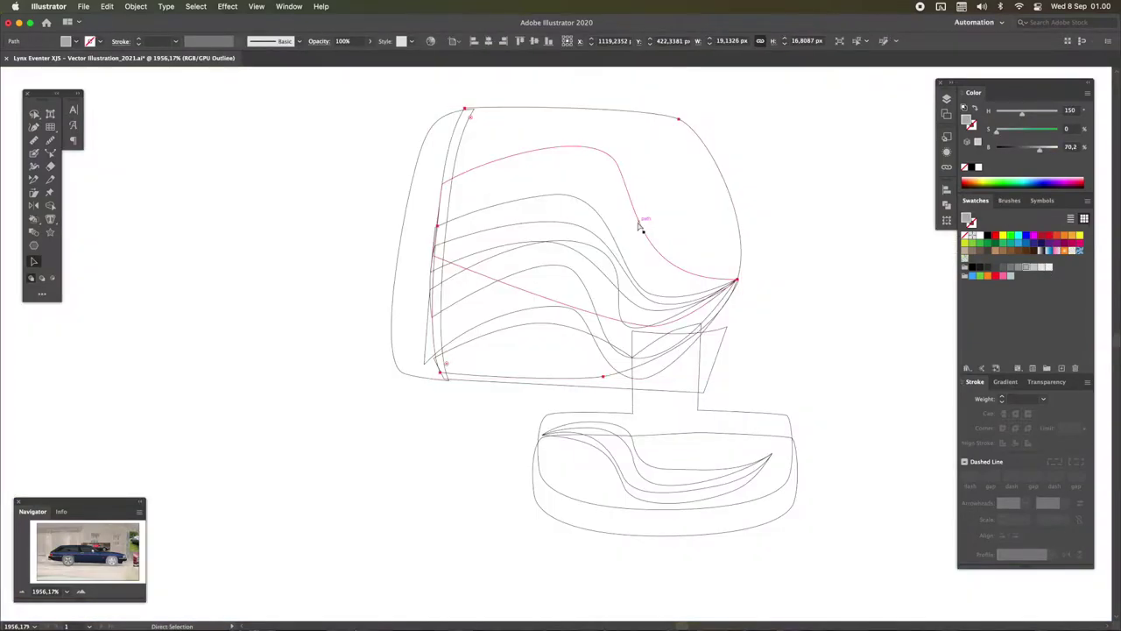
pyautogui.hotkey('ctrl', 'y')
pyautogui.hotkey('ctrl', 'y')
pyautogui.hotkey('ctrl', 'y')
# Isolate the mirror group and reshape the dark swoosh on the mirror base
pyautogui.click(405, 320)
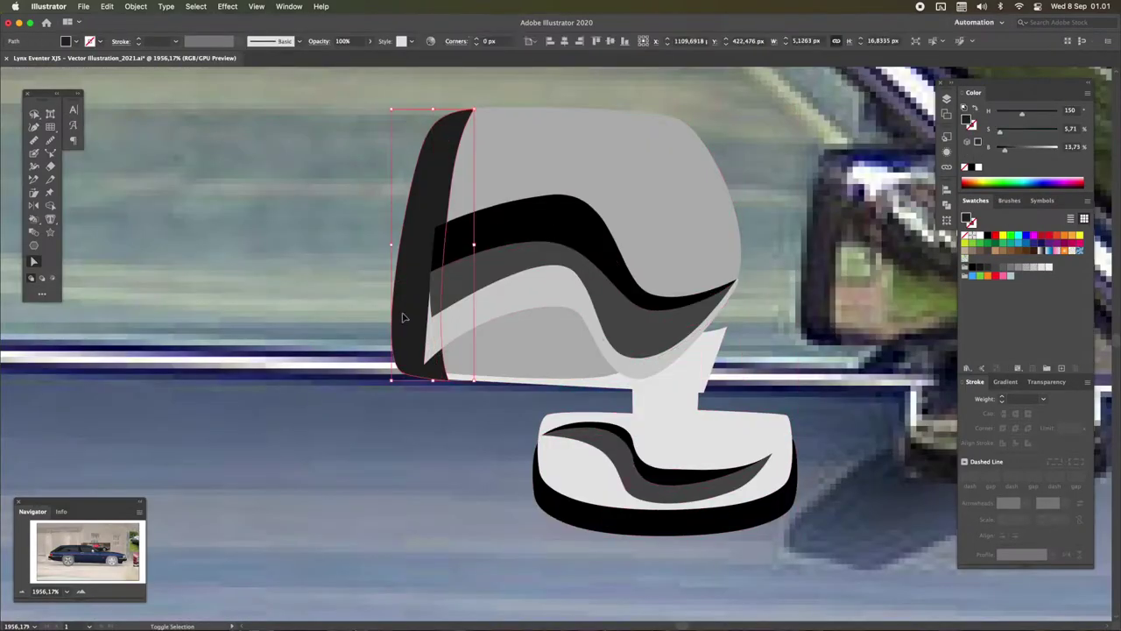
pyautogui.scroll(3, 405, 319)
pyautogui.click(595, 351)
pyautogui.scroll(-3, 708, 347)
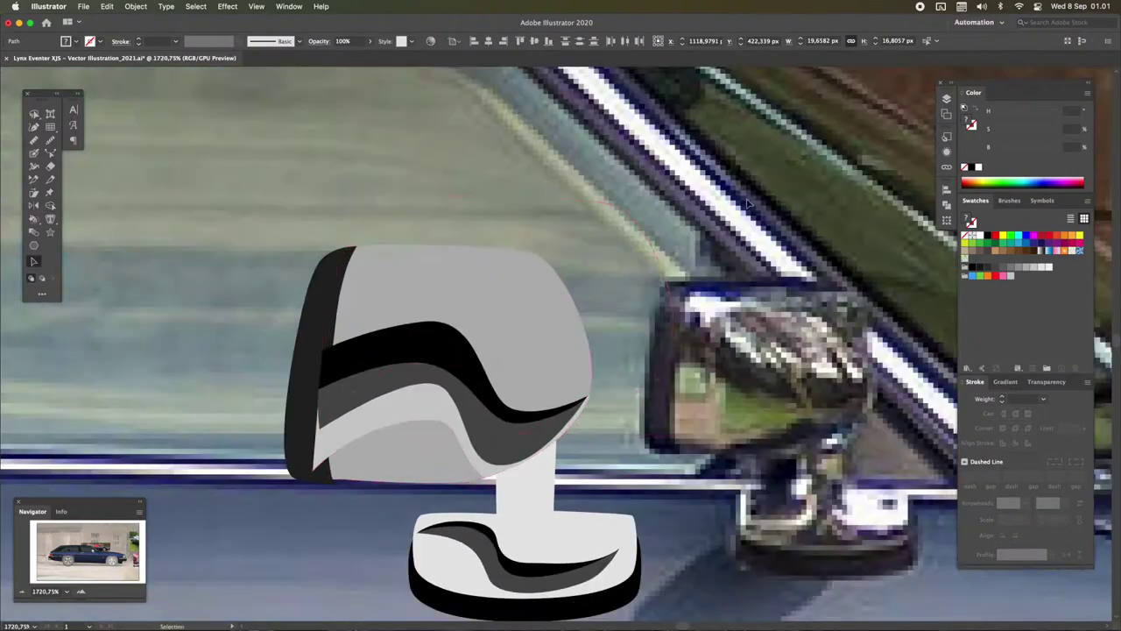
pyautogui.click(556, 379)
pyautogui.doubleClick(508, 312)
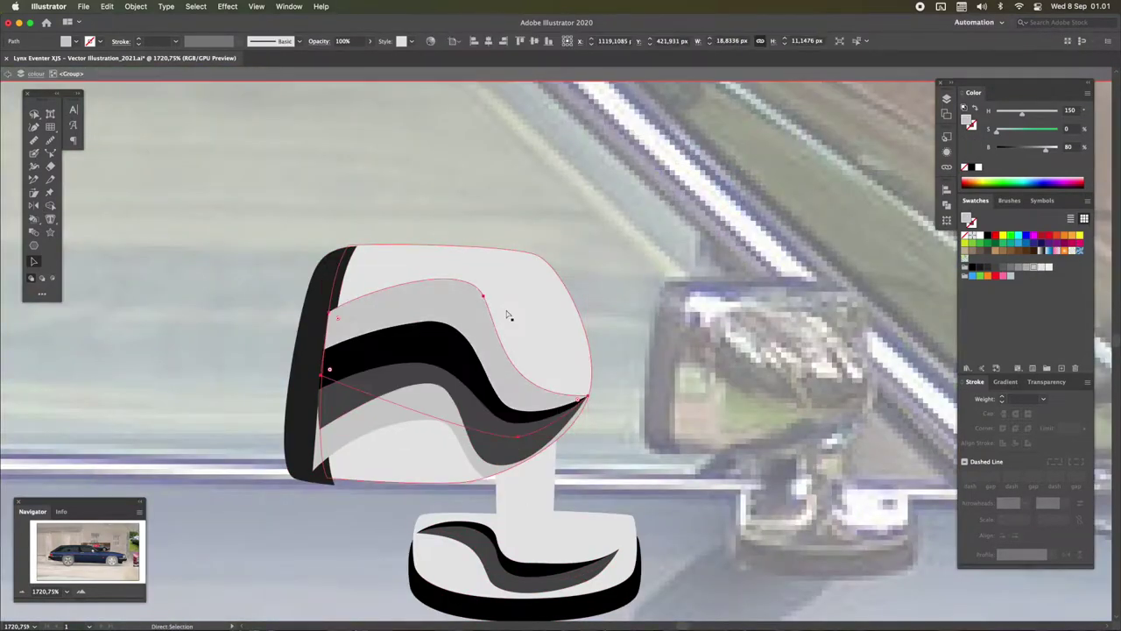
pyautogui.click(289, 324)
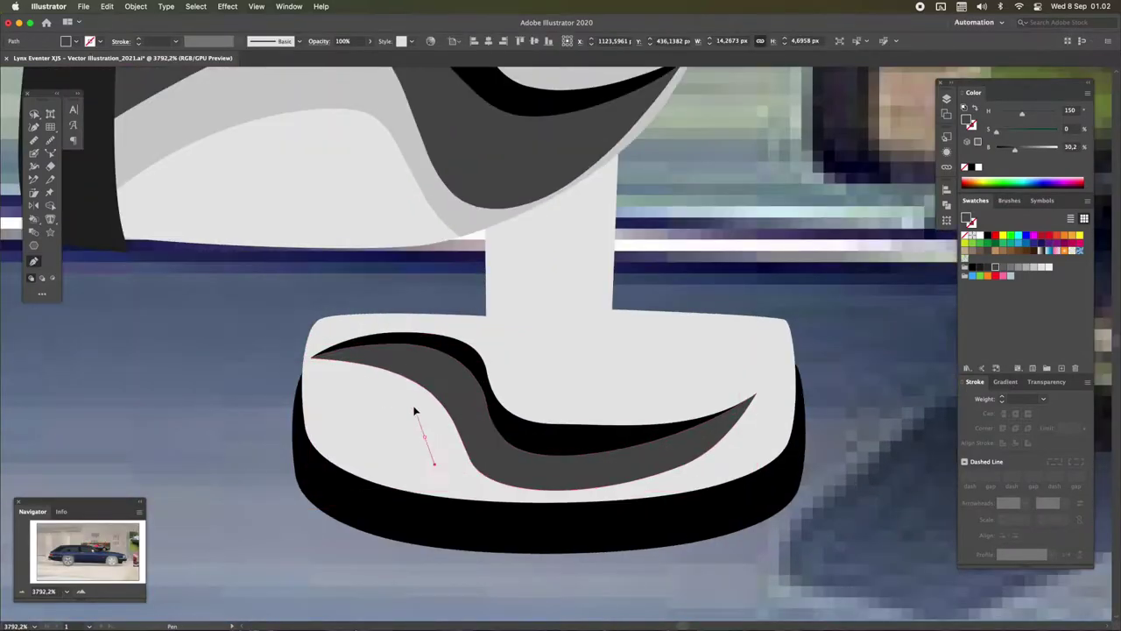
pyautogui.moveTo(589, 474); pyautogui.dragTo(433, 440)
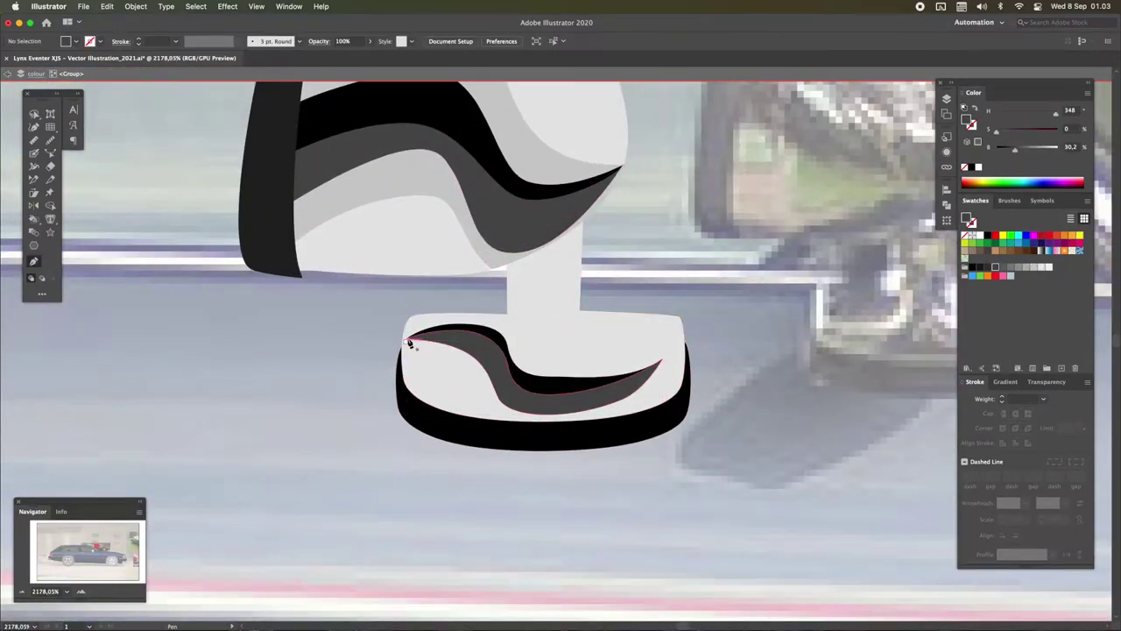
pyautogui.click(662, 361)
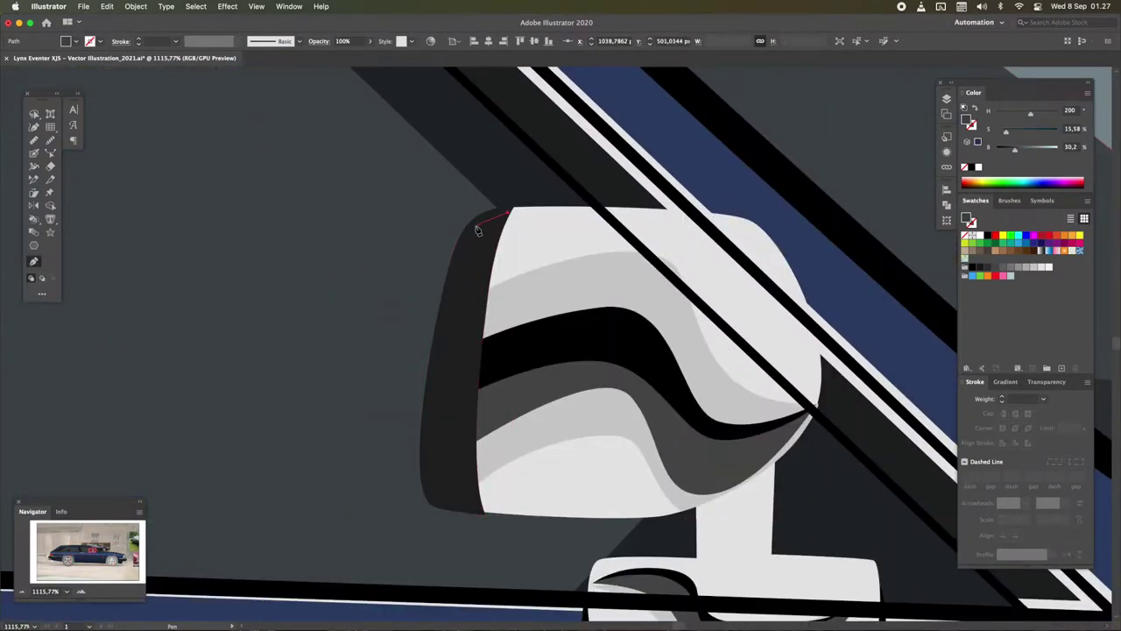
# Scroll the view away from the wing mirror toward the exhaust pipes
pyautogui.scroll(2, 539, 185)
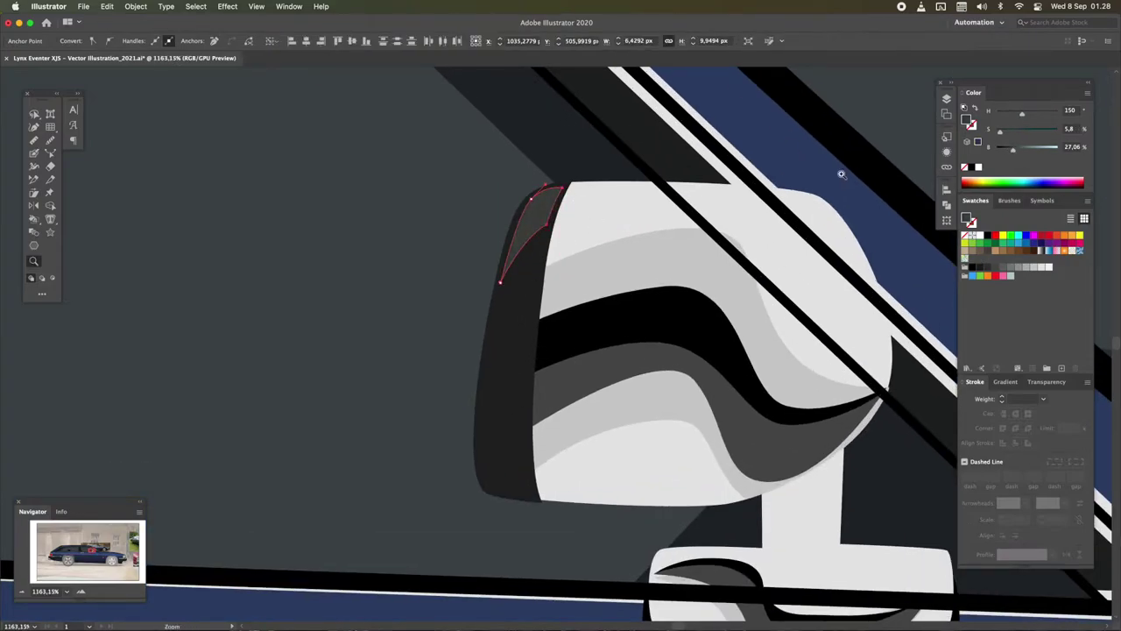
pyautogui.scroll(-5, 550, 313)
pyautogui.scroll(-3, 560, 316)
pyautogui.scroll(-5, 584, 325)
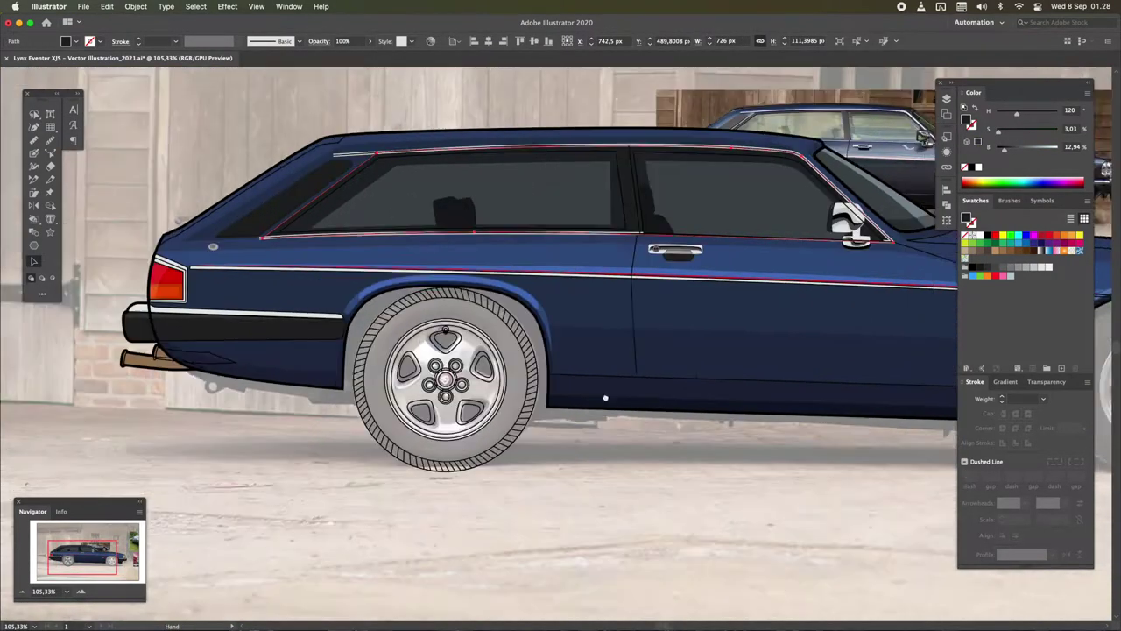
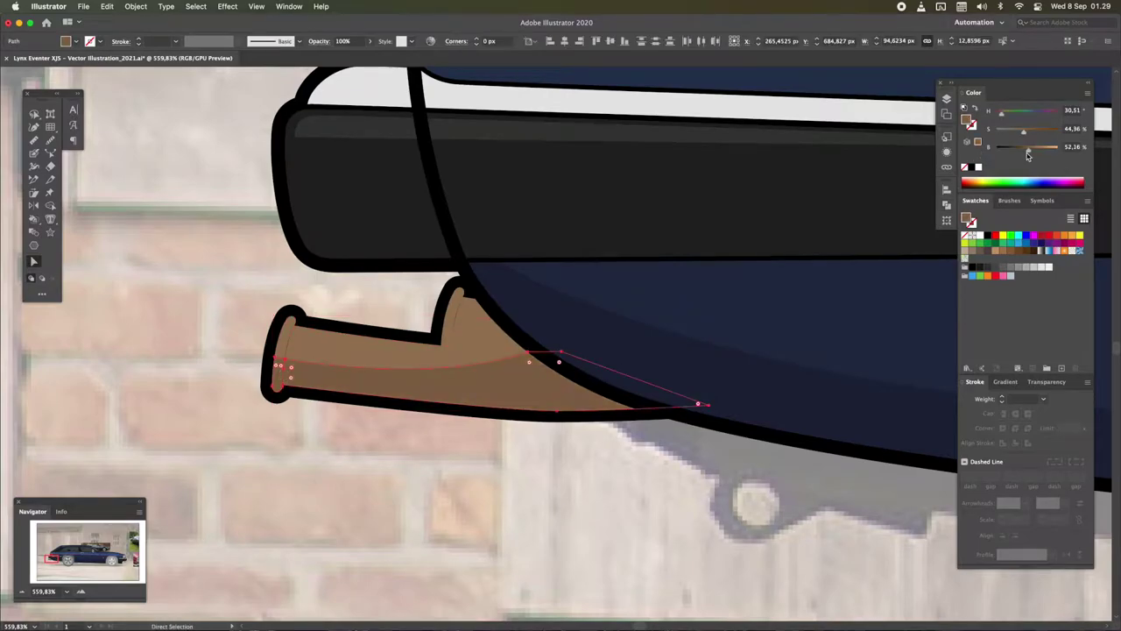
# Create a -0.5 px inset offset copy of the tail-light frame and fill it light grey
pyautogui.click(465, 331)
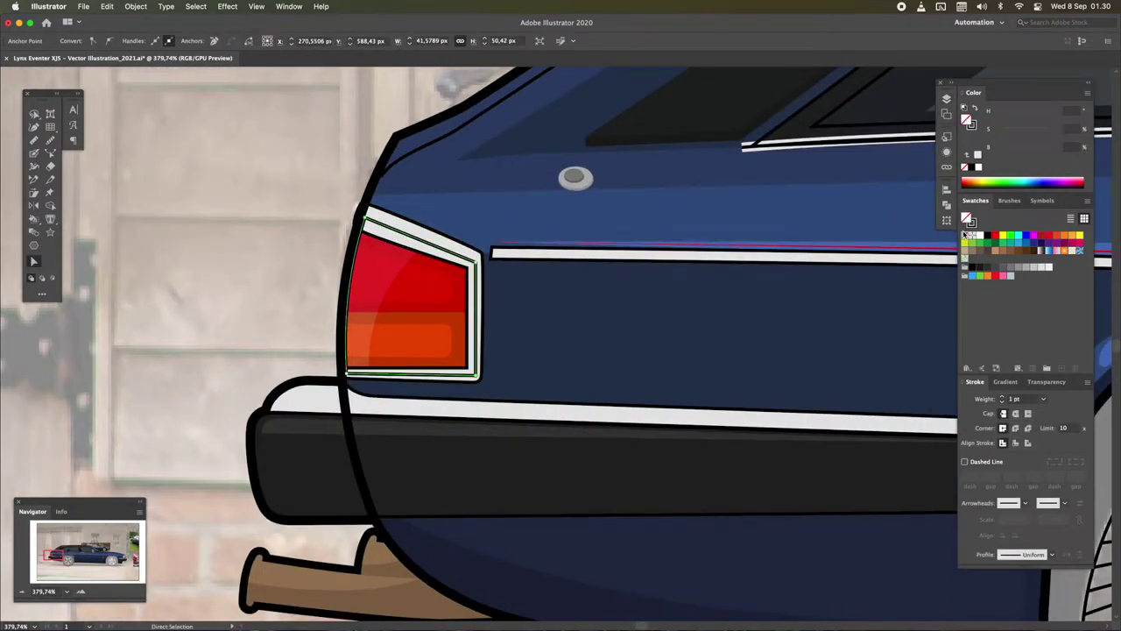
pyautogui.click(347, 263)
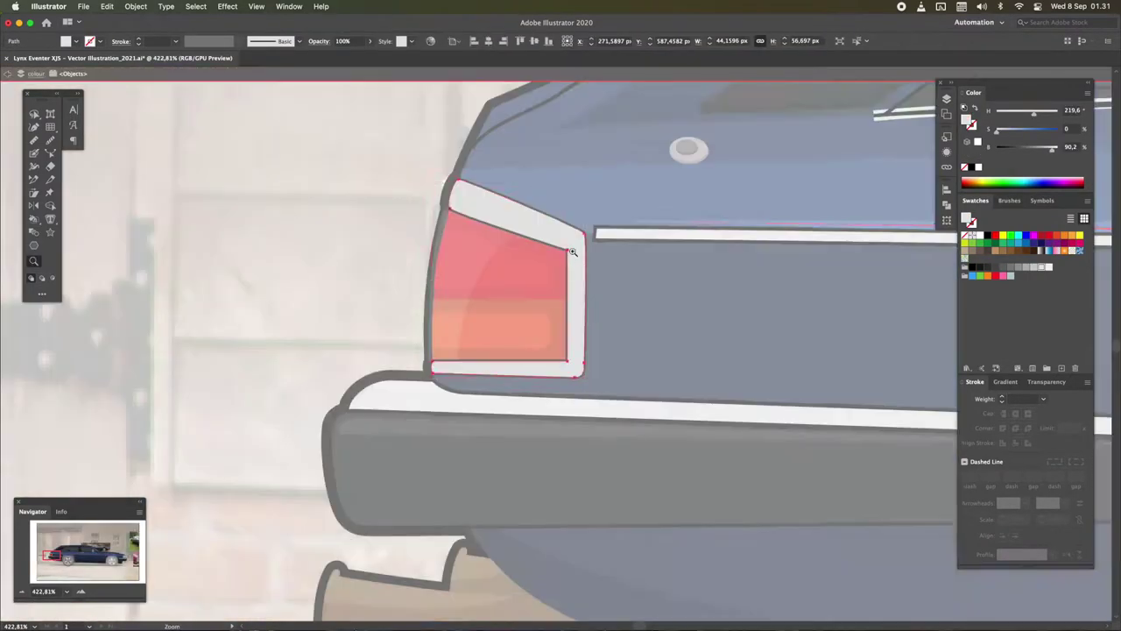
pyautogui.click(107, 6)
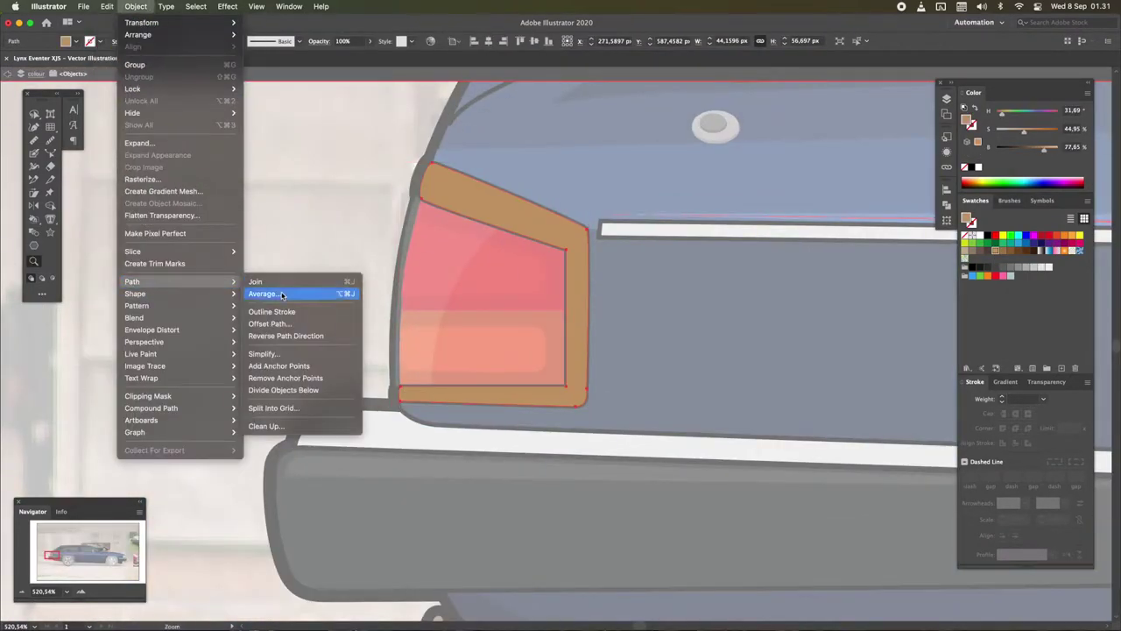
pyautogui.click(275, 318)
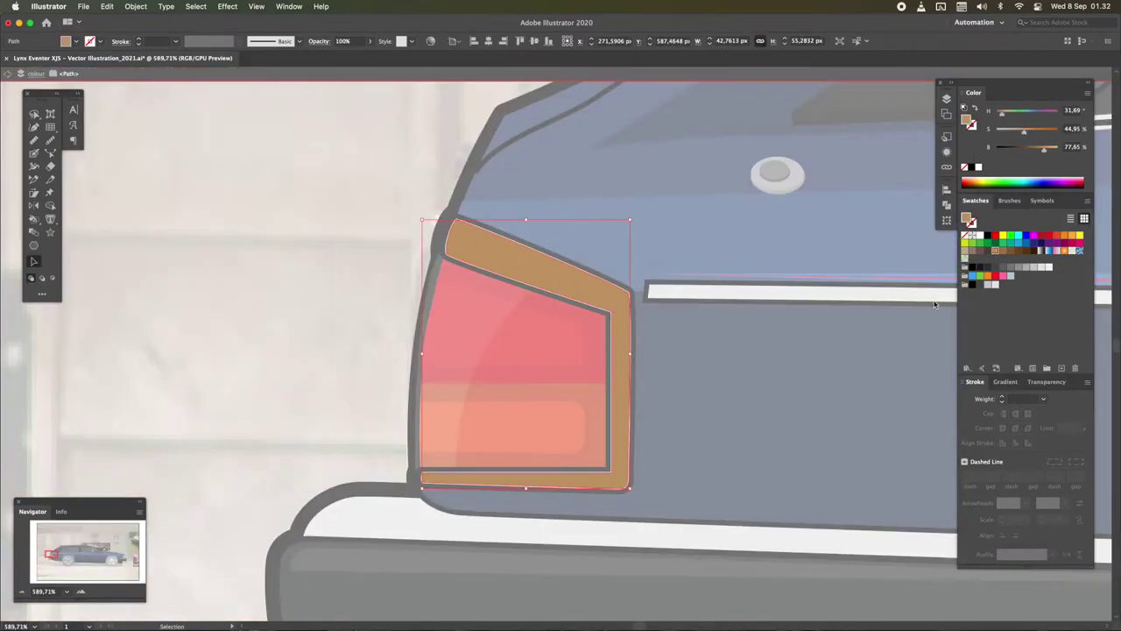
pyautogui.click(996, 286)
pyautogui.hotkey('ctrl', 'shift', 'a')
pyautogui.press('p')
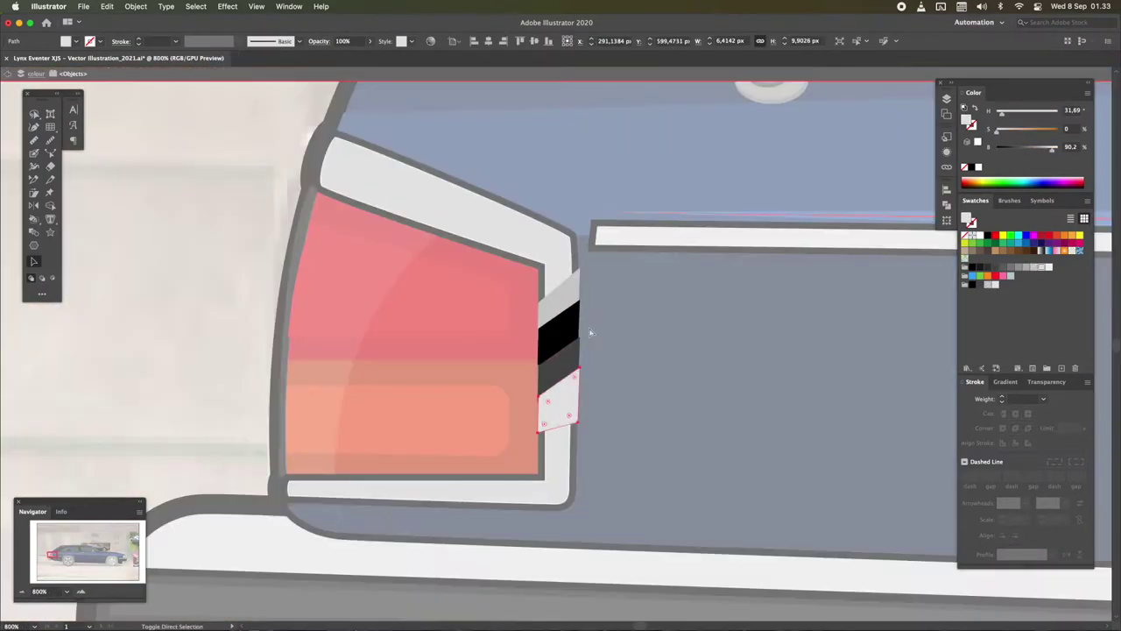
# Clip the stripe shapes inside the tail-light frame and select the black striped group
pyautogui.hotkey('ctrl', '7')
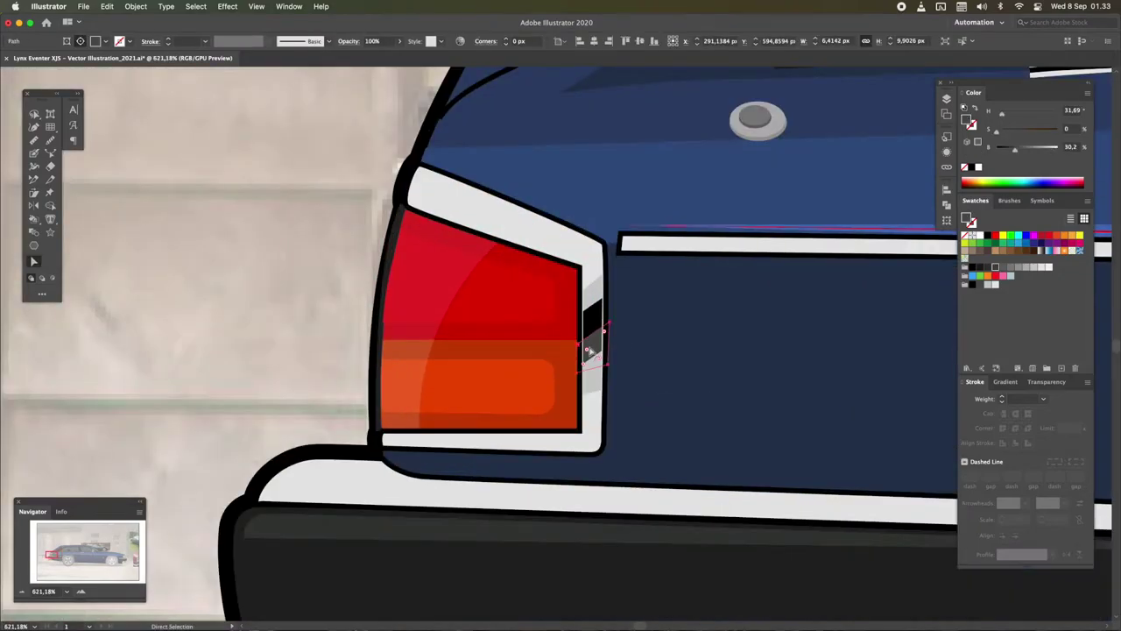
pyautogui.click(583, 352)
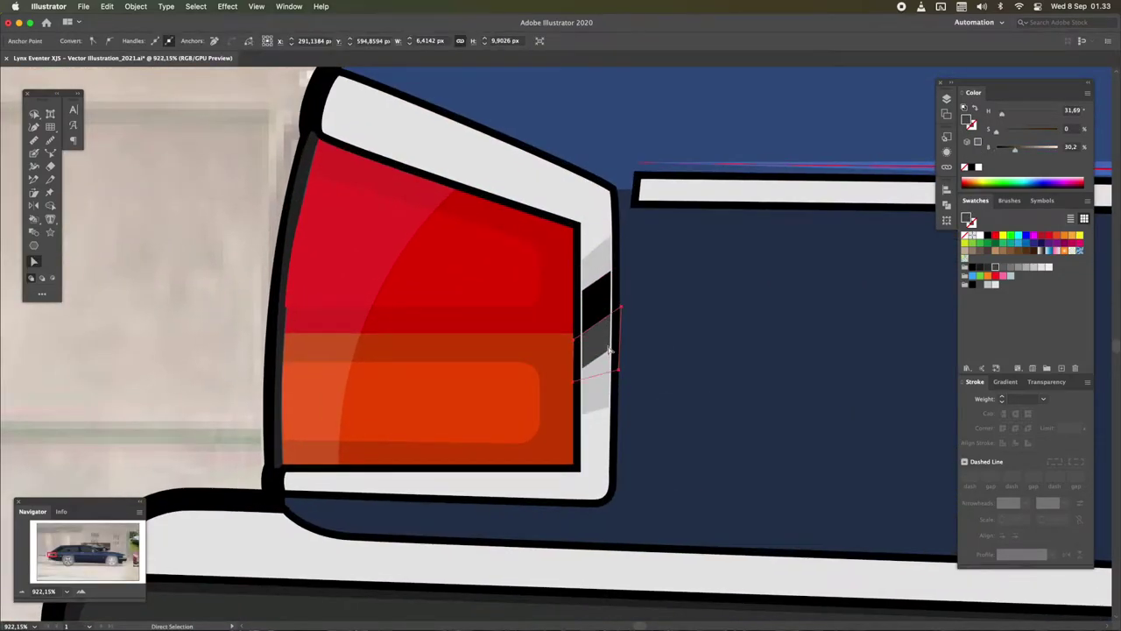
pyautogui.keyDown('alt'); pyautogui.click(650, 329); pyautogui.keyUp('alt')
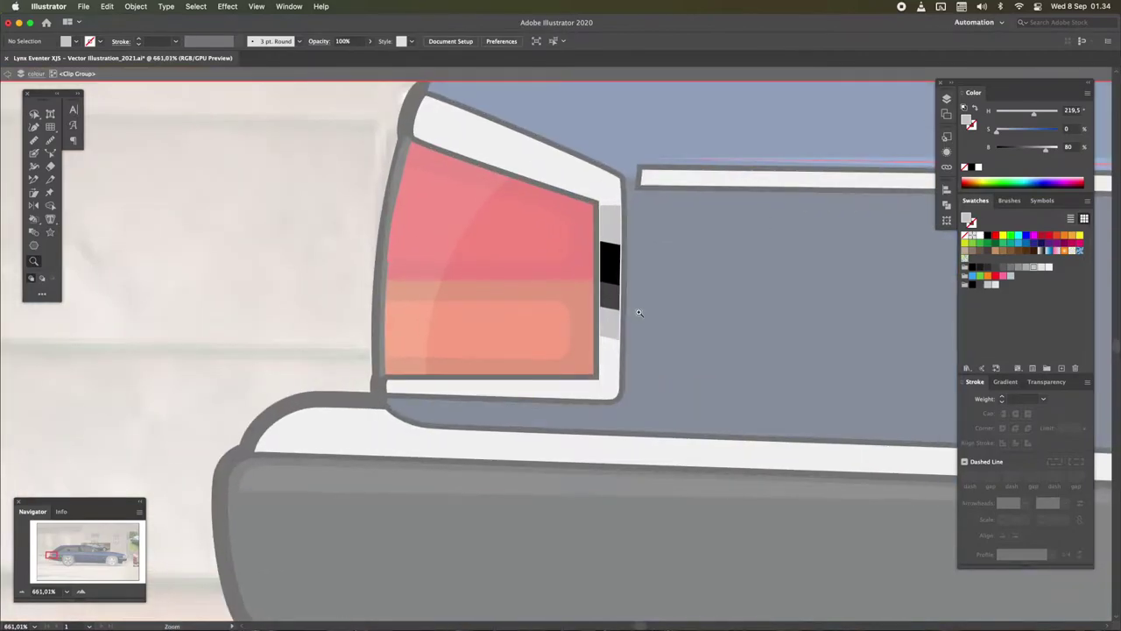
pyautogui.click(446, 129)
pyautogui.press('v')
pyautogui.click(740, 358)
pyautogui.scroll(3, 576, 210)
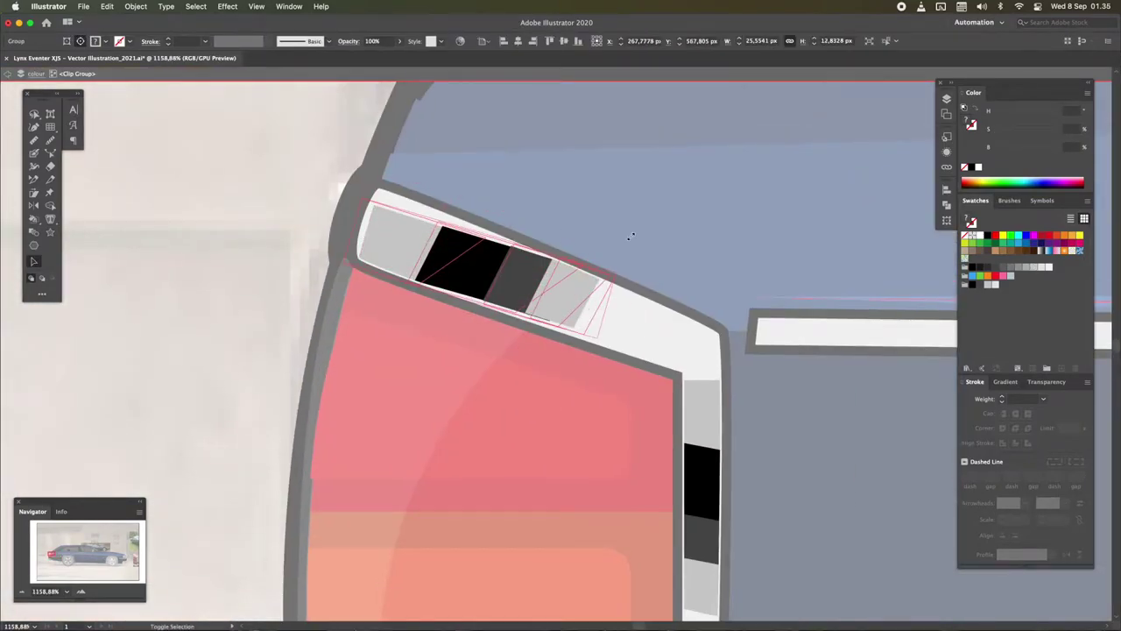
# Move the striped reflection piece up onto the tail-light frame's top edge
pyautogui.doubleClick(474, 263)
pyautogui.moveTo(543, 289)
pyautogui.mouseDown()
pyautogui.moveTo(567, 261)
pyautogui.moveTo(536, 219)
pyautogui.mouseUp()
pyautogui.press('z')
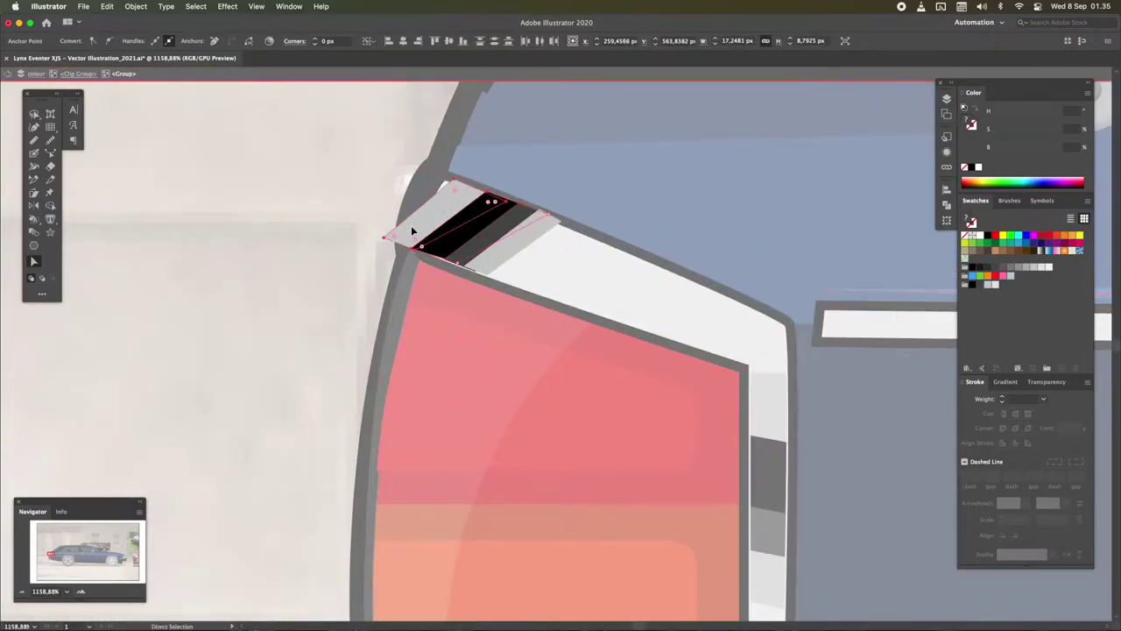
pyautogui.scroll(3, 585, 196)
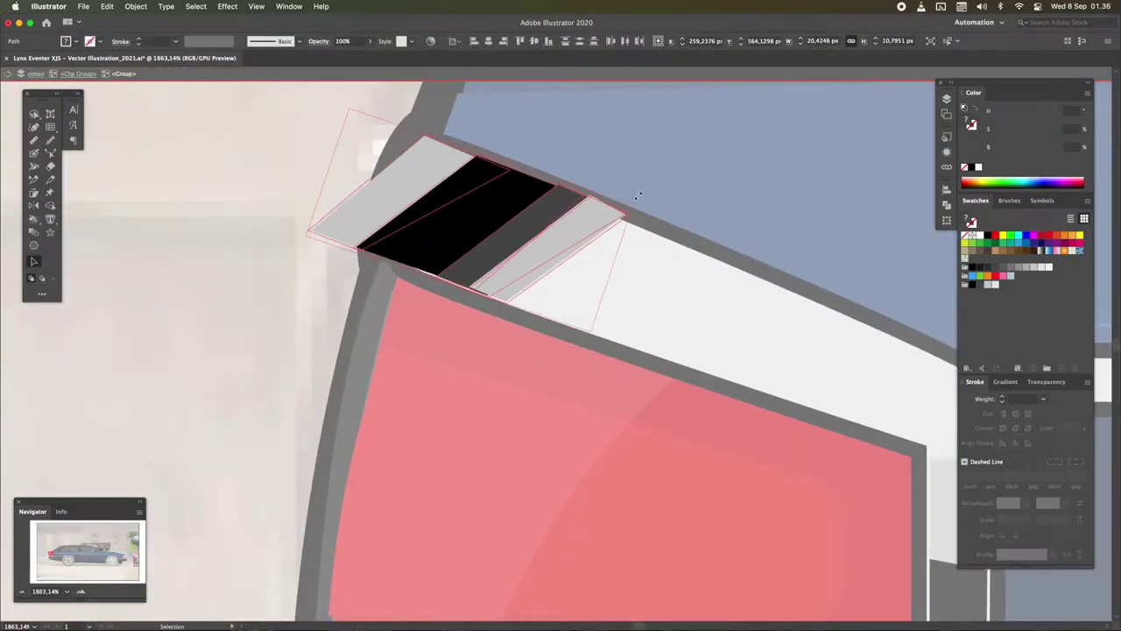
pyautogui.hotkey('ctrl', 'shift', 'a')
pyautogui.scroll(-5, 638, 194)
pyautogui.scroll(-2, 619, 255)
pyautogui.scroll(2, 685, 259)
# Enter the tail-light clip group and its nested group holding the black piece
pyautogui.press('v')
pyautogui.scroll(2, 545, 412)
pyautogui.doubleClick(545, 412)
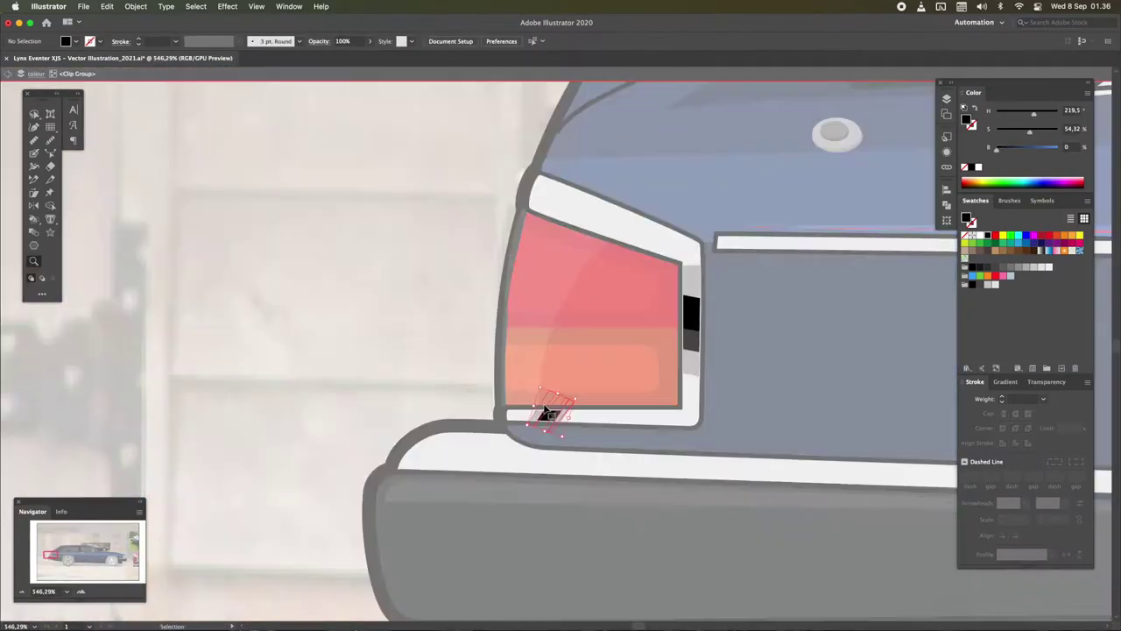
pyautogui.scroll(2, 545, 412)
pyautogui.doubleClick(606, 398)
pyautogui.scroll(-5, 456, 491)
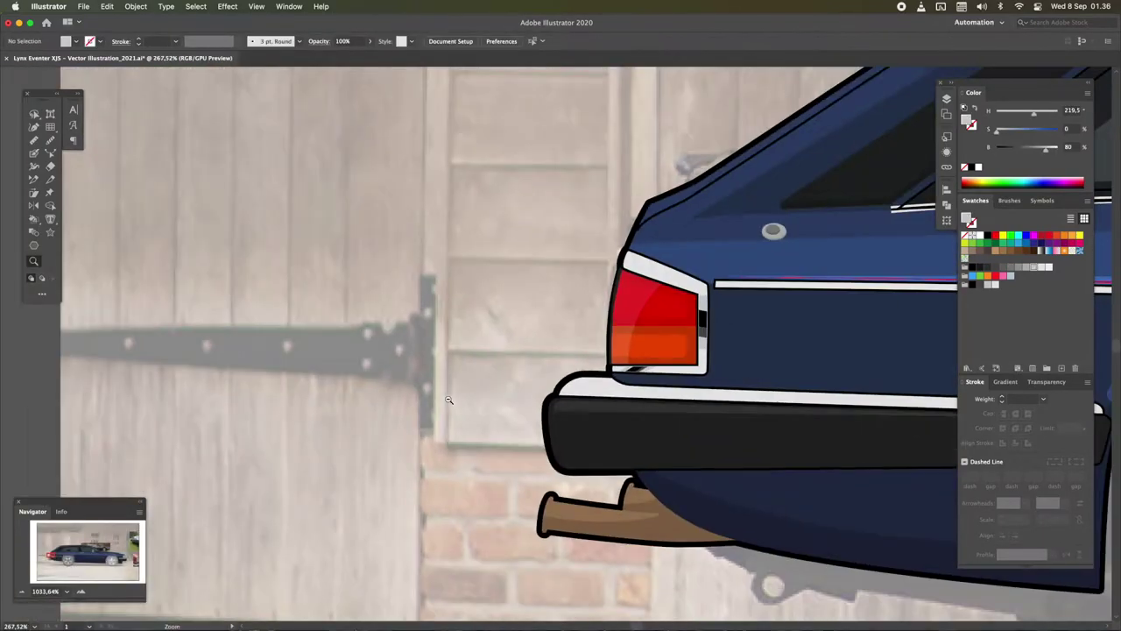
# Stretch the black tail-light piece into a taller skewed strip
pyautogui.doubleClick(489, 254)
pyautogui.doubleClick(746, 385)
pyautogui.scroll(2, 744, 368)
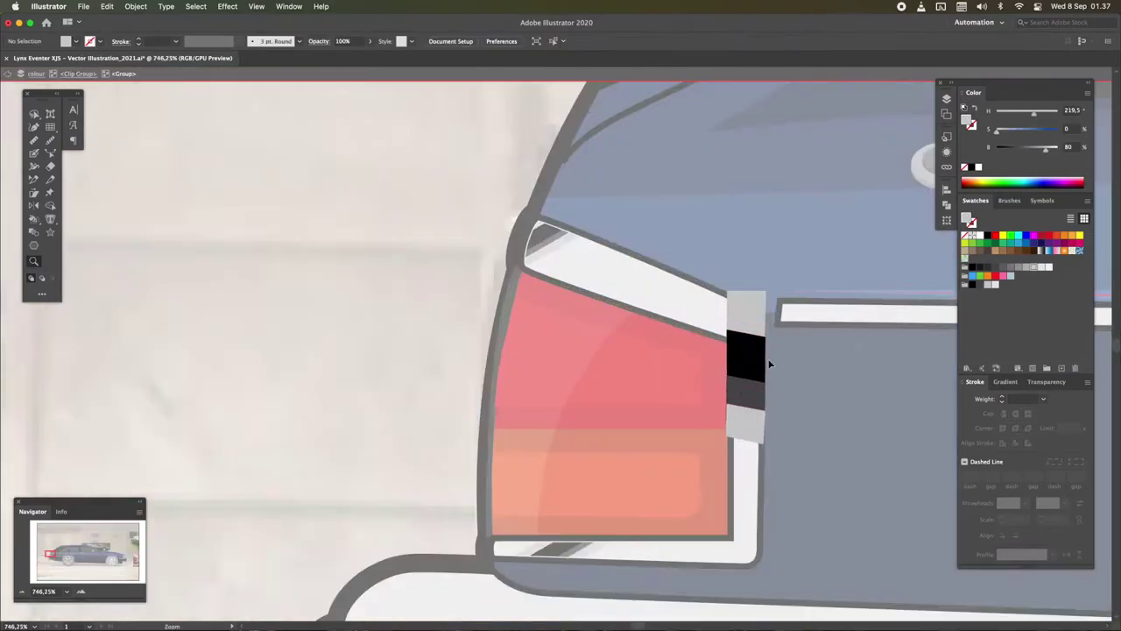
pyautogui.moveTo(761, 259); pyautogui.dragTo(745, 356)
pyautogui.scroll(-1, 795, 186)
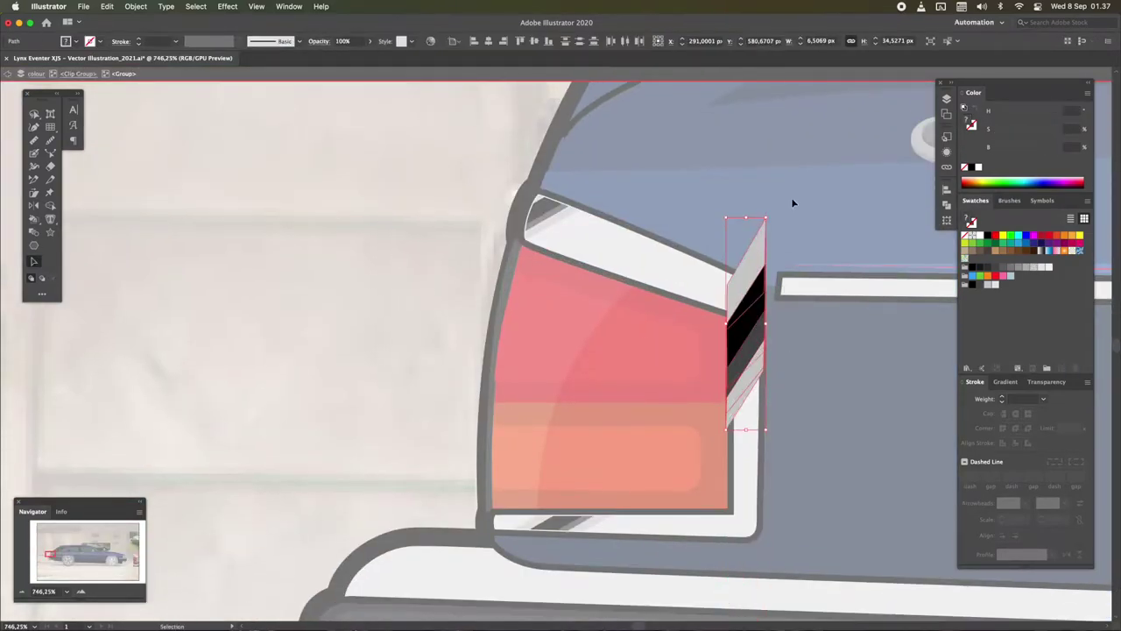
pyautogui.scroll(-5, 767, 233)
pyautogui.scroll(4, 607, 368)
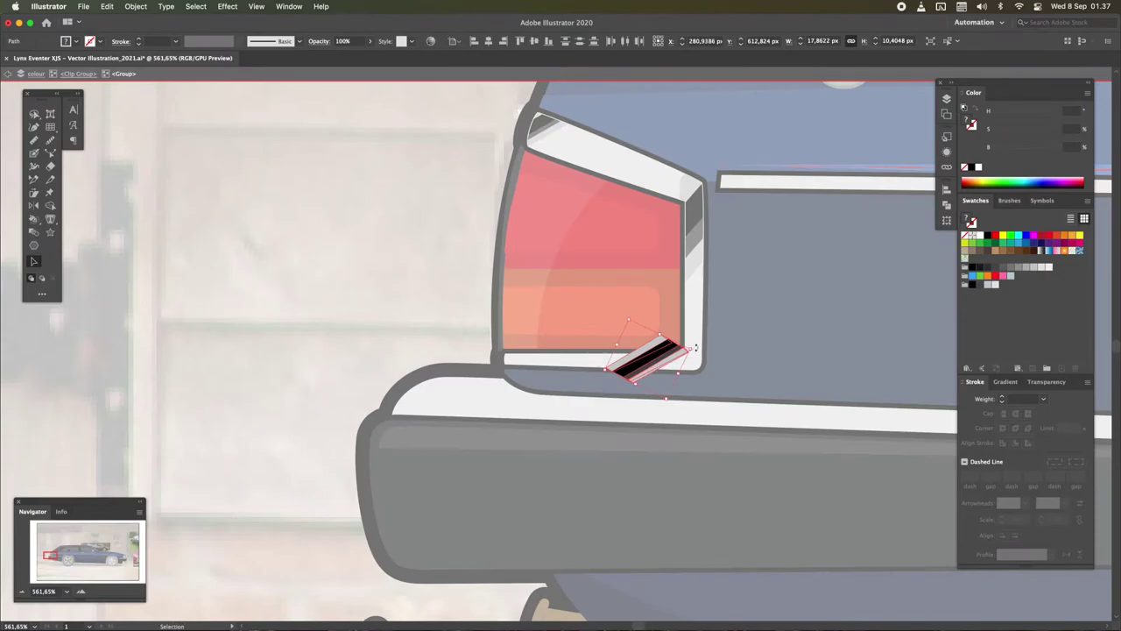
pyautogui.scroll(-2, 606, 368)
pyautogui.scroll(-2, 606, 369)
pyautogui.scroll(2, 726, 303)
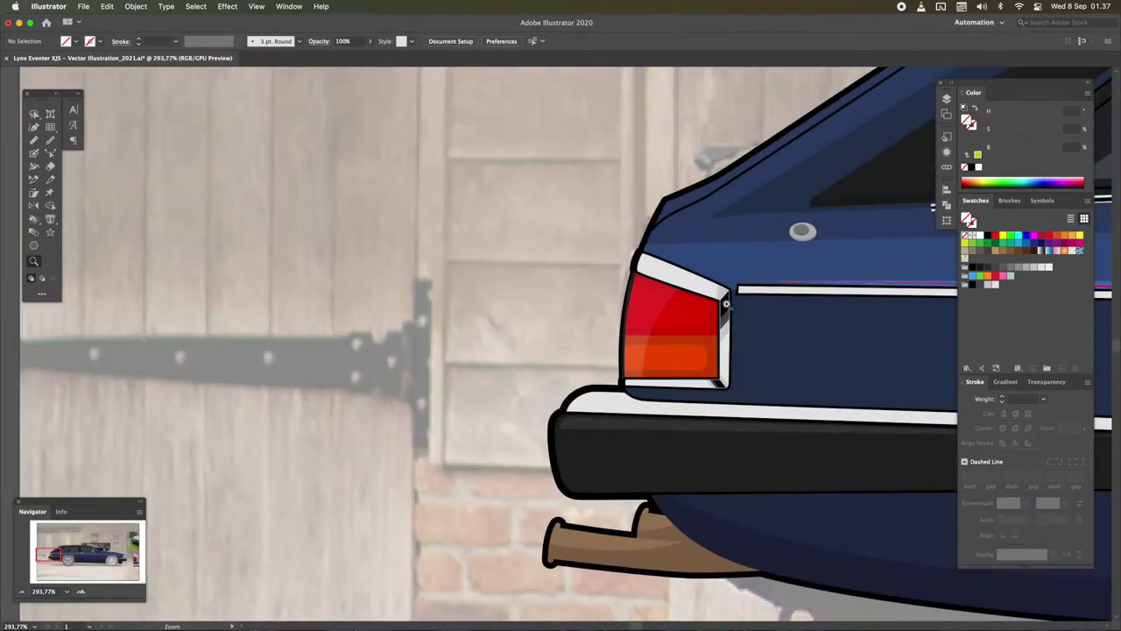
pyautogui.scroll(3, 789, 218)
pyautogui.scroll(-1, 543, 290)
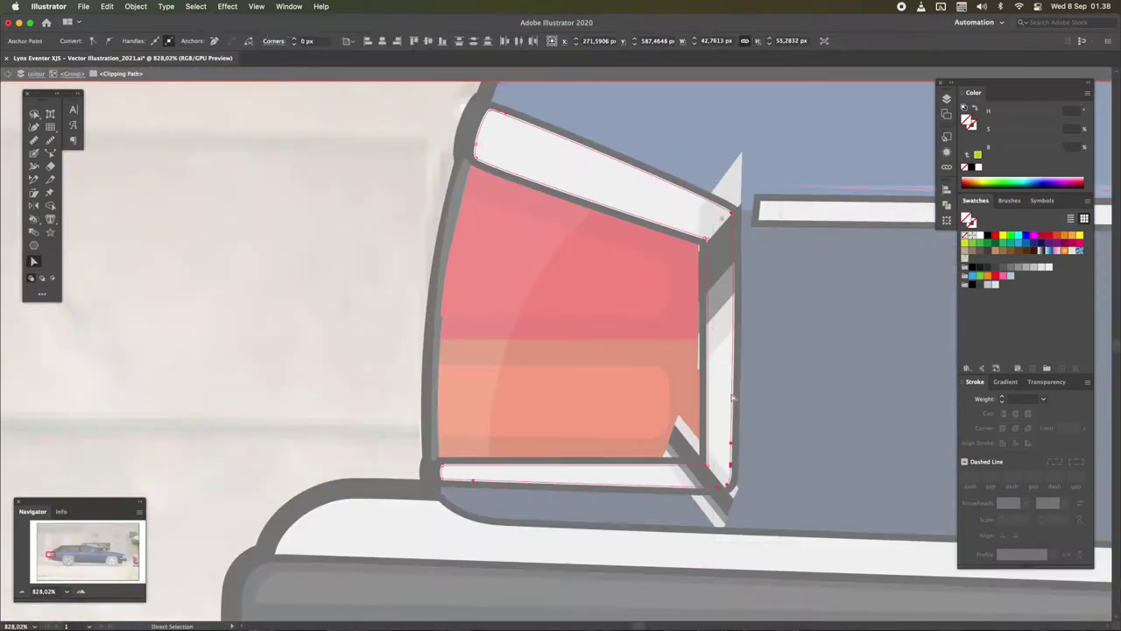
# Refine the tail-light frame's clipping path and its lower strip
pyautogui.click(543, 290)
pyautogui.scroll(5, 706, 390)
pyautogui.click(891, 378)
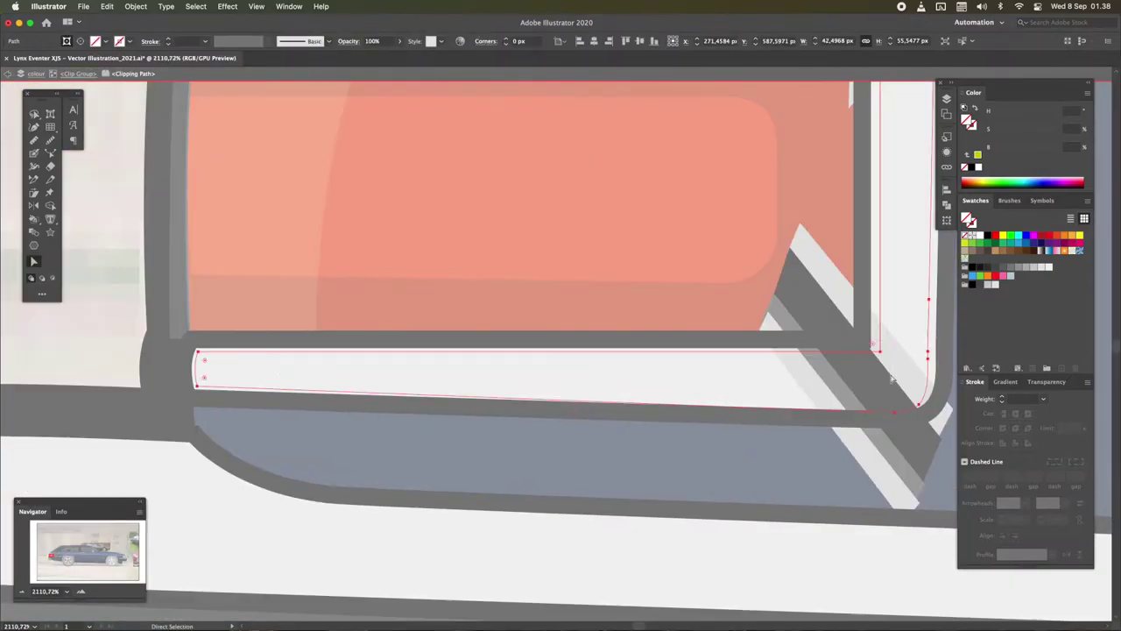
pyautogui.scroll(-2, 755, 351)
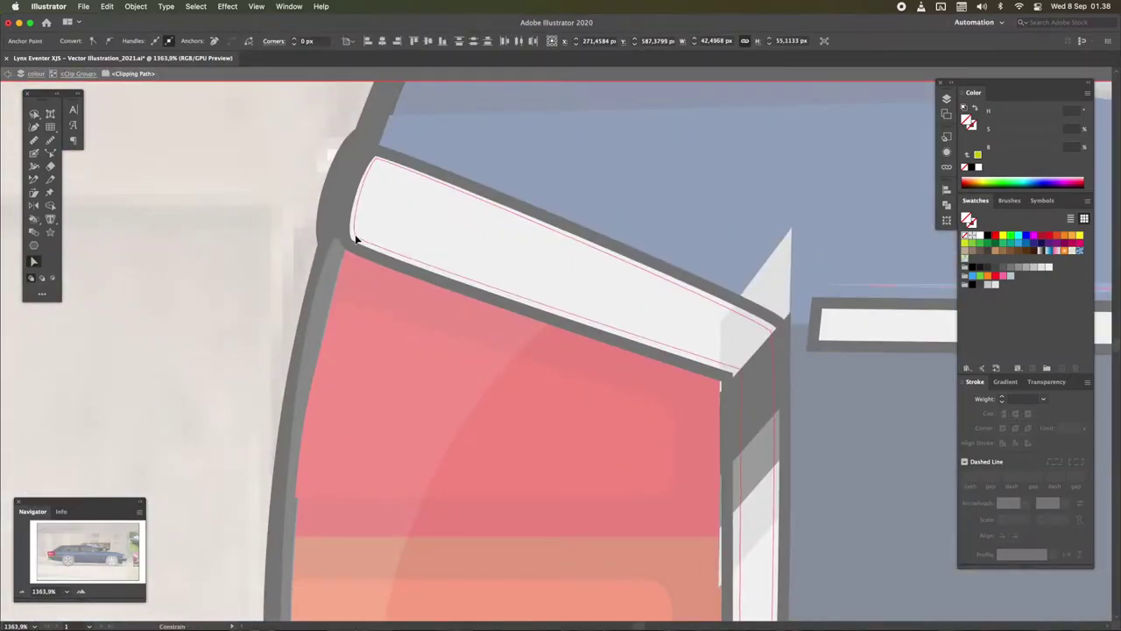
pyautogui.press('Escape')
pyautogui.scroll(-5, 500, 349)
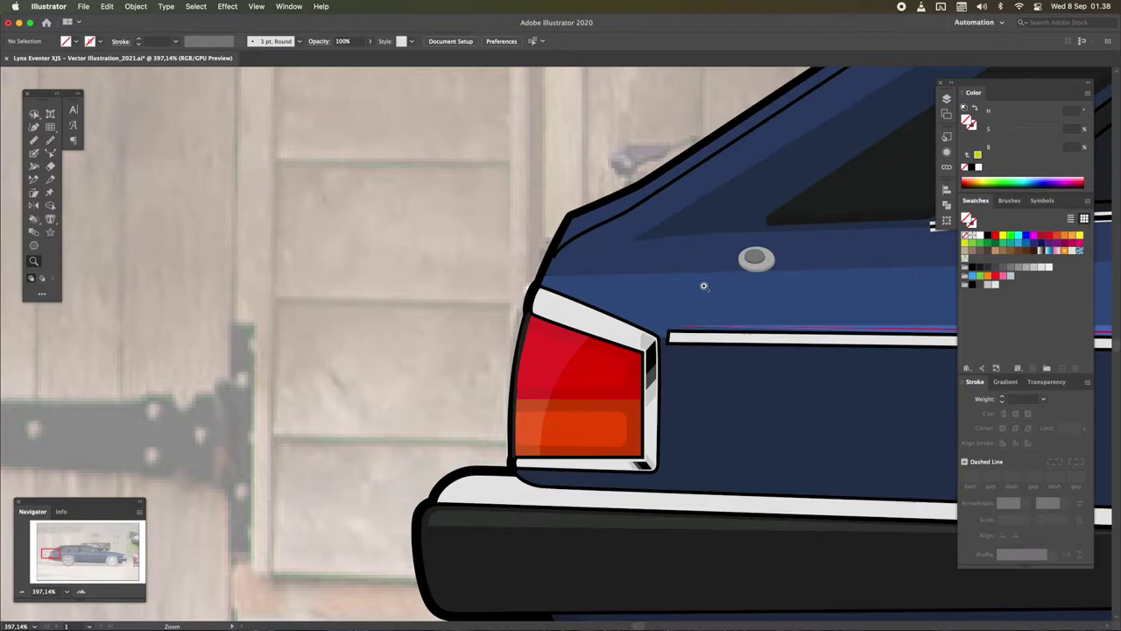
pyautogui.scroll(2, 666, 307)
pyautogui.scroll(-4, 657, 350)
pyautogui.scroll(4, 663, 500)
pyautogui.scroll(2, 666, 495)
# Deselect everything to view the whole car and save the illustration
pyautogui.click(686, 592)
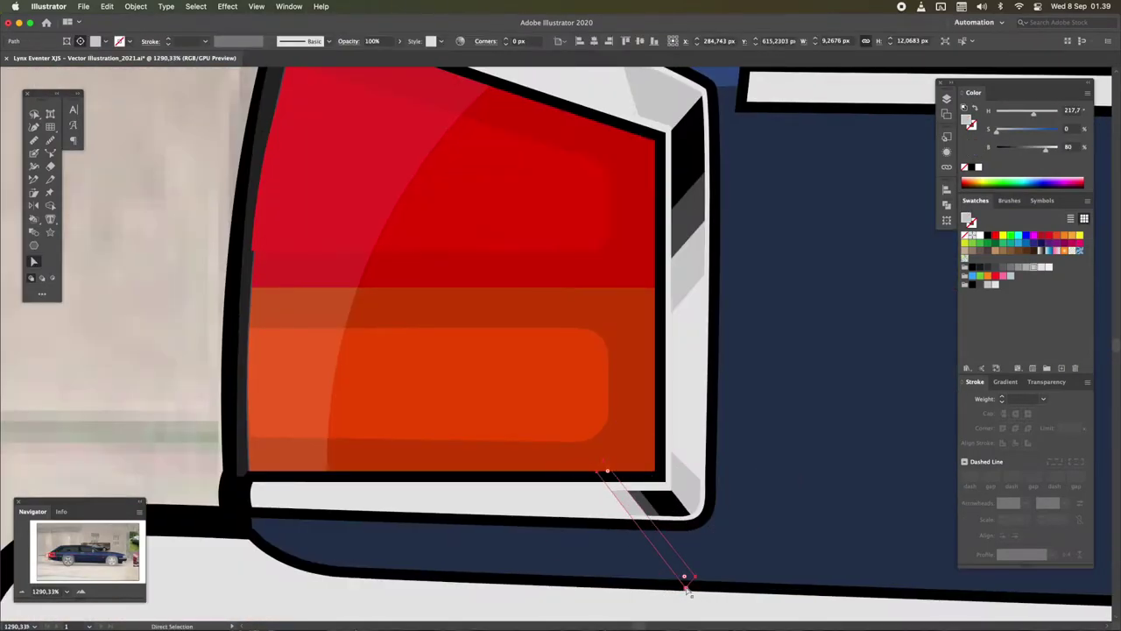
pyautogui.hotkey('ctrl', 'shift', 'a')
pyautogui.scroll(-5, 683, 526)
pyautogui.scroll(-5, 679, 438)
pyautogui.hotkey('ctrl', 's')
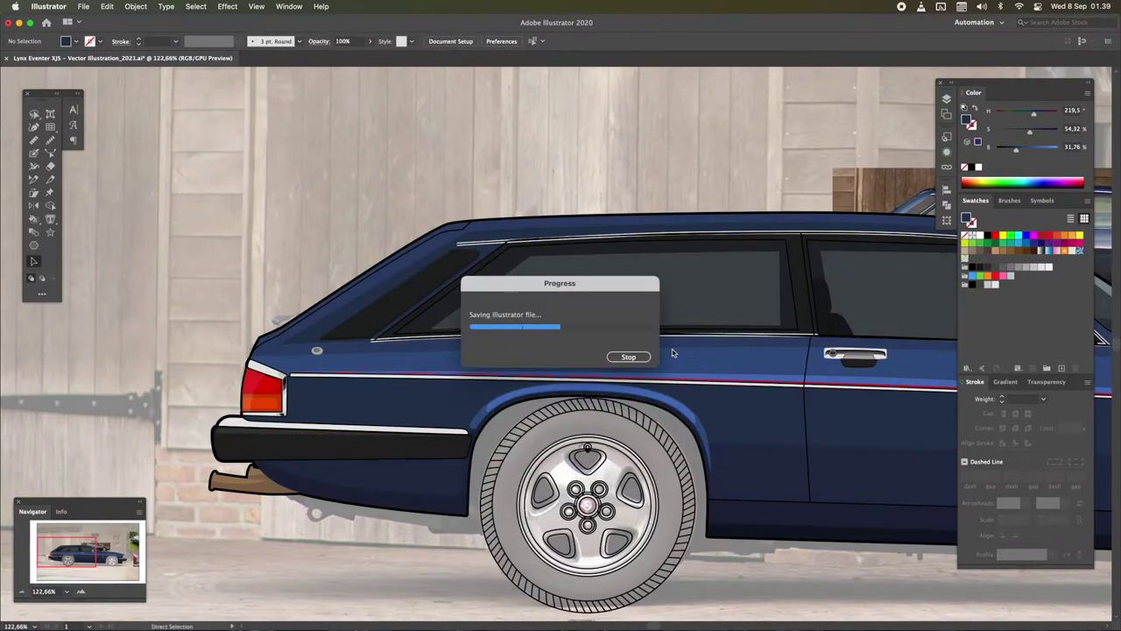
# Select the white side trim strip with the Direct Selection tool
pyautogui.scroll(5, 248, 333)
pyautogui.scroll(3, 237, 188)
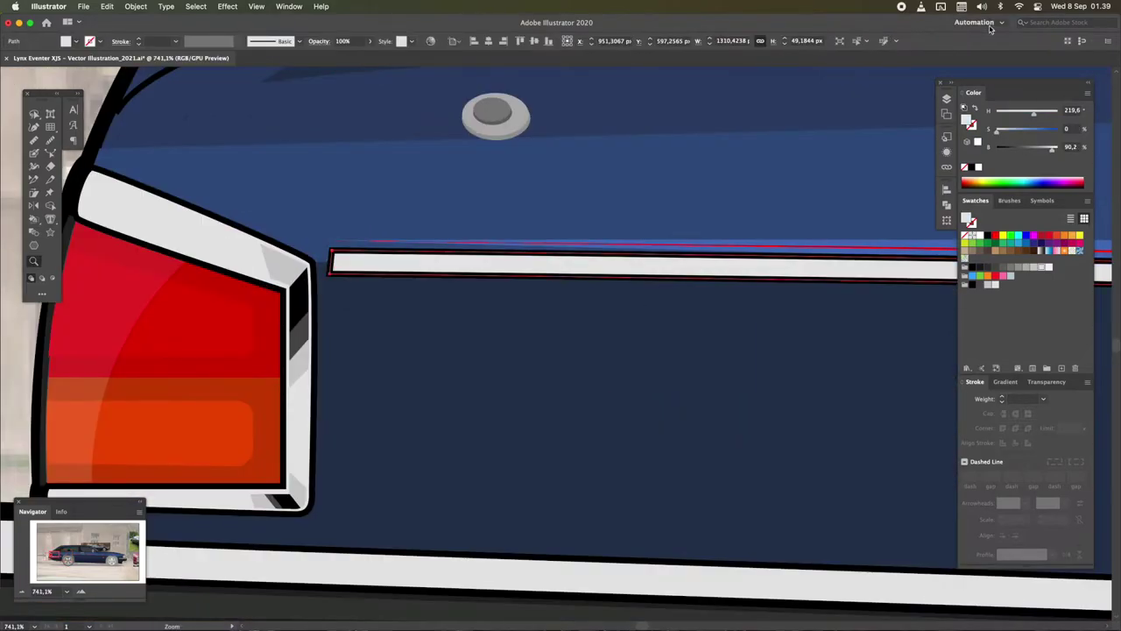
pyautogui.press('a')
pyautogui.click(739, 344)
pyautogui.press('F7')
pyautogui.press('F7')
pyautogui.scroll(-3, 471, 318)
pyautogui.scroll(2, 504, 396)
pyautogui.scroll(3, 370, 357)
pyautogui.scroll(-6, 371, 357)
pyautogui.scroll(3, 613, 350)
# Apply a gradient to the white side trim strip
pyautogui.press('g')
pyautogui.scroll(2, 788, 316)
pyautogui.click(787, 311)
pyautogui.scroll(-5, 787, 326)
pyautogui.scroll(-2, 787, 326)
pyautogui.scroll(3, 390, 304)
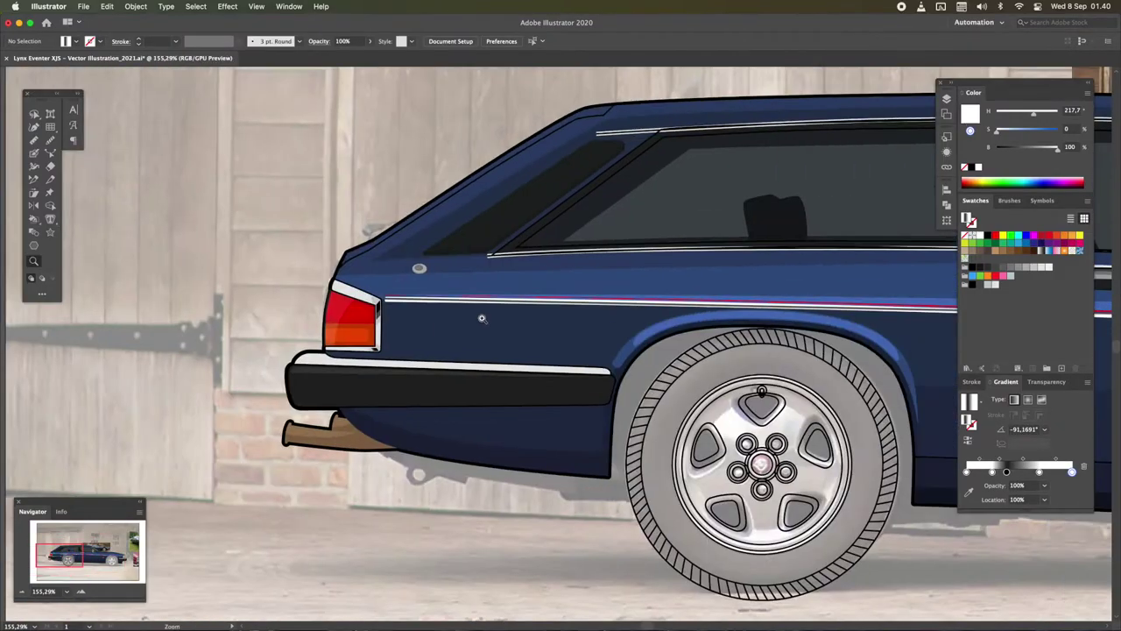
pyautogui.scroll(2, 390, 305)
# Make a -0.7 px inset offset copy of the trim strip
pyautogui.press('v')
pyautogui.doubleClick(390, 305)
pyautogui.scroll(-3, 390, 305)
pyautogui.hscroll(3, 739, 318)
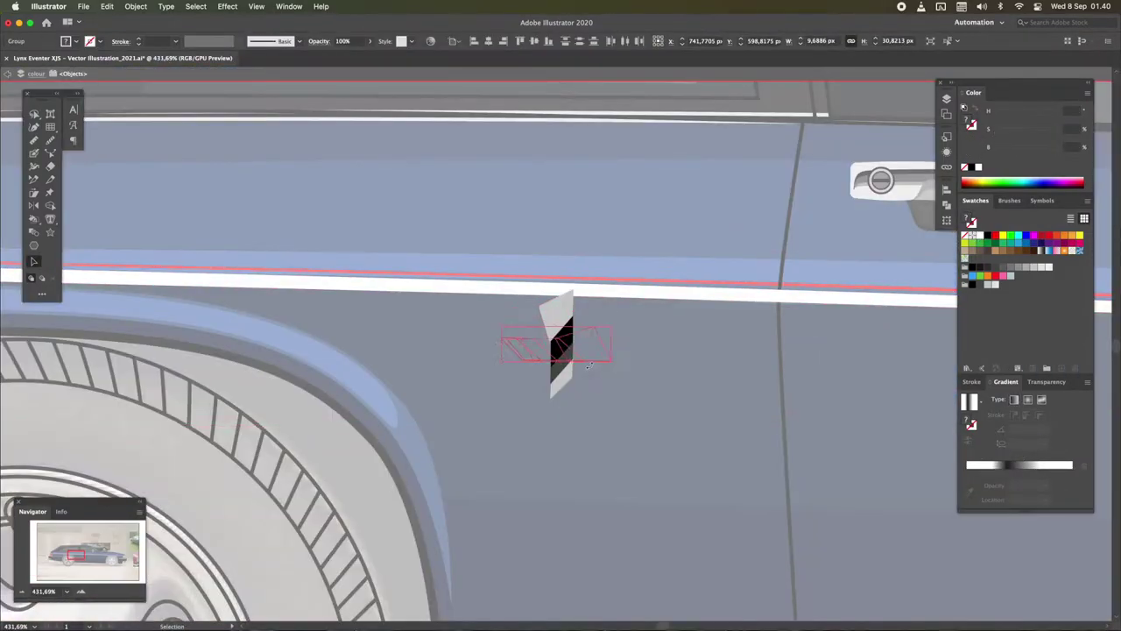
pyautogui.scroll(4, 561, 338)
pyautogui.click(136, 6)
pyautogui.click(293, 383)
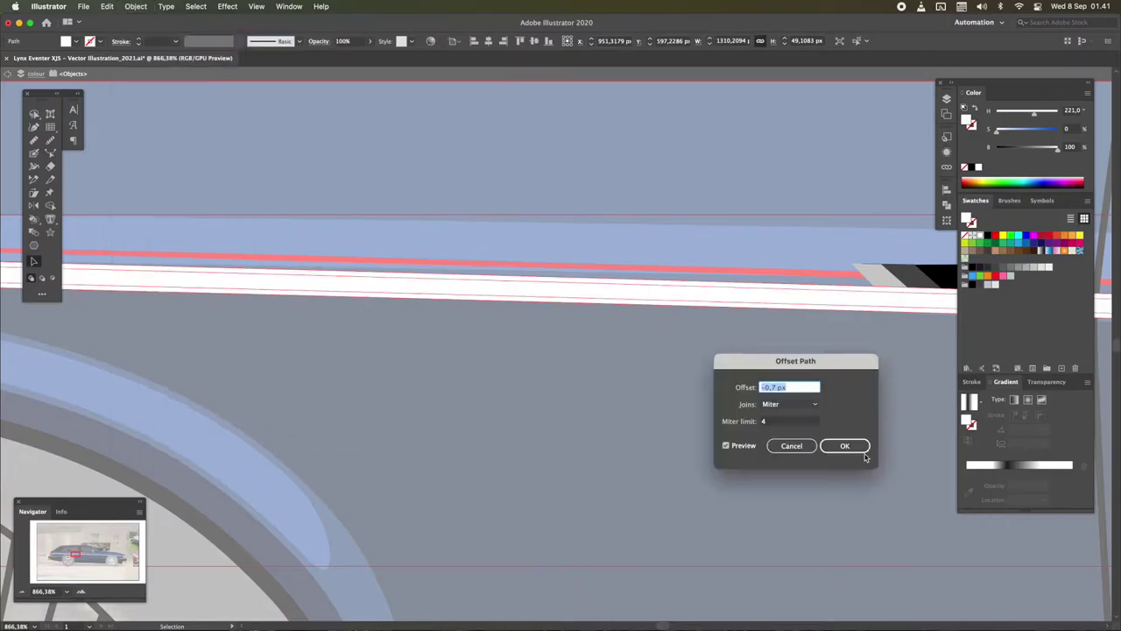
pyautogui.click(848, 448)
pyautogui.scroll(-5, 603, 322)
pyautogui.scroll(3, 671, 260)
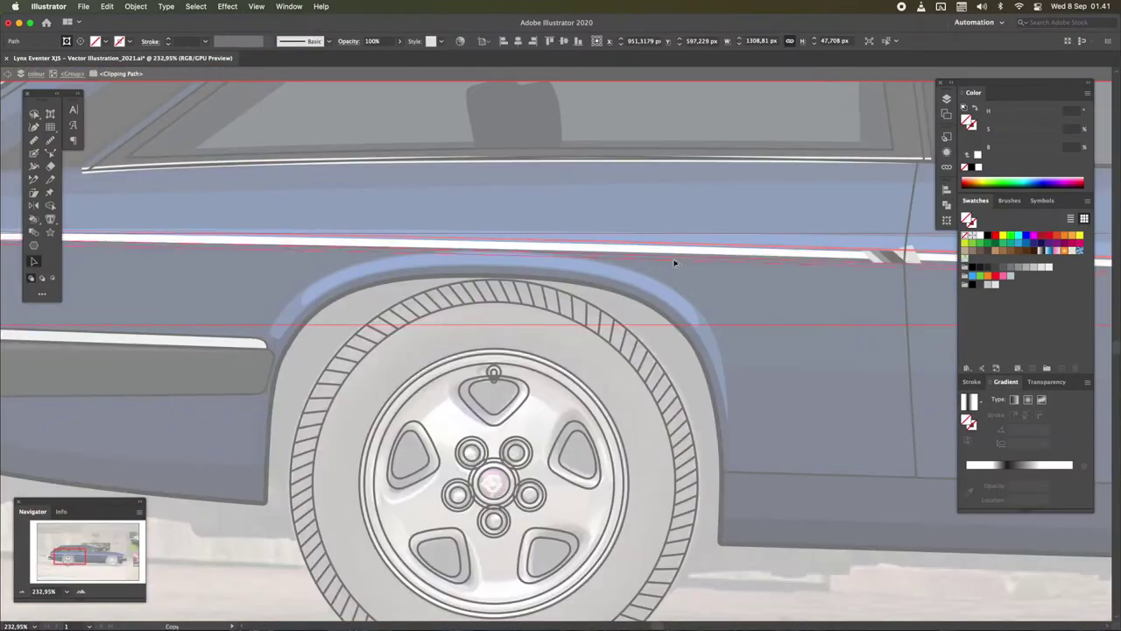
pyautogui.scroll(3, 671, 260)
# Reflect and transform the striped piece to fit along the trim
pyautogui.click(812, 208)
pyautogui.press('v')
pyautogui.scroll(-5, 761, 263)
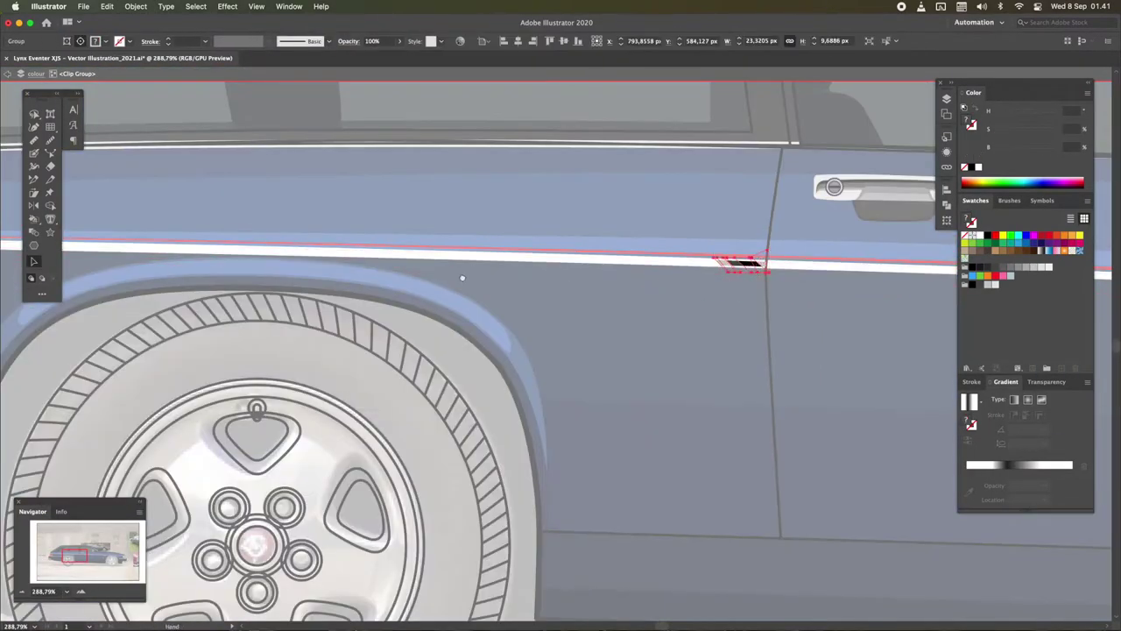
pyautogui.scroll(5, 443, 276)
pyautogui.click(107, 6)
pyautogui.click(636, 398)
pyautogui.scroll(3, 375, 255)
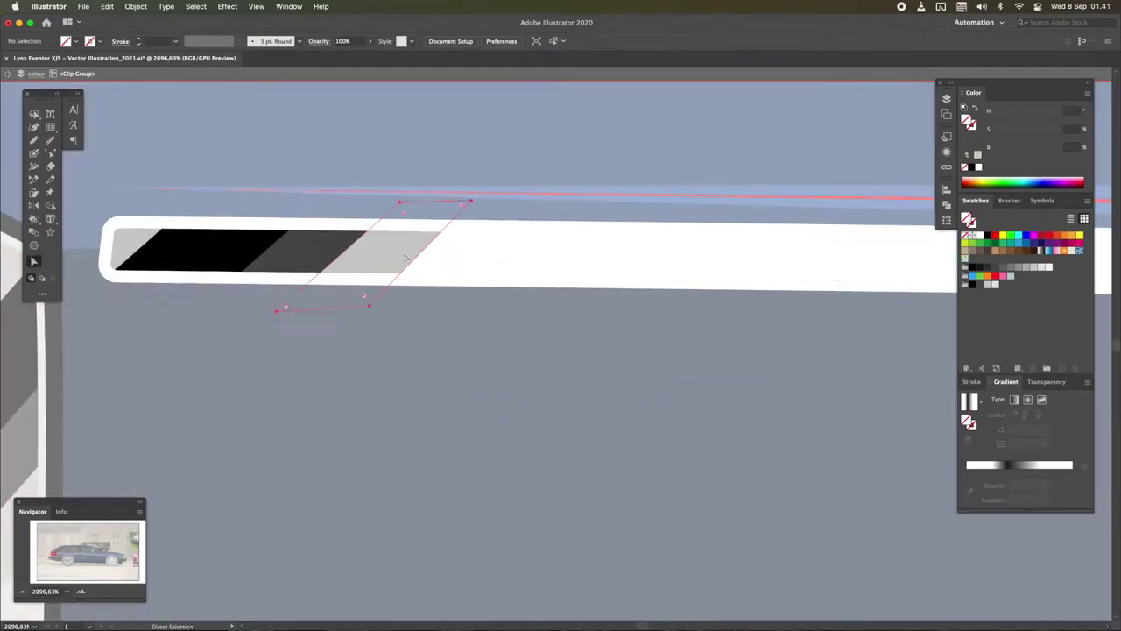
pyautogui.scroll(-5, 623, 290)
pyautogui.scroll(4, 733, 290)
pyautogui.click(136, 6)
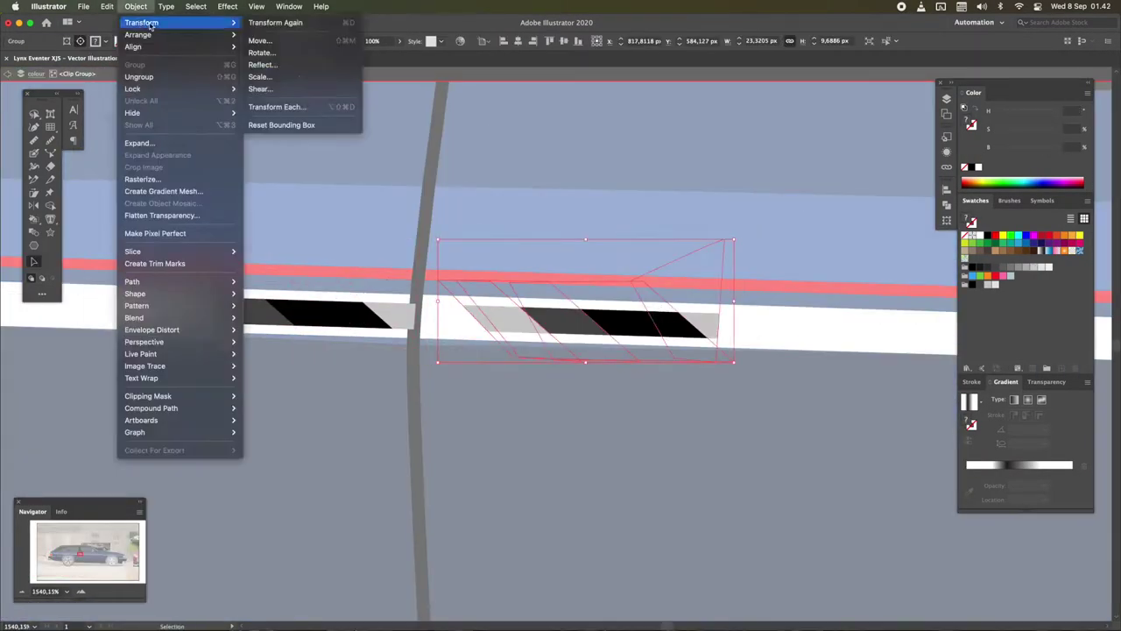
pyautogui.click(295, 23)
pyautogui.scroll(-5, 582, 327)
pyautogui.scroll(4, 613, 298)
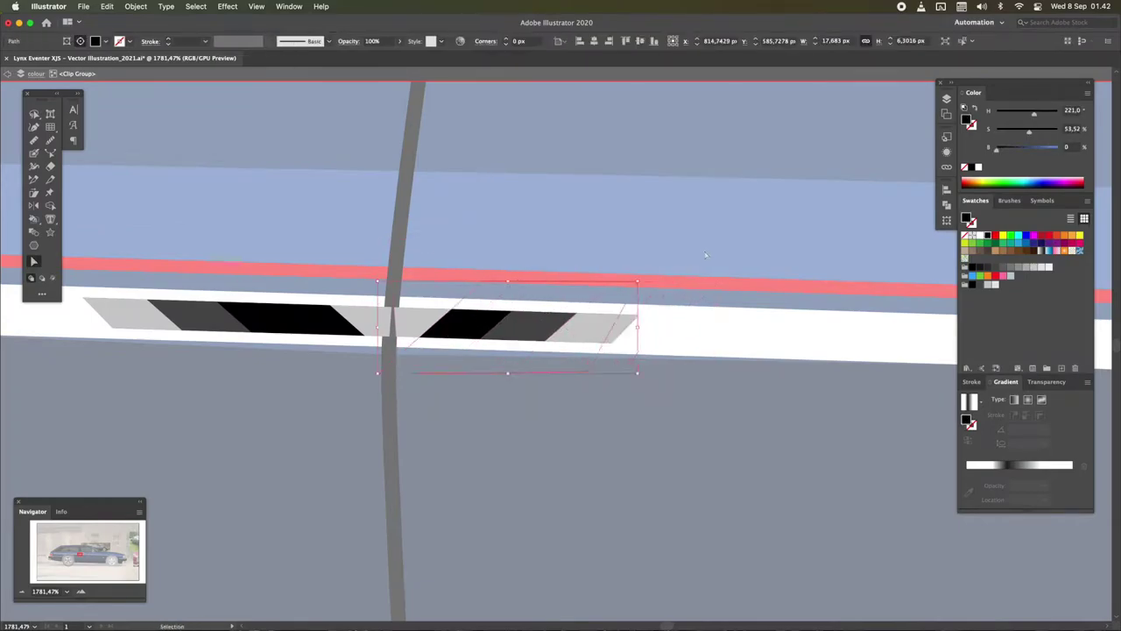
pyautogui.scroll(-8, 704, 251)
# Move the small black stripe group along the door's trim strip inside its clip group
pyautogui.moveTo(227, 386); pyautogui.dragTo(708, 312)
pyautogui.doubleClick(708, 313)
pyautogui.scroll(4, 561, 316)
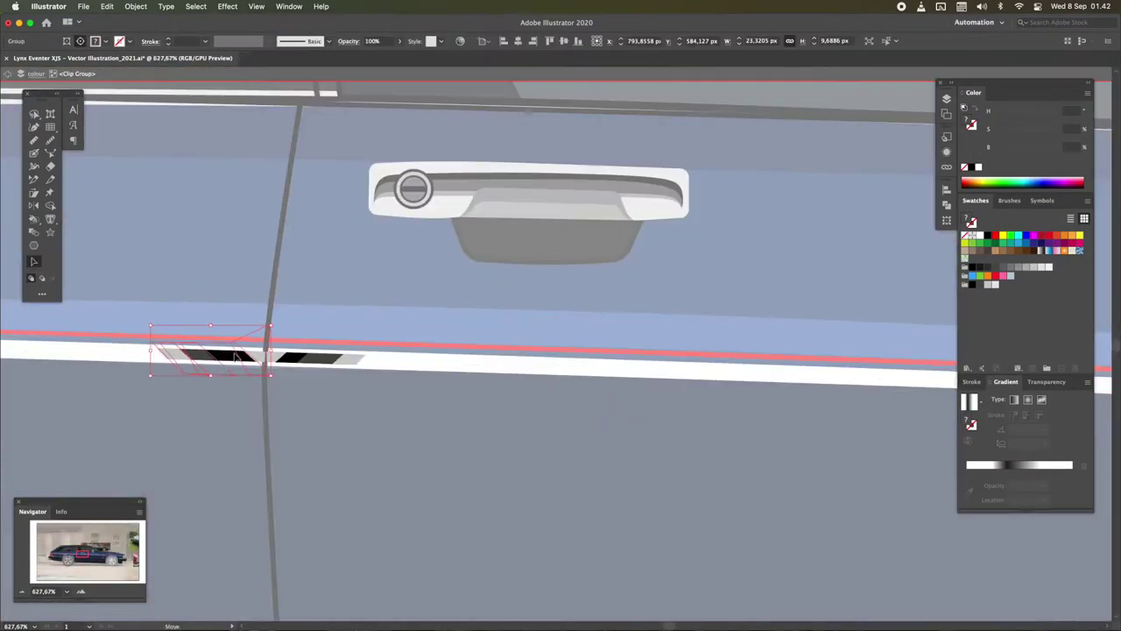
pyautogui.scroll(-2, 574, 355)
pyautogui.click(574, 355)
pyautogui.doubleClick(624, 339)
pyautogui.scroll(-2, 624, 339)
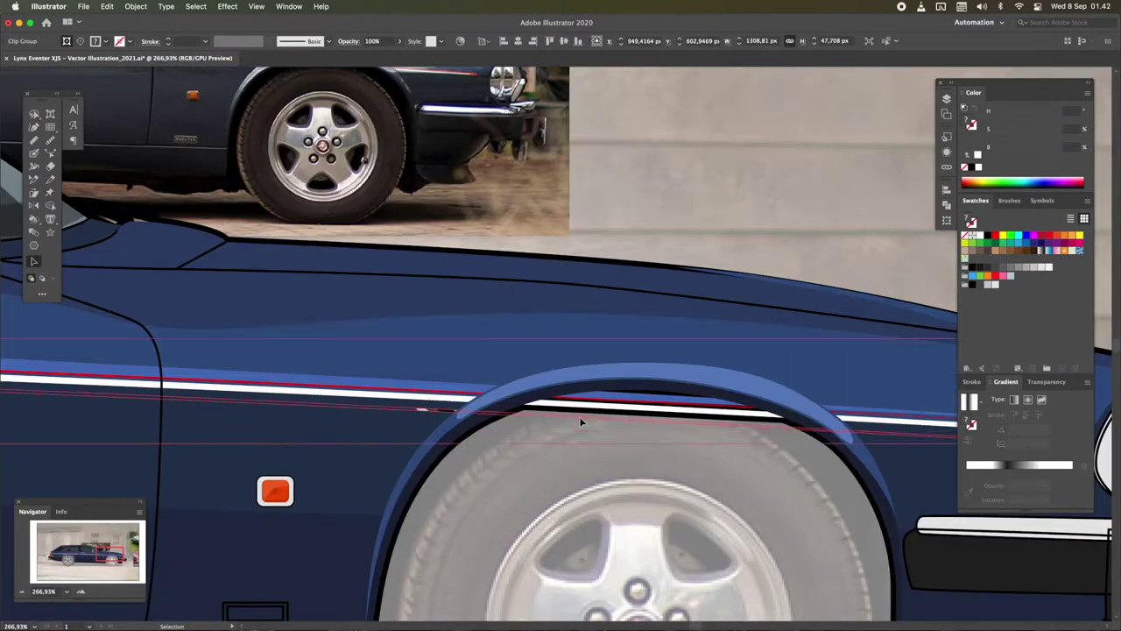
pyautogui.doubleClick(668, 382)
pyautogui.scroll(2, 561, 376)
pyautogui.moveTo(192, 377); pyautogui.dragTo(819, 420)
pyautogui.click(820, 420)
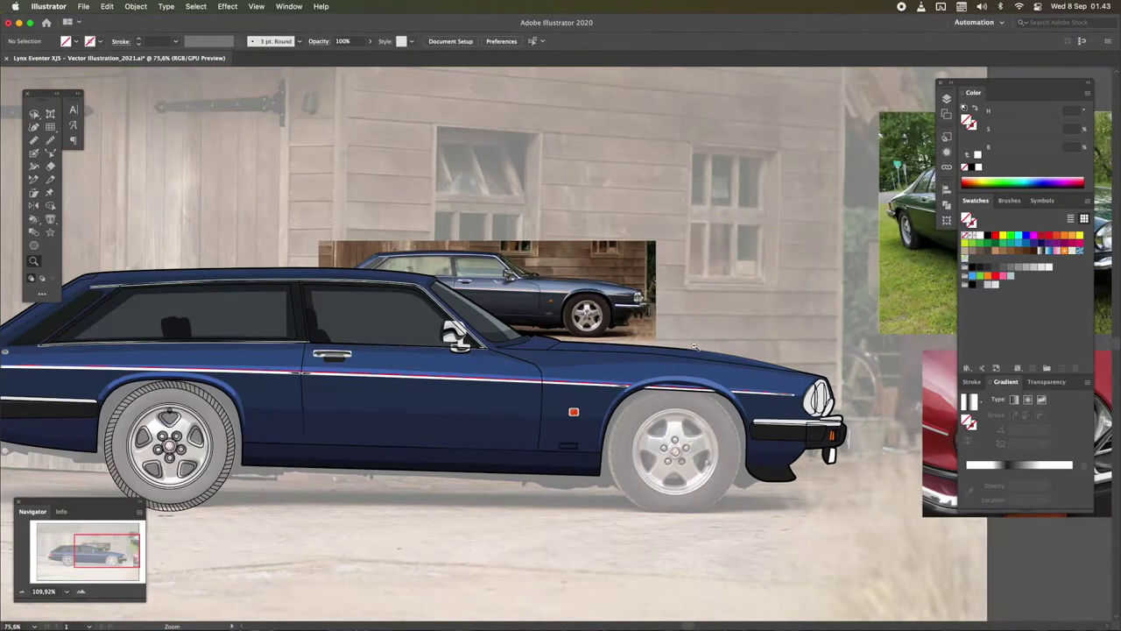
# Save the file, select the headlight's pieces, and isolate the headlight group
pyautogui.hotkey('ctrl', 's')
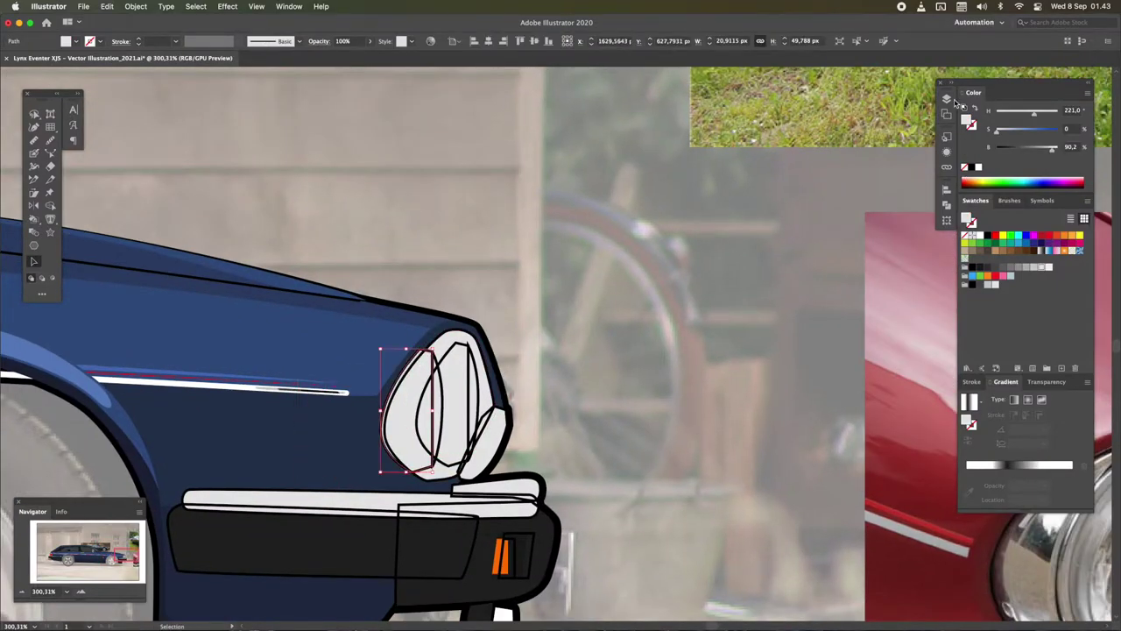
pyautogui.click(947, 99)
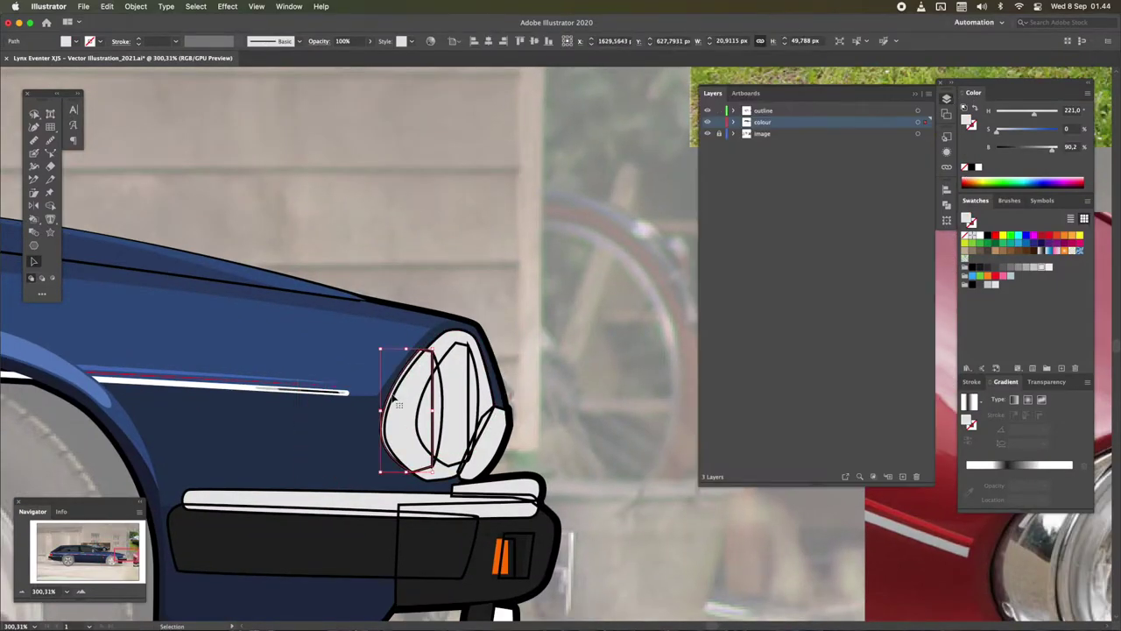
pyautogui.click(382, 399)
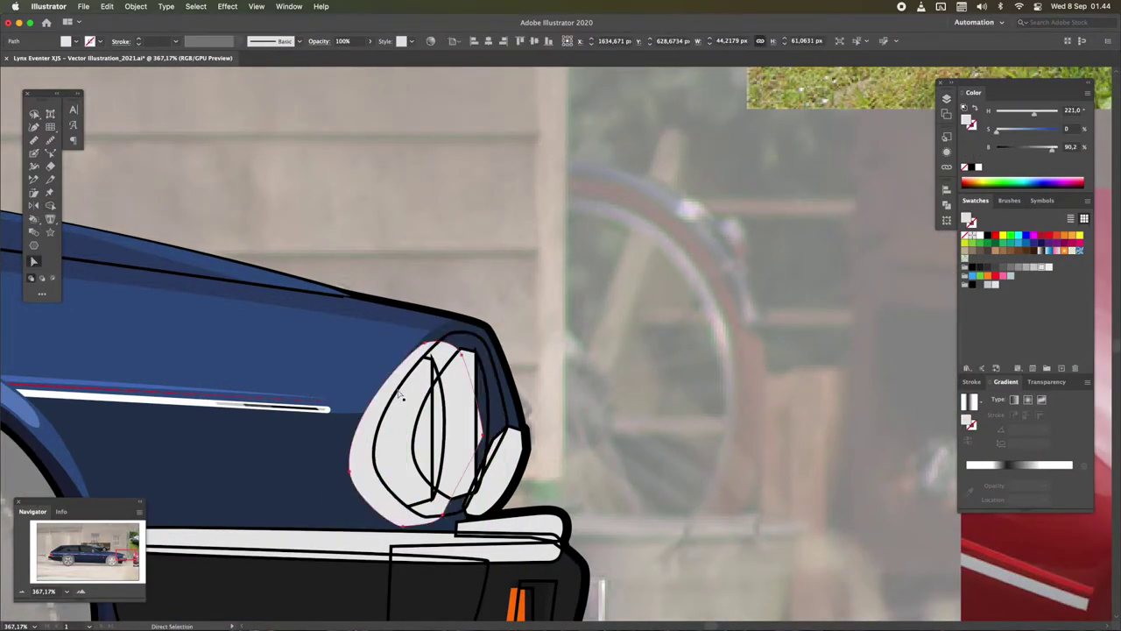
pyautogui.press('F7')
pyautogui.press('F7')
pyautogui.scroll(1, 487, 468)
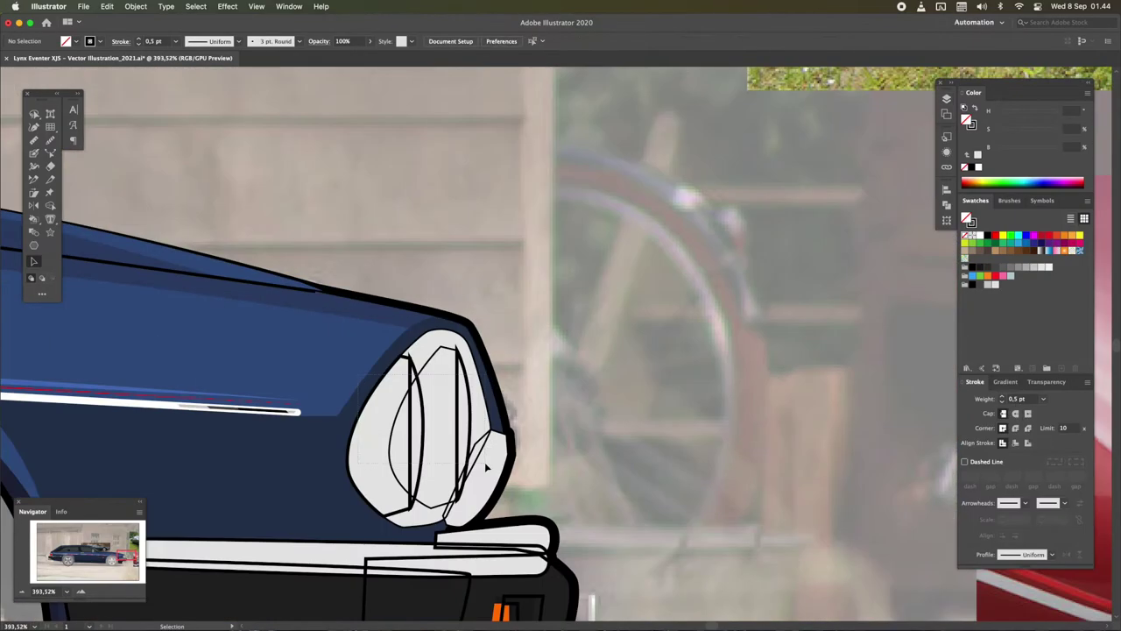
pyautogui.scroll(-3, 390, 375)
pyautogui.click(388, 377)
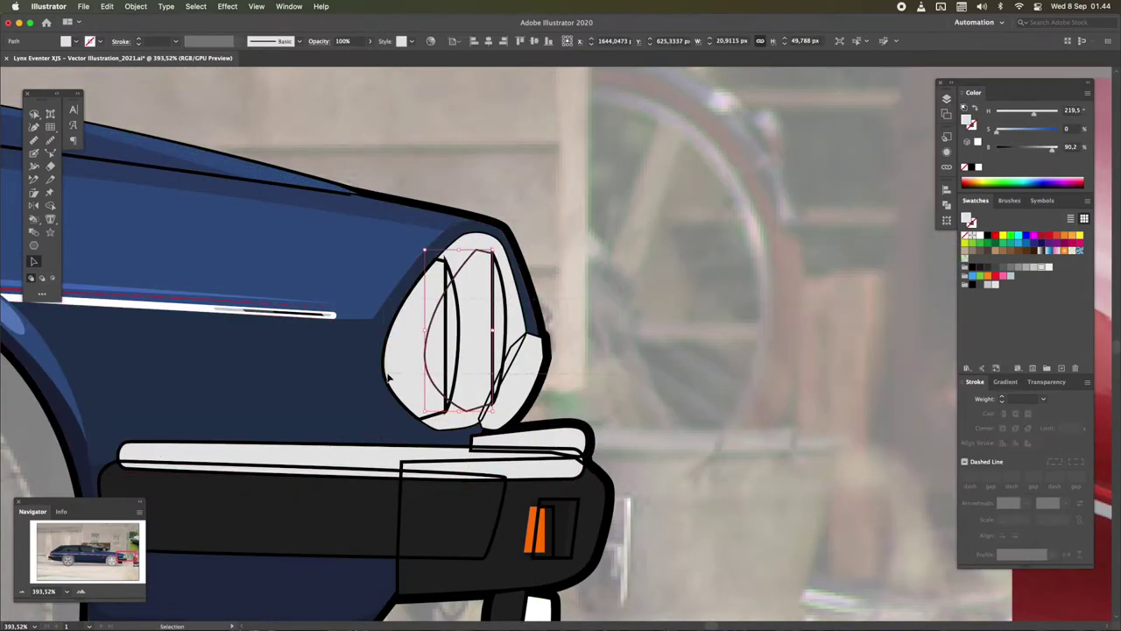
pyautogui.moveTo(680, 388); pyautogui.dragTo(607, 331)
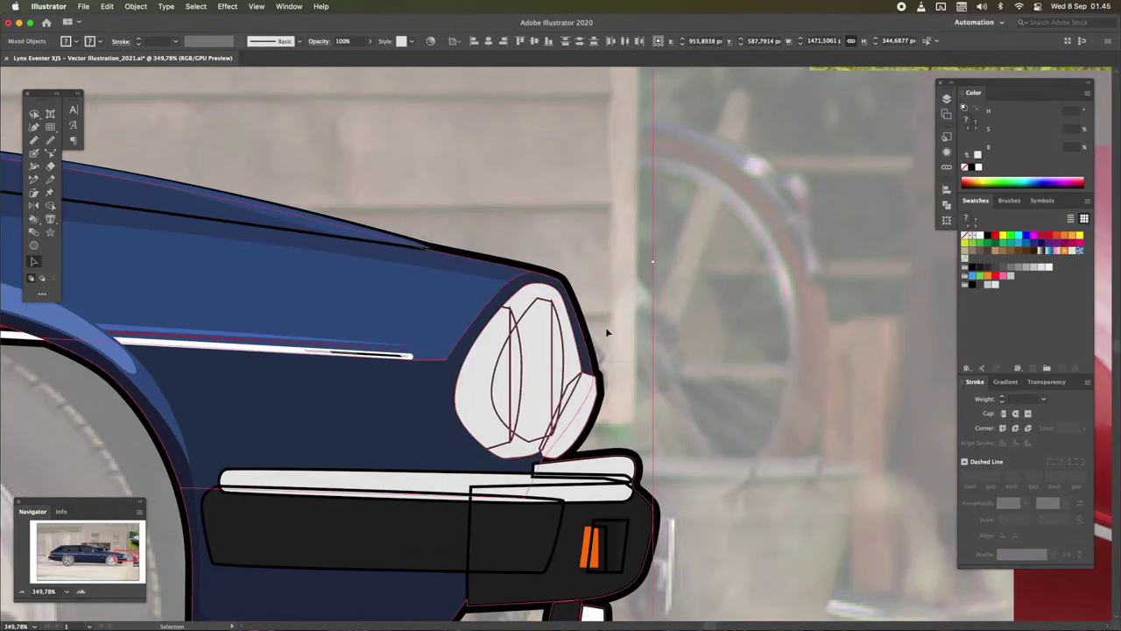
pyautogui.scroll(2, 539, 382)
pyautogui.doubleClick(533, 298)
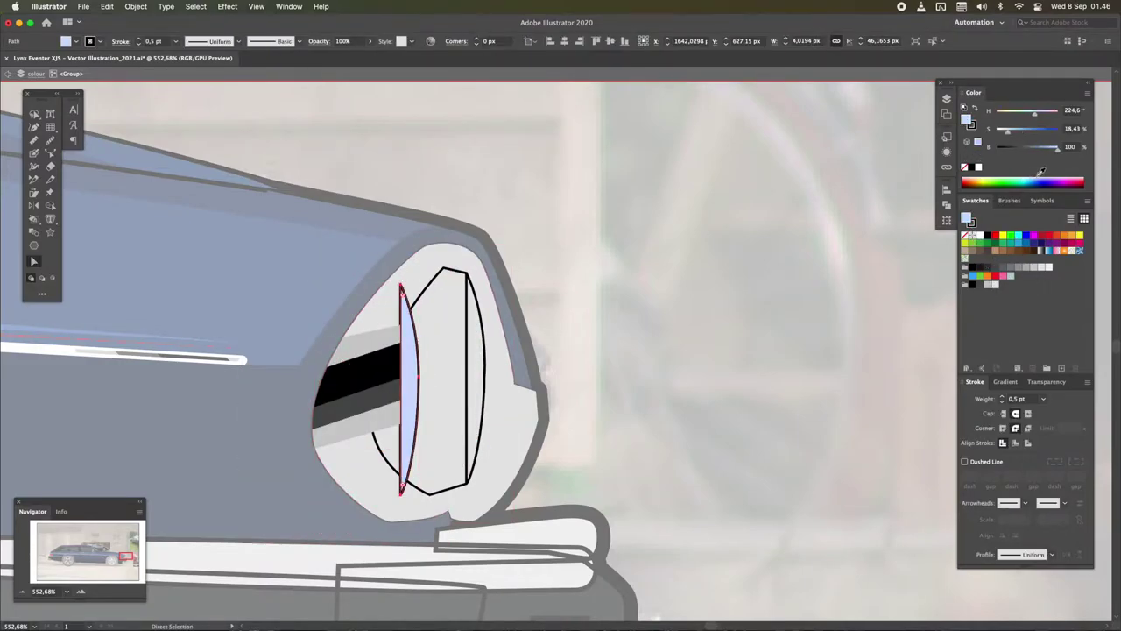
# Alt-drag a copy of the striped group into the headlamp as reflections
pyautogui.scroll(-3, 733, 381)
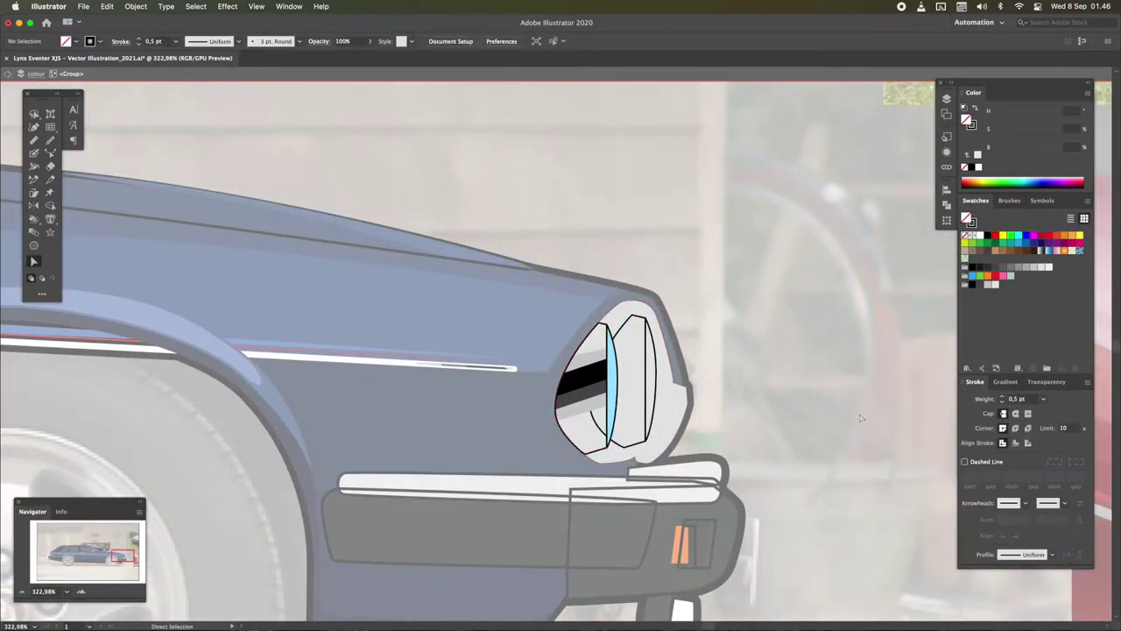
pyautogui.scroll(2, 680, 396)
pyautogui.scroll(3, 546, 416)
pyautogui.moveTo(546, 416); pyautogui.dragTo(532, 519)
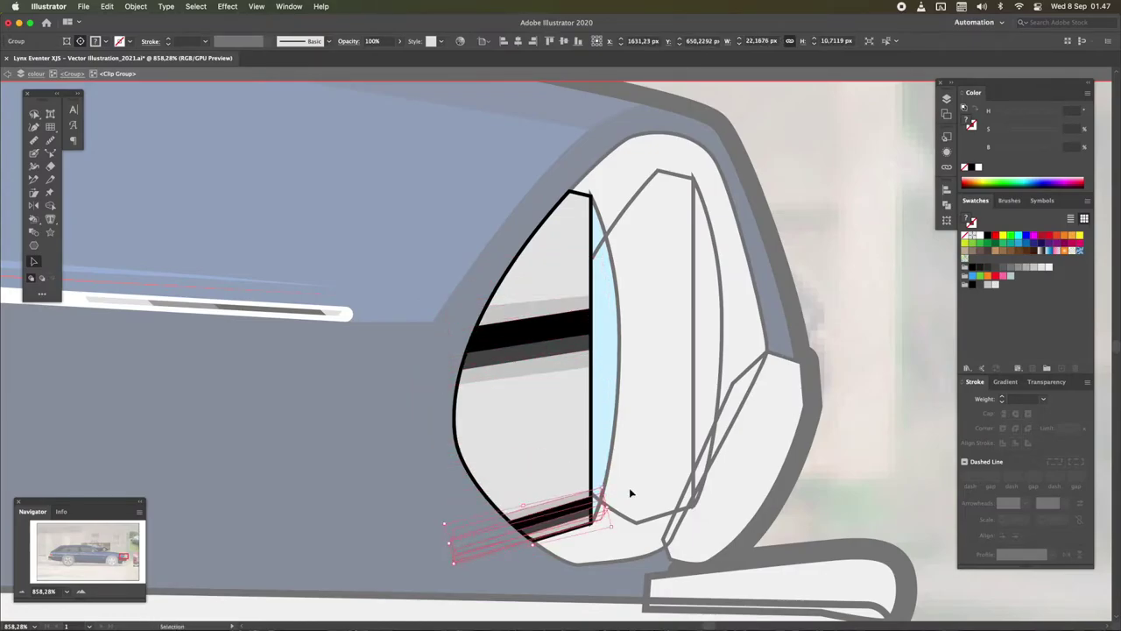
pyautogui.scroll(-5, 629, 487)
pyautogui.scroll(2, 755, 348)
pyautogui.scroll(3, 755, 349)
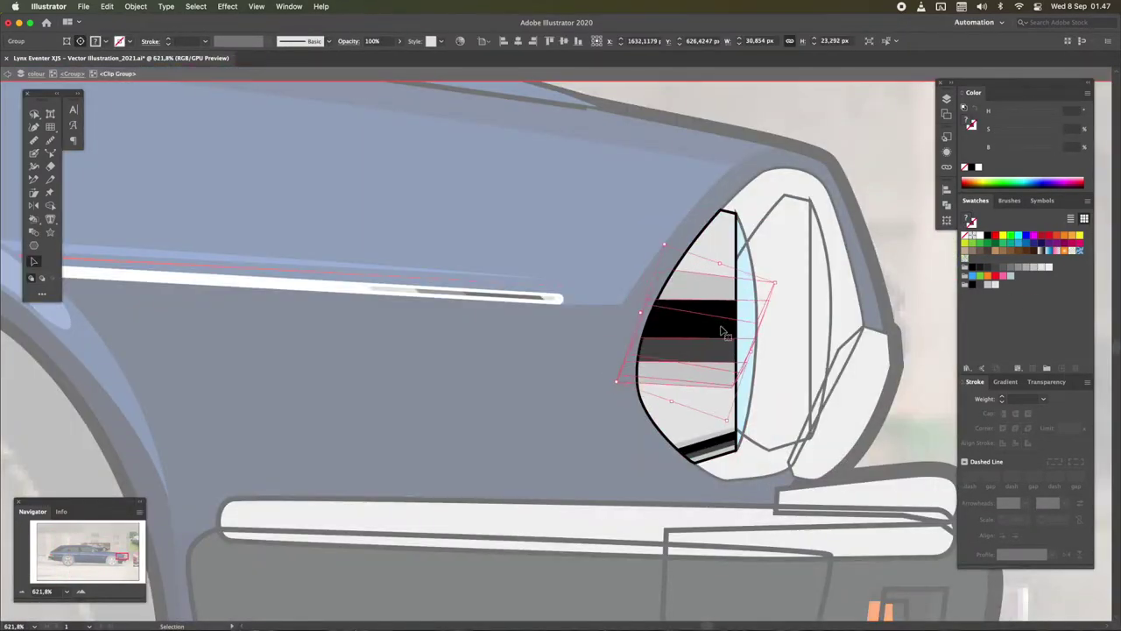
pyautogui.scroll(3, 708, 458)
pyautogui.click(618, 469)
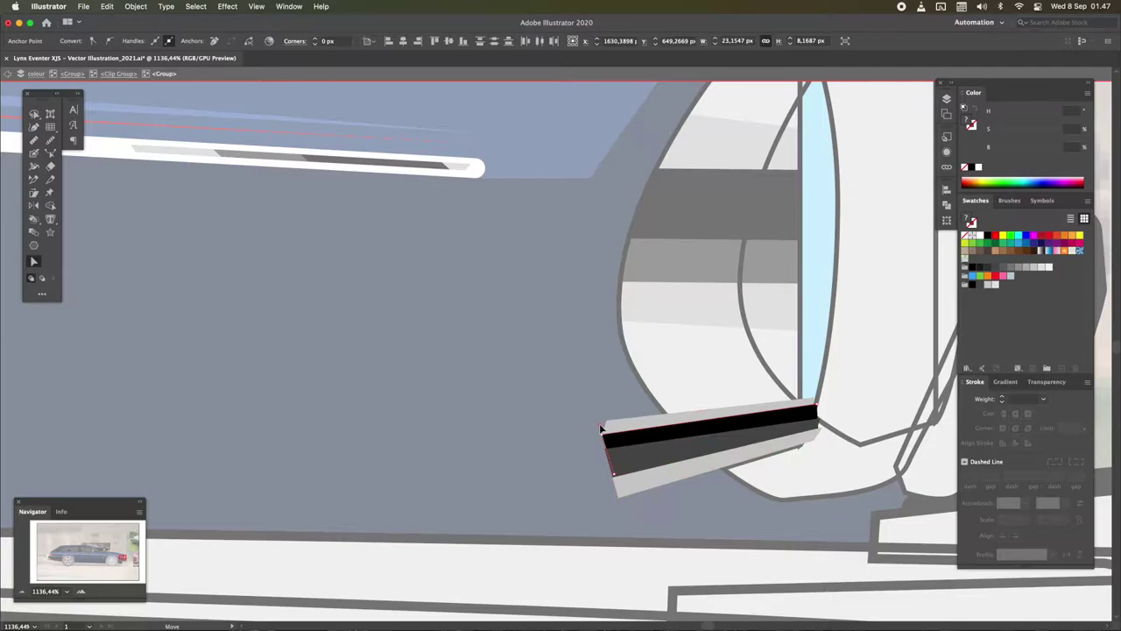
pyautogui.scroll(-2, 666, 460)
pyautogui.scroll(-3, 393, 425)
pyautogui.scroll(3, 393, 426)
pyautogui.click(589, 403)
pyautogui.scroll(2, 784, 293)
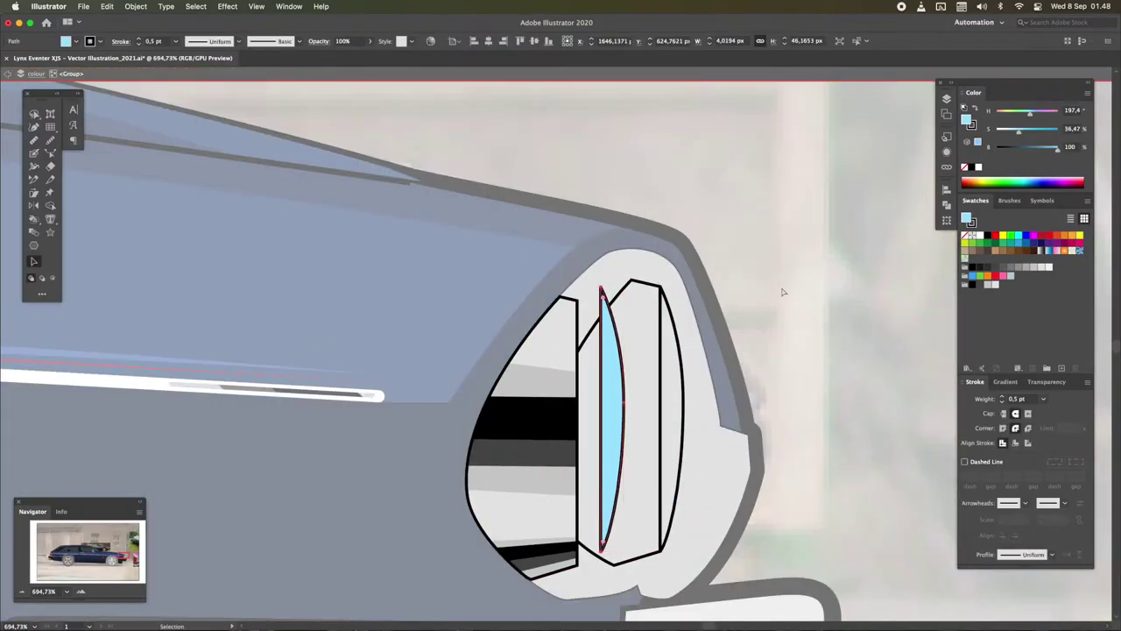
# Leave the group and remove the outline from the small grey round ellipse
pyautogui.doubleClick(784, 293)
pyautogui.click(946, 99)
pyautogui.click(564, 365)
pyautogui.press('super+shift+a')
pyautogui.scroll(2, 642, 377)
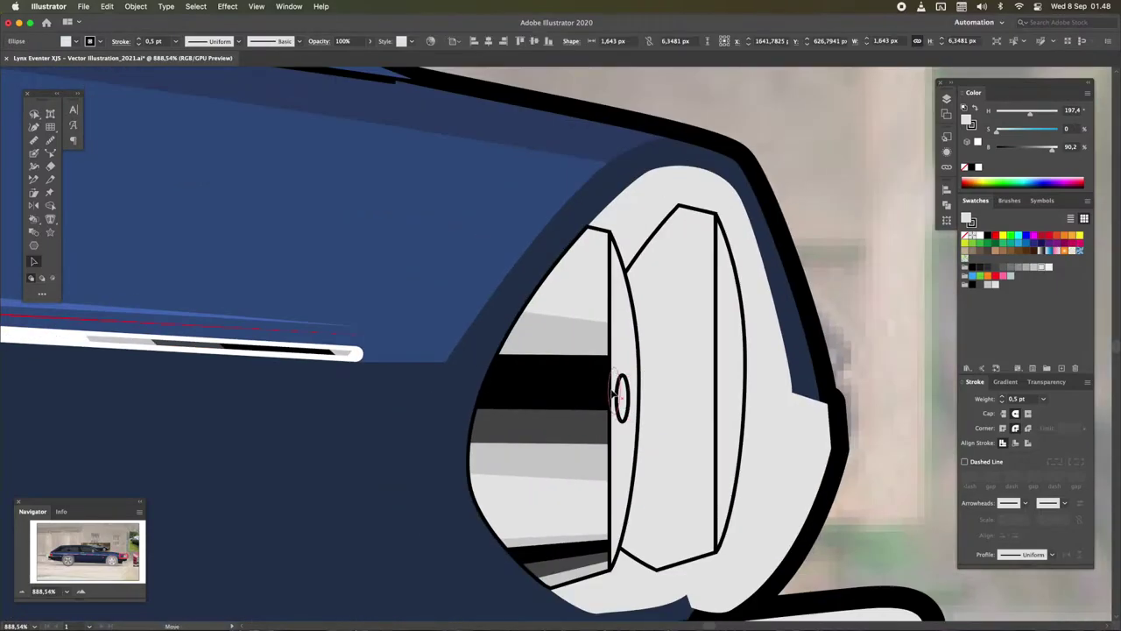
pyautogui.click(616, 394)
pyautogui.scroll(5, 617, 395)
pyautogui.press('/')
pyautogui.scroll(2, 596, 385)
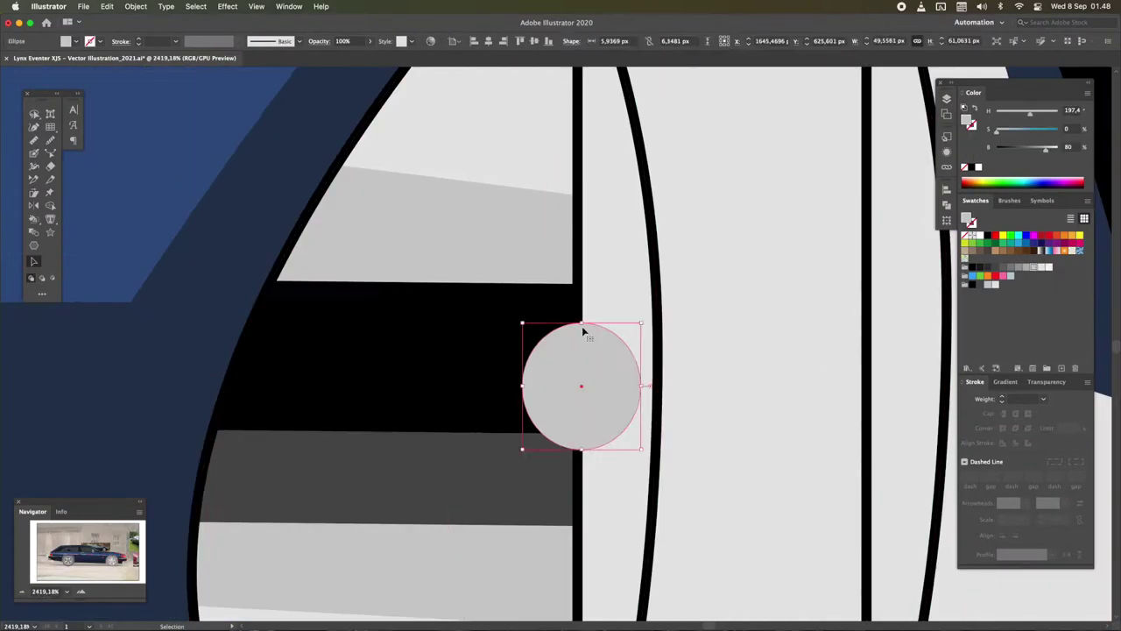
pyautogui.press('super+shift+a')
# Draw a thin strokeless rectangle highlight along the headlight edge
pyautogui.press('z')
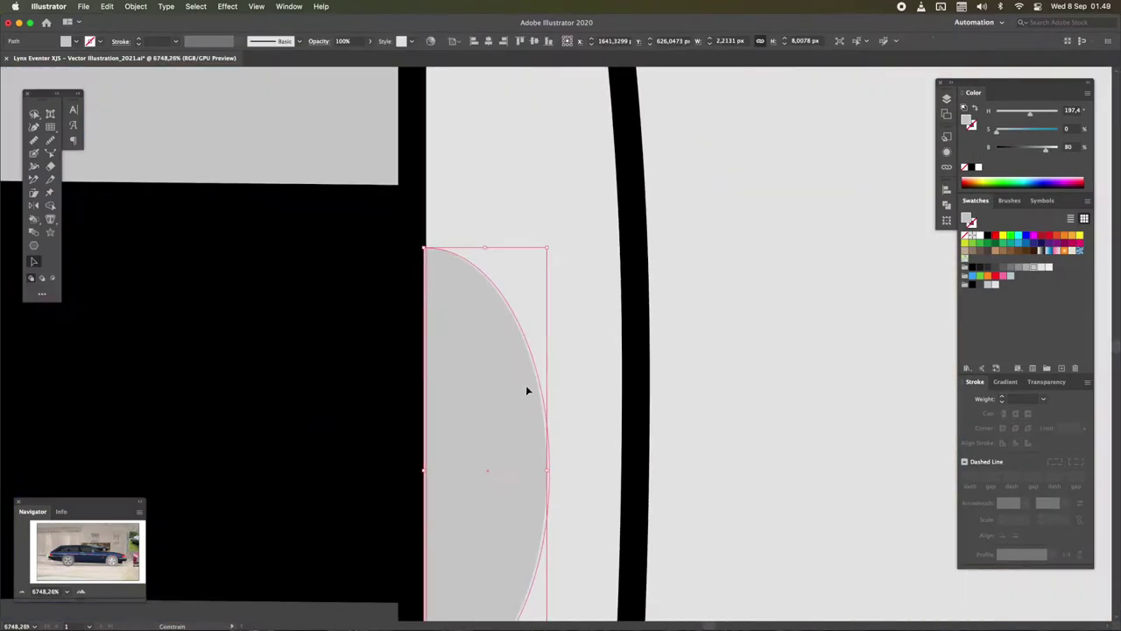
pyautogui.scroll(-10, 496, 406)
pyautogui.scroll(7, 568, 406)
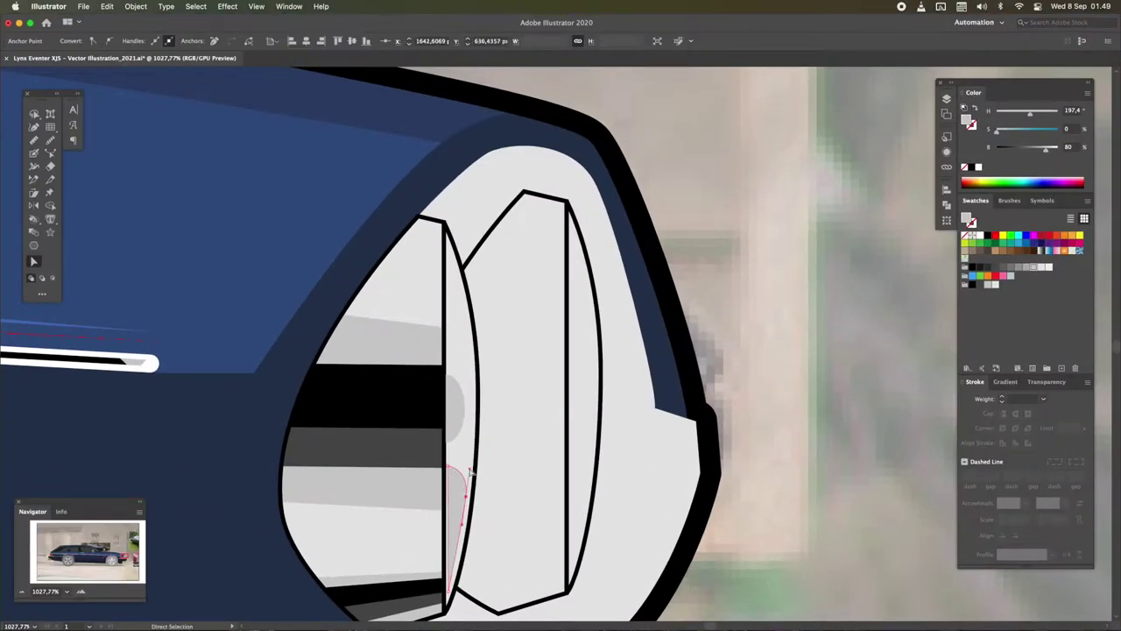
pyautogui.press('super+shift+a')
pyautogui.press('z')
pyautogui.scroll(2, 491, 263)
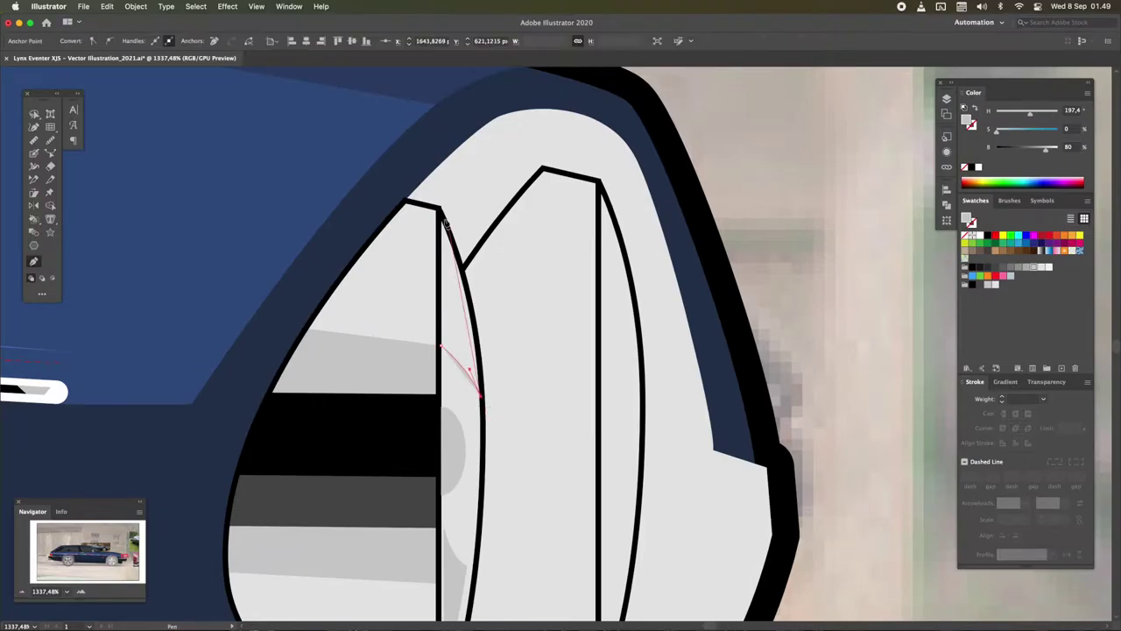
pyautogui.press('super+shift+a')
pyautogui.press('z')
pyautogui.scroll(-2, 736, 271)
pyautogui.scroll(-3, 525, 297)
pyautogui.scroll(-3, 263, 316)
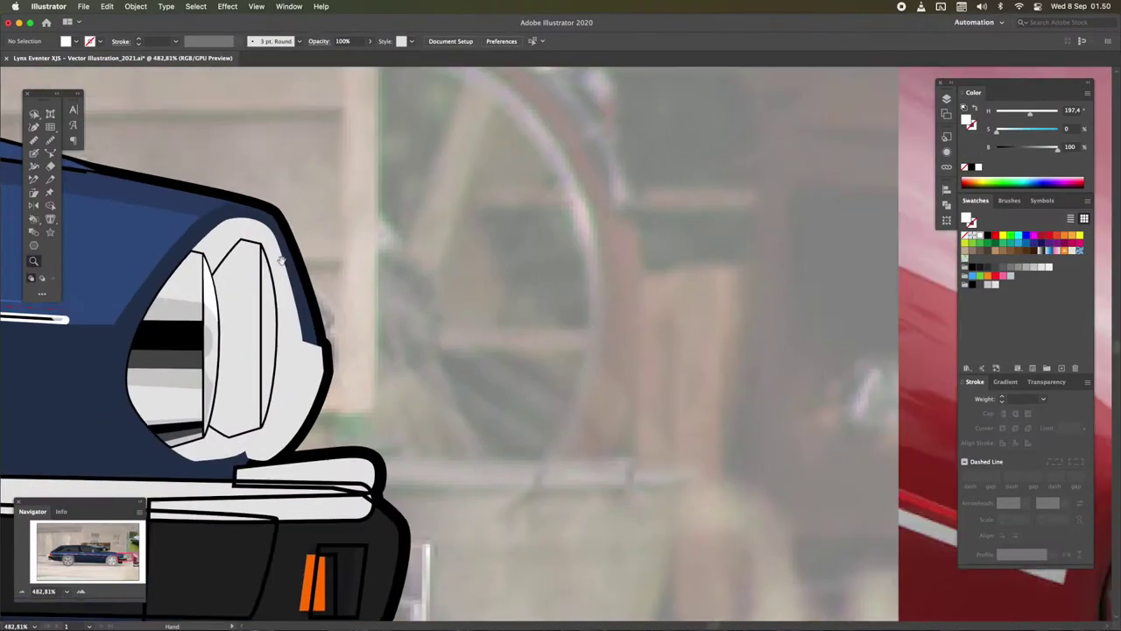
pyautogui.scroll(-2, 100, 318)
pyautogui.scroll(2, 100, 318)
pyautogui.scroll(3, 445, 320)
pyautogui.press('m')
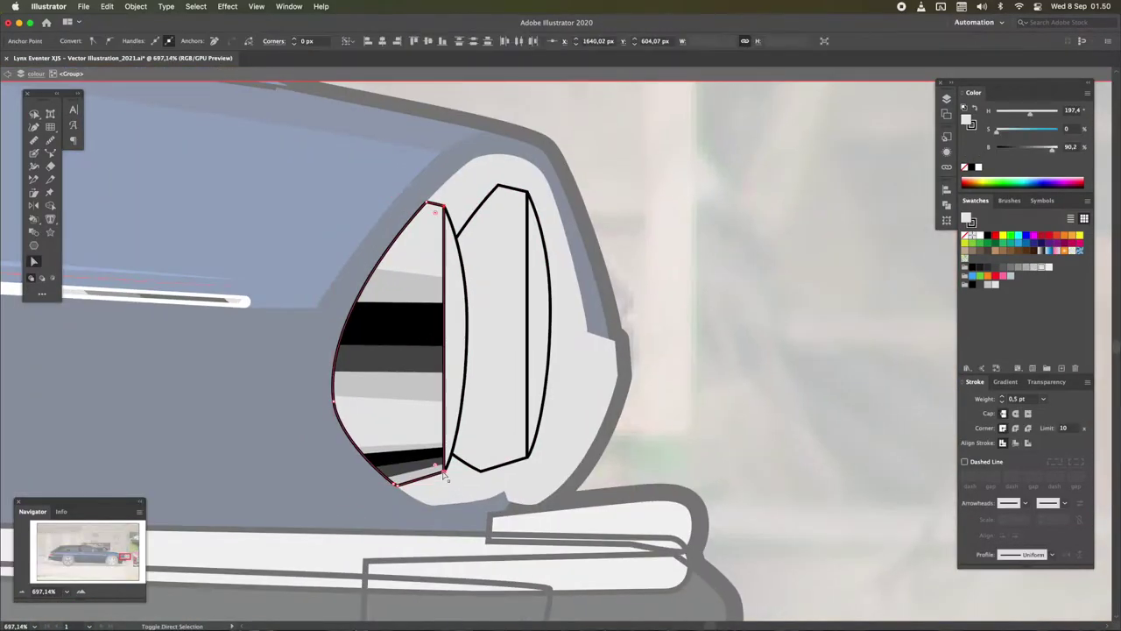
pyautogui.moveTo(462, 187); pyautogui.dragTo(470, 187)
pyautogui.press('v')
pyautogui.press('super+equal')
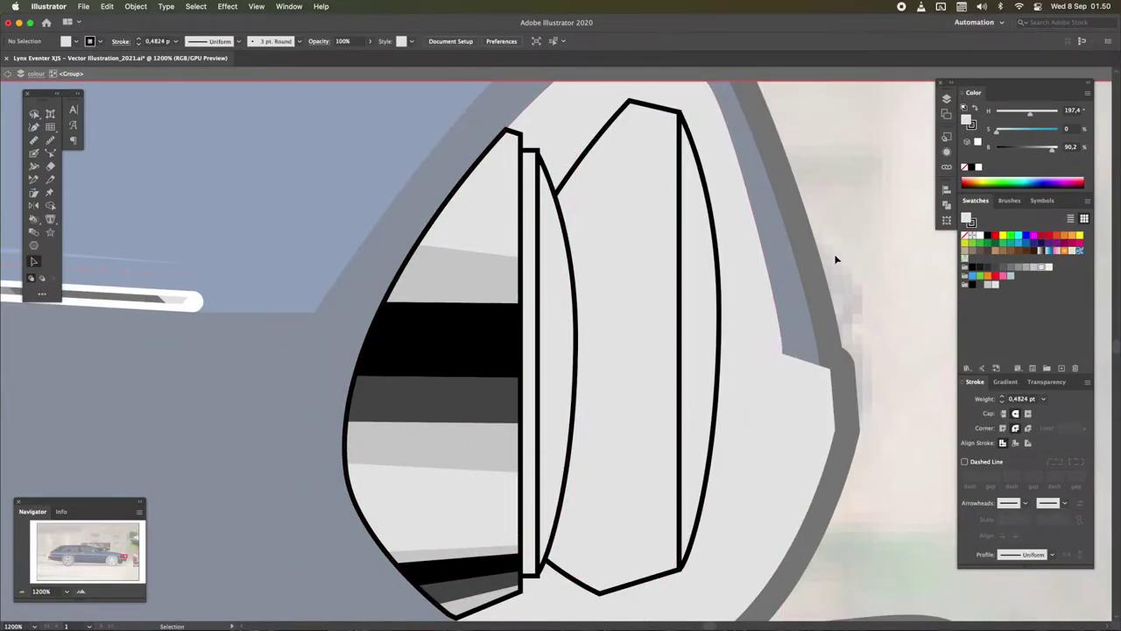
pyautogui.scroll(-1, 593, 371)
pyautogui.press('/')
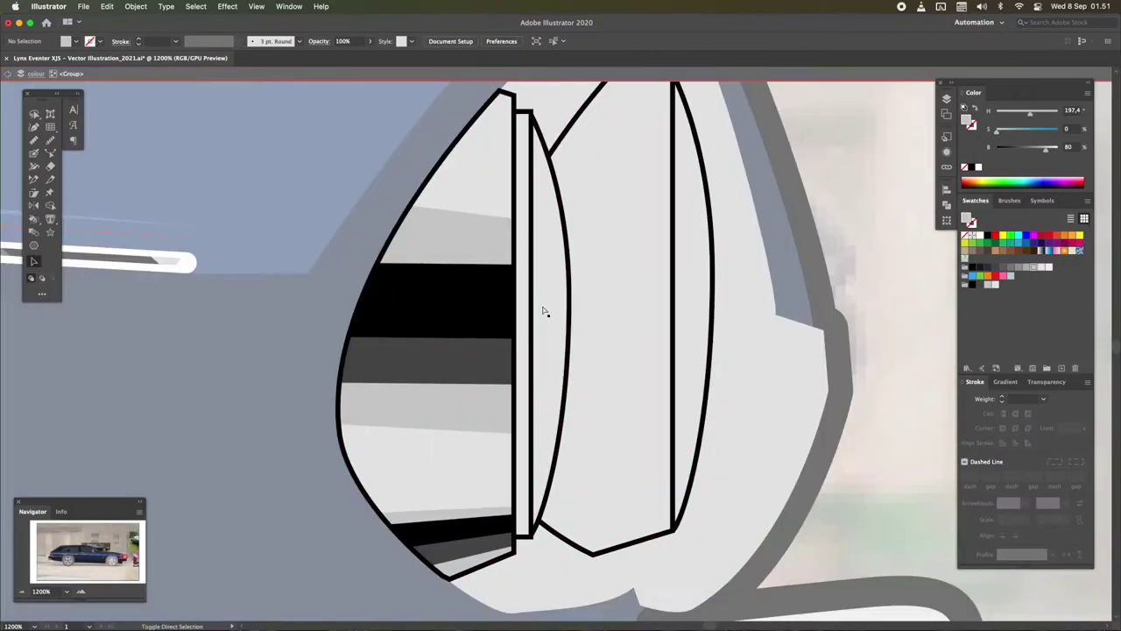
pyautogui.scroll(3, 543, 311)
pyautogui.keyDown('shift'); pyautogui.click(575, 335); pyautogui.keyUp('shift')
# Adjust an anchor point of the thin white highlight path
pyautogui.scroll(-5, 581, 329)
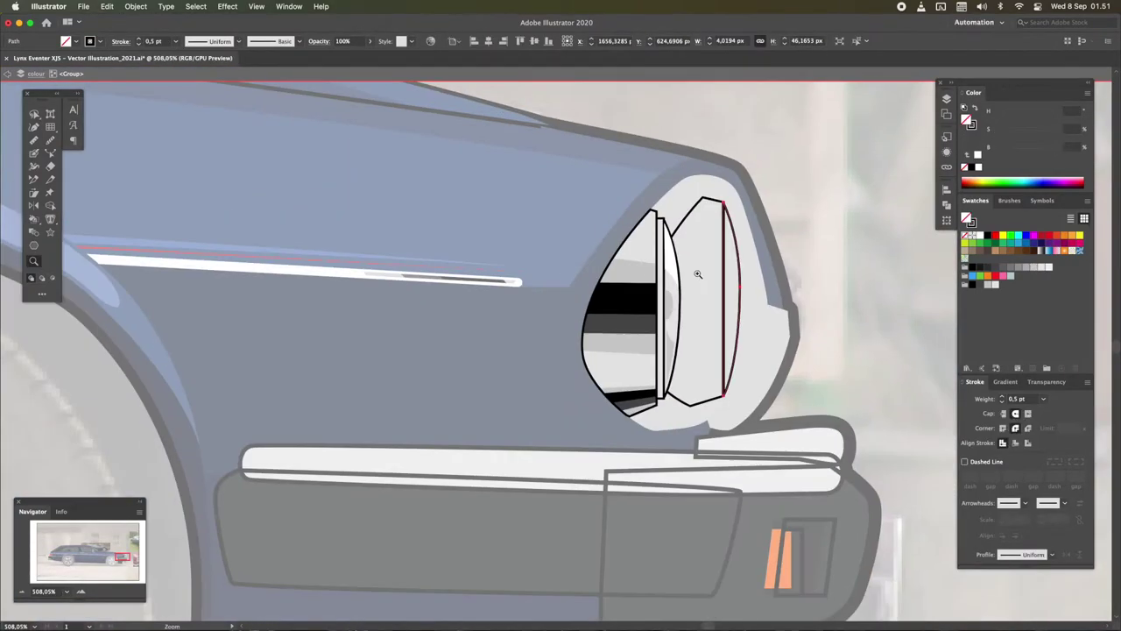
pyautogui.press('a')
pyautogui.click(667, 241)
pyautogui.scroll(-5, 668, 241)
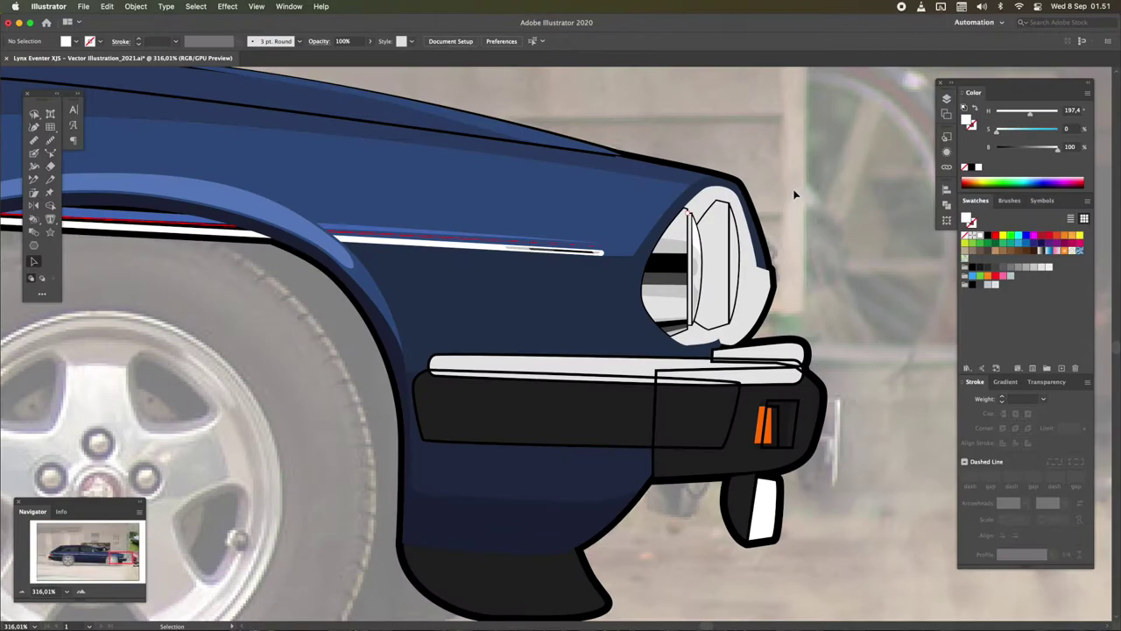
pyautogui.scroll(5, 796, 190)
pyautogui.press('v')
pyautogui.click(618, 318)
# Inside the headlamp group, copy the small strip rectangle downward twice along the divider
pyautogui.scroll(-5, 617, 319)
pyautogui.doubleClick(659, 245)
pyautogui.scroll(5, 660, 245)
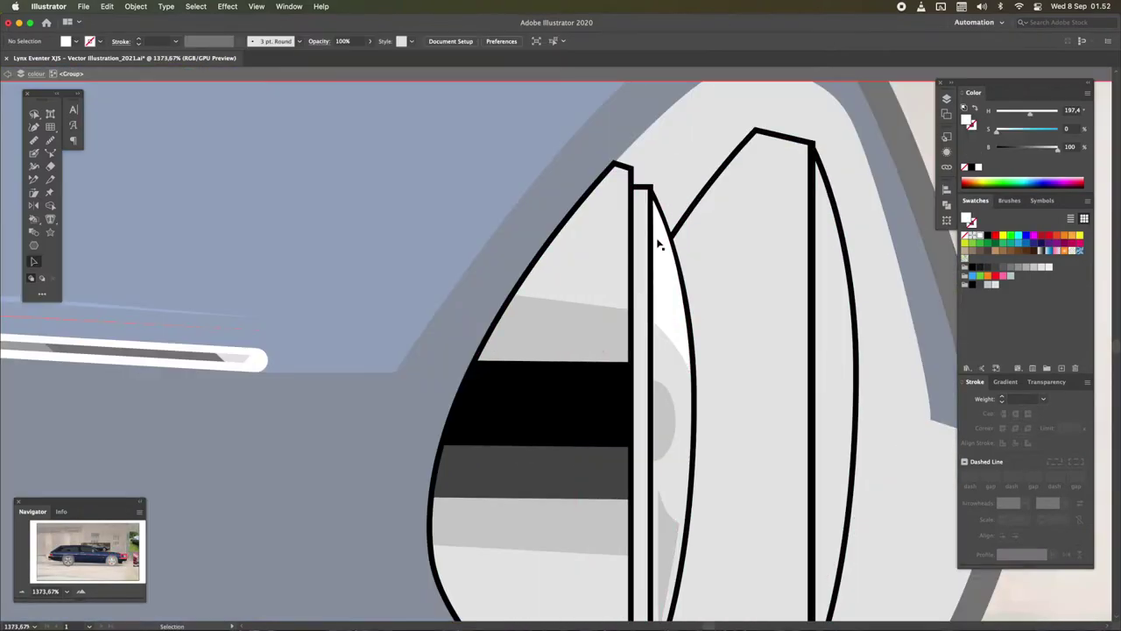
pyautogui.press('z')
pyautogui.click(552, 202)
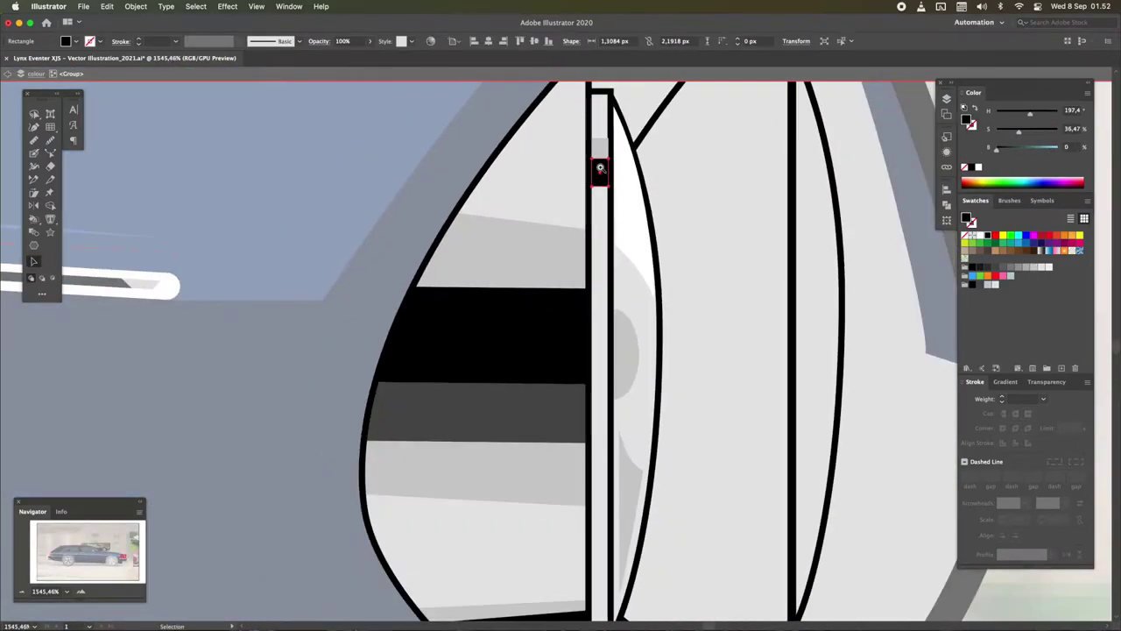
pyautogui.scroll(-5, 600, 167)
pyautogui.scroll(5, 681, 242)
pyautogui.moveTo(672, 275); pyautogui.dragTo(672, 315)
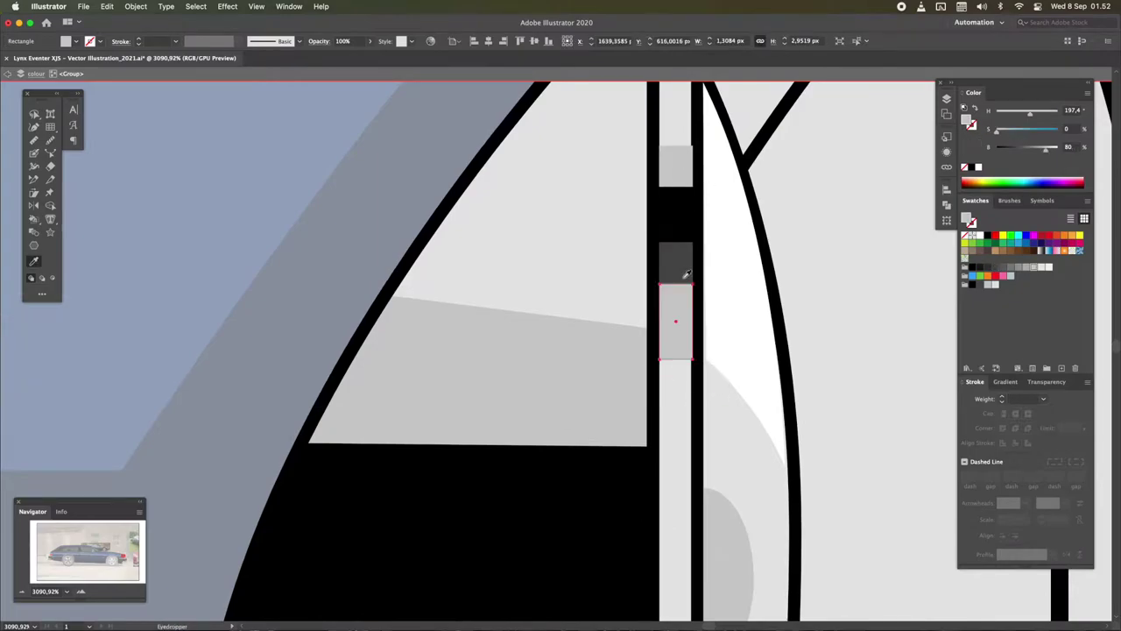
pyautogui.scroll(-5, 688, 252)
pyautogui.scroll(4, 571, 243)
pyautogui.moveTo(568, 245); pyautogui.dragTo(547, 451)
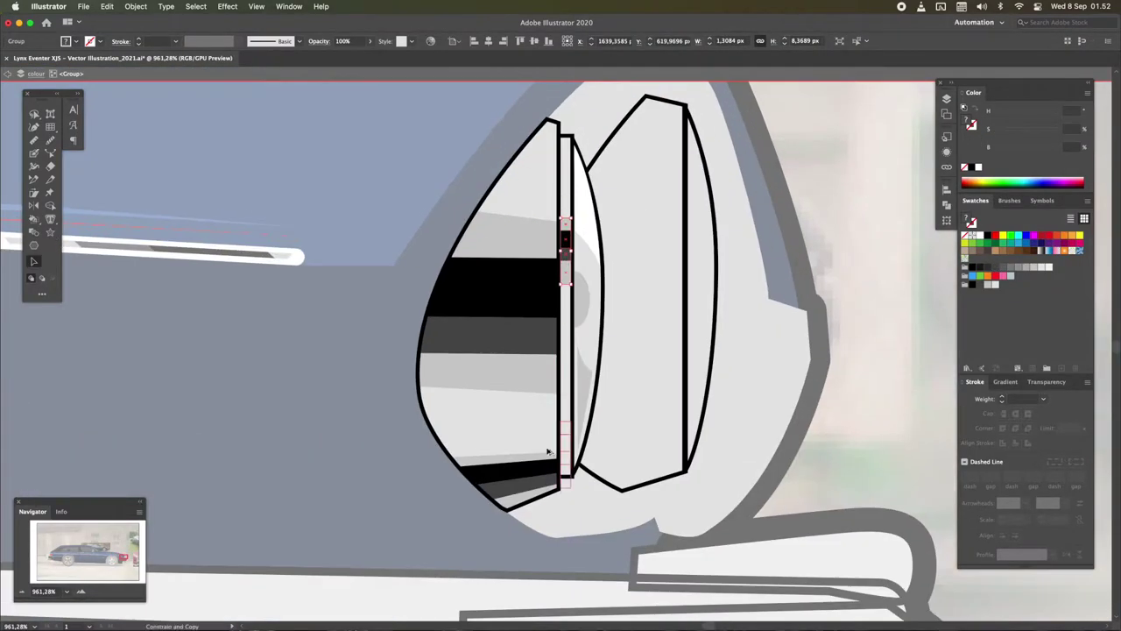
# Alt-drag a duplicate lens beside the first inside the headlight
pyautogui.scroll(-5, 566, 406)
pyautogui.scroll(4, 561, 351)
pyautogui.click(533, 508)
pyautogui.moveTo(532, 508); pyautogui.dragTo(547, 454)
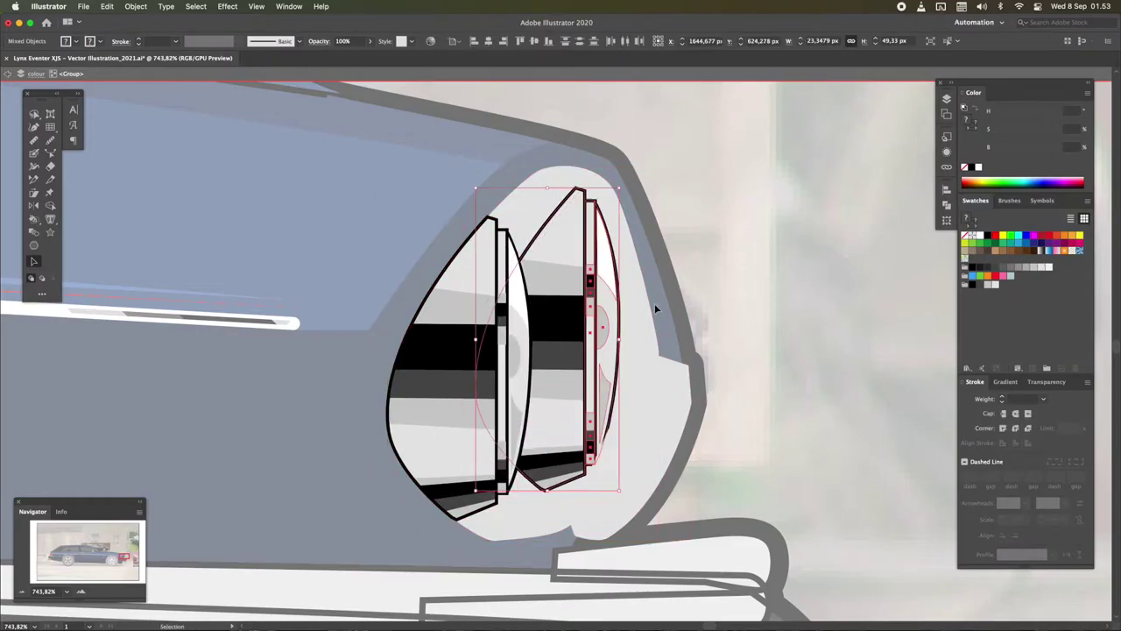
pyautogui.scroll(-5, 547, 454)
pyautogui.scroll(3, 123, 429)
pyautogui.click(442, 318)
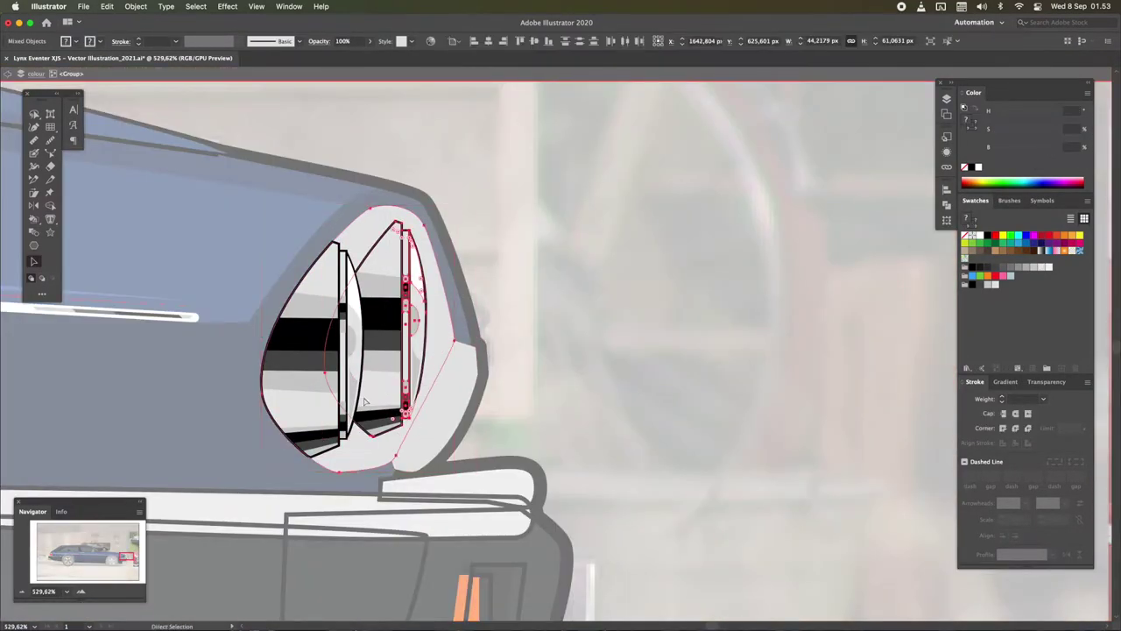
pyautogui.press('a')
pyautogui.click(395, 215)
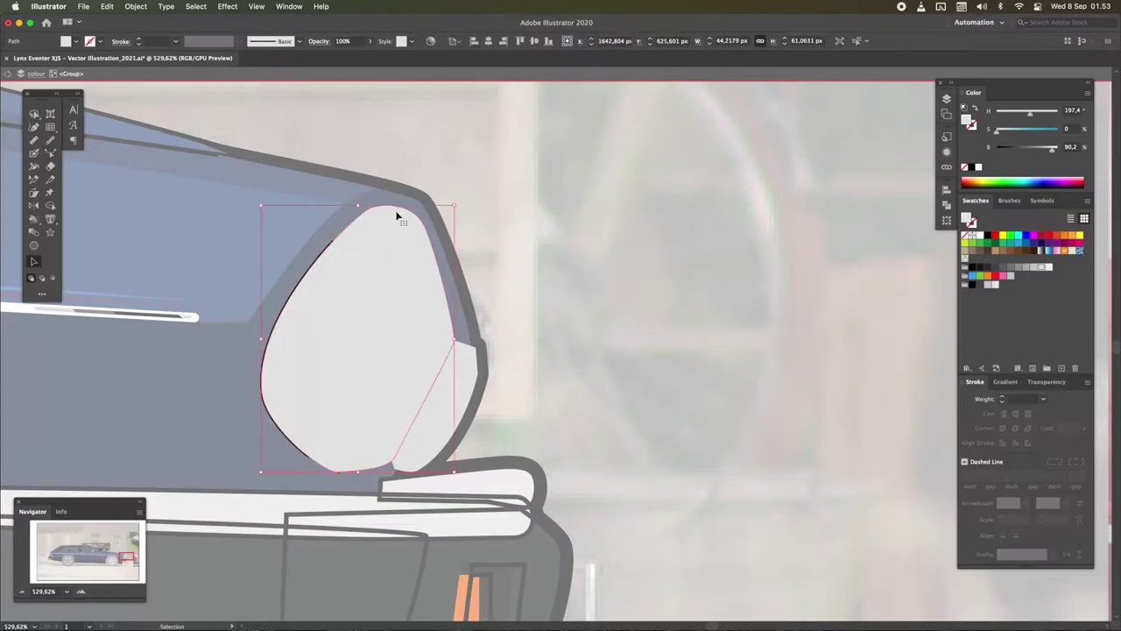
pyautogui.scroll(-5, 1042, 420)
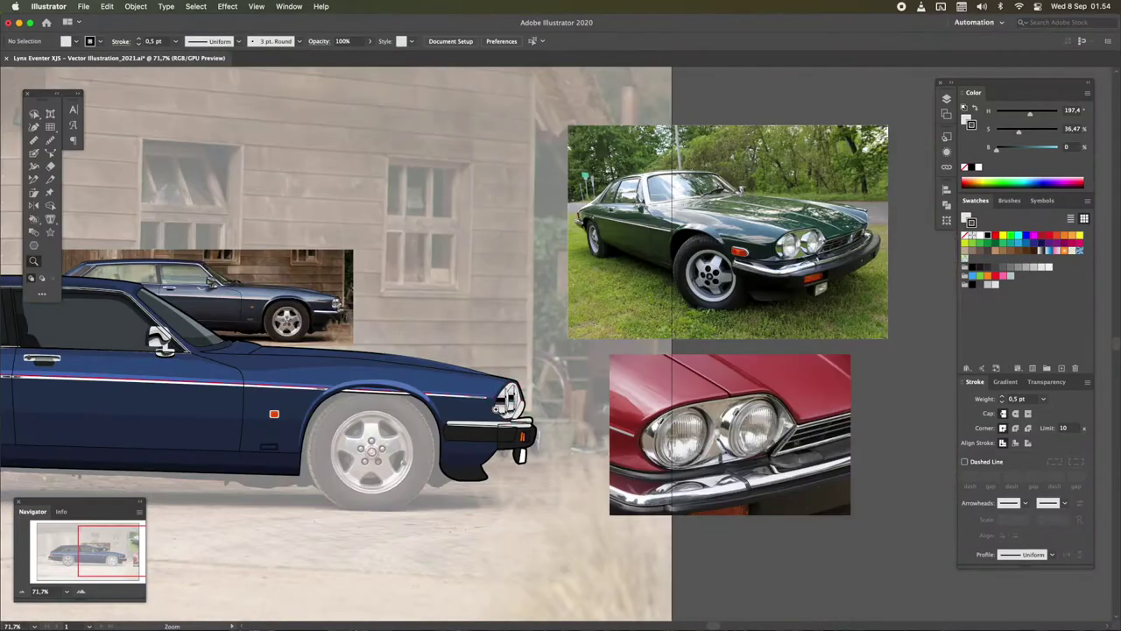
# Shift the twin lens artwork to a new position within the headlight
pyautogui.scroll(5, 614, 333)
pyautogui.click(618, 337)
pyautogui.press('v')
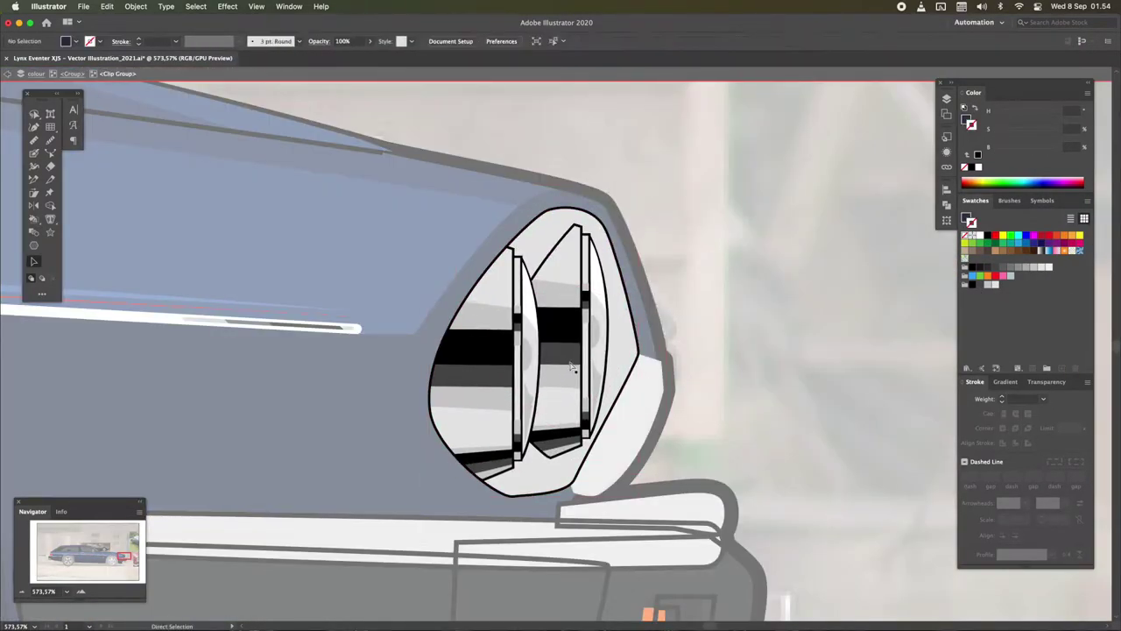
pyautogui.moveTo(571, 368); pyautogui.dragTo(613, 350)
pyautogui.scroll(-5, 572, 368)
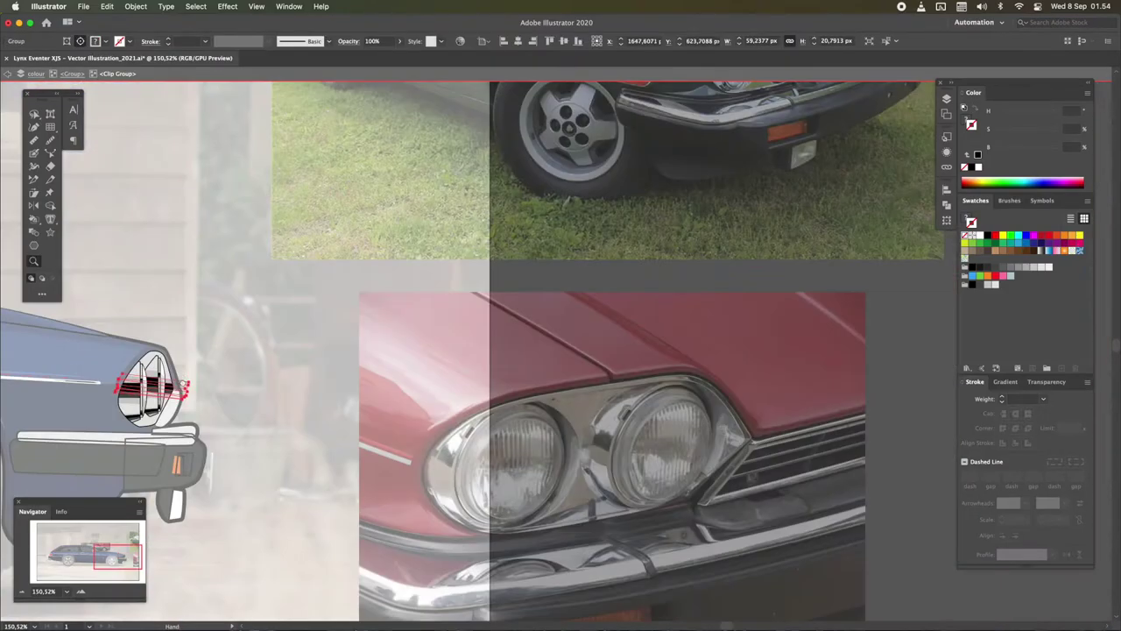
pyautogui.scroll(5, 540, 324)
pyautogui.scroll(2, 554, 272)
pyautogui.scroll(-3, 608, 290)
pyautogui.scroll(-2, 608, 290)
# Re-enter the headlight group and select an anchor on the outer surround's inner curve
pyautogui.doubleClick(531, 278)
pyautogui.scroll(6, 530, 279)
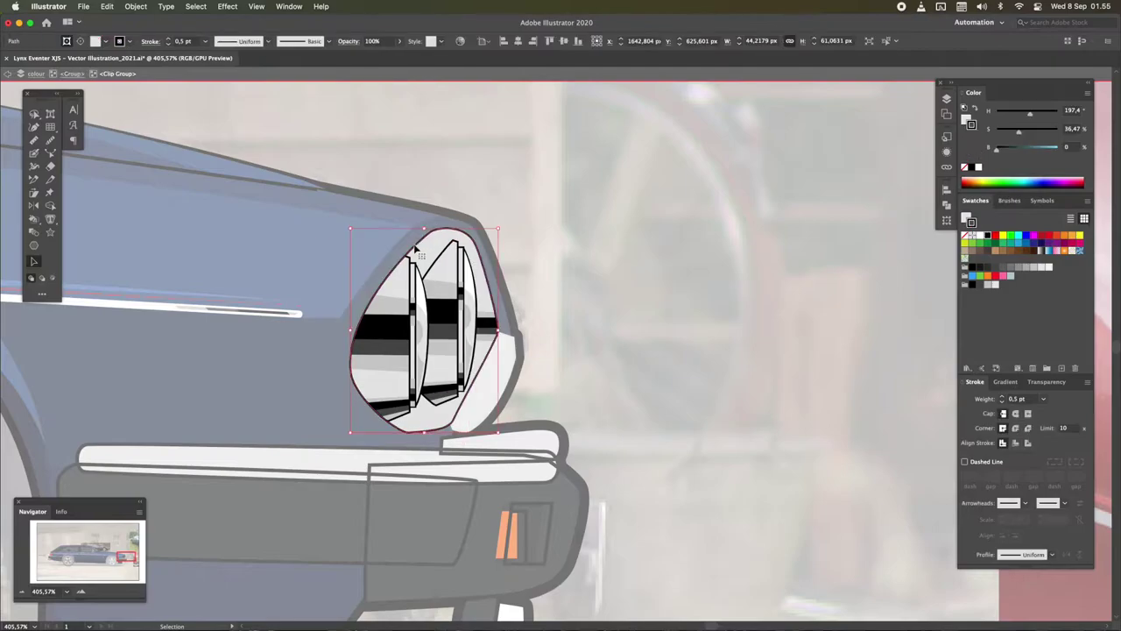
pyautogui.press('Escape')
pyautogui.click(453, 299)
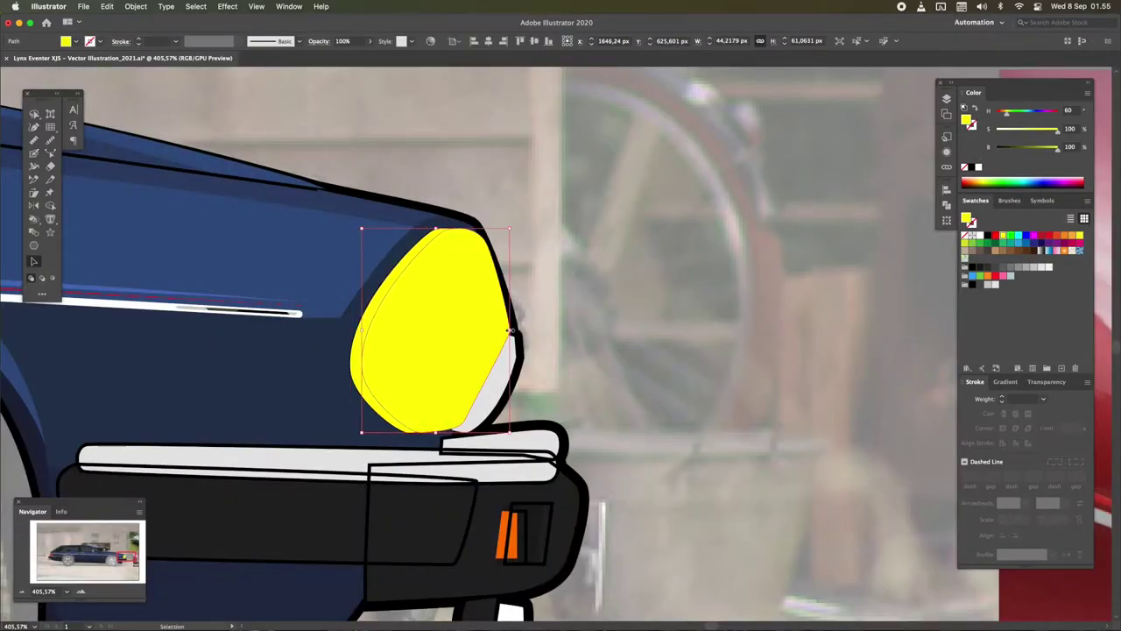
pyautogui.scroll(2, 501, 328)
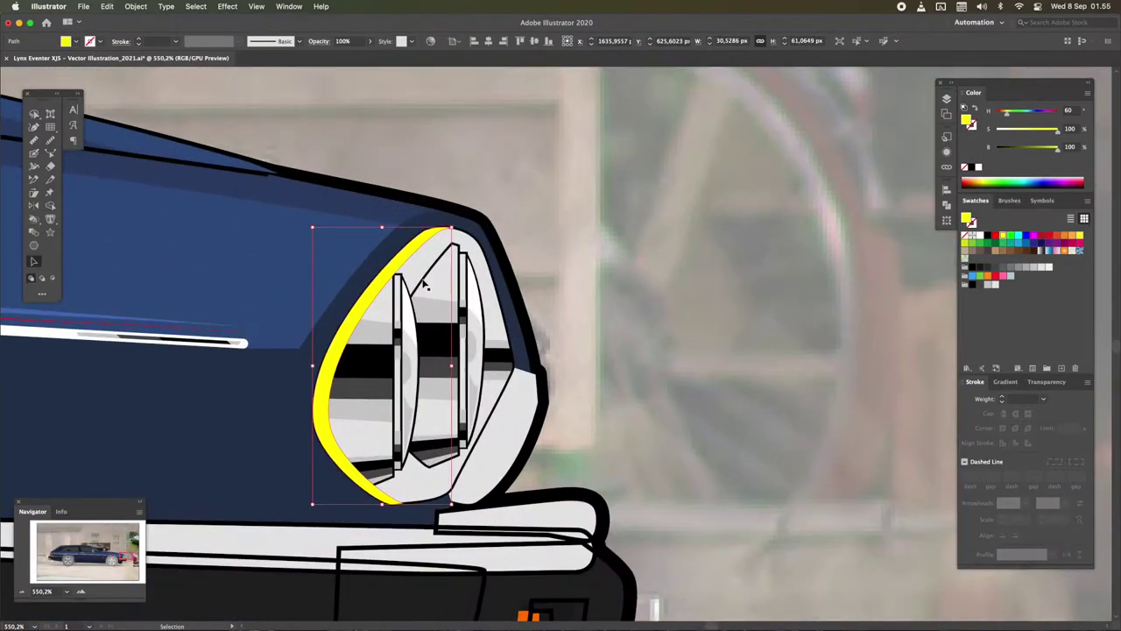
pyautogui.doubleClick(415, 339)
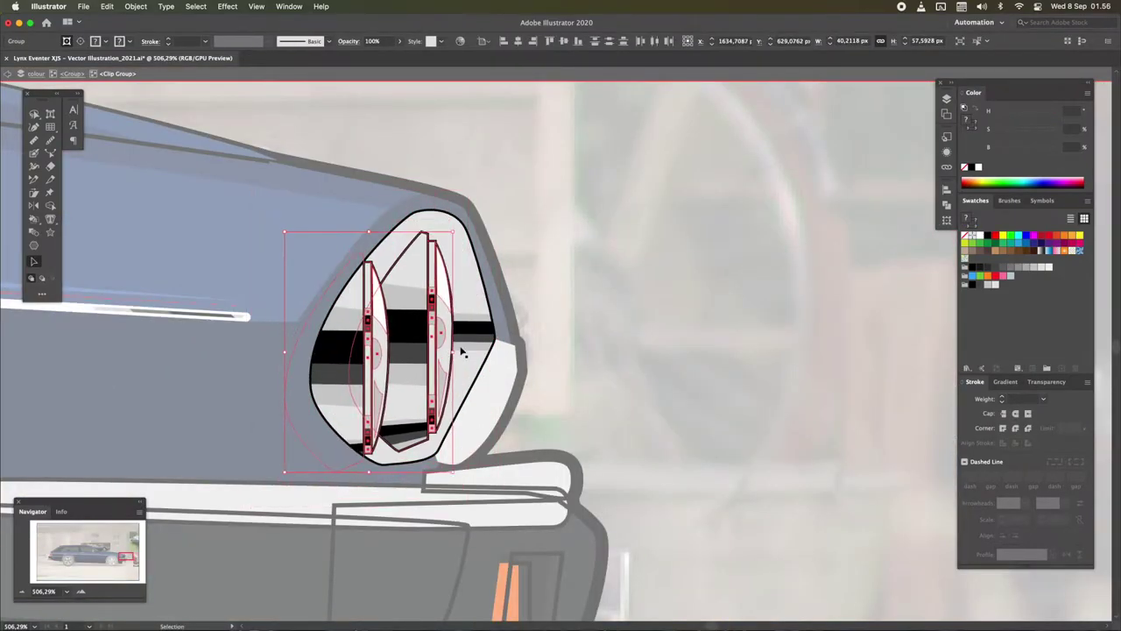
pyautogui.press('a')
pyautogui.click(390, 450)
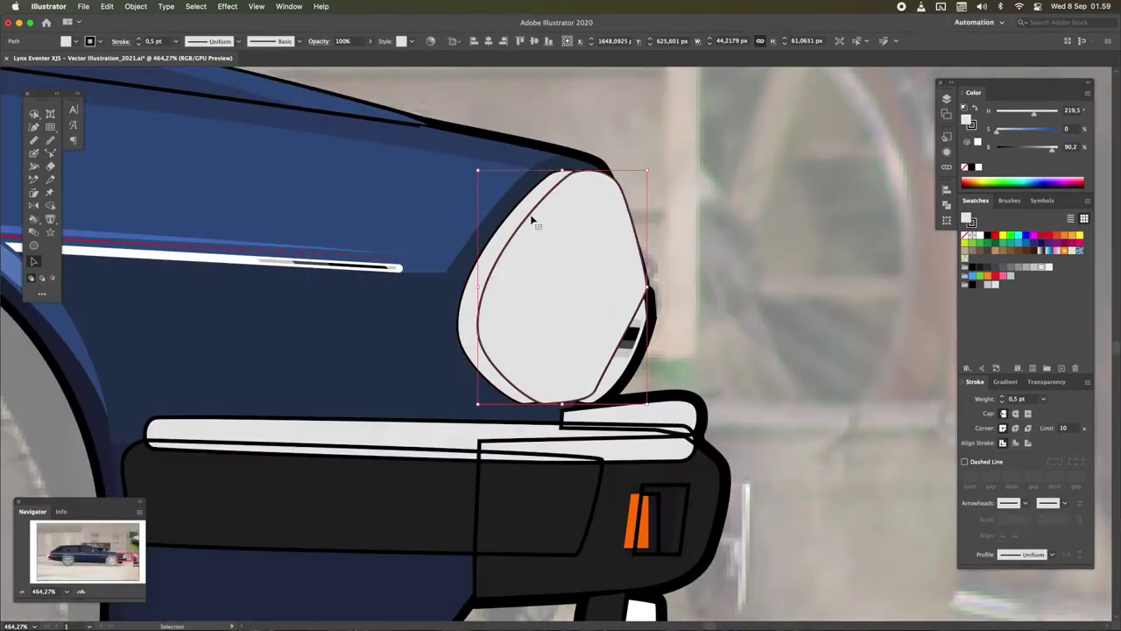
# Merge the headlight regions with Shape Builder, then undo to remove the plain white fill
pyautogui.hotkey('shift', 'm')
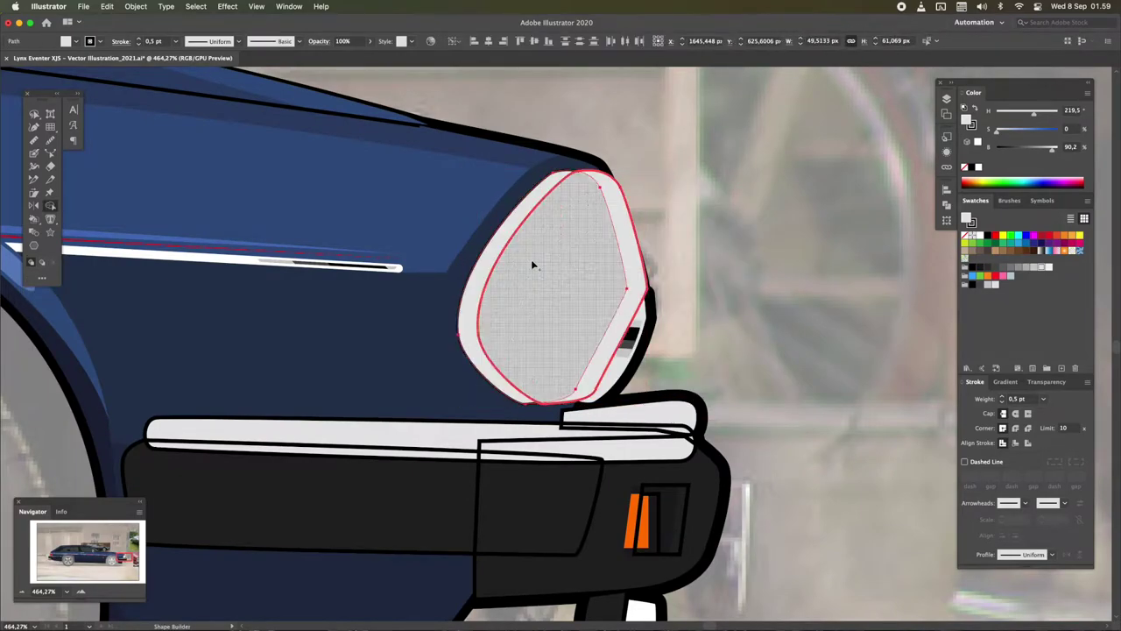
pyautogui.click(518, 266)
pyautogui.press('v')
pyautogui.hotkey('ctrl', 'z')
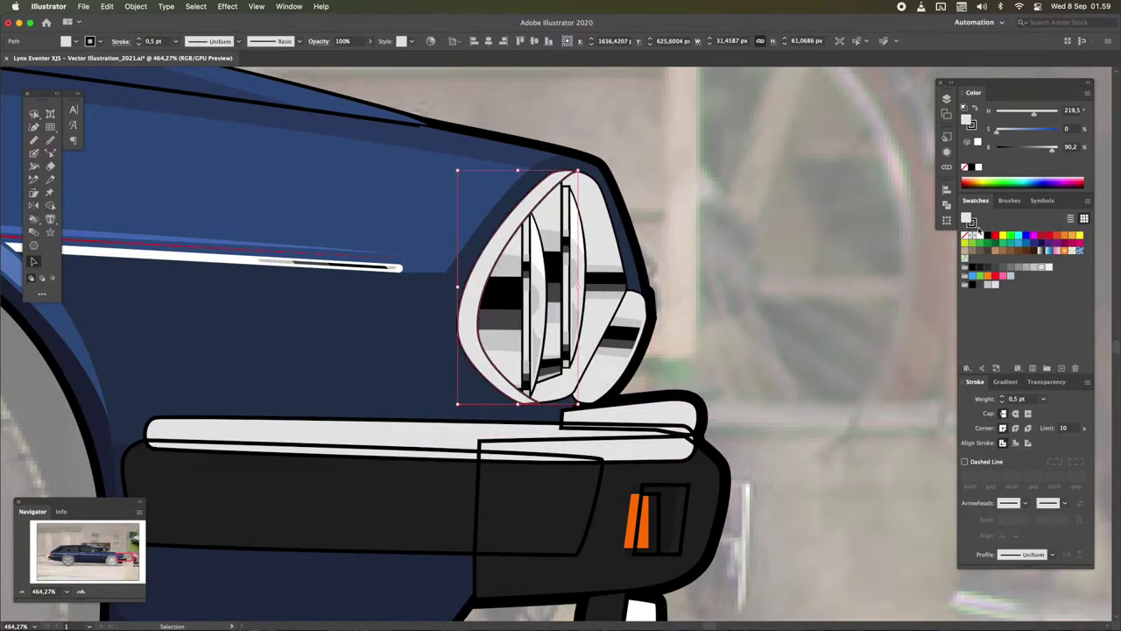
# Enter the headlight group and direct-select the lens path, then exit the group
pyautogui.doubleClick(526, 289)
pyautogui.scroll(5, 601, 321)
pyautogui.scroll(-4, 546, 258)
pyautogui.scroll(3, 546, 325)
pyautogui.press('a')
pyautogui.click(599, 313)
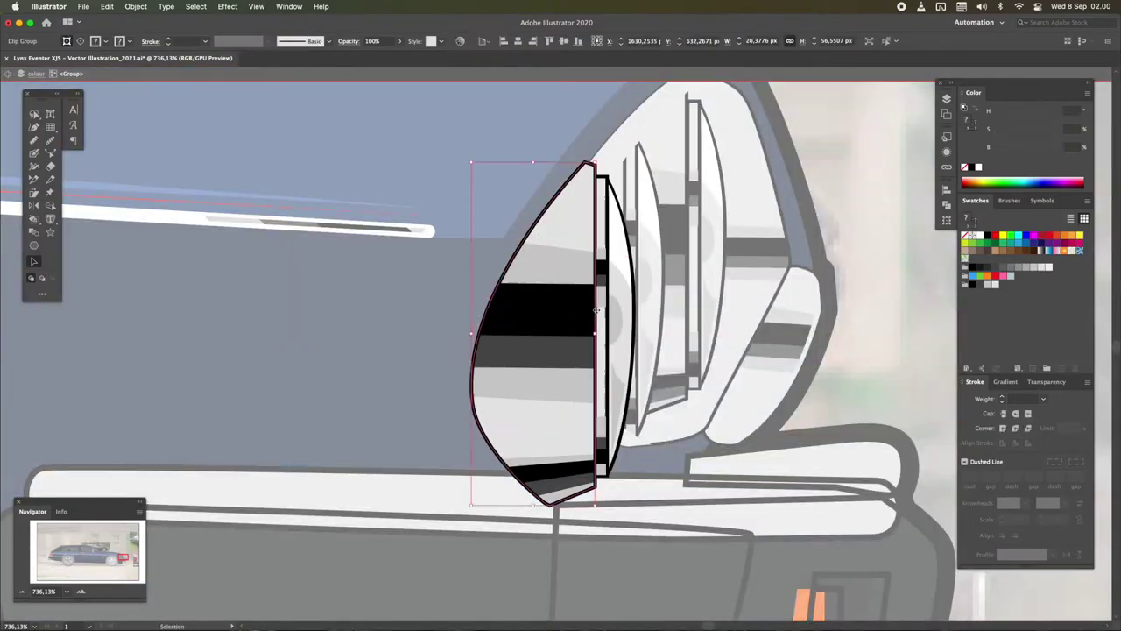
pyautogui.press('Escape')
pyautogui.press('v')
# Select the striped bars inside the lens clip group, undo their recent changes, and save
pyautogui.doubleClick(596, 266)
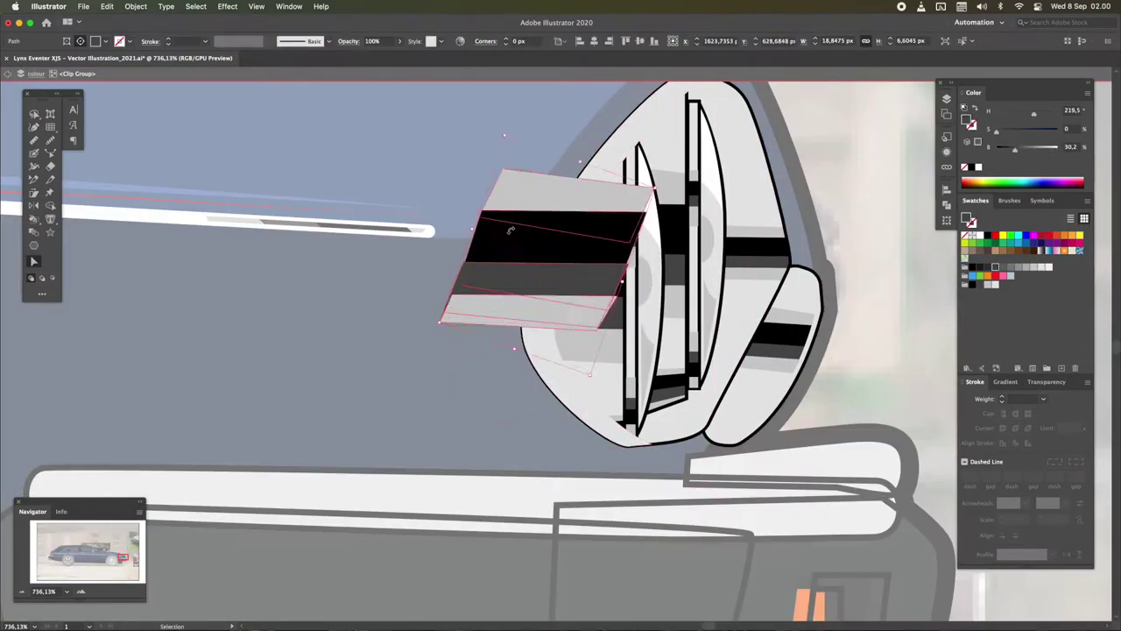
pyautogui.click(526, 351)
pyautogui.scroll(3, 537, 359)
pyautogui.click(166, 6)
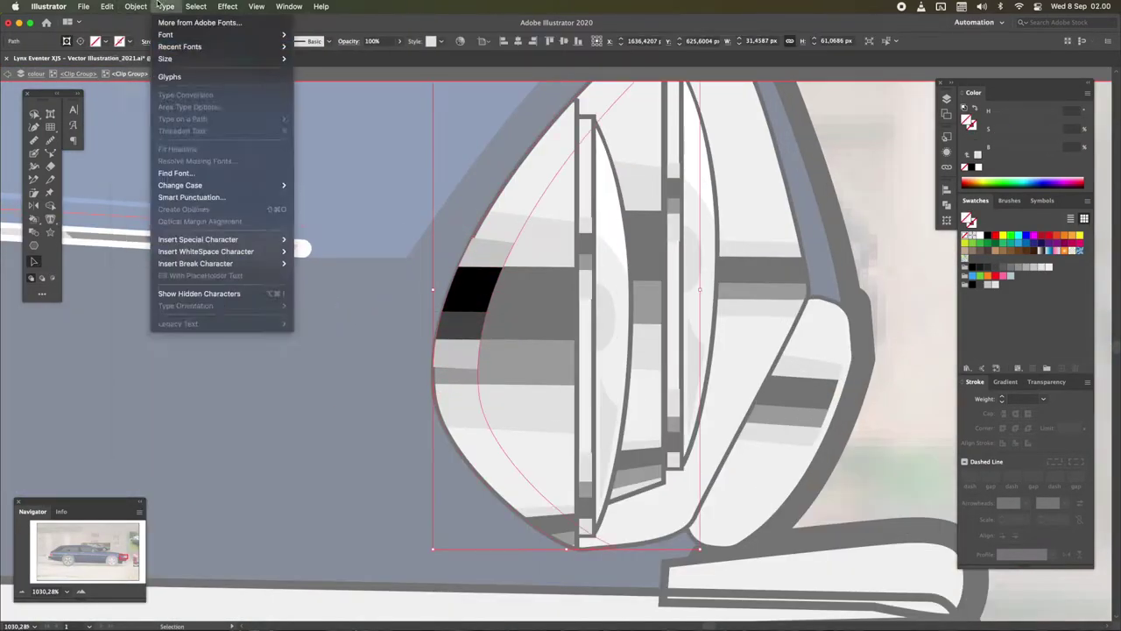
pyautogui.press('a')
pyautogui.click(503, 287)
pyautogui.press('super+z')
pyautogui.press('super+z')
pyautogui.press('super+z')
pyautogui.press('super+z')
pyautogui.press('super+z')
pyautogui.press('super+z')
pyautogui.press('super+z')
pyautogui.scroll(-5, 538, 282)
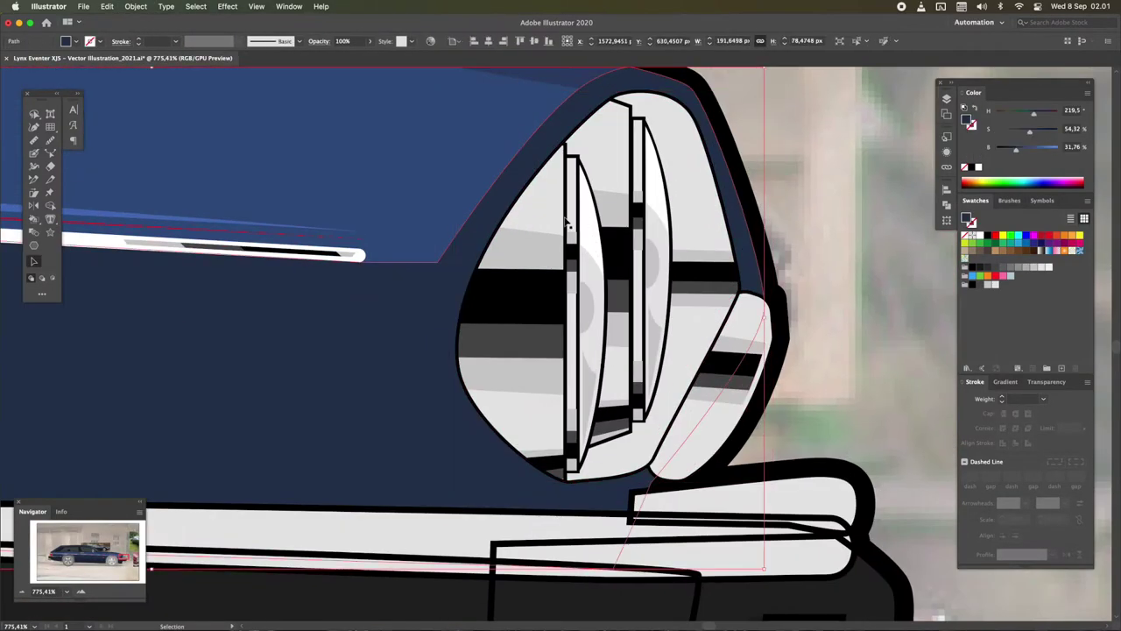
pyautogui.press('super+s')
# Zoom in and select the small lens piece above the bumper inside its group
pyautogui.press('z')
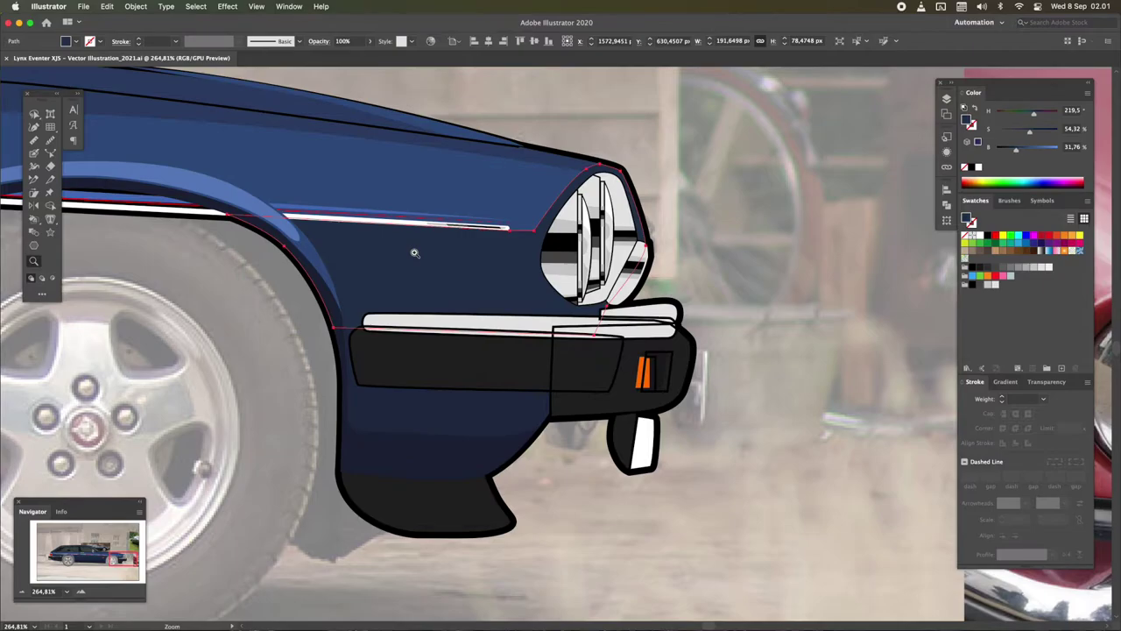
pyautogui.moveTo(415, 253); pyautogui.dragTo(491, 252)
pyautogui.press('v')
pyautogui.doubleClick(575, 254)
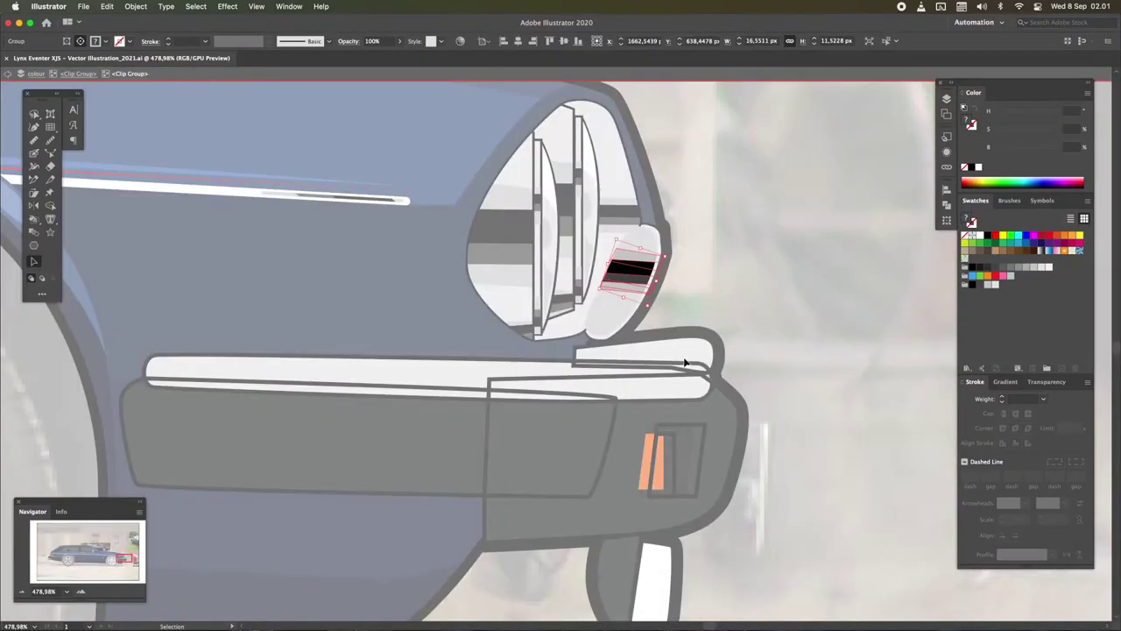
pyautogui.click(556, 342)
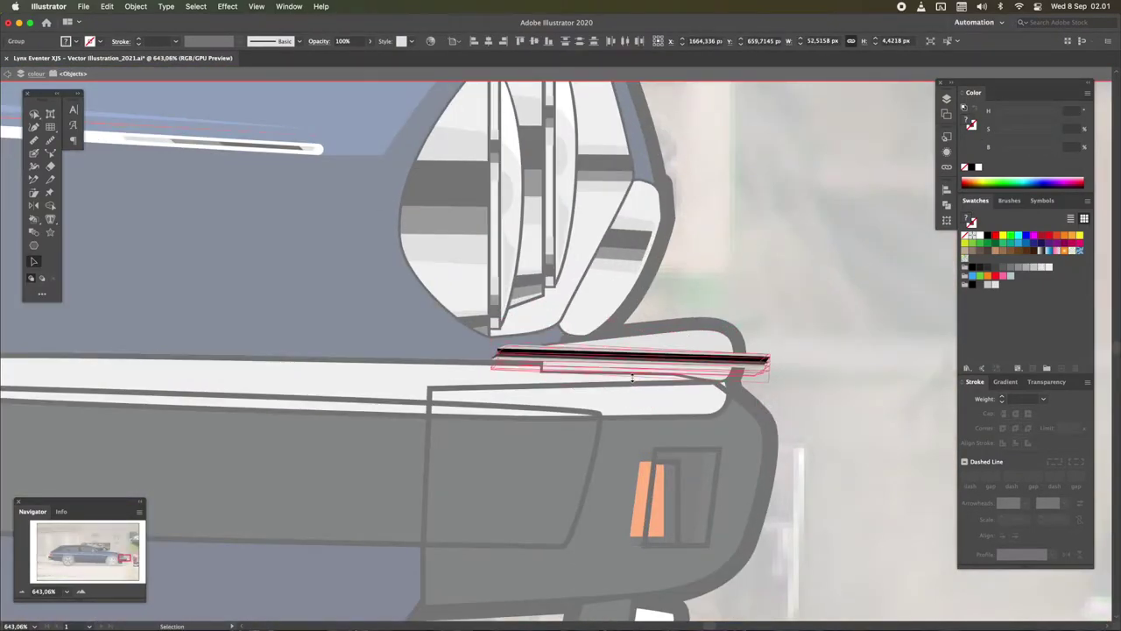
pyautogui.scroll(-3, 633, 377)
pyautogui.press('Escape')
# Select the dark bumper shape, chrome strip and bumper clip group using the Layers list
pyautogui.click(471, 386)
pyautogui.click(946, 99)
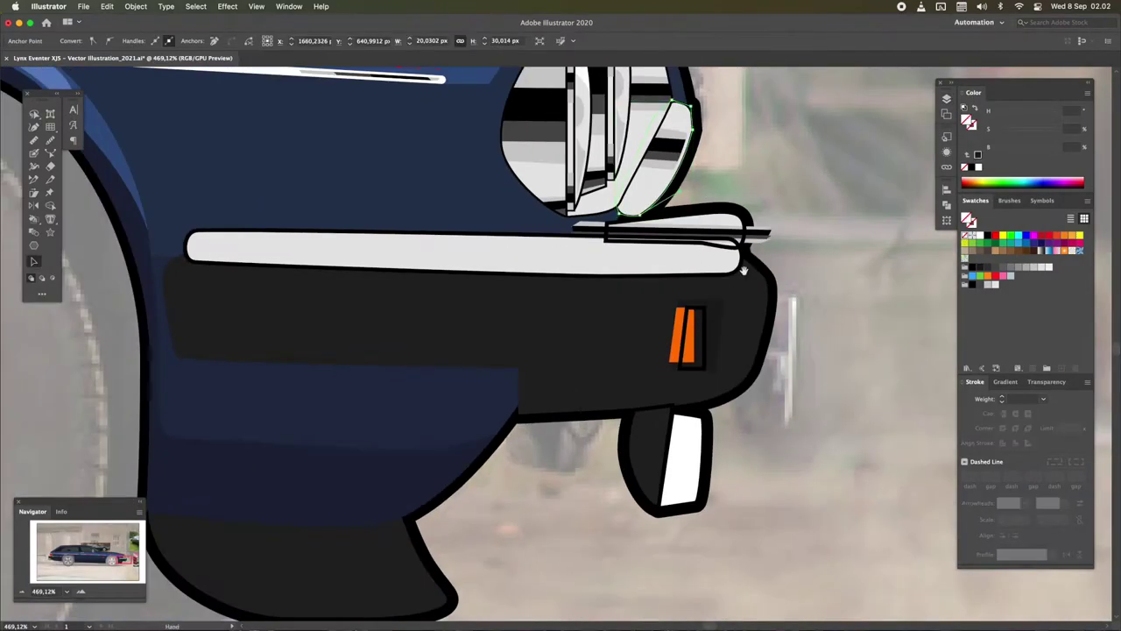
pyautogui.scroll(5, 771, 262)
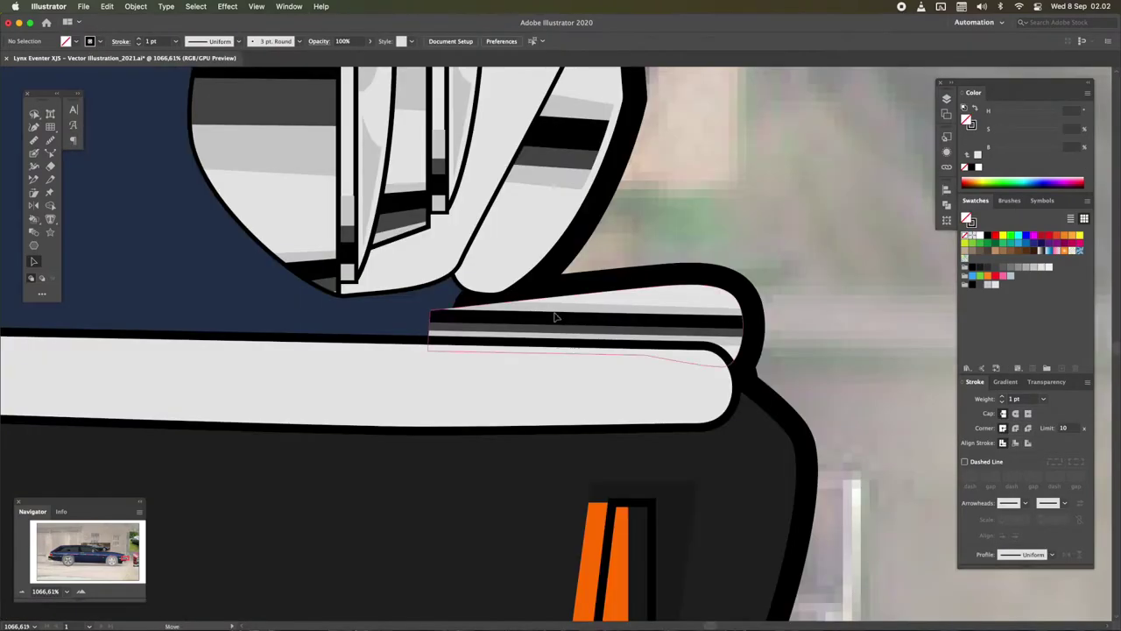
pyautogui.click(554, 317)
pyautogui.keyDown('shift'); pyautogui.click(739, 351); pyautogui.keyUp('shift')
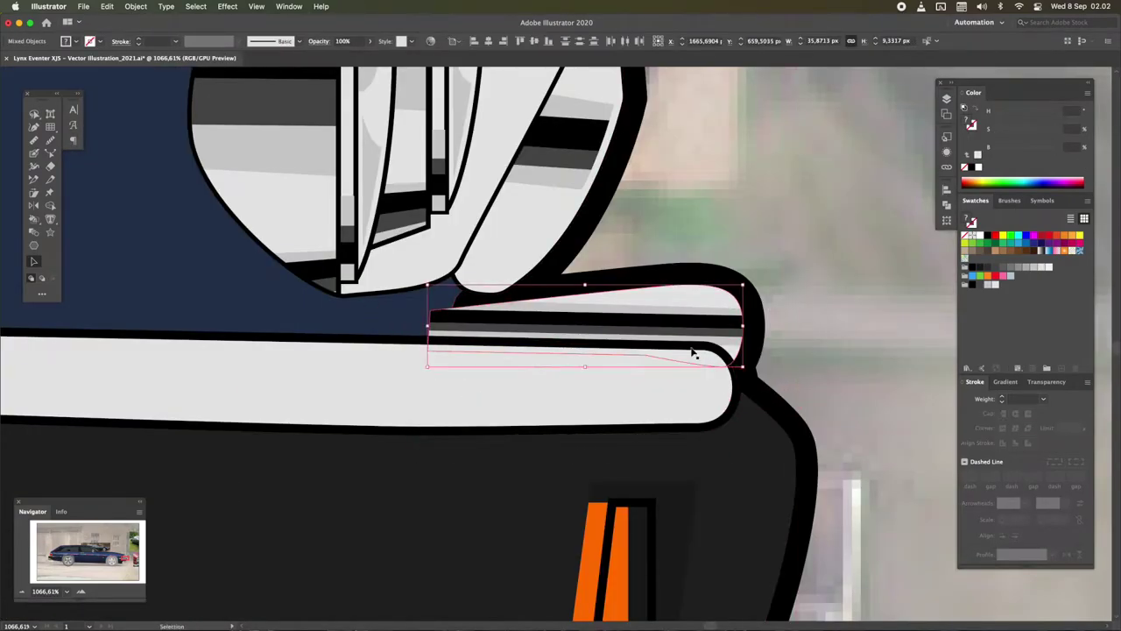
pyautogui.press('v')
pyautogui.click(452, 333)
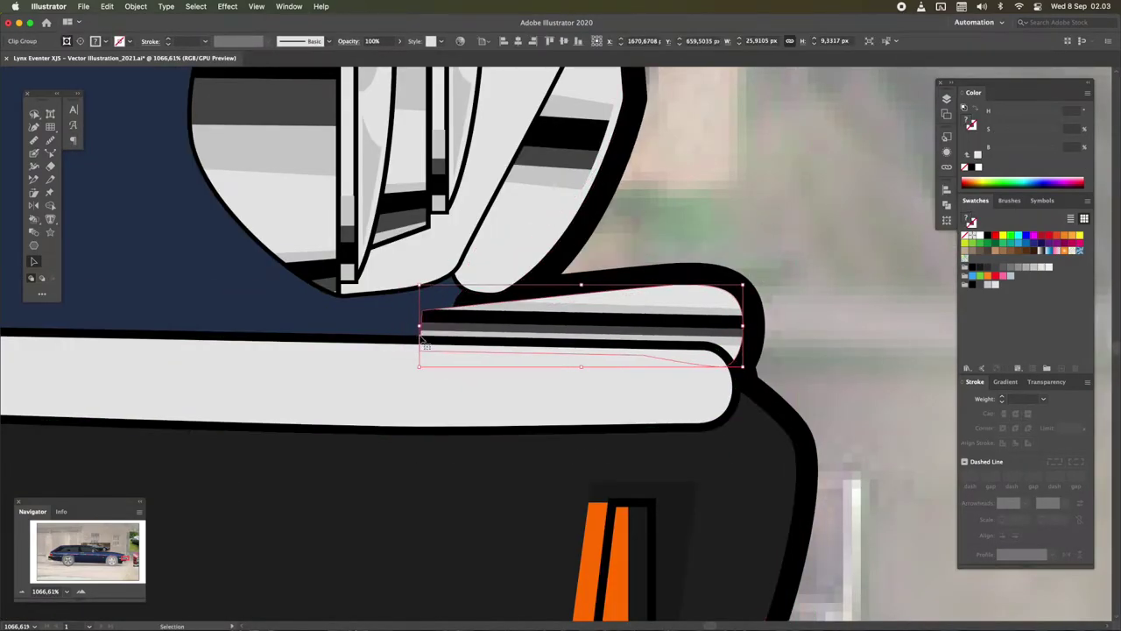
# Inside the chrome strip group, move the dark strip up onto the bumper bar
pyautogui.scroll(2, 421, 337)
pyautogui.scroll(-5, 465, 333)
pyautogui.doubleClick(380, 343)
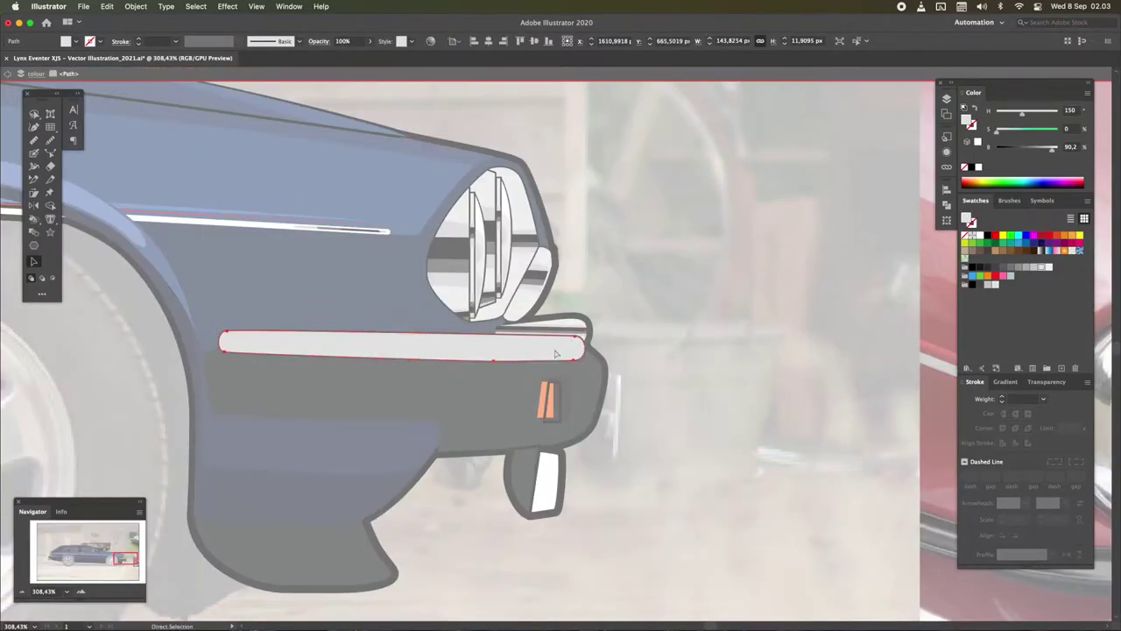
pyautogui.click(83, 7)
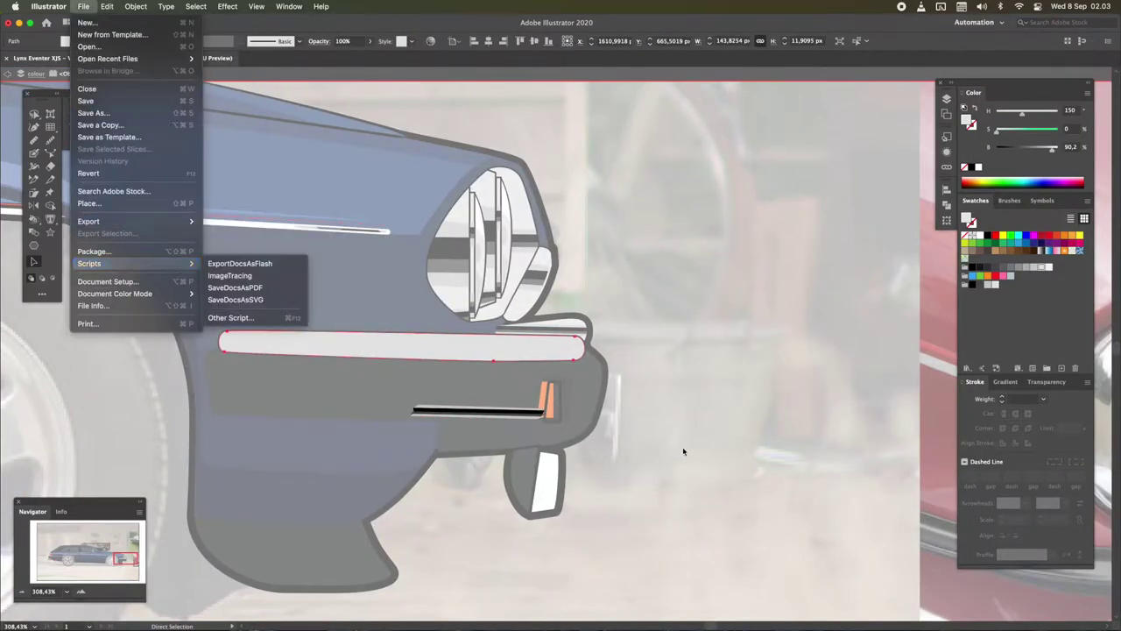
pyautogui.click(508, 412)
pyautogui.moveTo(509, 413); pyautogui.dragTo(496, 386)
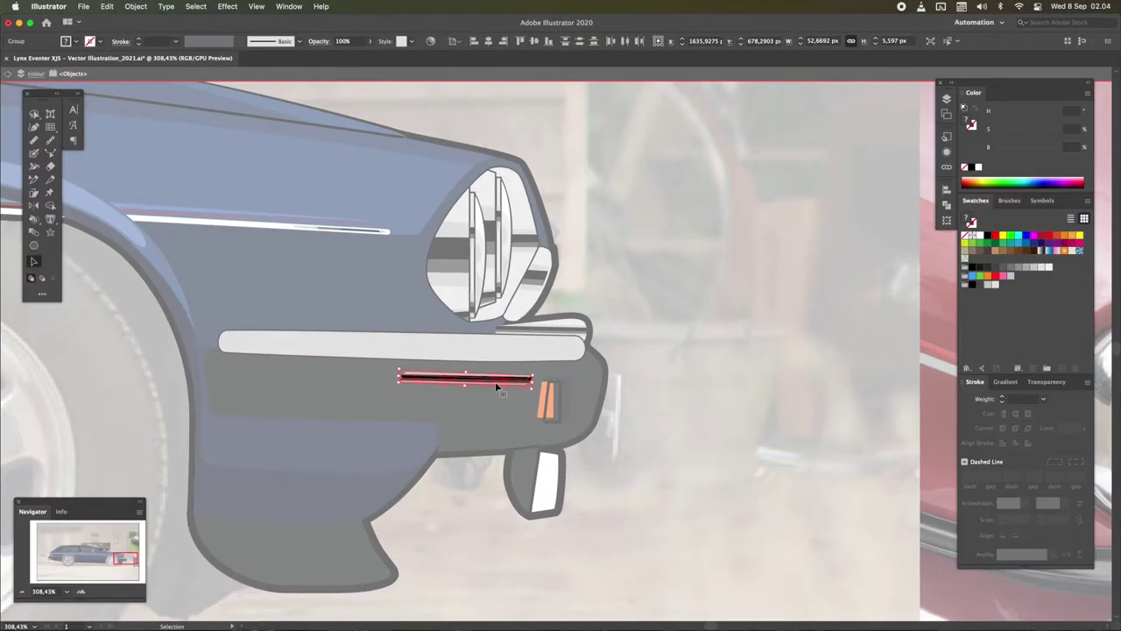
pyautogui.scroll(3, 567, 351)
pyautogui.scroll(-1, 526, 333)
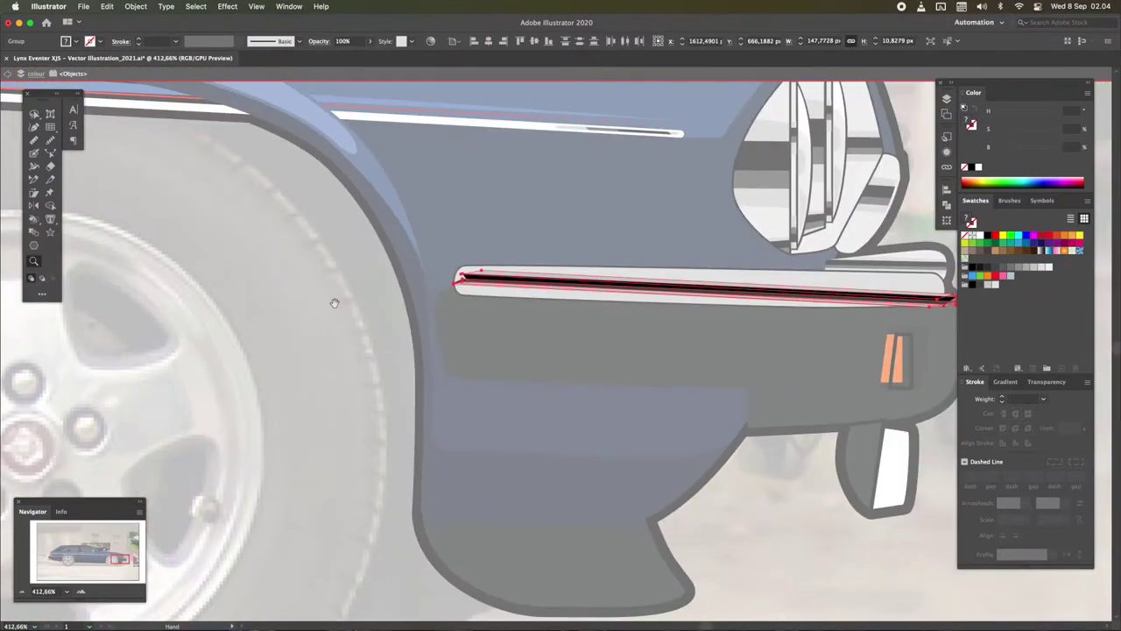
pyautogui.click(438, 307)
pyautogui.press('Escape')
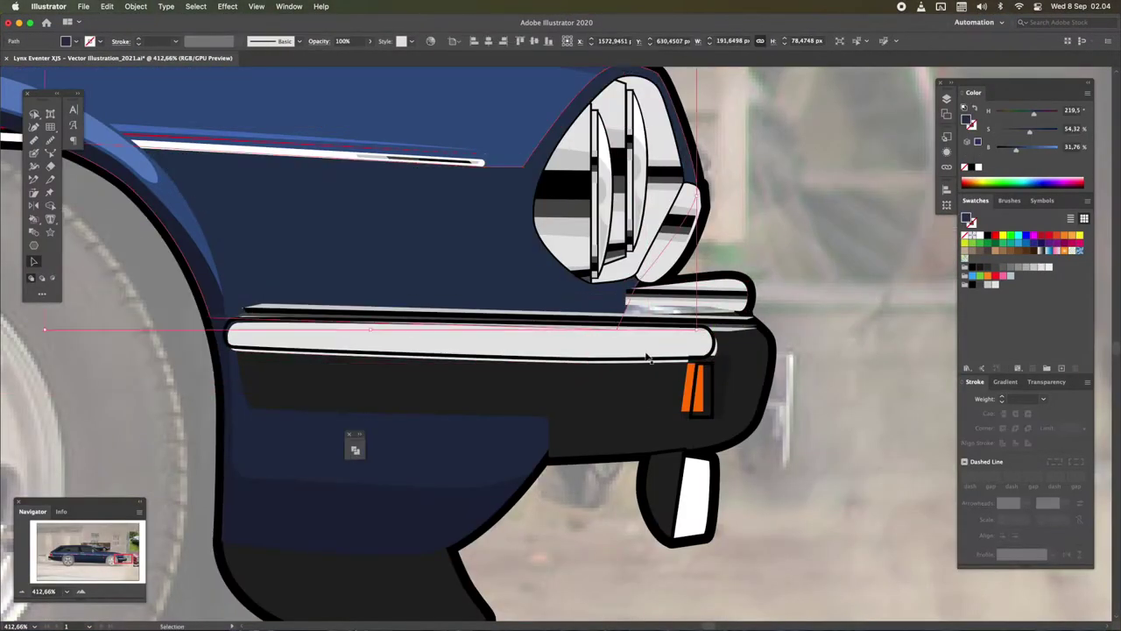
# Open the chrome trim group under the headlamp and select its outline path
pyautogui.click(593, 307)
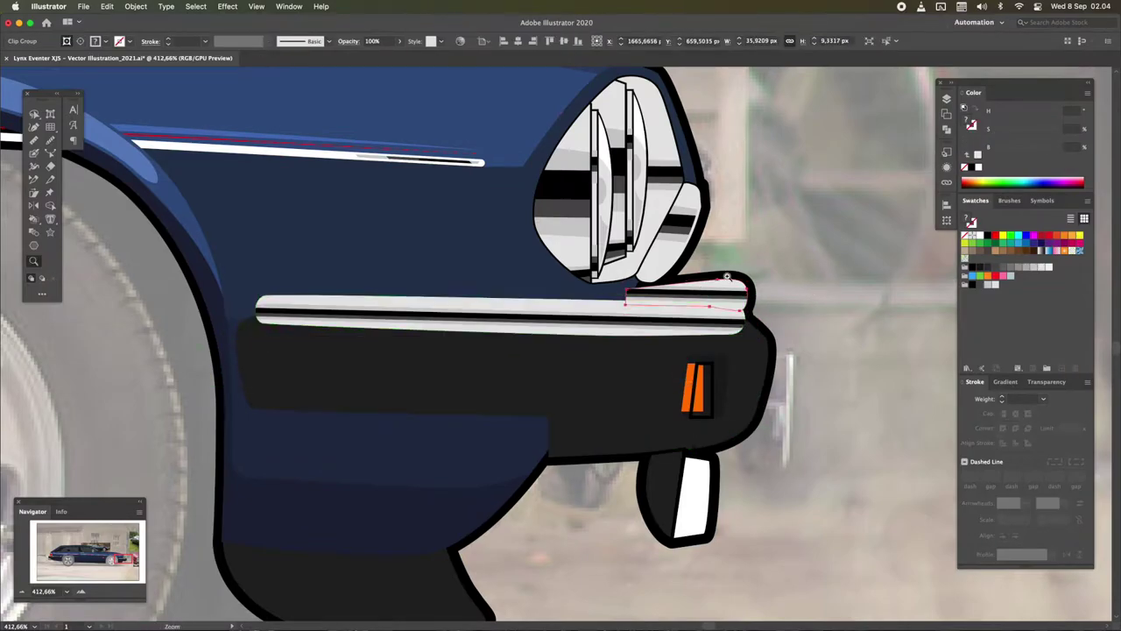
pyautogui.scroll(2, 788, 384)
pyautogui.scroll(2, 735, 317)
pyautogui.click(734, 317)
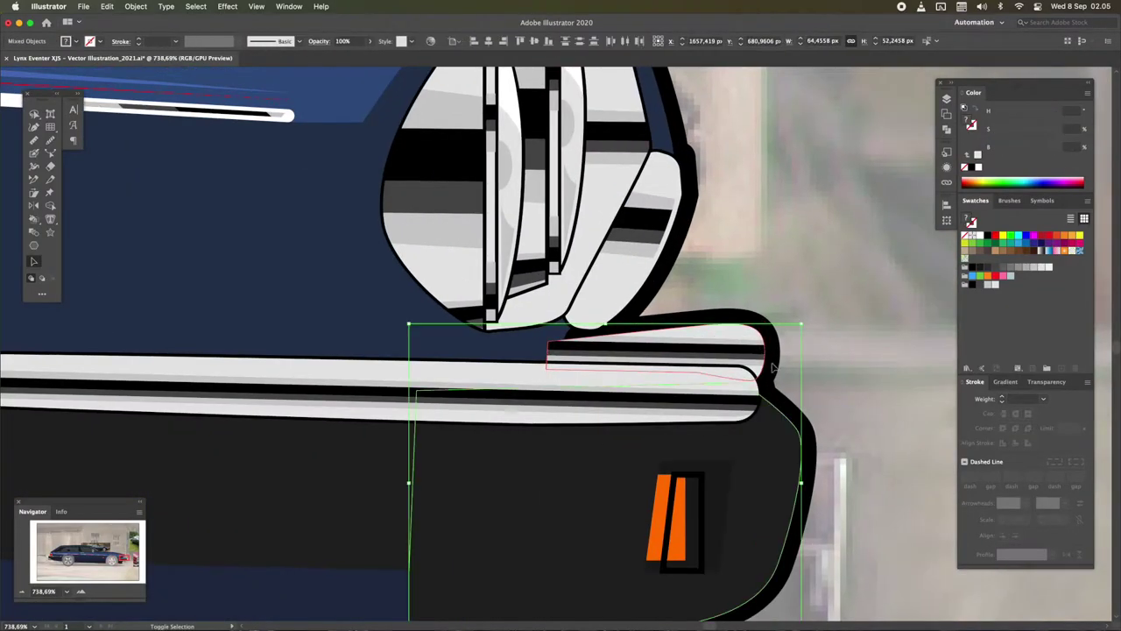
pyautogui.scroll(3, 734, 318)
pyautogui.scroll(1, 725, 374)
pyautogui.doubleClick(726, 374)
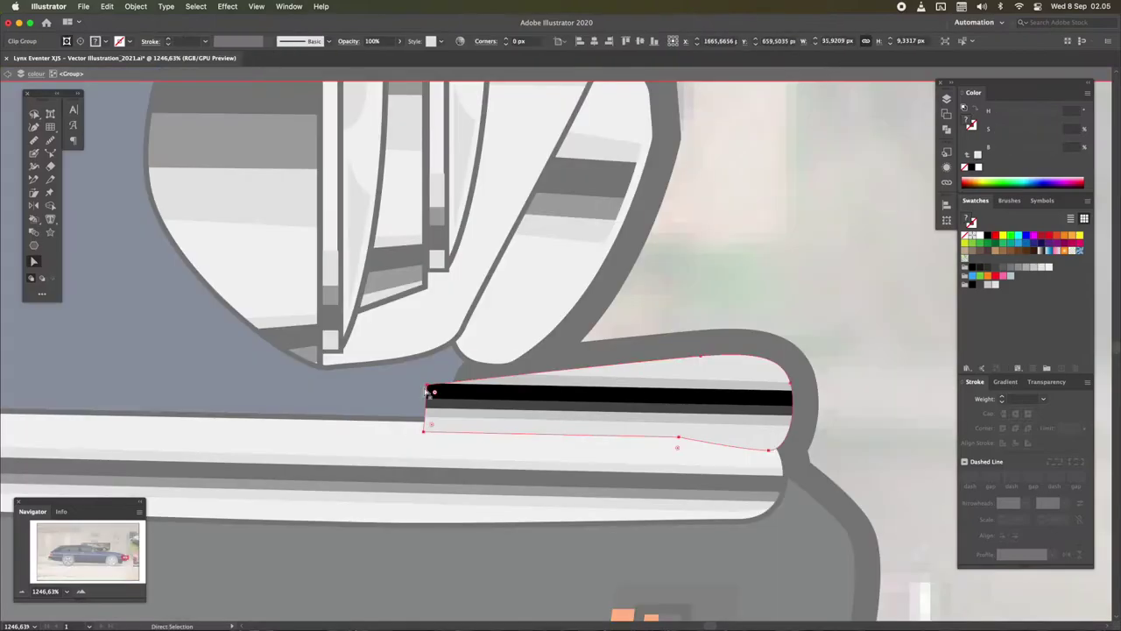
pyautogui.doubleClick(769, 310)
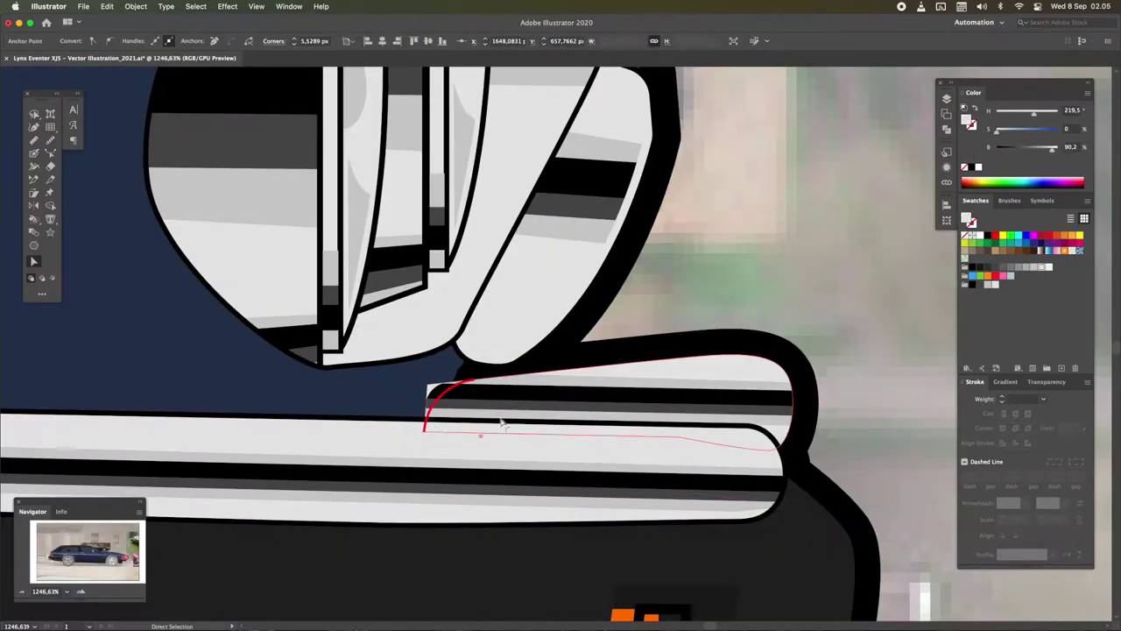
pyautogui.scroll(-3, 744, 405)
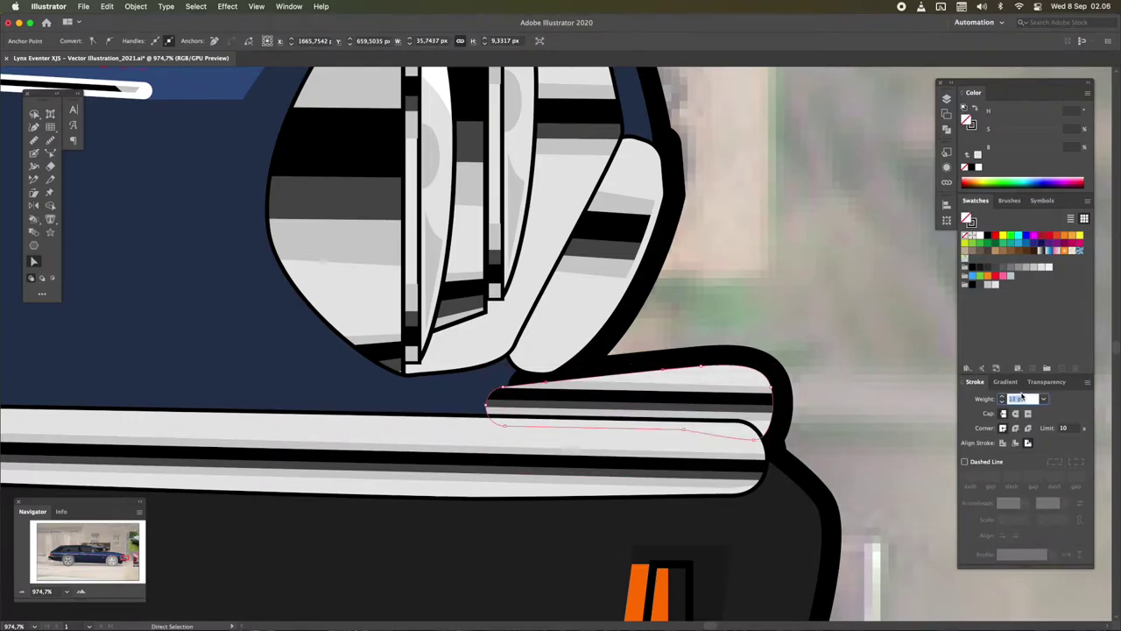
pyautogui.press('super+minus')
pyautogui.press('super+minus')
pyautogui.press('super+minus')
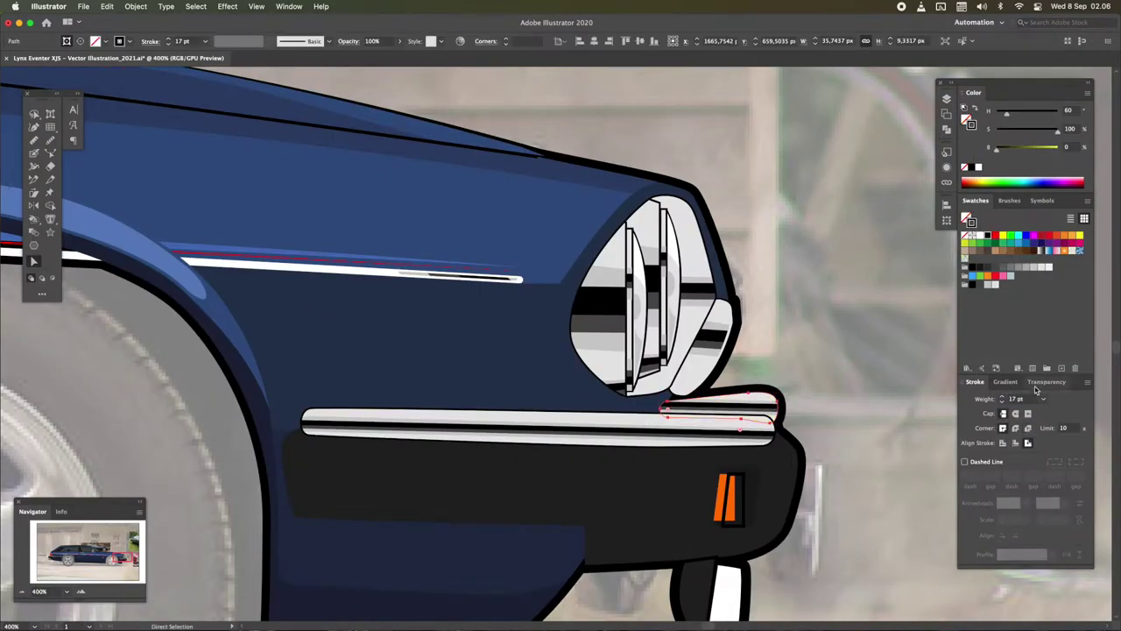
# Apply a white-to-black gradient stroke to the trim outline
pyautogui.click(1006, 383)
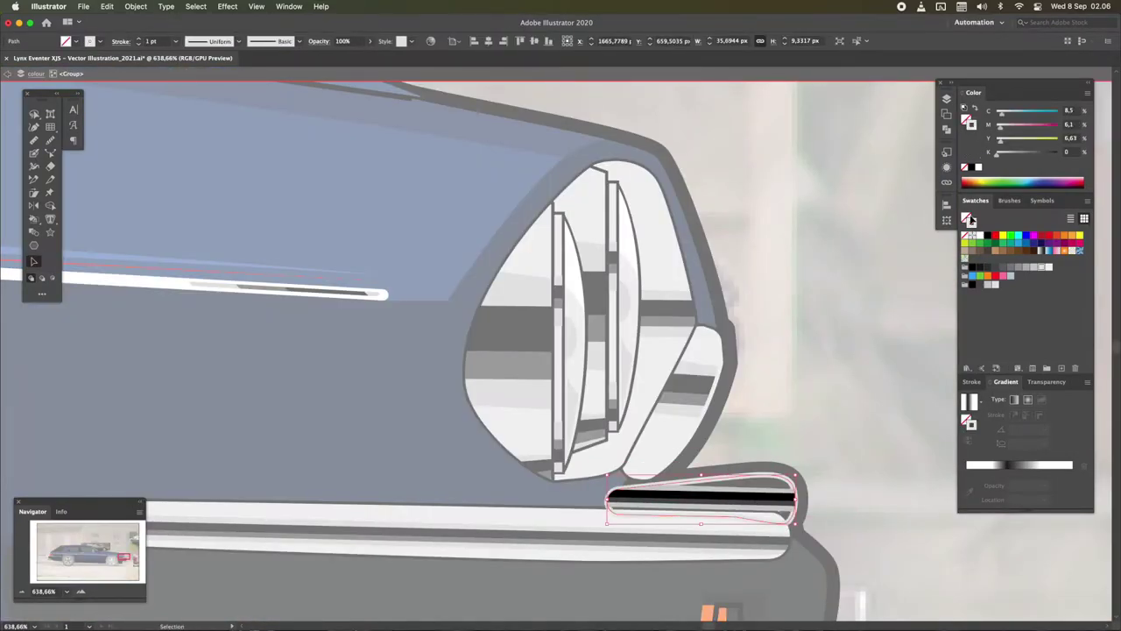
pyautogui.click(1005, 382)
pyautogui.click(969, 401)
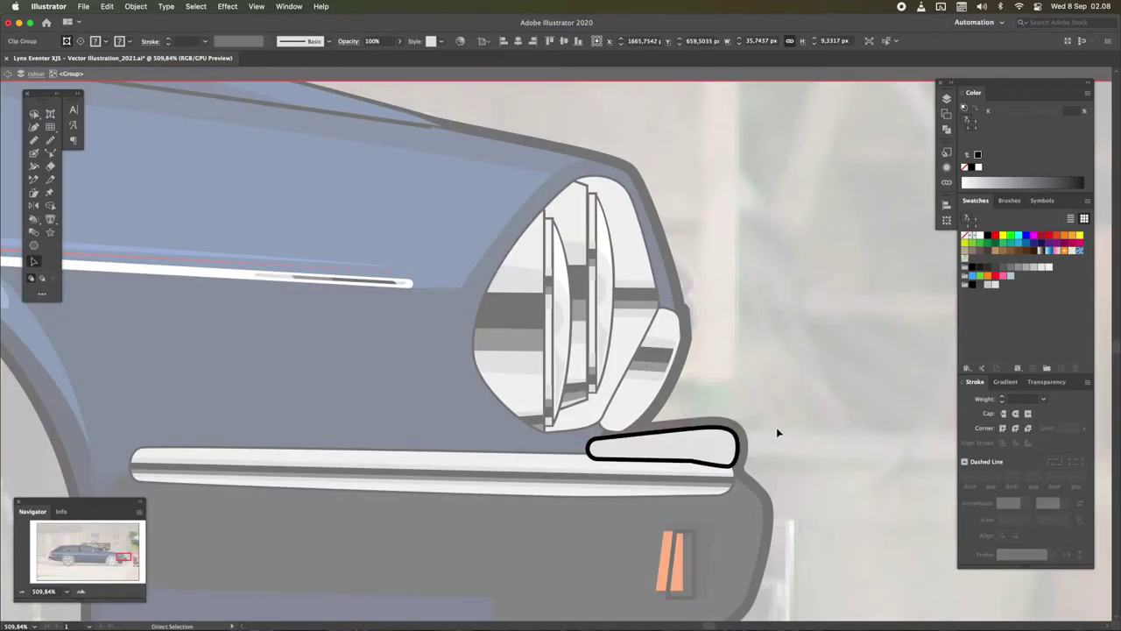
pyautogui.click(700, 444)
pyautogui.press('Escape')
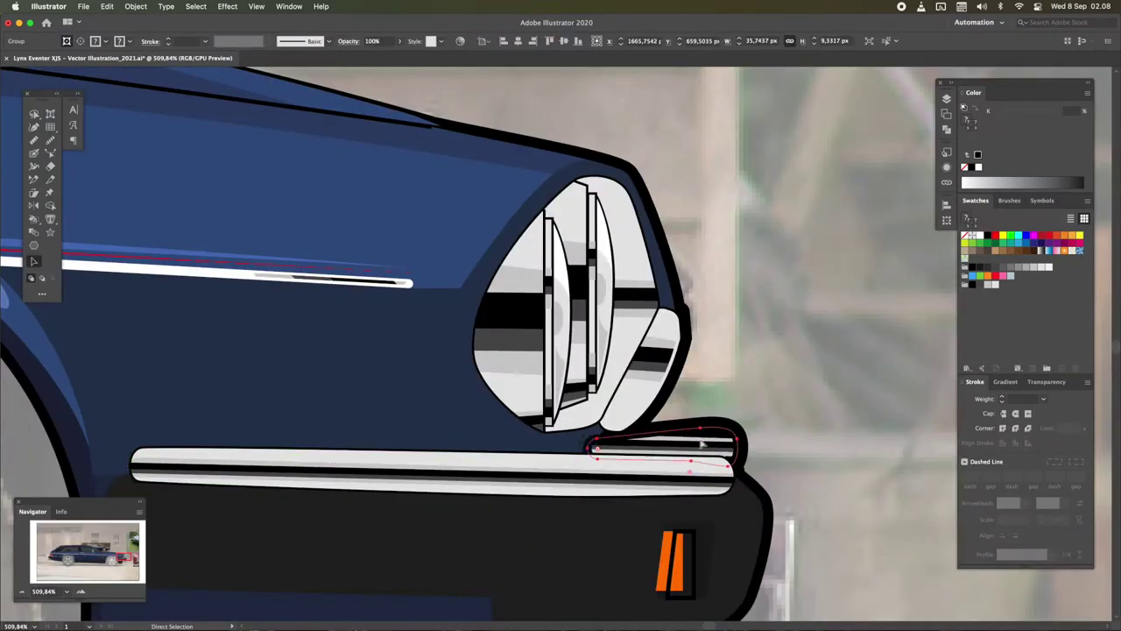
# Select the long chrome bumper bar
pyautogui.scroll(3, 701, 444)
pyautogui.press('v')
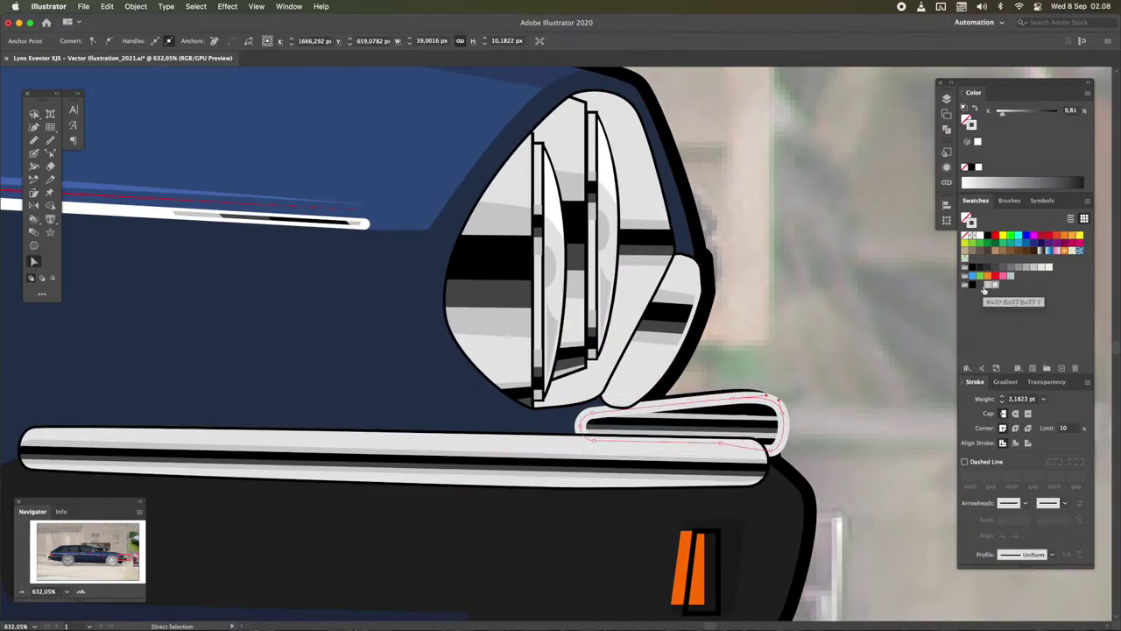
pyautogui.scroll(2, 874, 343)
pyautogui.click(652, 436)
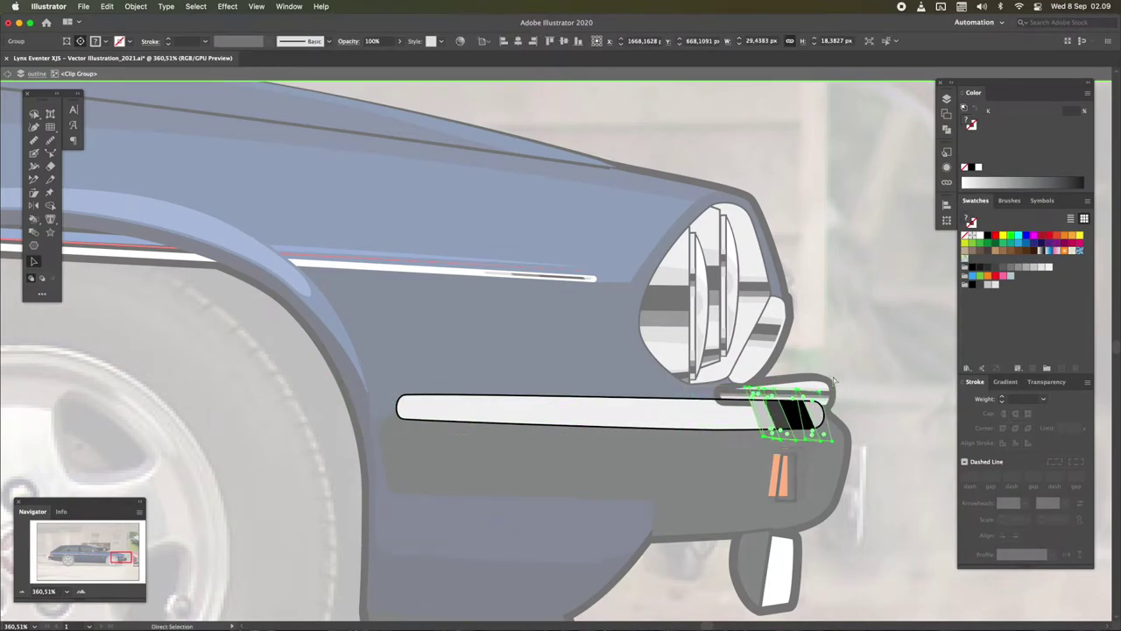
# Select the outline of the front bumper's chrome bar
pyautogui.scroll(2, 754, 407)
pyautogui.press('Escape')
pyautogui.click(645, 408)
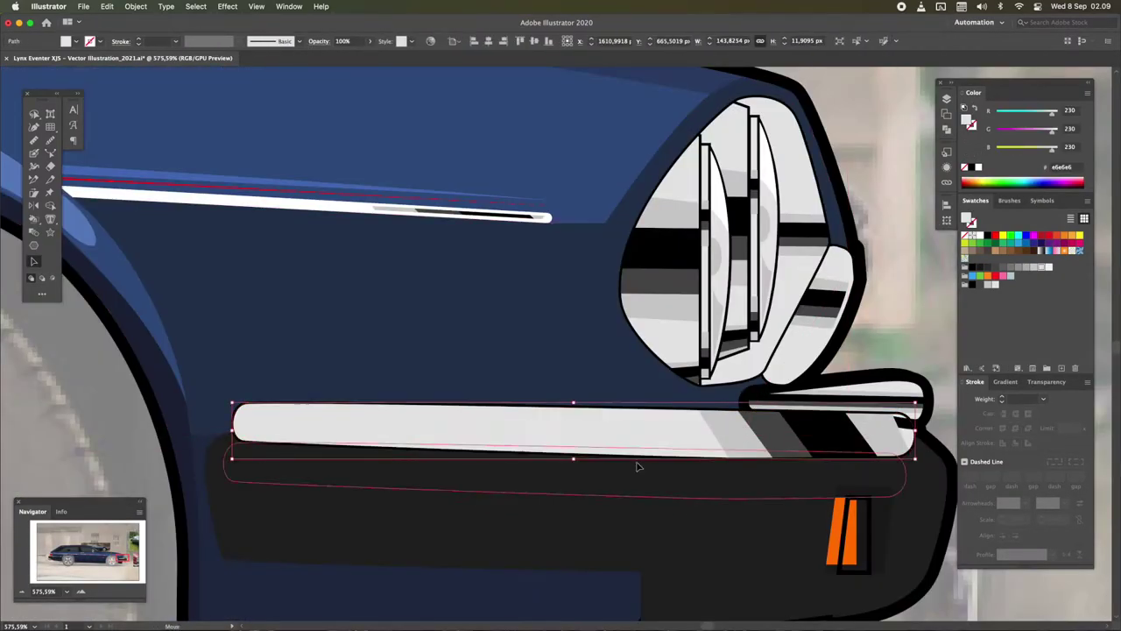
pyautogui.scroll(-2, 561, 350)
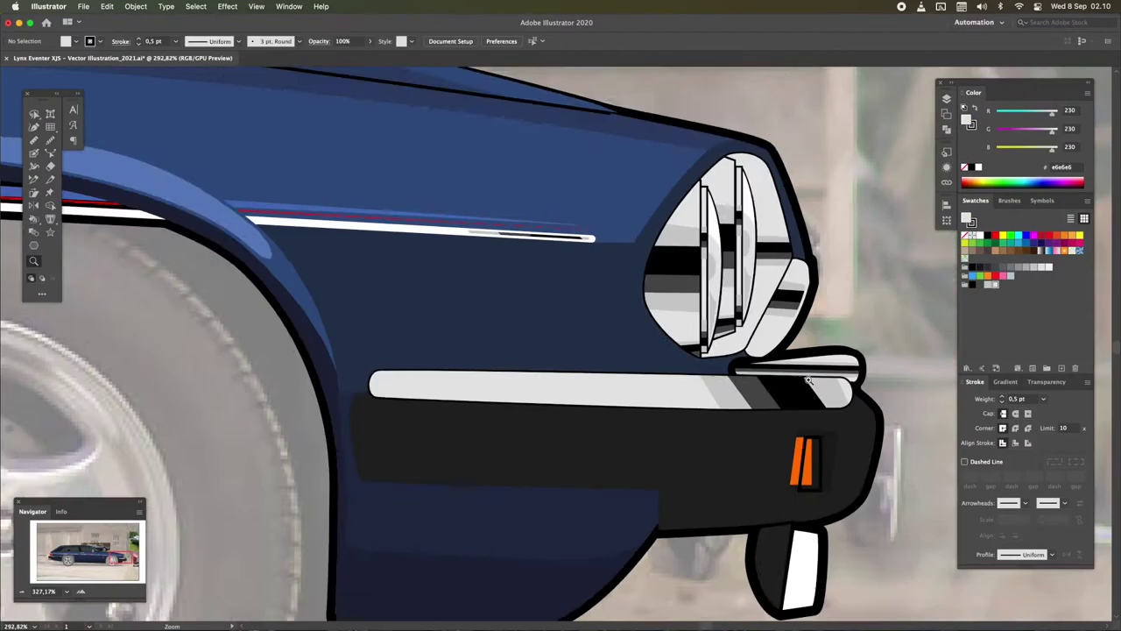
pyautogui.scroll(2, 560, 350)
pyautogui.press('v')
pyautogui.click(553, 399)
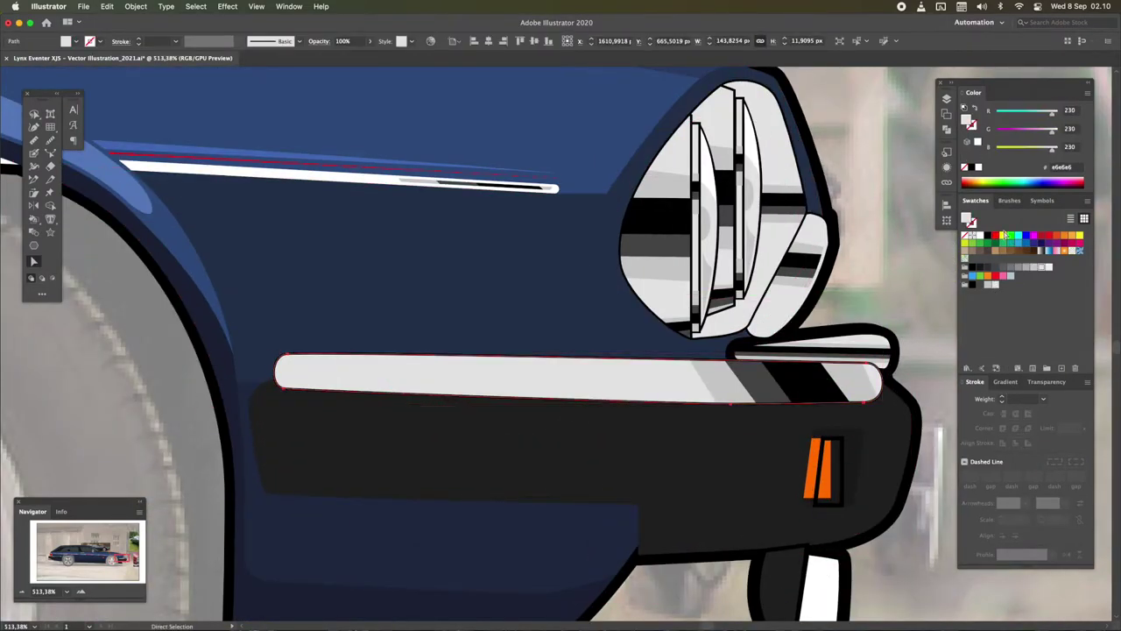
pyautogui.scroll(2, 740, 379)
pyautogui.click(768, 377)
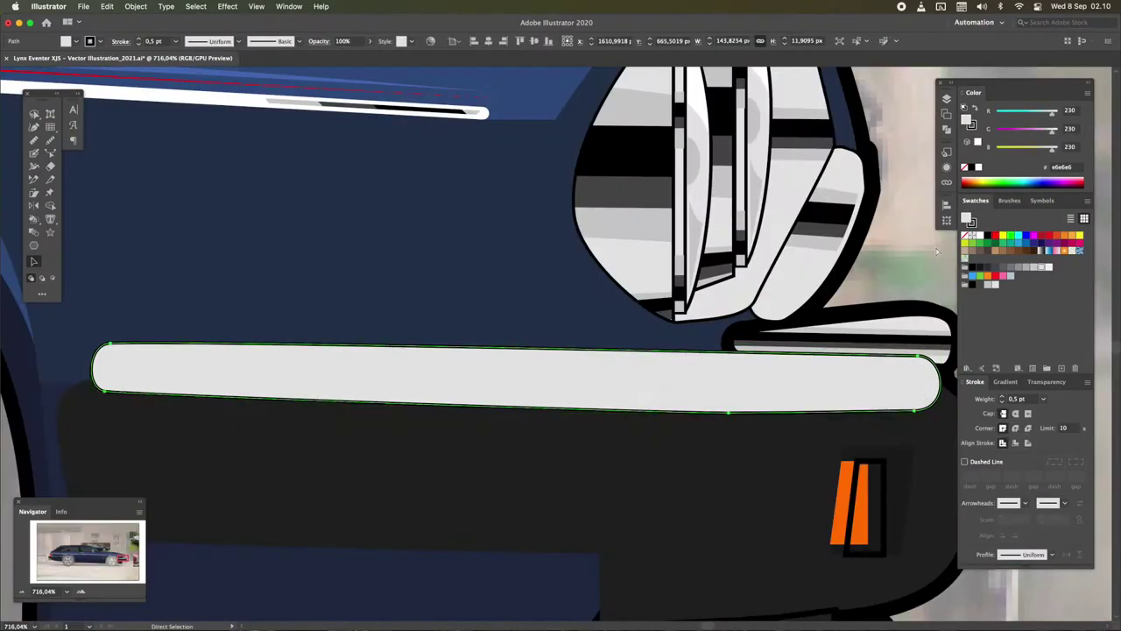
# Inside the bumper bar group, undo a stray move of the shading bands, then save and close
pyautogui.doubleClick(771, 376)
pyautogui.moveTo(870, 386); pyautogui.dragTo(874, 467)
pyautogui.press('super+z')
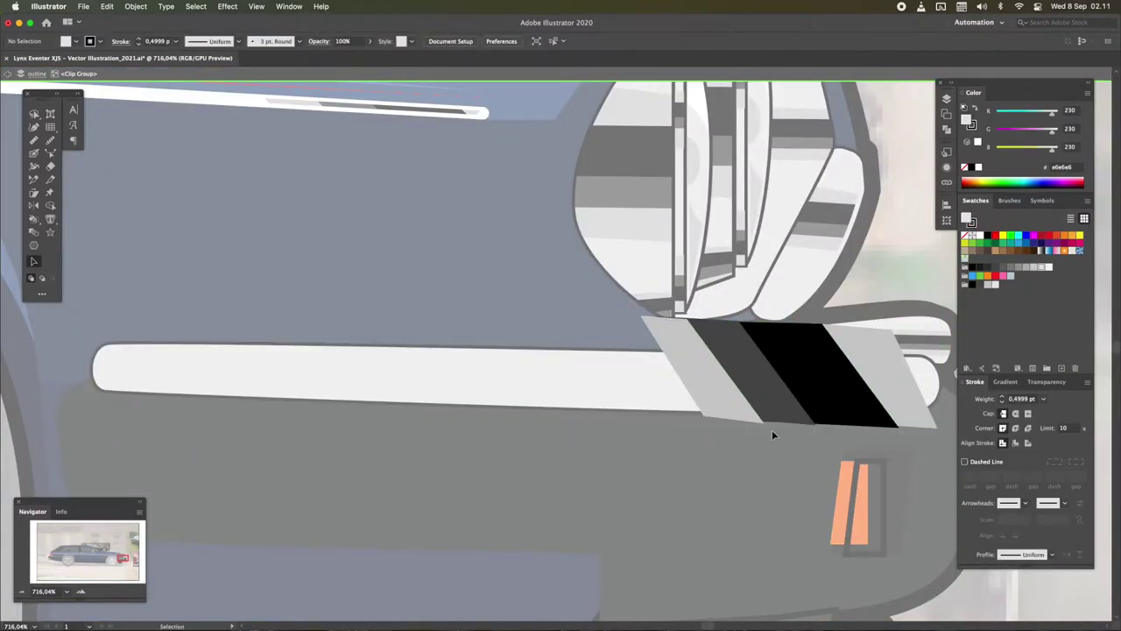
pyautogui.click(714, 459)
pyautogui.press('super+w')
pyautogui.press('Return')
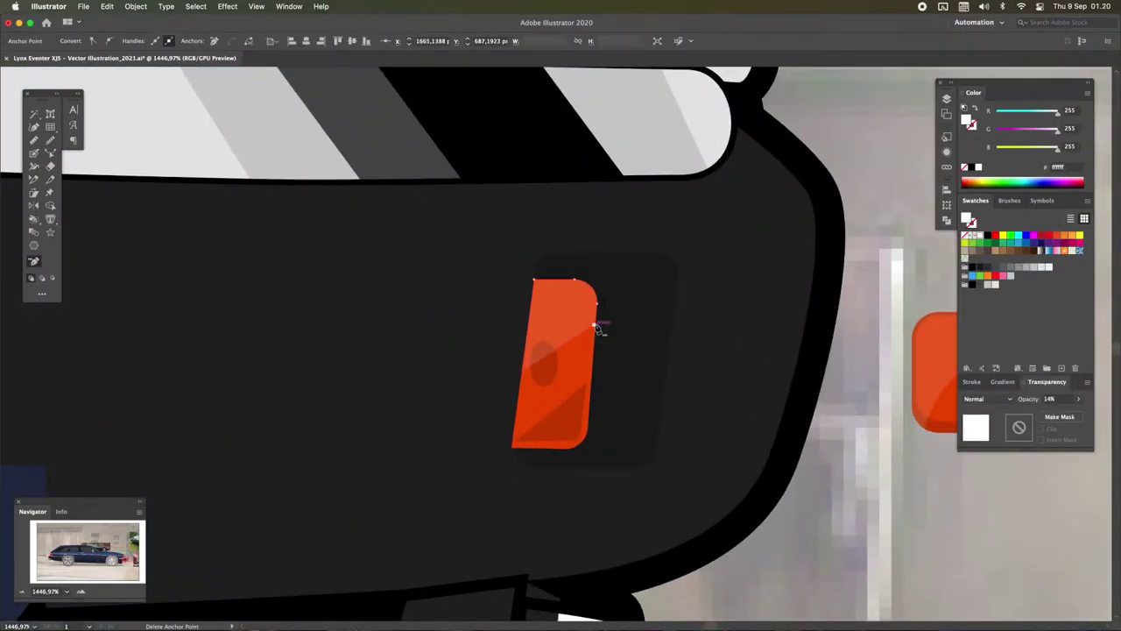
# Select the dark bumper shape and zoom to frame the front wheel and bumper
pyautogui.press('v')
pyautogui.scroll(-5, 576, 336)
pyautogui.click(560, 274)
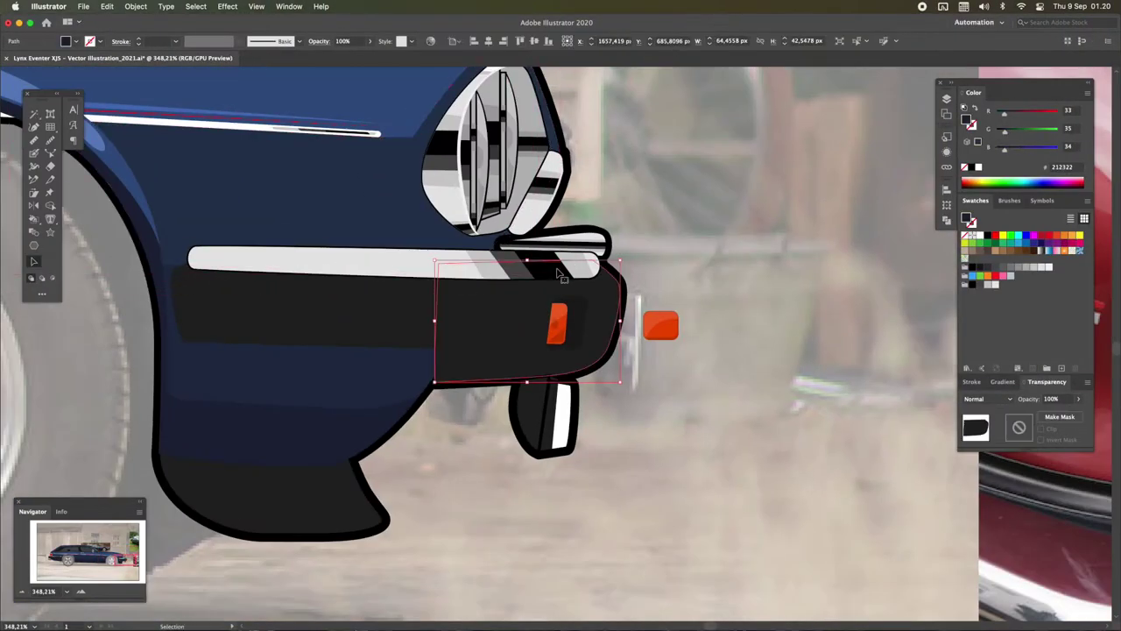
pyautogui.click(947, 99)
pyautogui.click(946, 99)
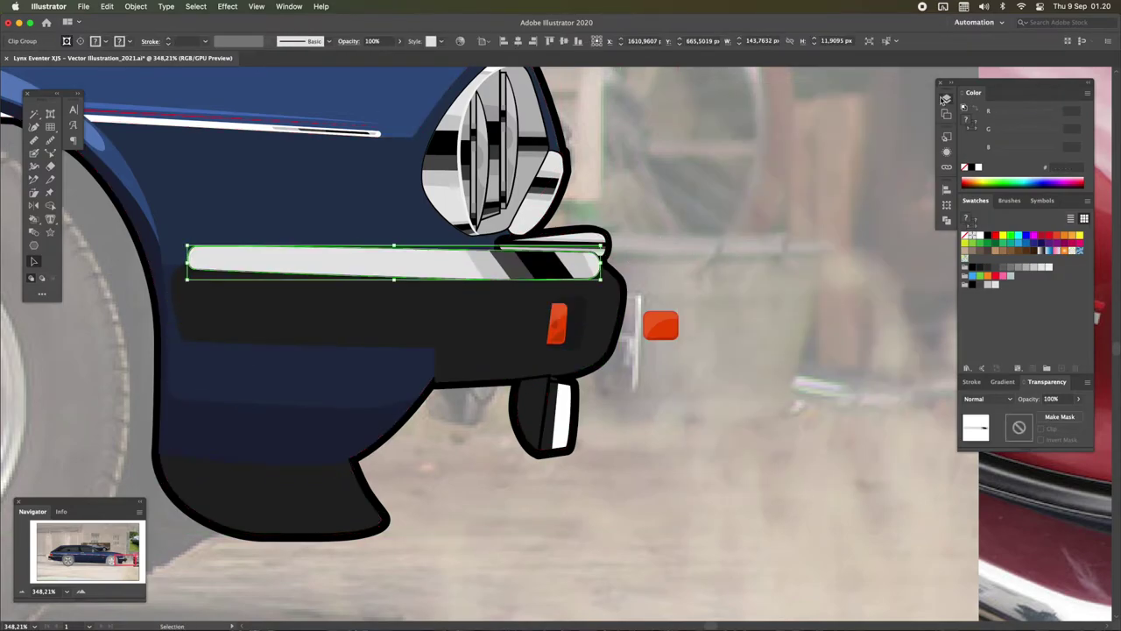
pyautogui.click(947, 99)
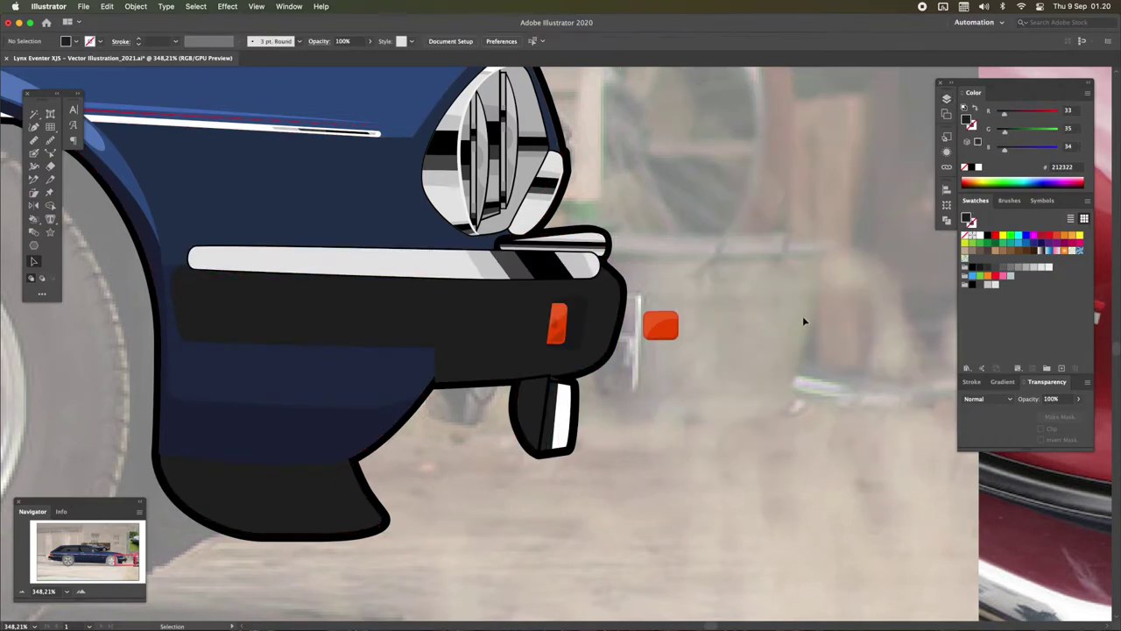
pyautogui.press('z')
pyautogui.hscroll(-5, 752, 338)
pyautogui.press('z')
pyautogui.moveTo(716, 372); pyautogui.dragTo(632, 325)
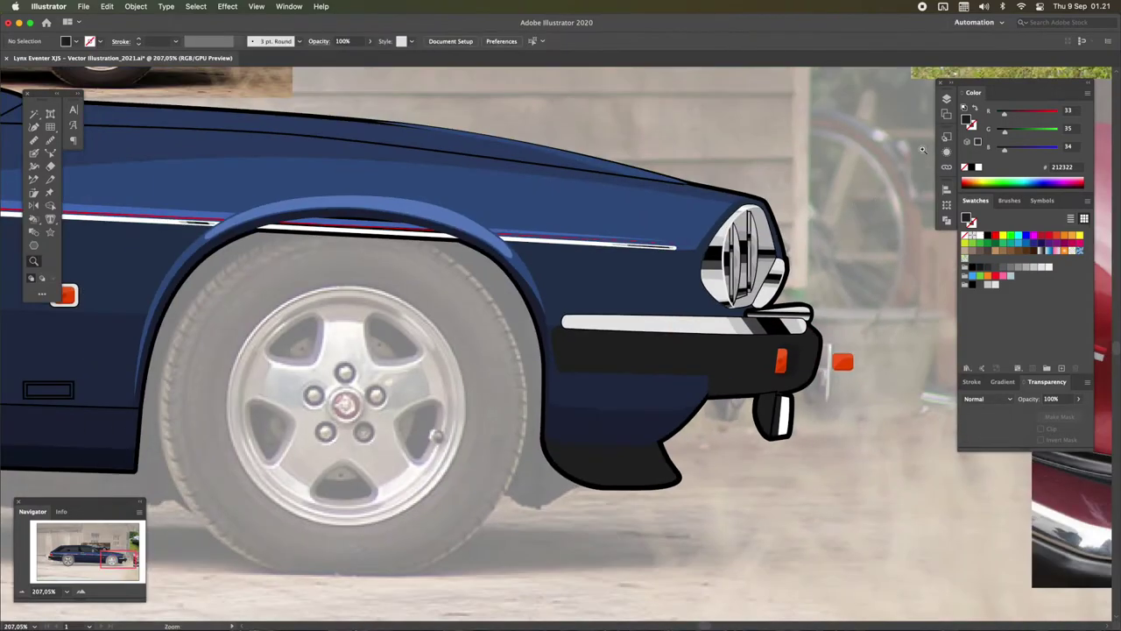
# Select the bumper's dark shading shape, then pick only the inner curved path from the Layers panel
pyautogui.press('a')
pyautogui.scroll(3, 758, 429)
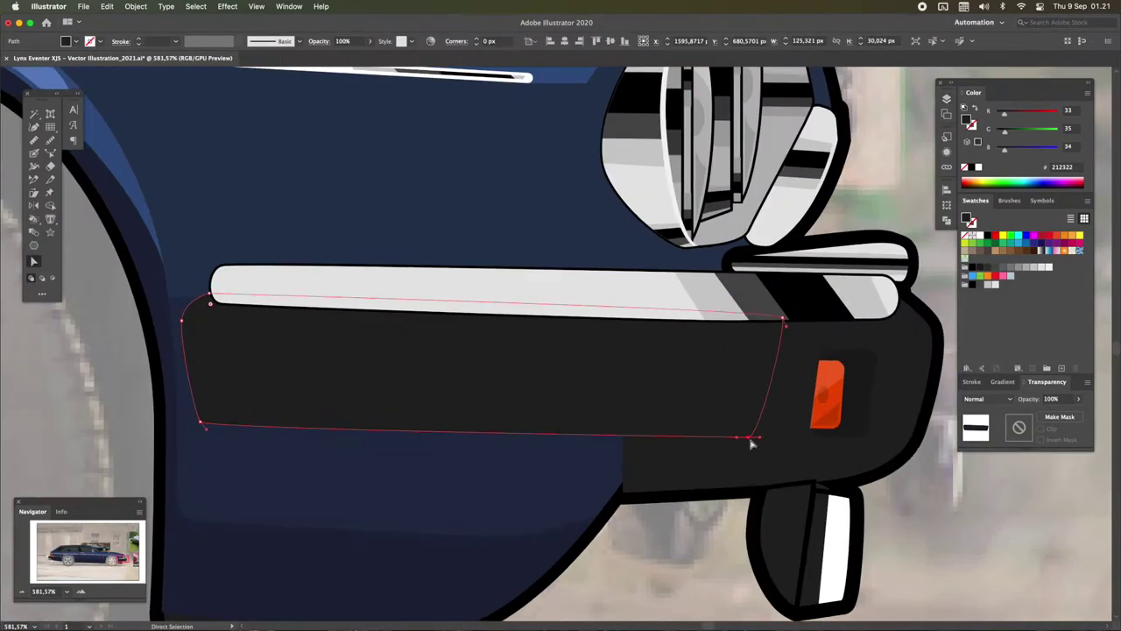
pyautogui.click(736, 437)
pyautogui.press('v')
pyautogui.scroll(-3, 715, 520)
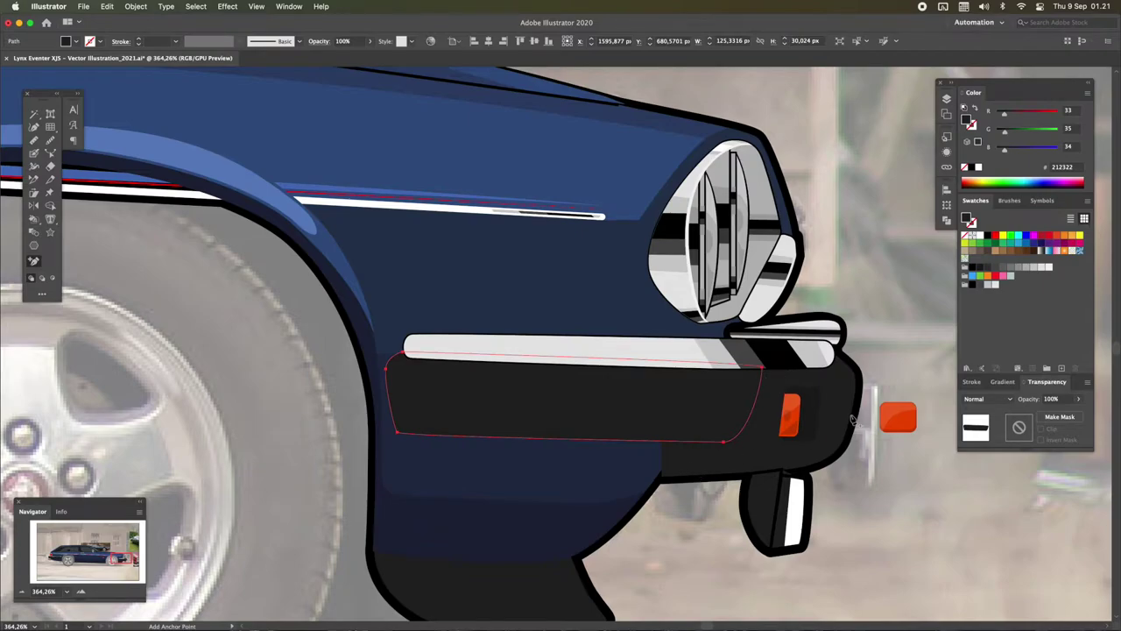
pyautogui.press('super+shift+a')
pyautogui.press('F7')
pyautogui.press('F7')
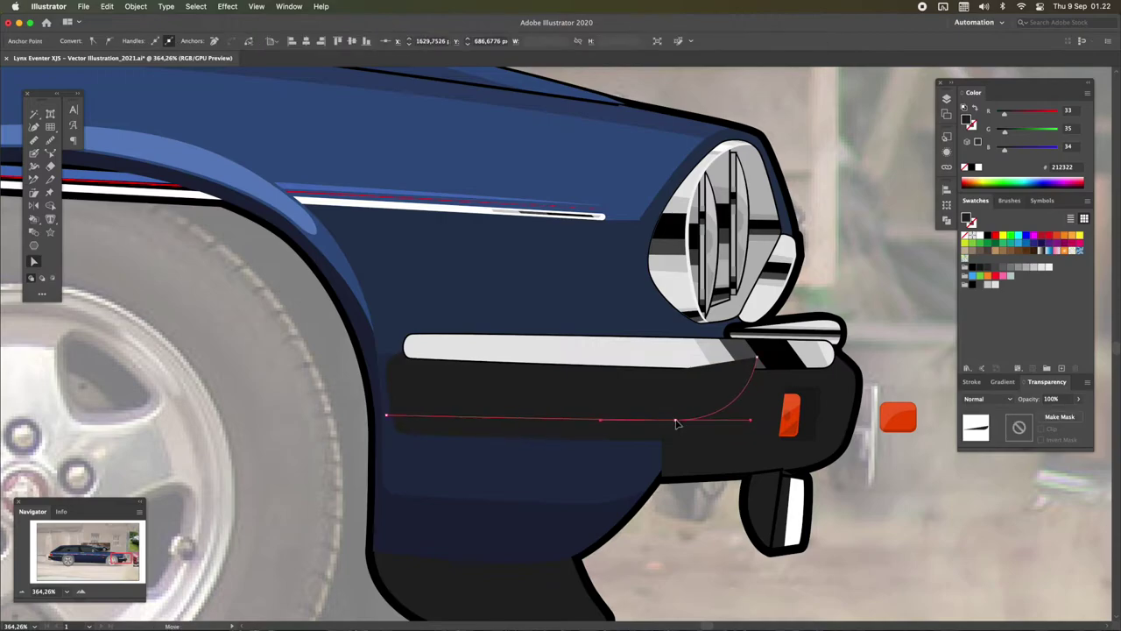
pyautogui.click(946, 220)
# Select the chin shape together with its curve, then zoom in and select the lower chin shape
pyautogui.press('a')
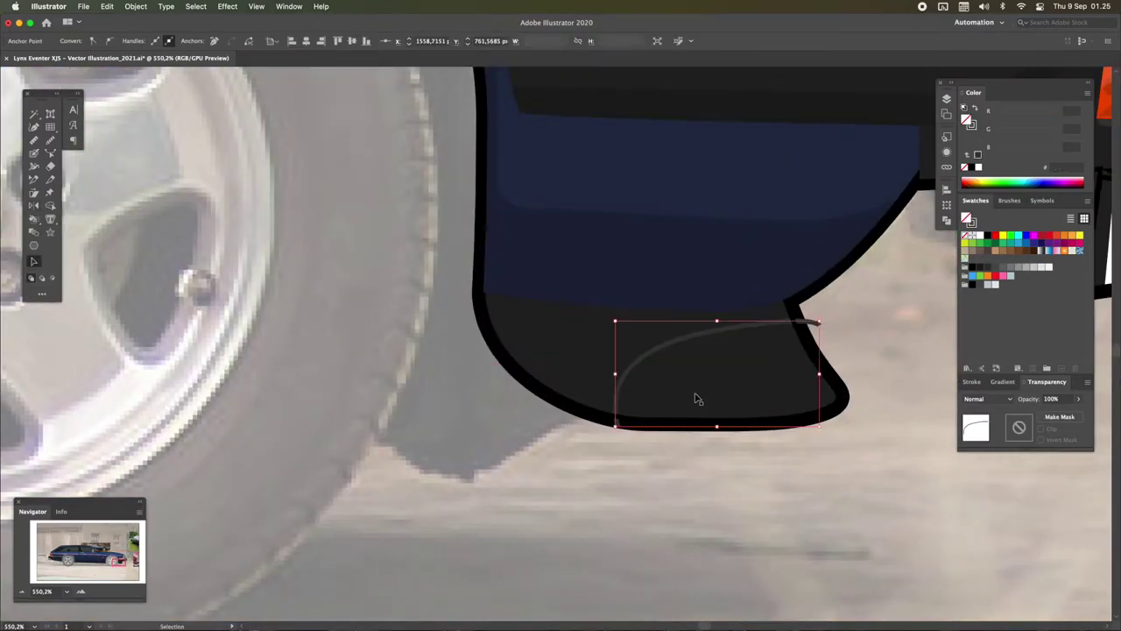
pyautogui.click(696, 399)
pyautogui.press('v')
pyautogui.click(946, 219)
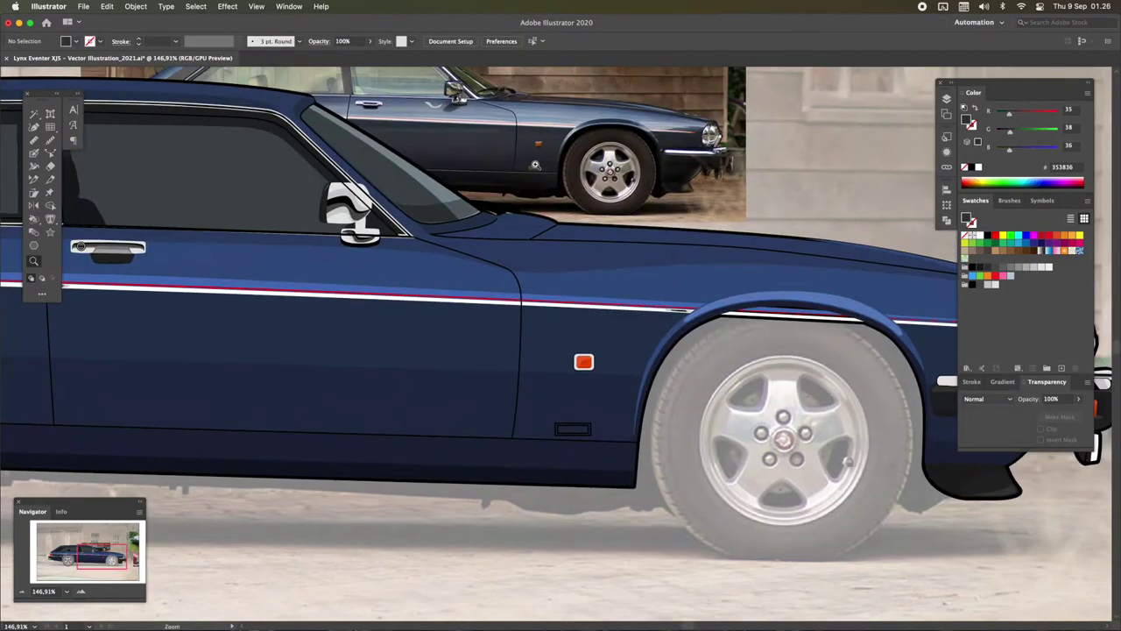
pyautogui.moveTo(578, 422); pyautogui.dragTo(625, 445)
pyautogui.press('a')
pyautogui.click(596, 441)
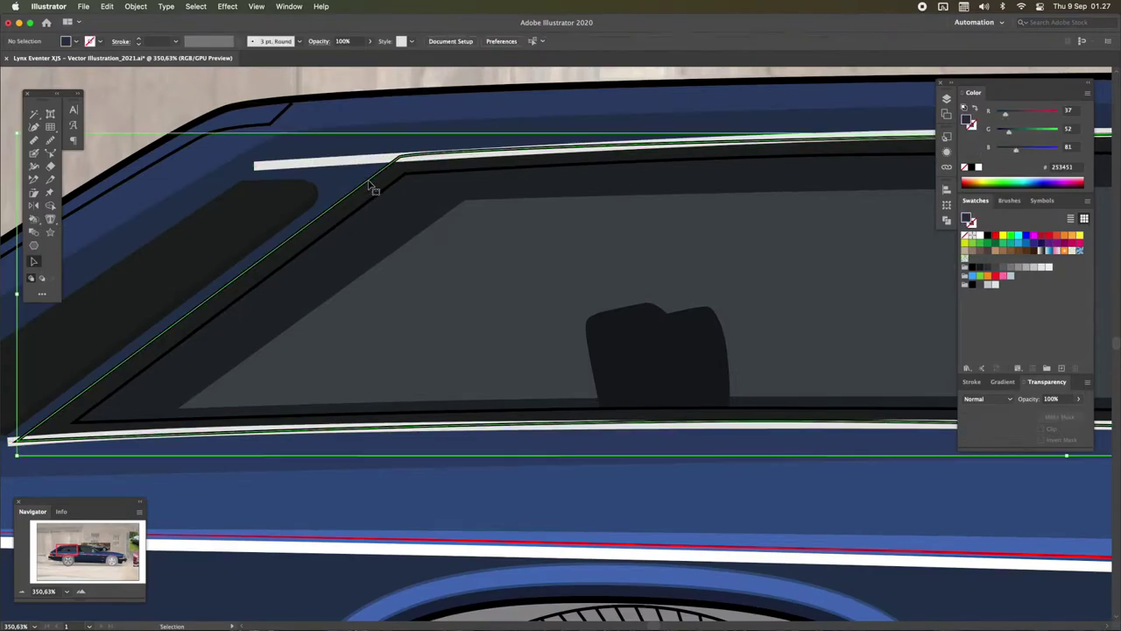
# Direct-select the rear window trim path near the roof corner
pyautogui.press('a')
pyautogui.click(240, 230)
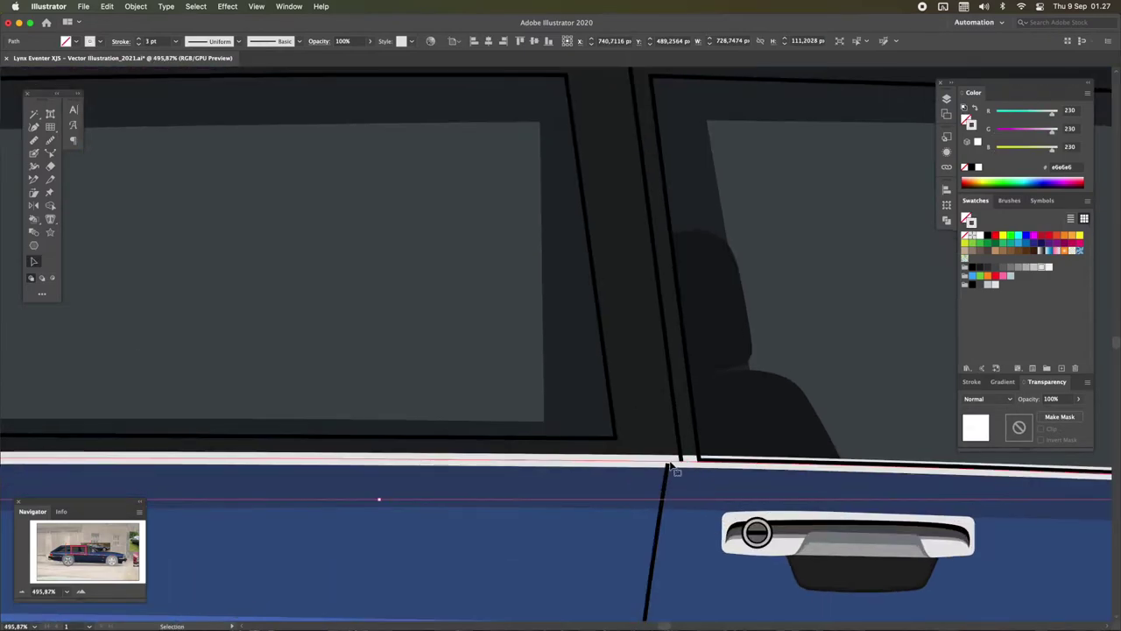
pyautogui.click(947, 99)
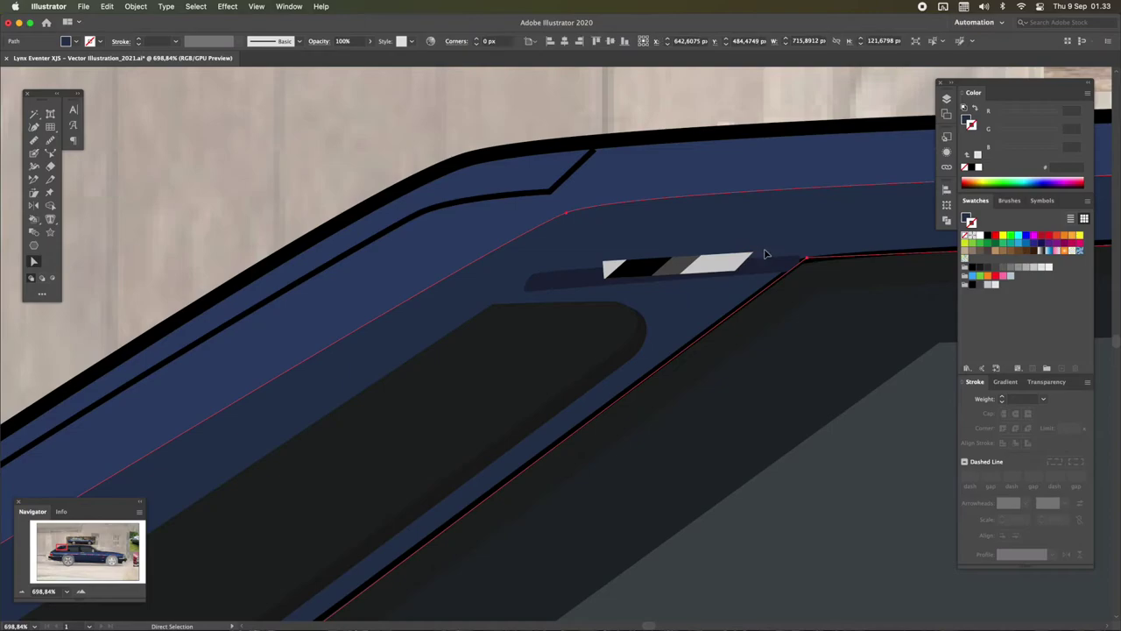
# Place a copy of the dark stripe behind the chrome badge further to the right
pyautogui.click(765, 254)
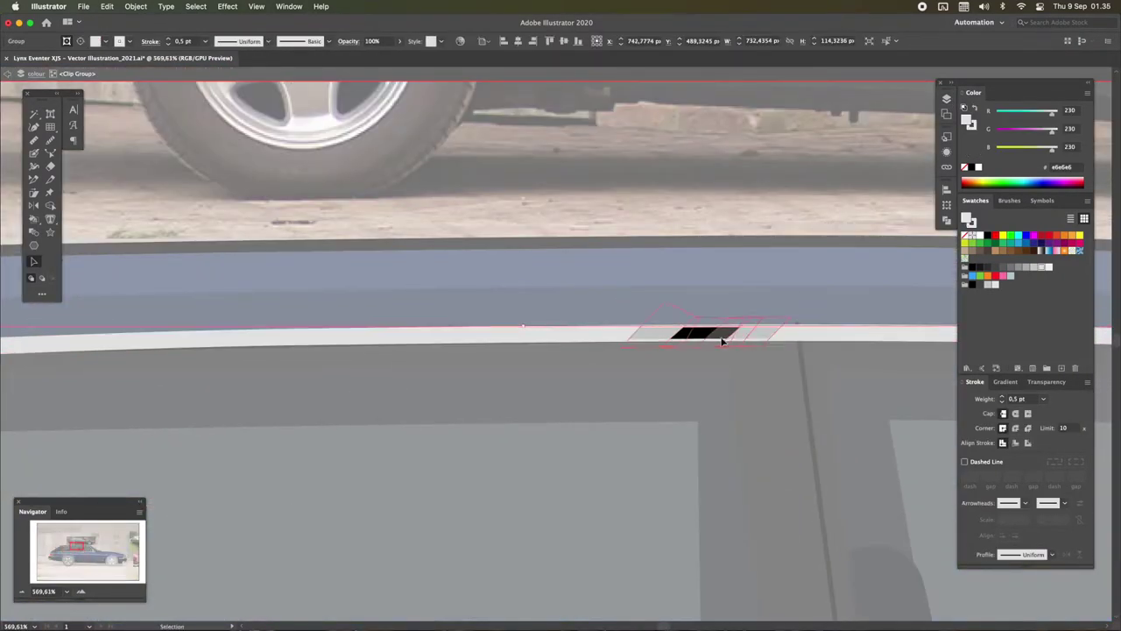
pyautogui.moveTo(723, 342); pyautogui.dragTo(929, 340)
pyautogui.scroll(3, 549, 336)
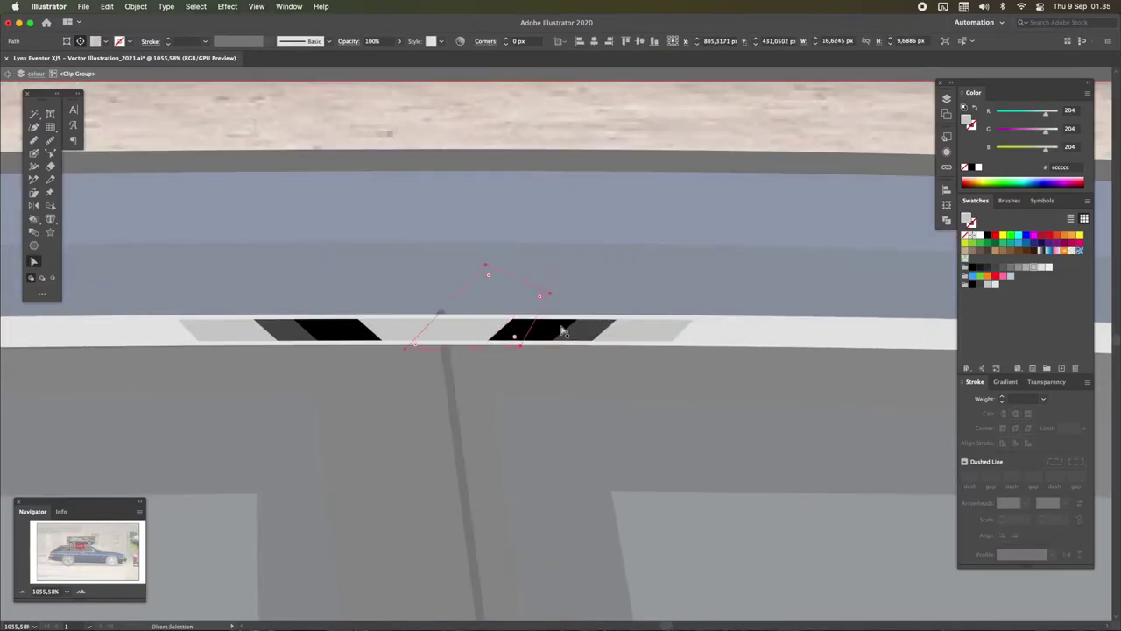
pyautogui.scroll(-5, 348, 332)
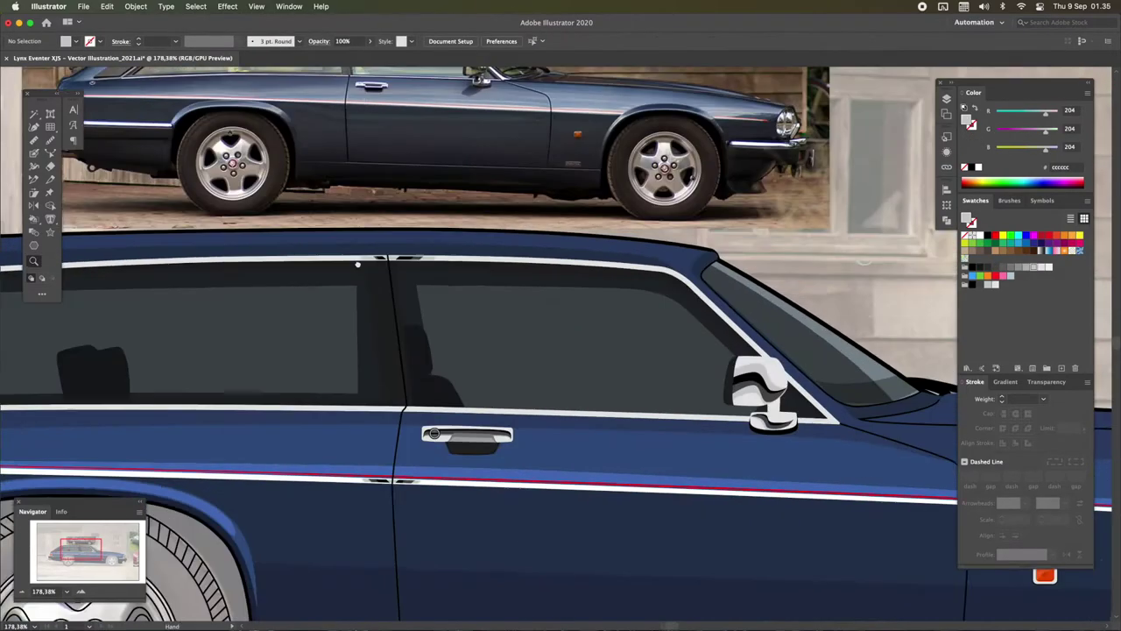
pyautogui.scroll(5, 660, 266)
pyautogui.scroll(4, 659, 262)
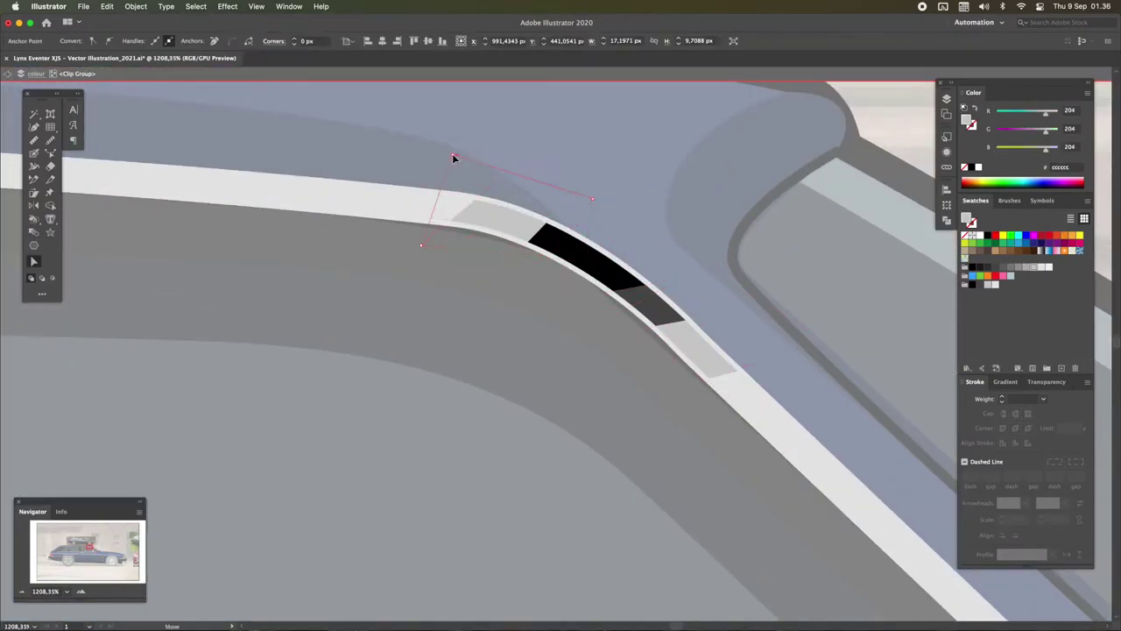
pyautogui.scroll(-5, 576, 303)
pyautogui.scroll(4, 588, 286)
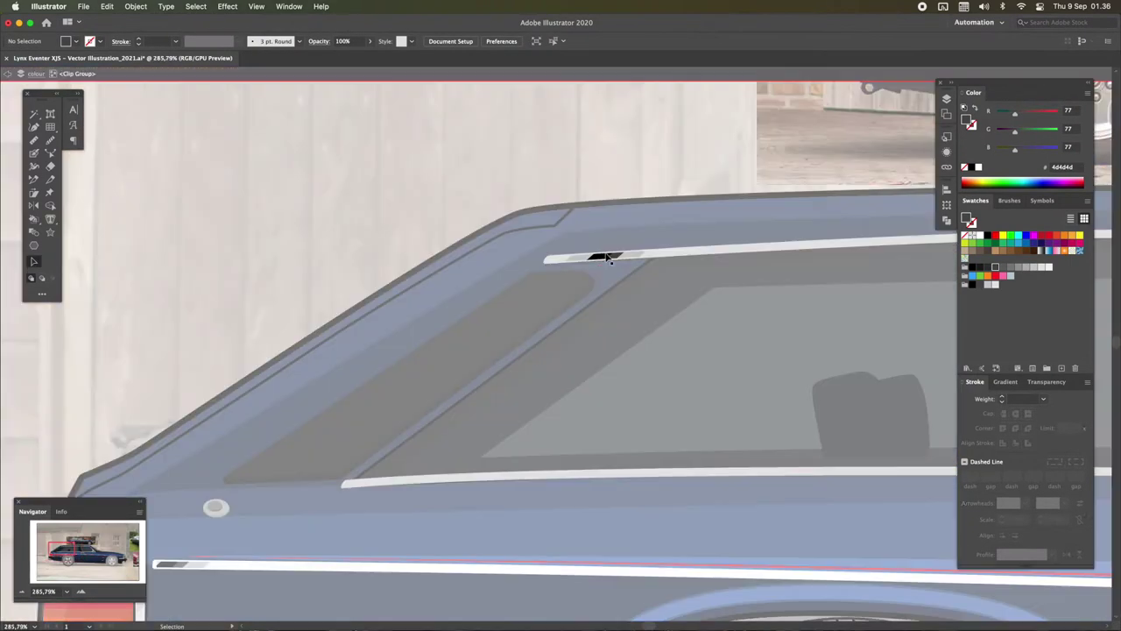
# Enter the lower window trim stripe group to edit its individual stripe pieces
pyautogui.click(371, 484)
pyautogui.hscroll(5, 370, 484)
pyautogui.scroll(4, 719, 446)
pyautogui.click(740, 451)
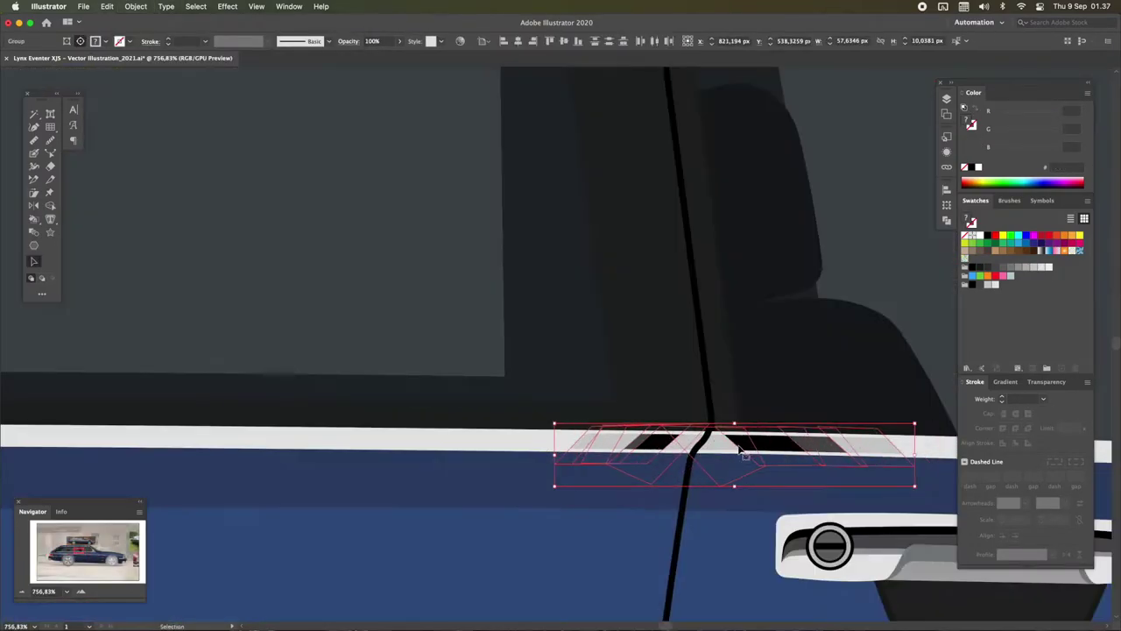
pyautogui.doubleClick(740, 451)
pyautogui.scroll(-4, 740, 452)
pyautogui.scroll(3, 659, 429)
pyautogui.doubleClick(658, 429)
# Draw a closed crescent shadow path with the Pen tool just under the mirror head
pyautogui.click(801, 351)
pyautogui.press('p')
pyautogui.scroll(-3, 500, 356)
pyautogui.scroll(5, 589, 338)
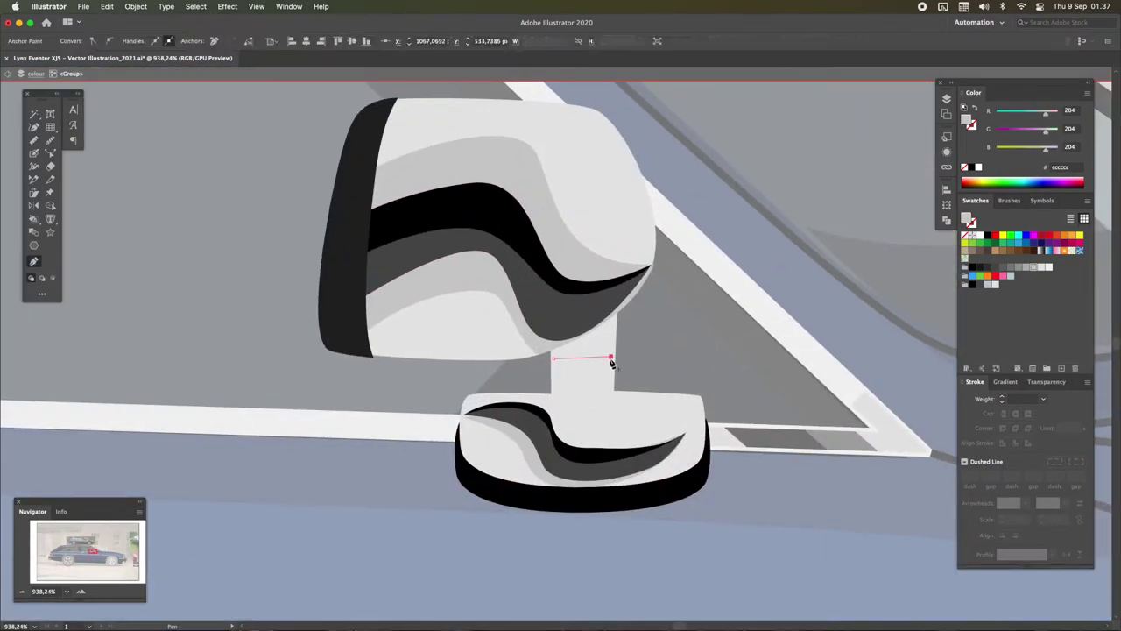
pyautogui.moveTo(582, 367); pyautogui.dragTo(605, 367)
pyautogui.click(553, 359)
# Reshape the crescent by moving its left tip and deepening its curve
pyautogui.scroll(3, 583, 369)
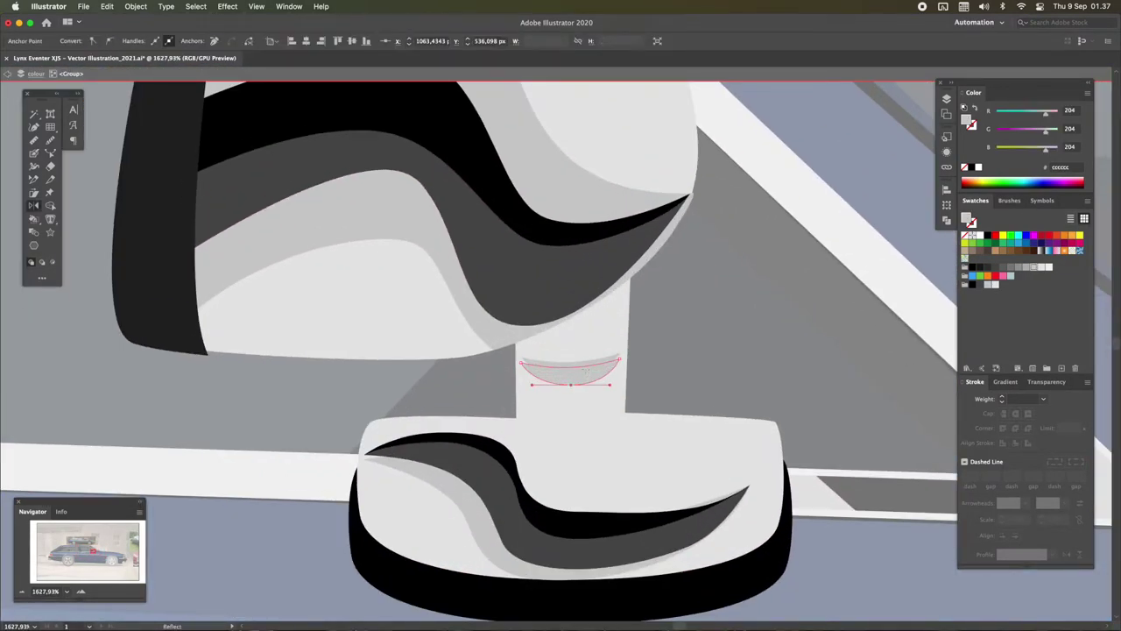
pyautogui.scroll(4, 570, 375)
pyautogui.click(515, 359)
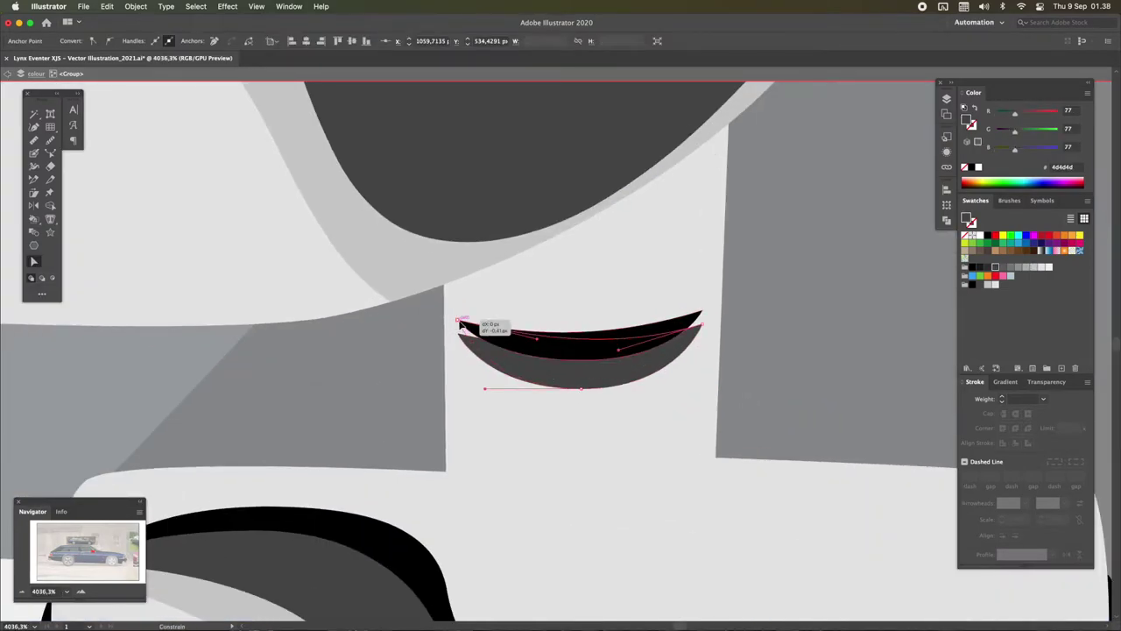
pyautogui.moveTo(462, 324); pyautogui.dragTo(462, 323)
pyautogui.scroll(-1, 650, 361)
pyautogui.scroll(-1, 649, 372)
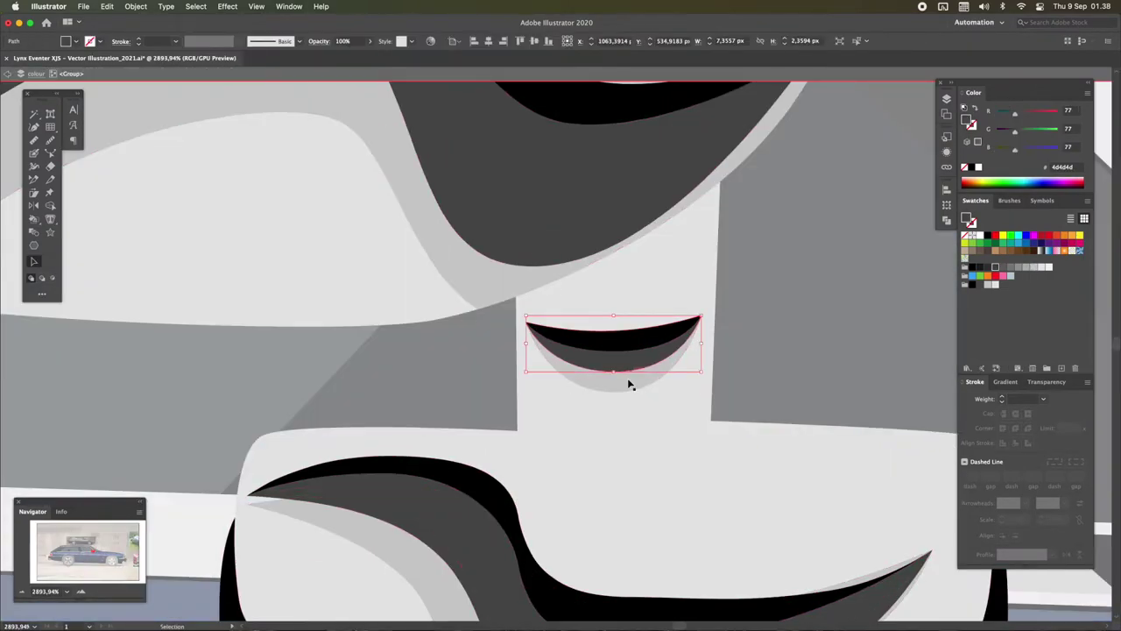
pyautogui.moveTo(629, 383); pyautogui.dragTo(608, 406)
# Select the mirror's neck path and then the whole mirror group
pyautogui.click(700, 325)
pyautogui.scroll(-5, 726, 293)
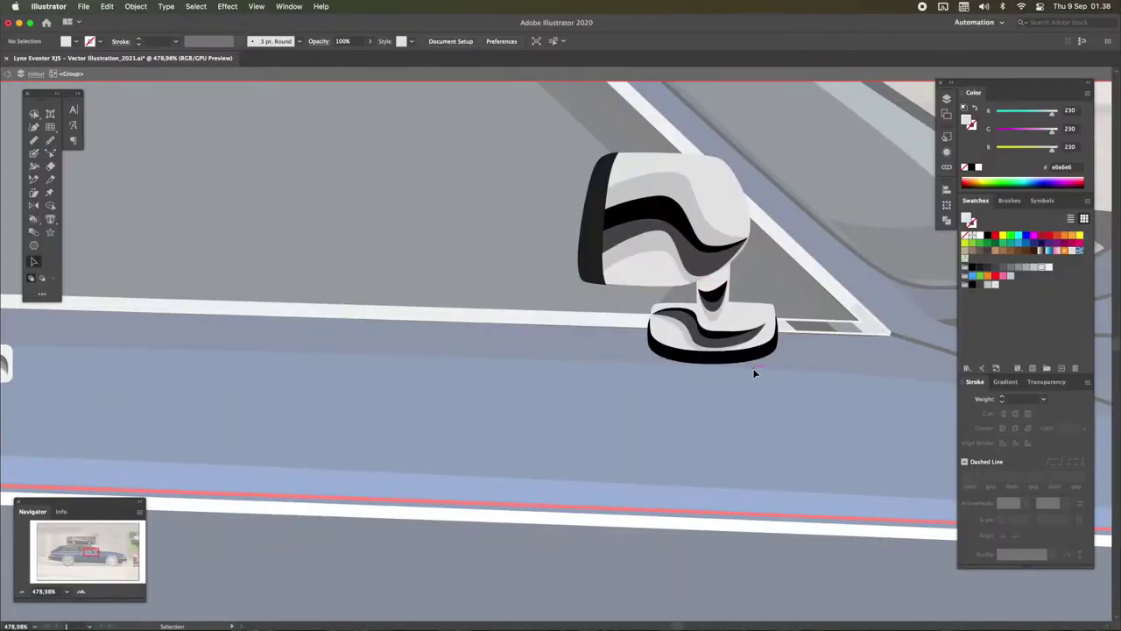
pyautogui.scroll(3, 751, 371)
pyautogui.scroll(1, 628, 358)
pyautogui.scroll(-5, 643, 356)
pyautogui.scroll(-2, 643, 356)
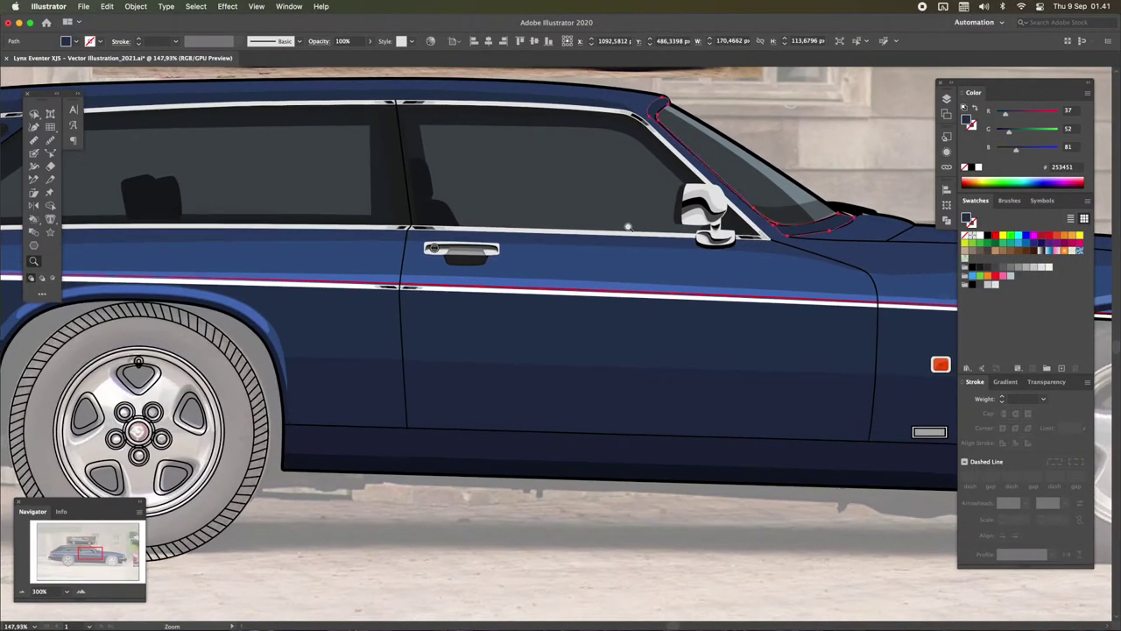
pyautogui.scroll(3, 600, 262)
pyautogui.click(599, 262)
pyautogui.scroll(2, 600, 262)
# Isolate the fuel-cap group and draw a wedge shape across its inner disc with the Pen tool
pyautogui.doubleClick(600, 262)
pyautogui.press('p')
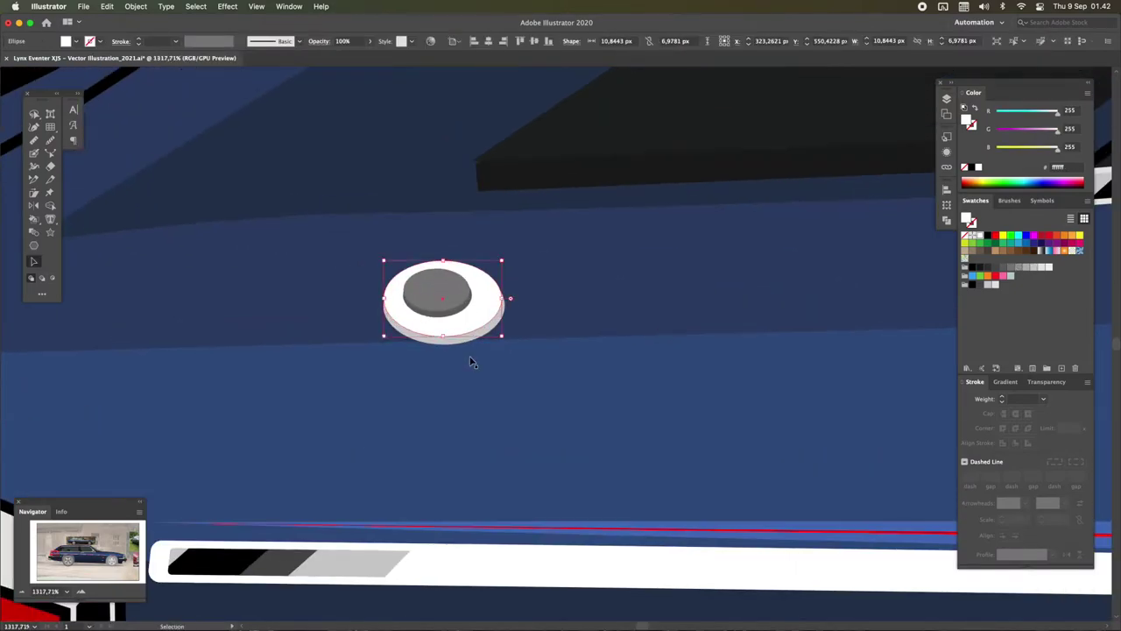
pyautogui.doubleClick(517, 326)
pyautogui.press('p')
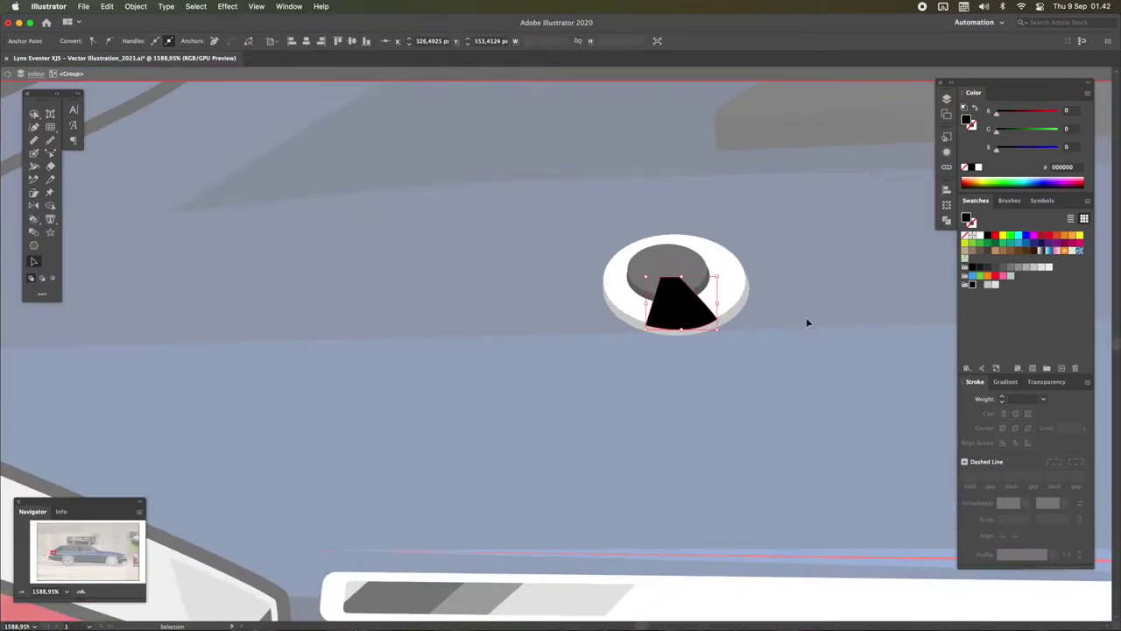
# Adjust the wedge's anchor points and rotate it inside its clip group
pyautogui.press('v')
pyautogui.scroll(2, 692, 281)
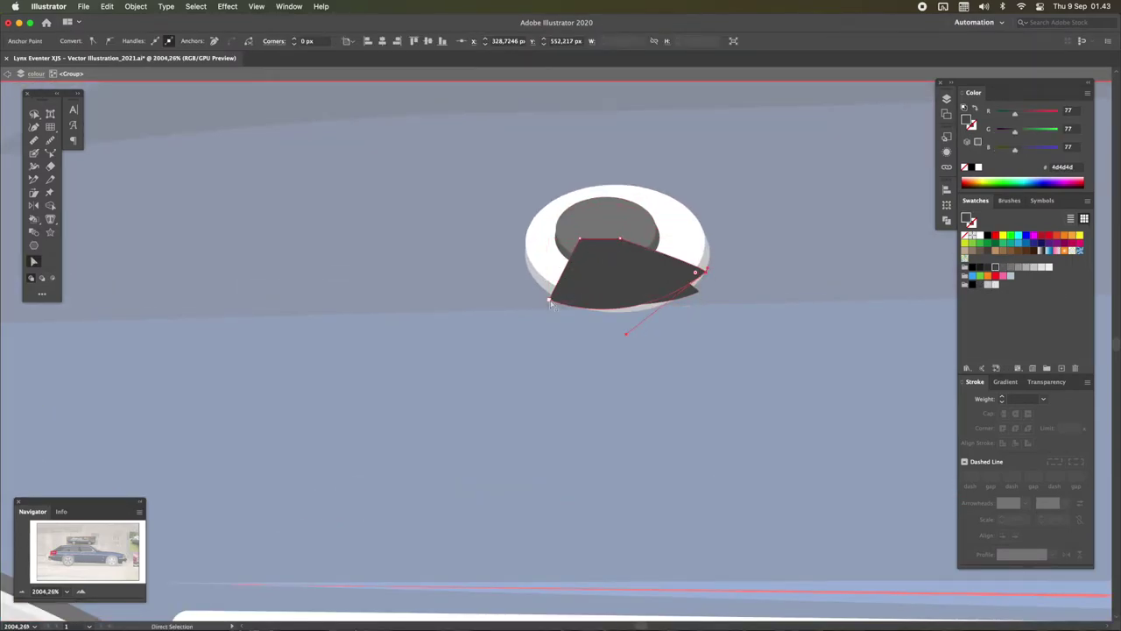
pyautogui.press('a')
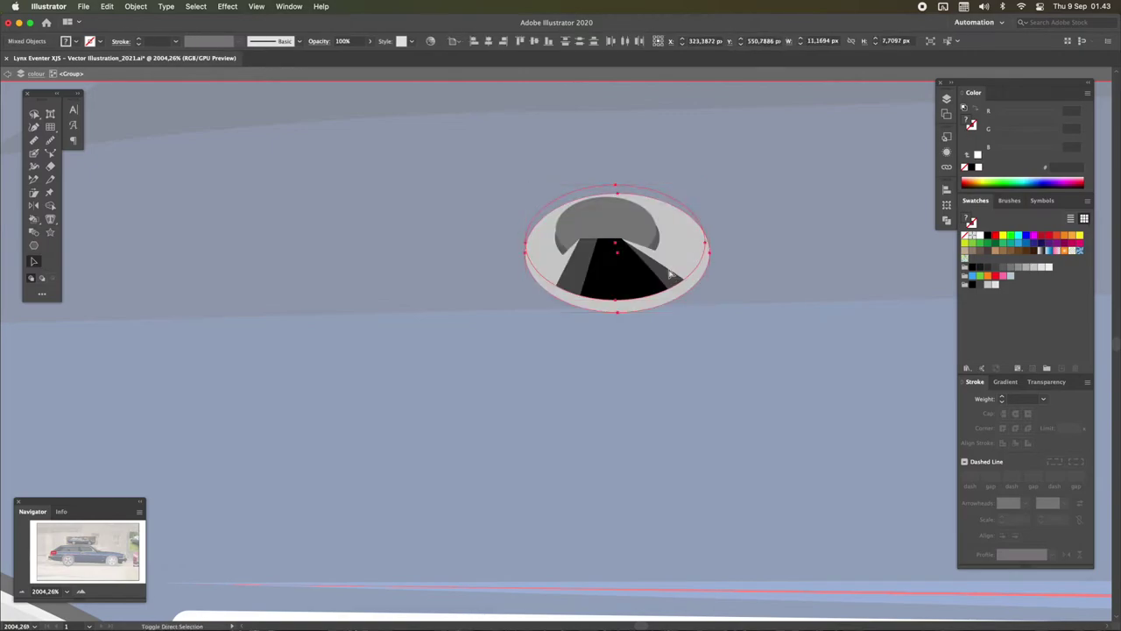
pyautogui.doubleClick(645, 289)
pyautogui.press('r')
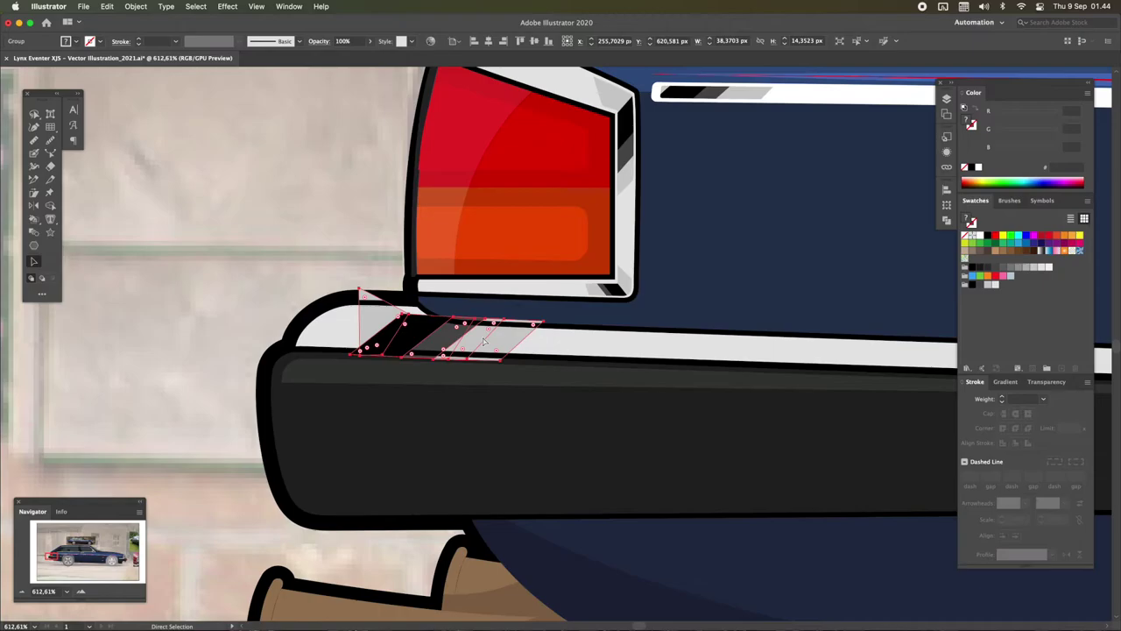
# Isolate the striped clip group on the rounded light trim to edit its bands
pyautogui.doubleClick(585, 340)
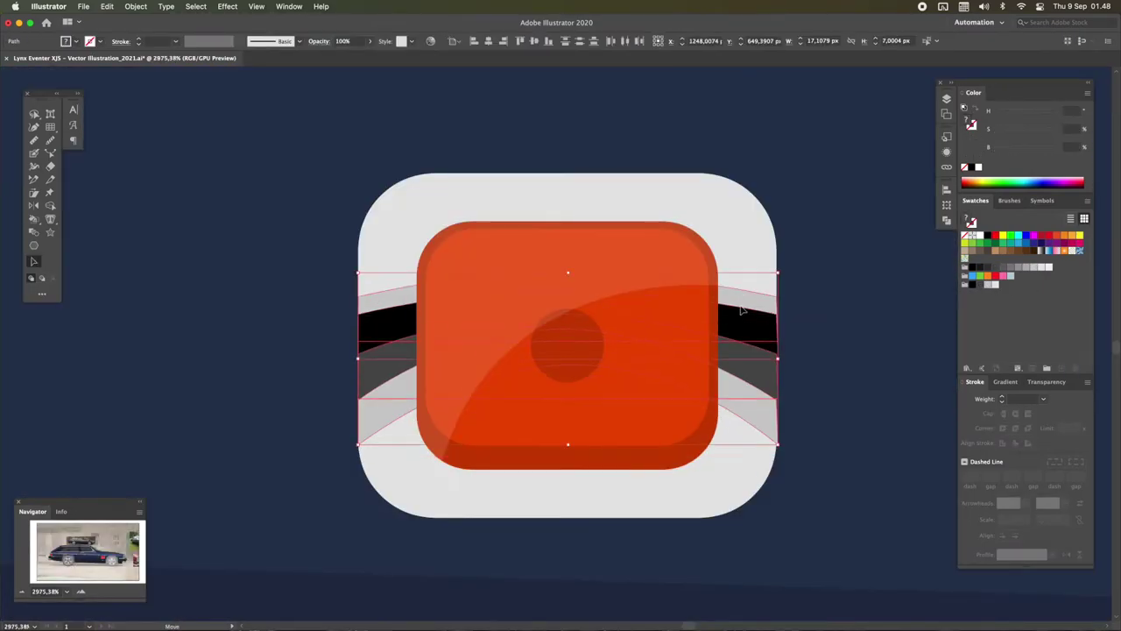
# Deselect the lower grey band and select the rear wheel's clip group
pyautogui.keyDown('shift'); pyautogui.click(741, 309); pyautogui.keyUp('shift')
pyautogui.scroll(1, 759, 305)
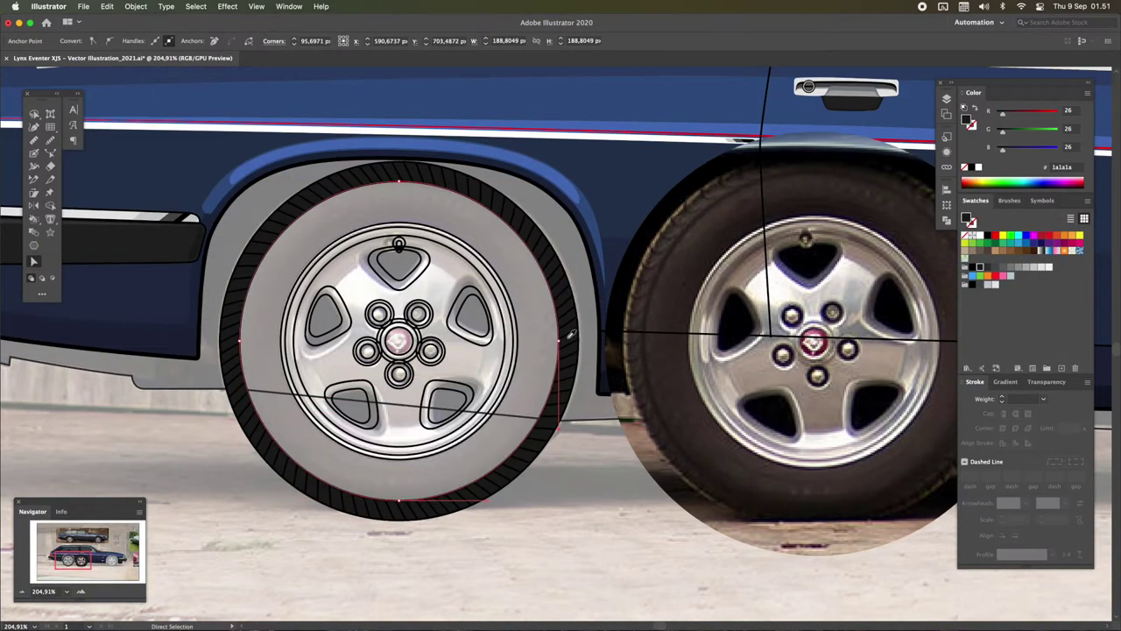
pyautogui.press('v')
pyautogui.click(570, 334)
pyautogui.keyDown('alt'); pyautogui.scroll(3, 571, 334); pyautogui.keyUp('alt')
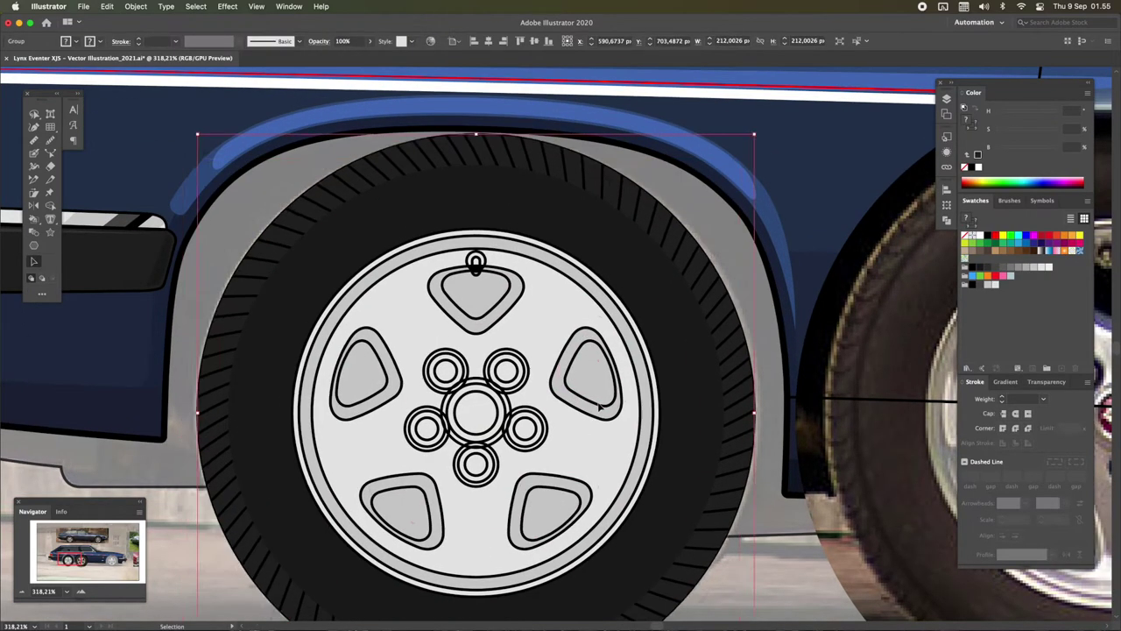
# Enter the rear wheel's spoke group and lasso-select the spoke shapes
pyautogui.doubleClick(594, 405)
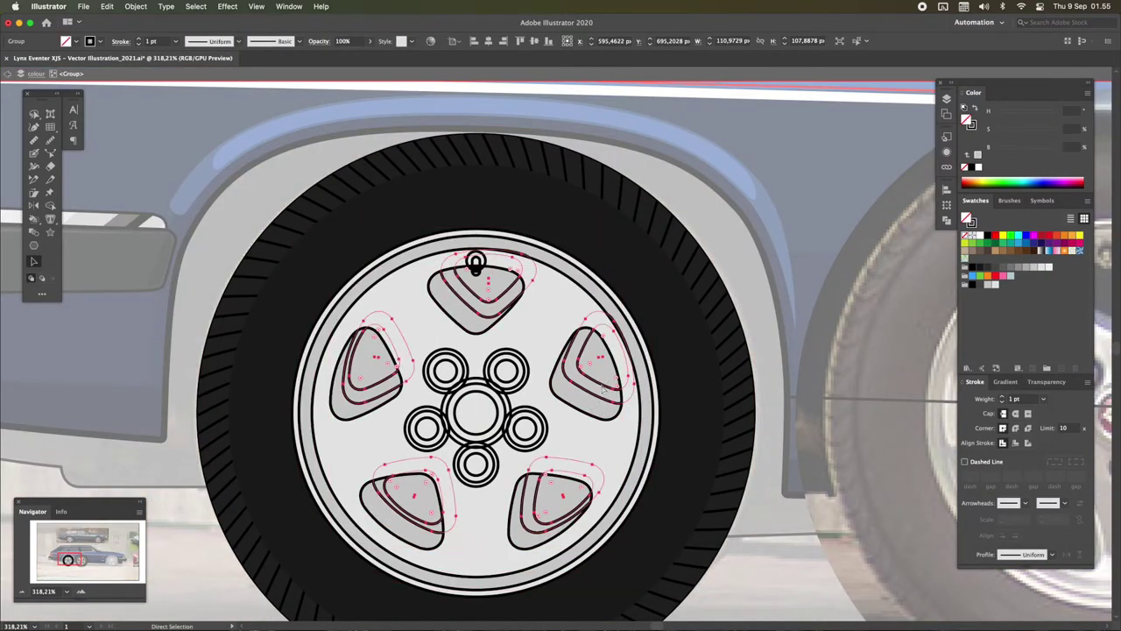
pyautogui.doubleClick(603, 388)
pyautogui.keyDown('shift'); pyautogui.click(478, 325); pyautogui.keyUp('shift')
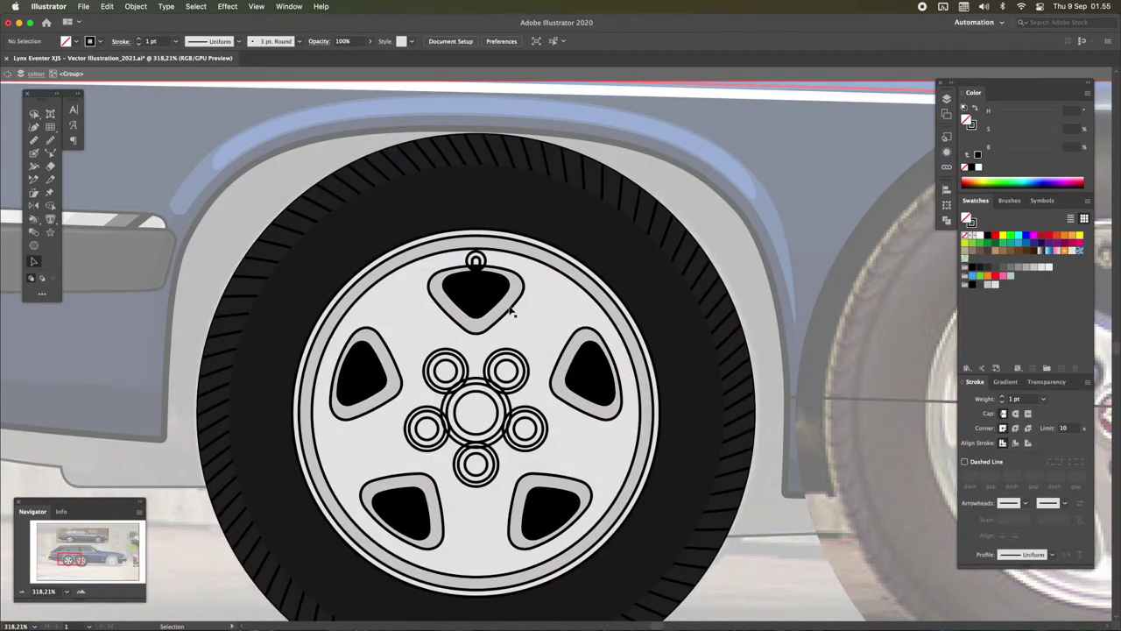
pyautogui.press('Escape')
pyautogui.doubleClick(481, 303)
pyautogui.press('q')
pyautogui.moveTo(482, 304); pyautogui.dragTo(579, 457)
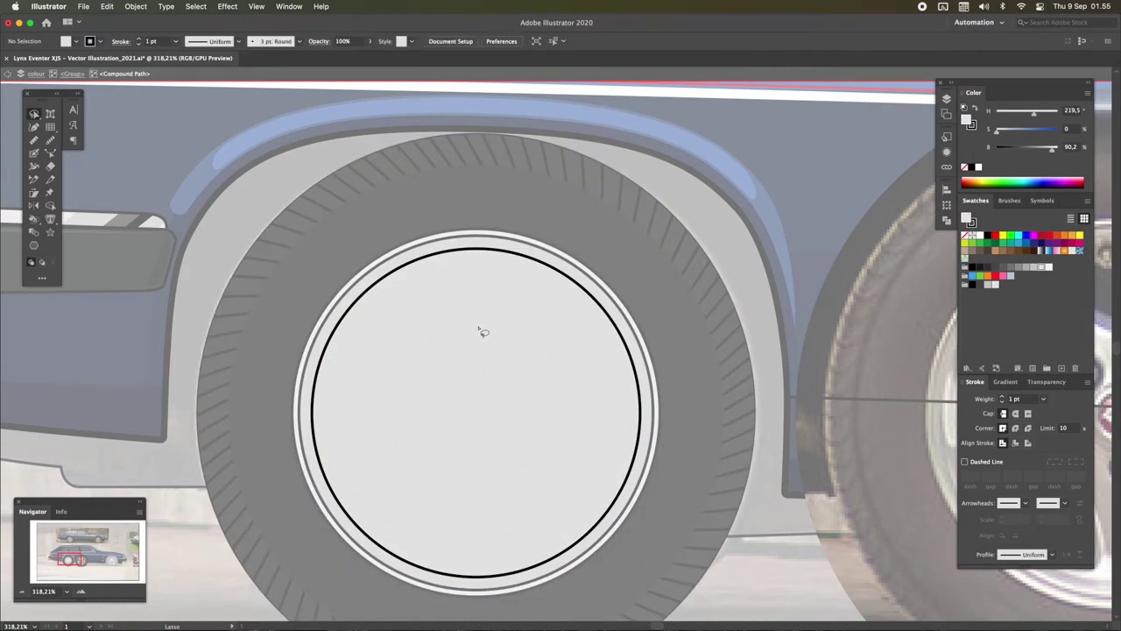
pyautogui.press('v')
pyautogui.press('Escape')
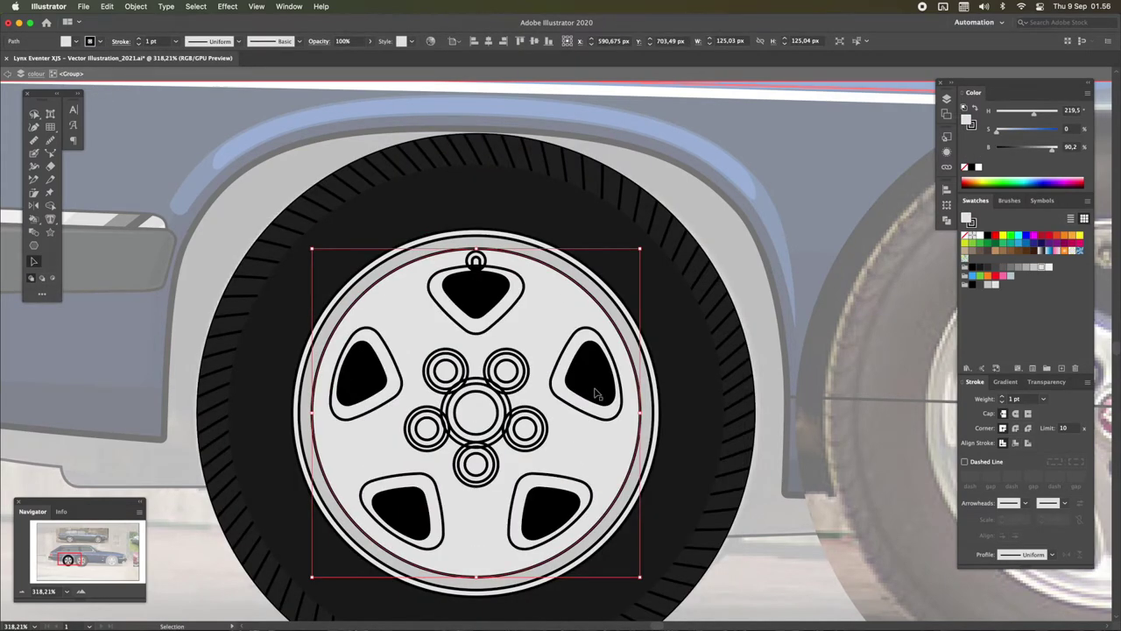
# Fill the spoke surrounds grey and the selected spoke shapes light grey
pyautogui.click(980, 289)
pyautogui.scroll(2, 553, 383)
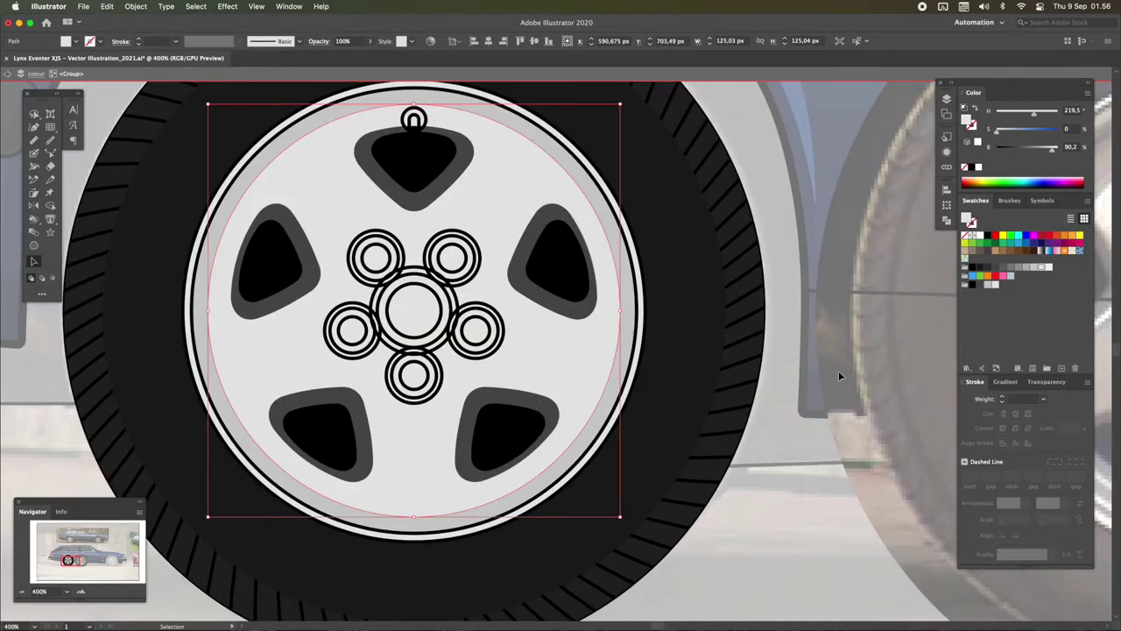
pyautogui.scroll(-3, 694, 361)
pyautogui.hotkey('ctrl', 'shift', 'a')
pyautogui.scroll(-2, 694, 361)
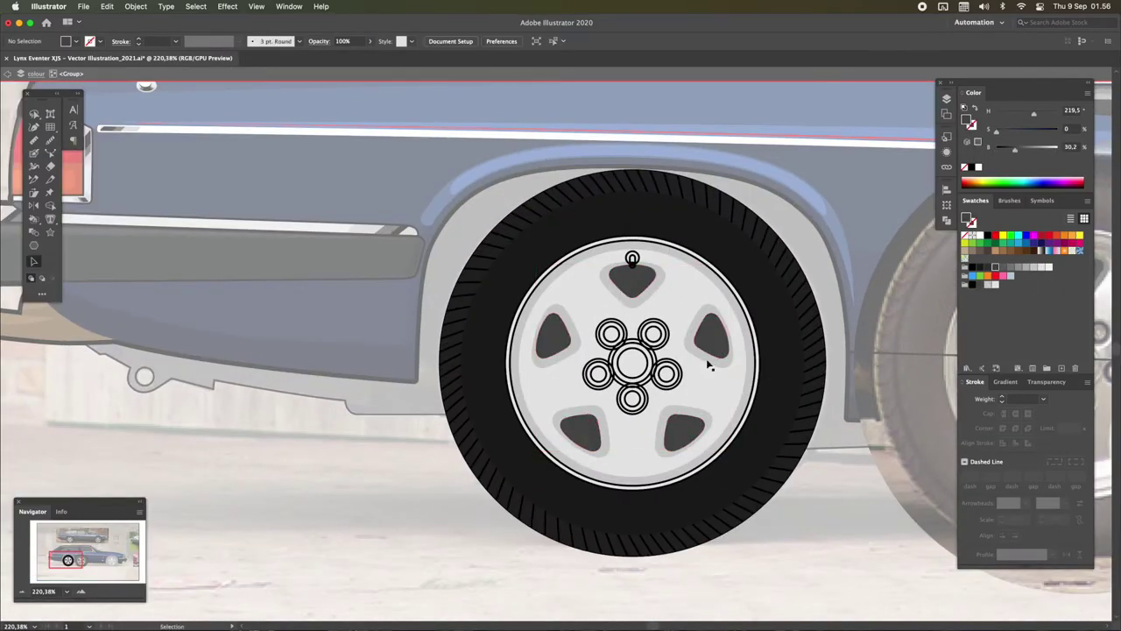
pyautogui.click(738, 368)
pyautogui.scroll(-2, 701, 395)
pyautogui.hscroll(2, 697, 402)
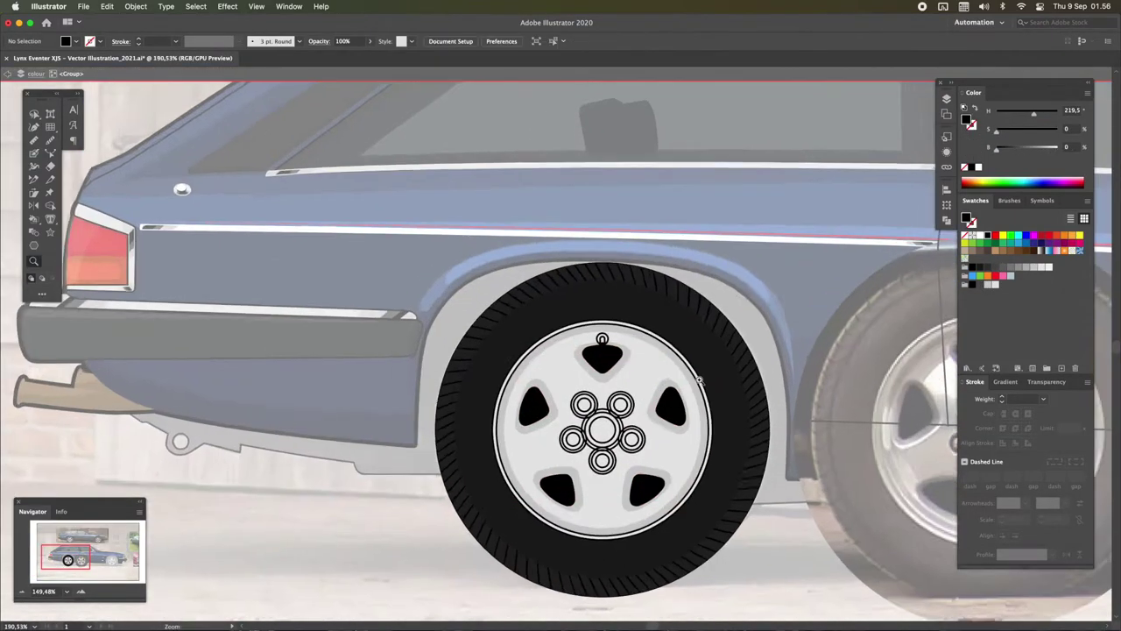
pyautogui.scroll(5, 701, 403)
pyautogui.click(983, 256)
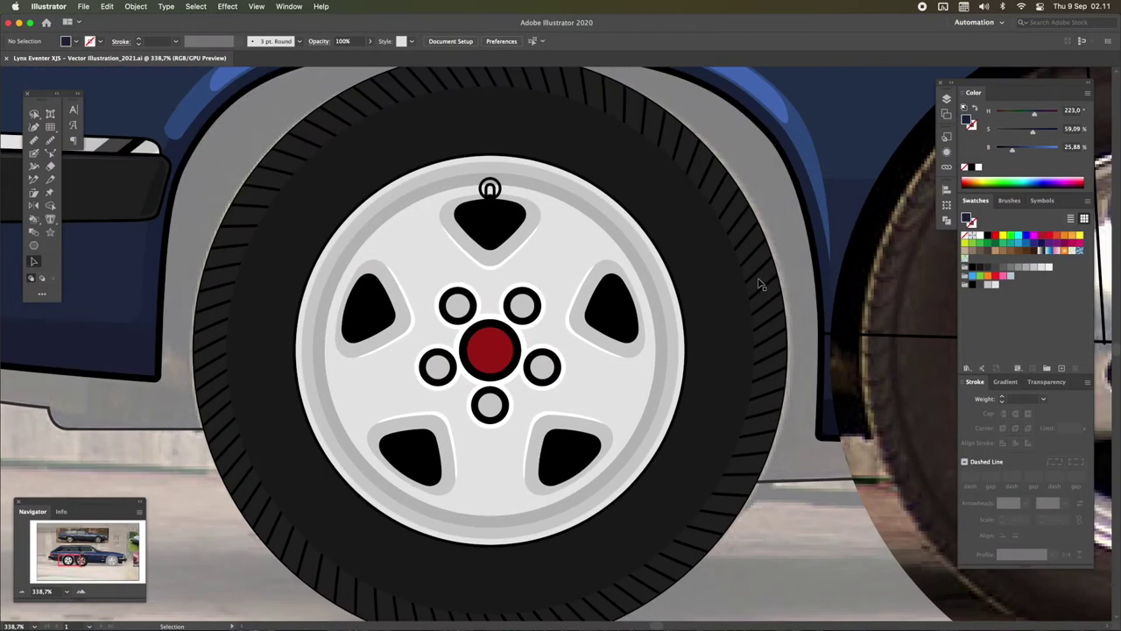
pyautogui.doubleClick(708, 289)
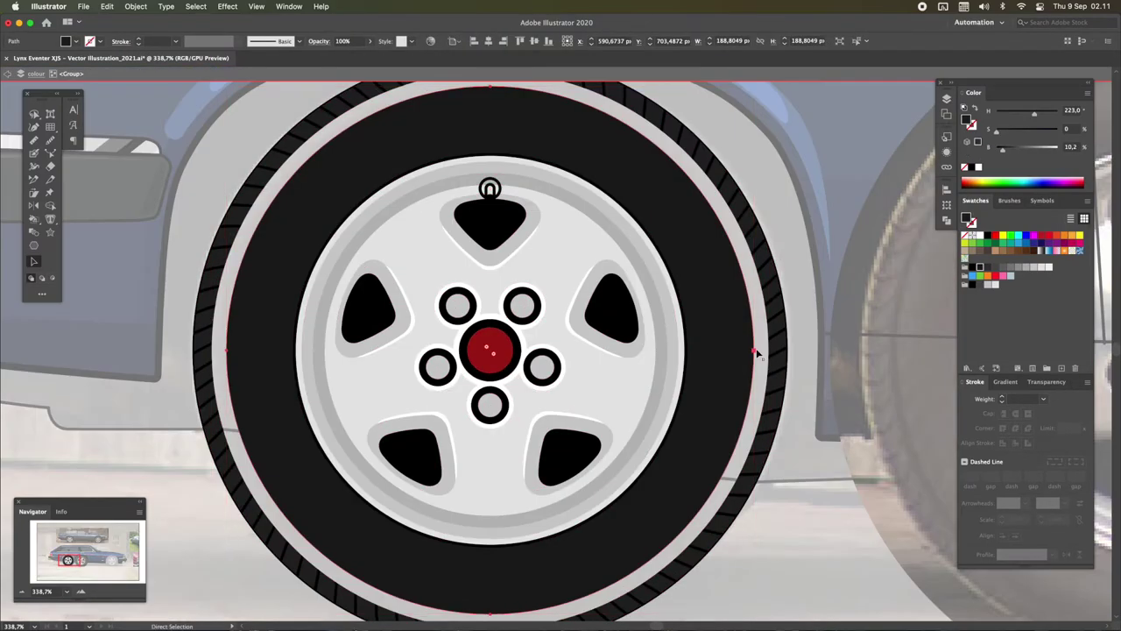
# Darken the outer tyre circle to near-black and enlarge the inner tread circle slightly
pyautogui.click(759, 354)
pyautogui.moveTo(1003, 149); pyautogui.dragTo(1001, 153)
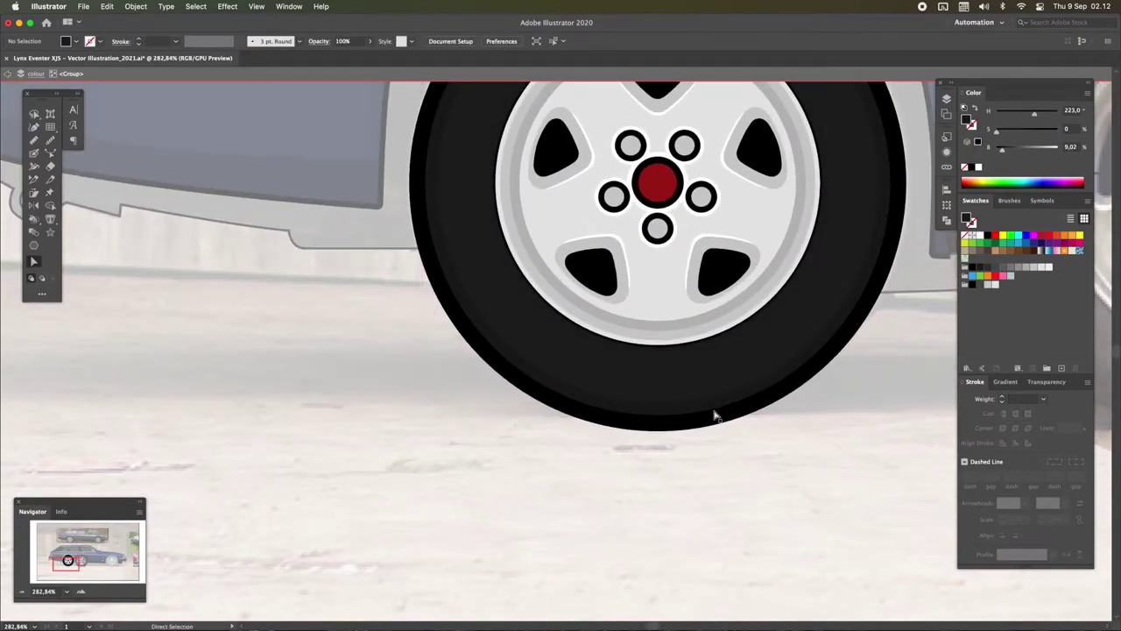
pyautogui.press('v')
pyautogui.moveTo(877, 401); pyautogui.dragTo(894, 421)
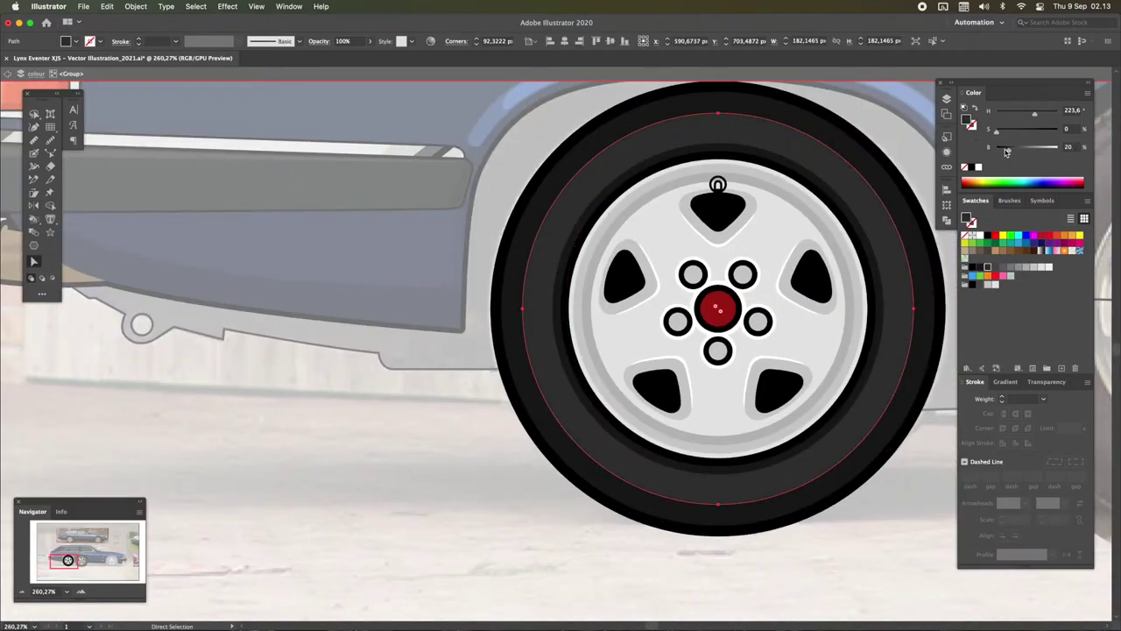
# Eyedrop a darker fill with black outline onto the tyre, then switch to Outline view
pyautogui.press('i')
pyautogui.click(905, 397)
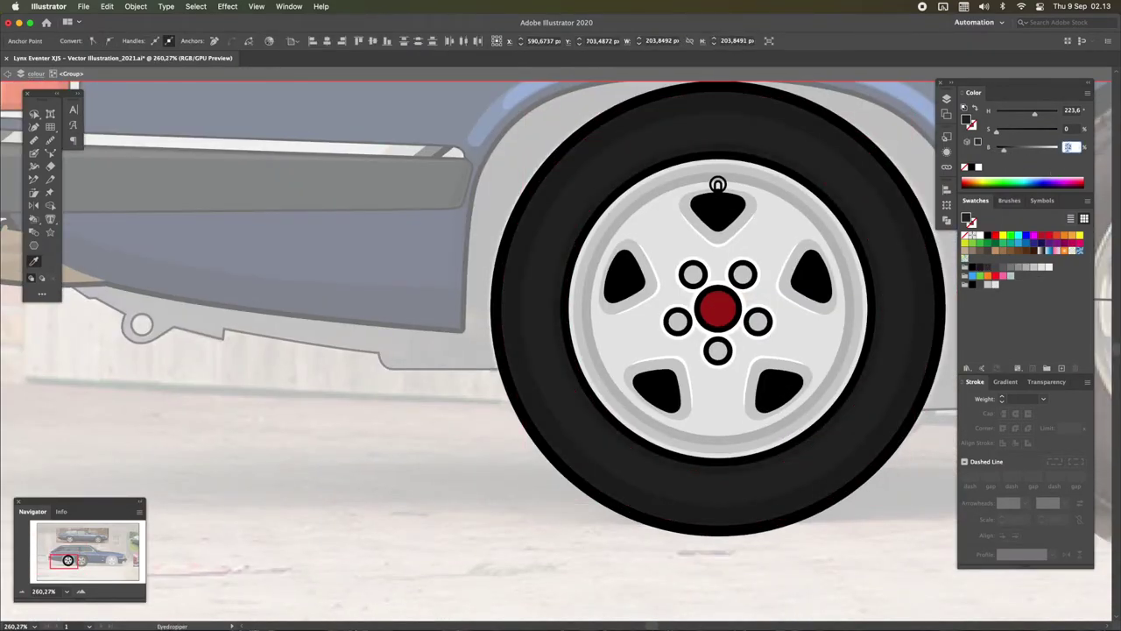
pyautogui.press('v')
pyautogui.press('Escape')
pyautogui.doubleClick(832, 506)
pyautogui.hotkey('ctrl', 'y')
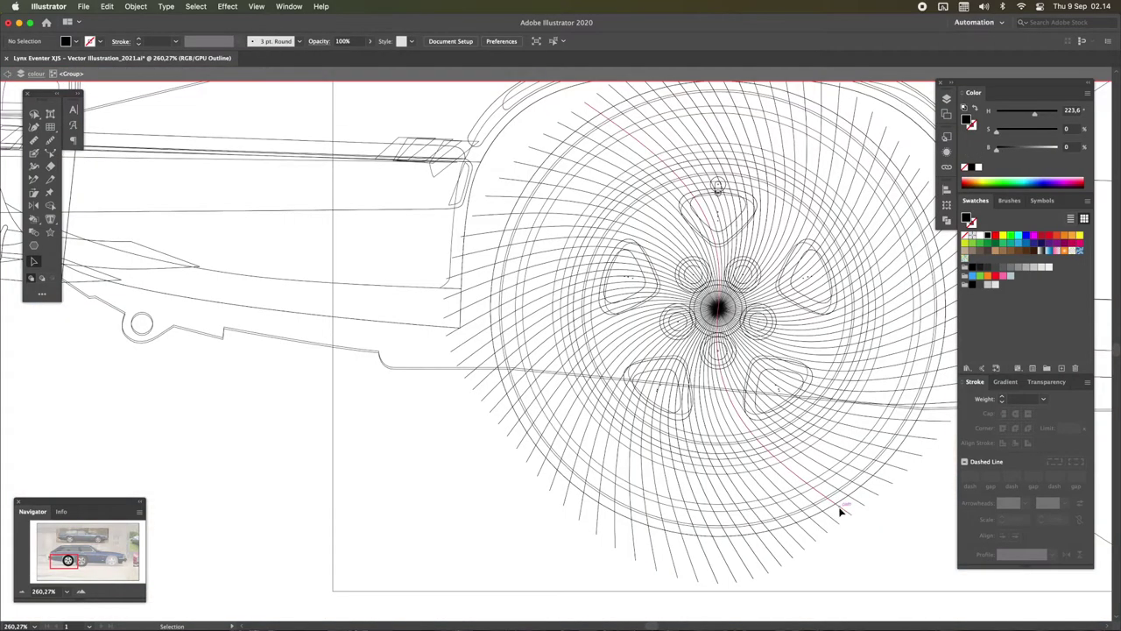
# Return to colour preview and shift the tread ring into position inside its clip group
pyautogui.hotkey('ctrl', 'y')
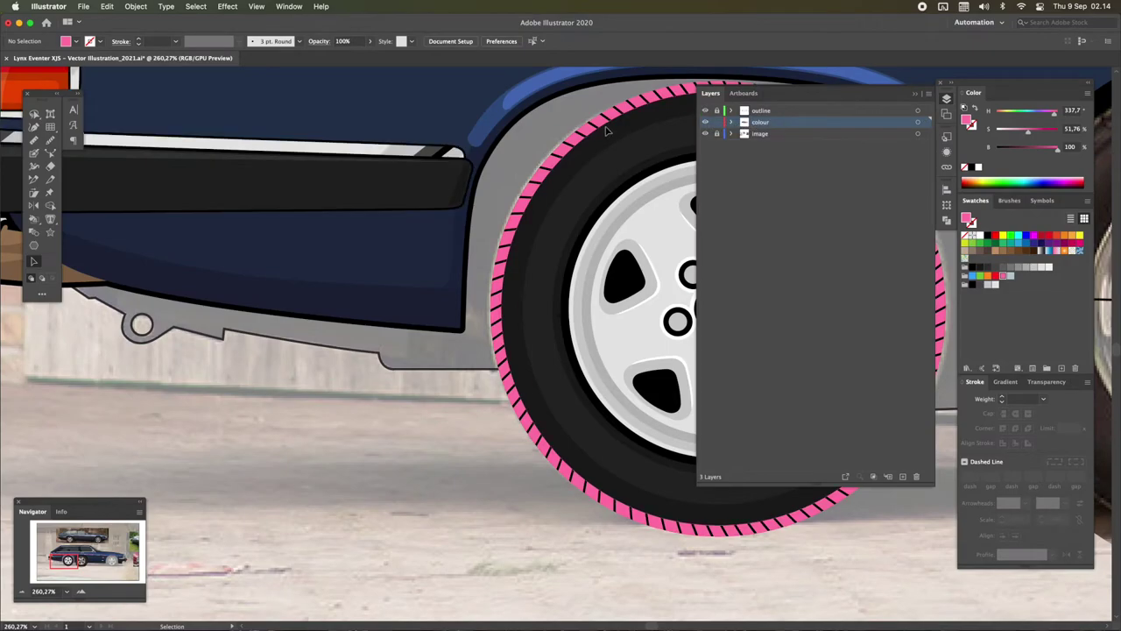
pyautogui.doubleClick(609, 123)
pyautogui.moveTo(609, 123)
pyautogui.mouseDown()
pyautogui.moveTo(531, 154)
pyautogui.moveTo(558, 127)
pyautogui.mouseUp()
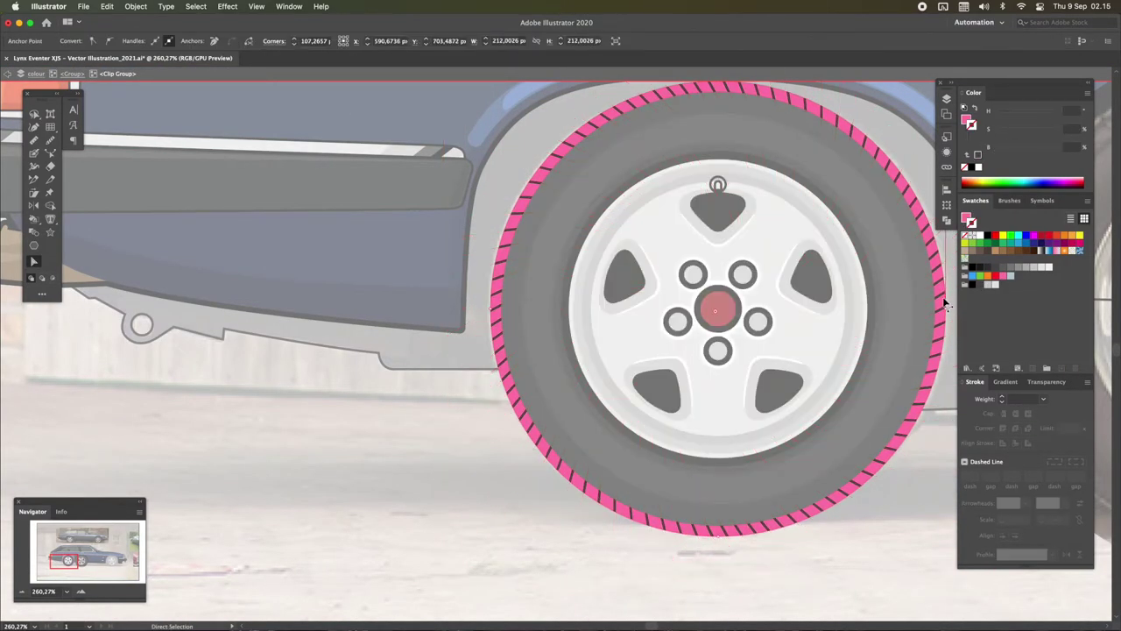
pyautogui.doubleClick(938, 359)
# Zoom out and back in on the rear wheel to view it with the car body
pyautogui.press('z')
pyautogui.keyDown('alt'); pyautogui.click(707, 358); pyautogui.keyUp('alt')
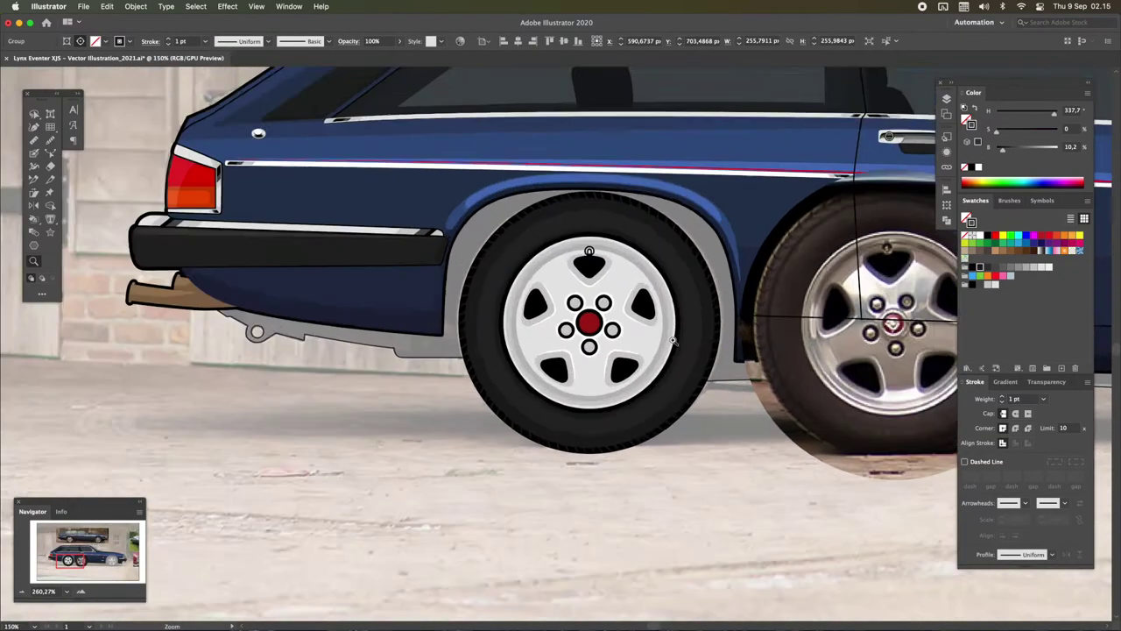
pyautogui.moveTo(673, 342); pyautogui.dragTo(726, 401)
pyautogui.press('a')
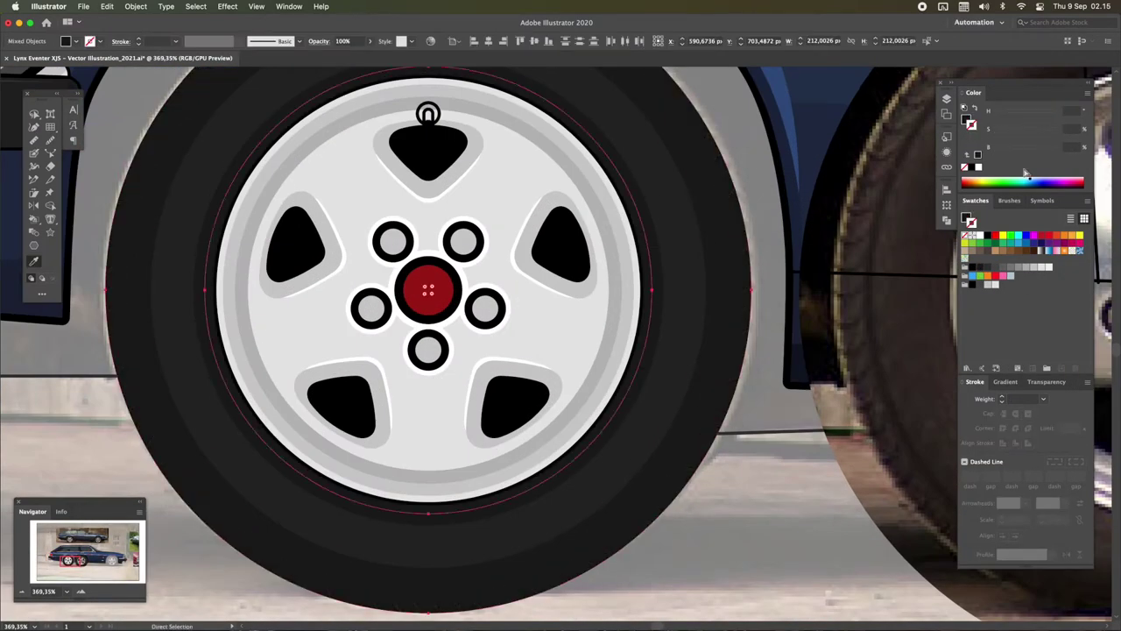
pyautogui.scroll(-4, 732, 287)
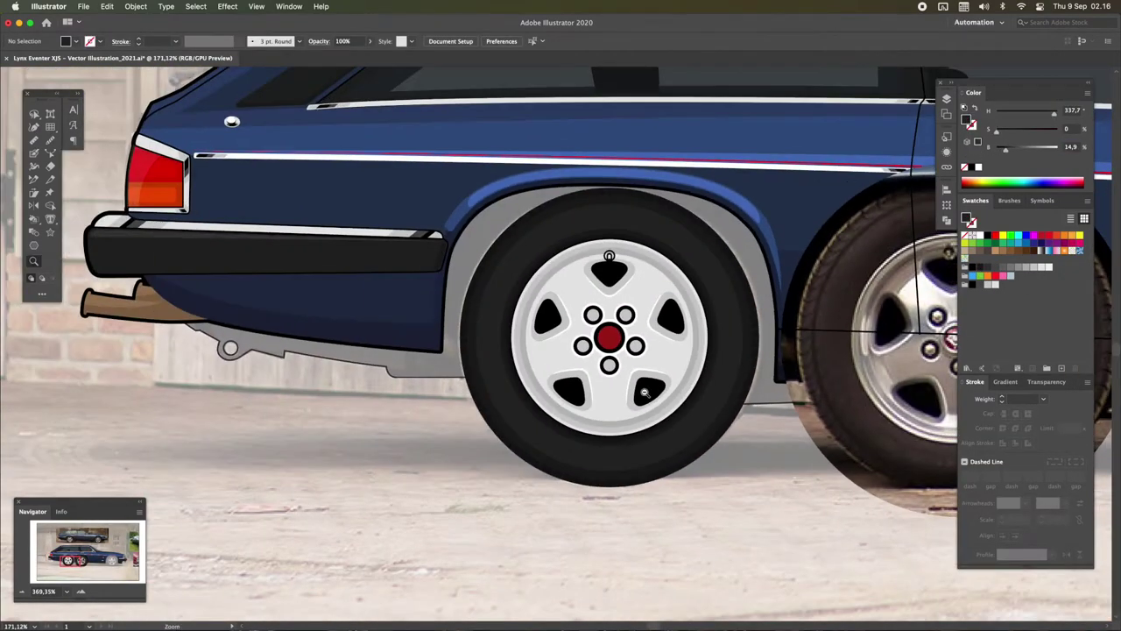
# Deselect everything and save the illustration
pyautogui.scroll(6, 689, 382)
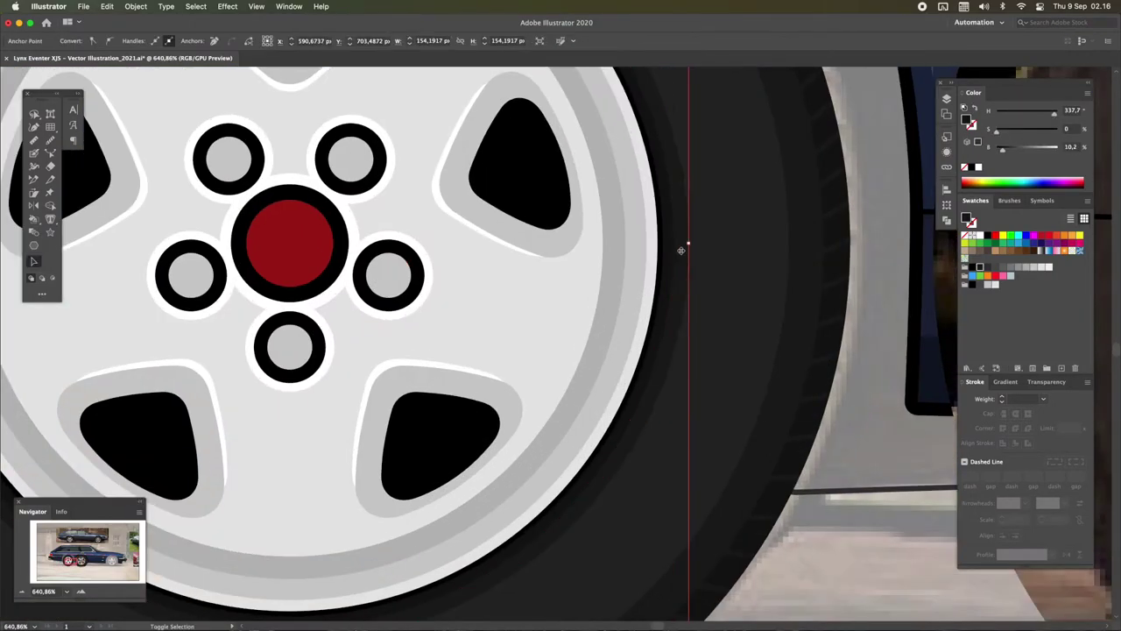
pyautogui.press('super+shift+a')
pyautogui.scroll(-3, 691, 247)
pyautogui.press('super+s')
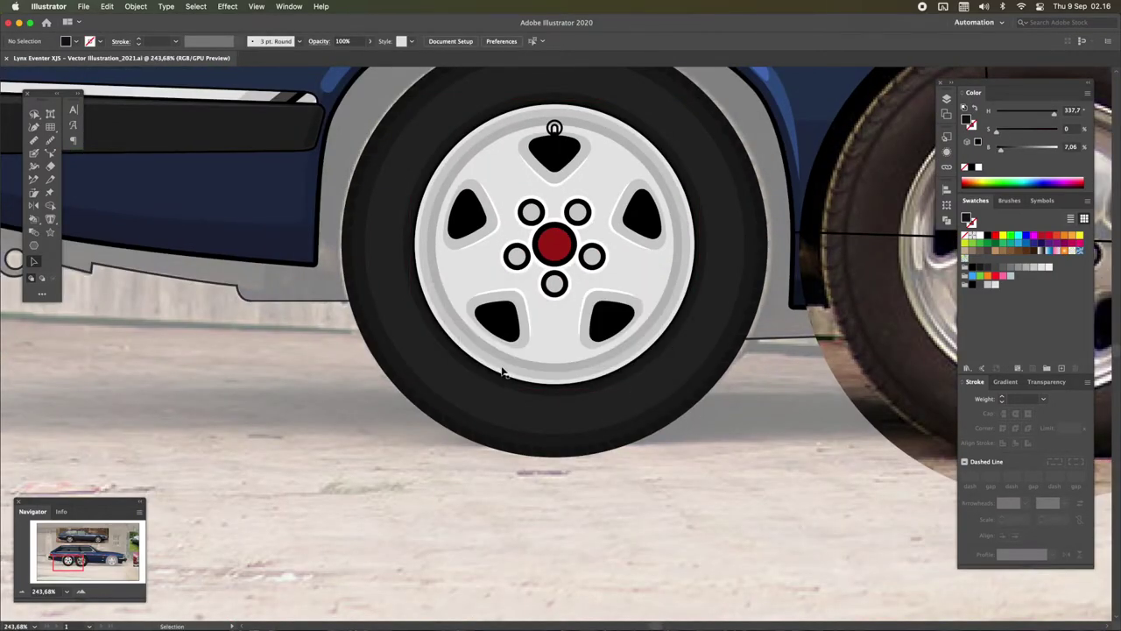
# Inside the rear wheel group, nudge the wheel-face ellipse slightly downward
pyautogui.press('v')
pyautogui.click(504, 372)
pyautogui.scroll(2, 530, 162)
pyautogui.scroll(3, 530, 162)
pyautogui.press('a')
pyautogui.doubleClick(530, 162)
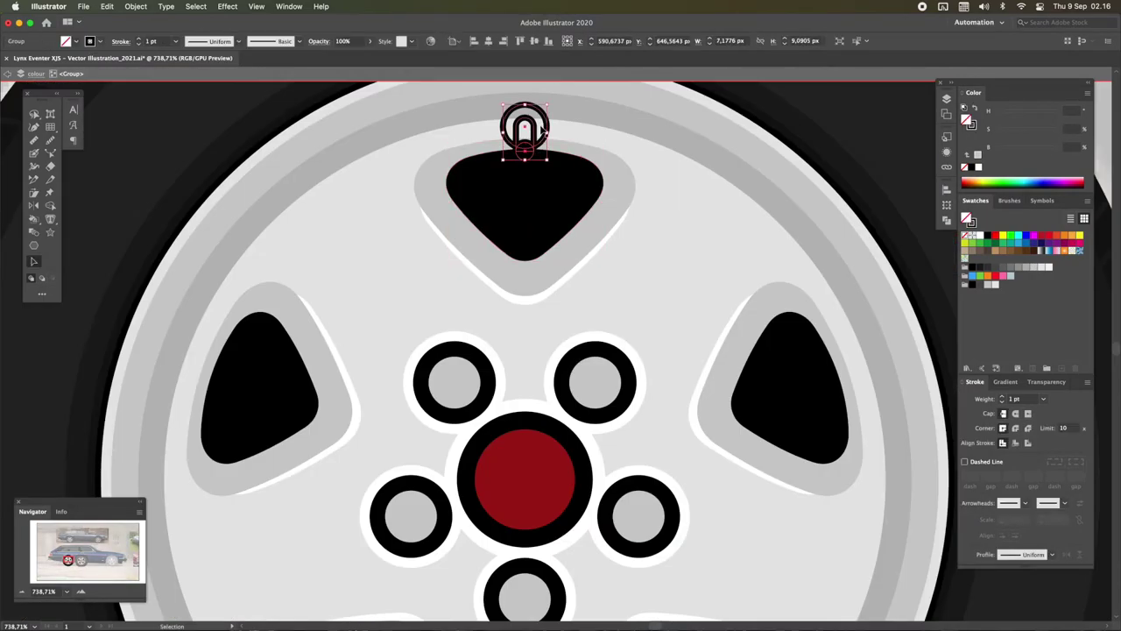
pyautogui.click(493, 225)
pyautogui.scroll(-3, 493, 225)
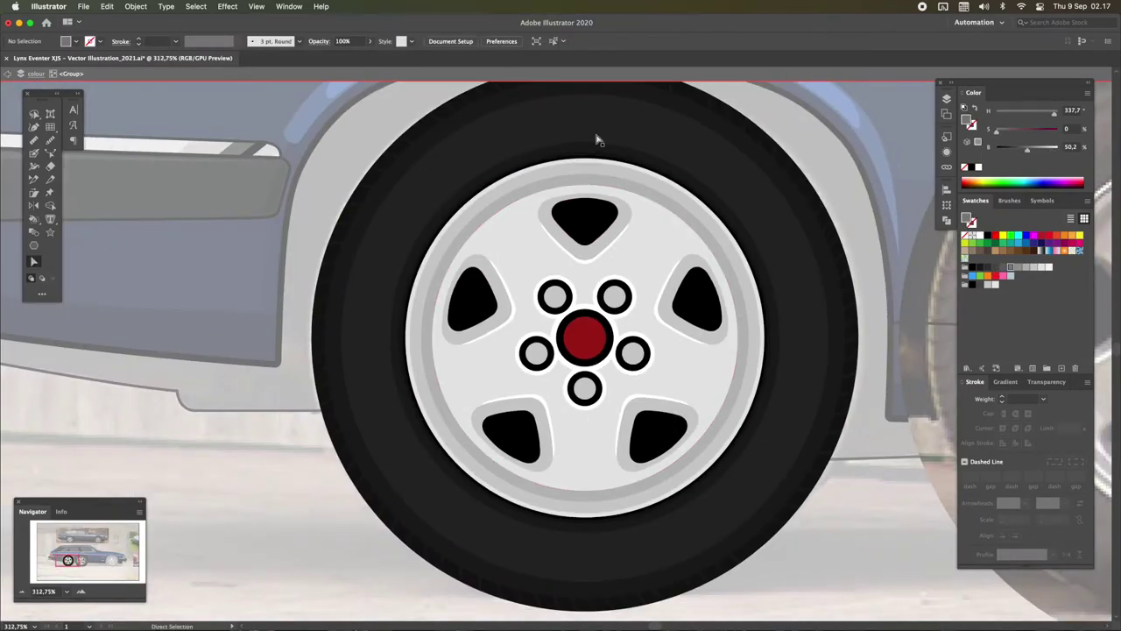
pyautogui.click(589, 160)
pyautogui.scroll(3, 548, 175)
pyautogui.scroll(-3, 578, 167)
pyautogui.scroll(3, 704, 132)
pyautogui.scroll(-2, 557, 570)
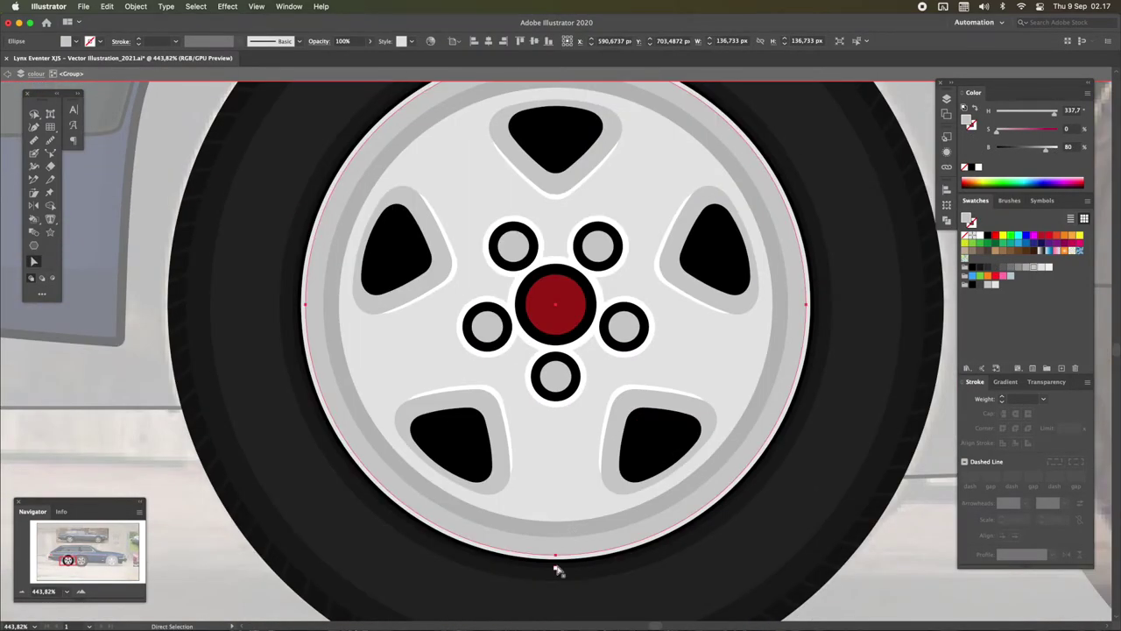
pyautogui.press('v')
pyautogui.scroll(2, 791, 282)
pyautogui.moveTo(794, 295); pyautogui.dragTo(805, 331)
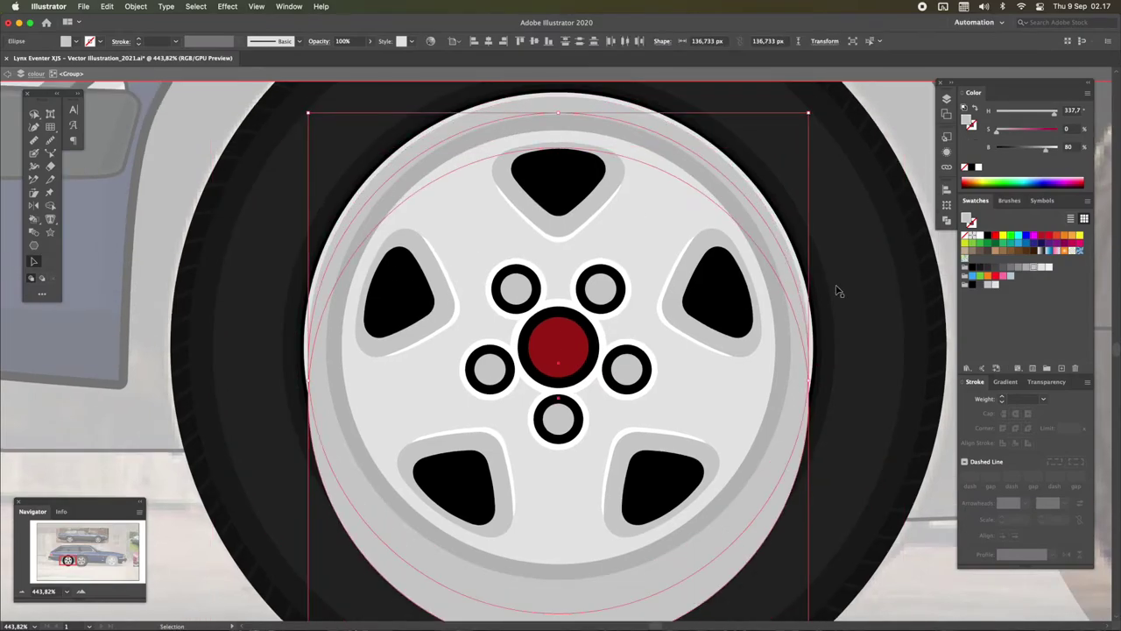
pyautogui.press('Escape')
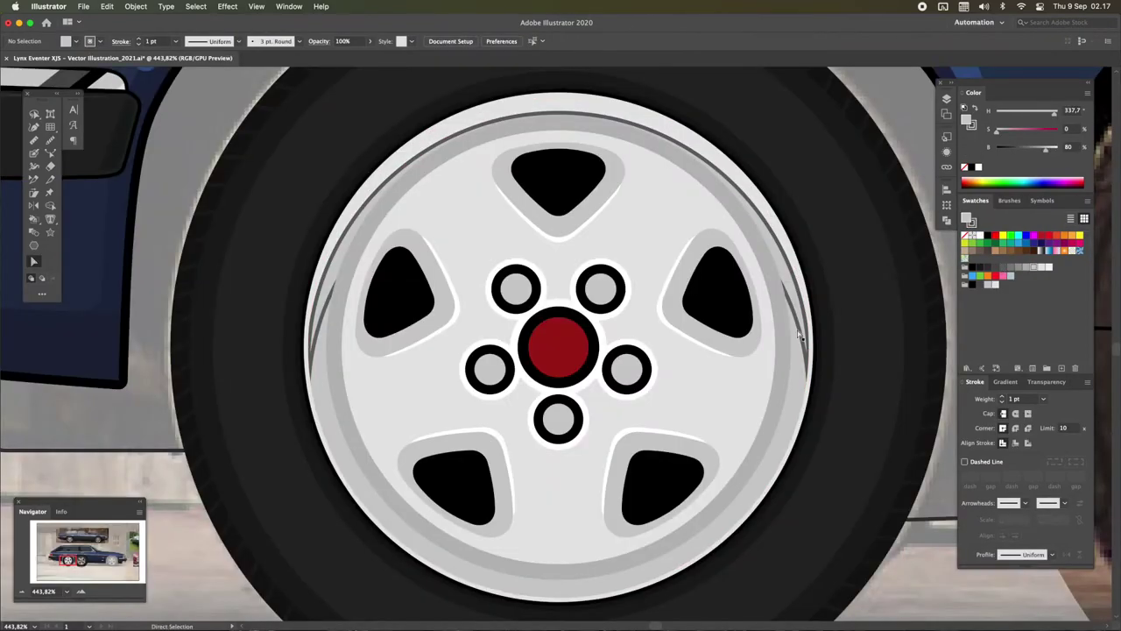
# Shrink the rim ellipse to about 132 px
pyautogui.press('a')
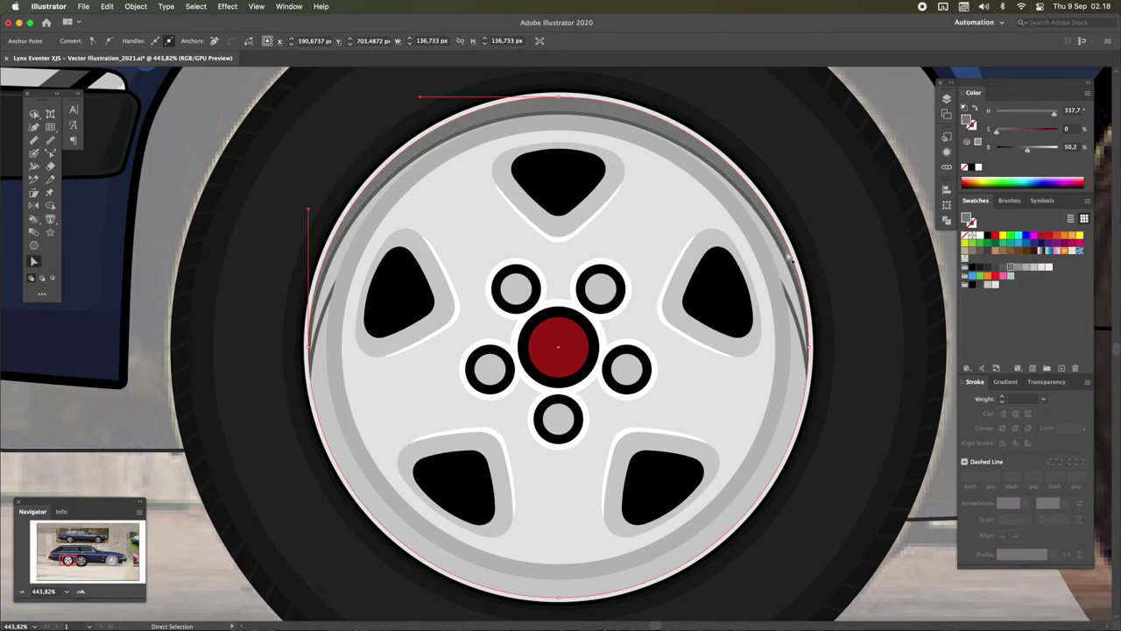
pyautogui.press('v')
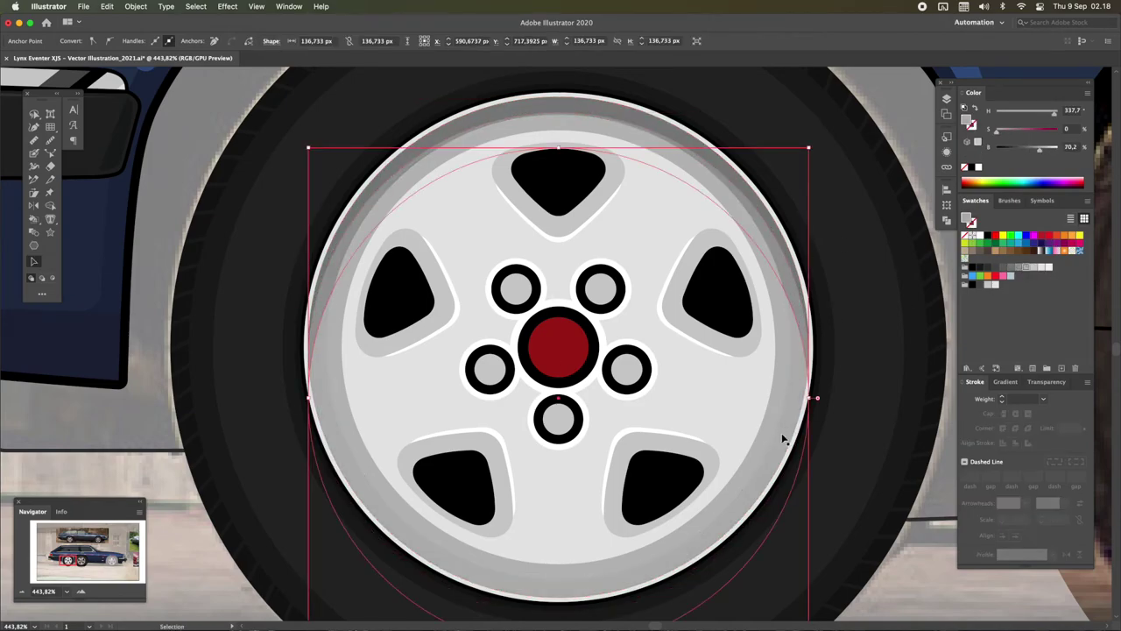
pyautogui.hotkey('ctrl', 'shift', 'a')
pyautogui.scroll(-2, 455, 315)
pyautogui.scroll(-1, 417, 275)
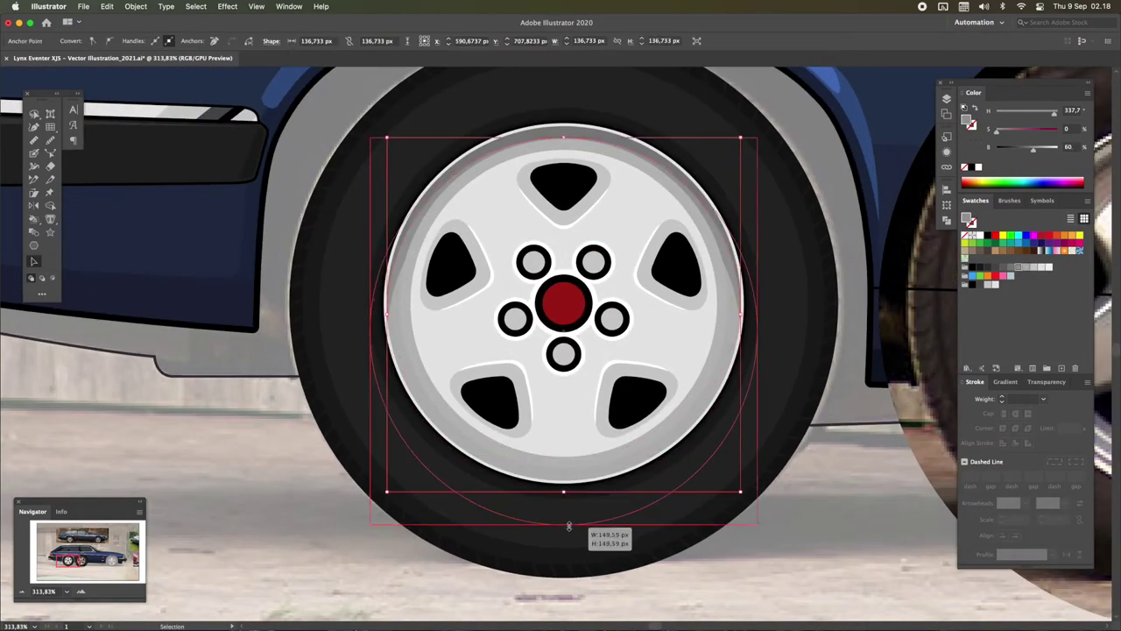
pyautogui.click(402, 258)
pyautogui.press('v')
pyautogui.moveTo(565, 144); pyautogui.dragTo(565, 138)
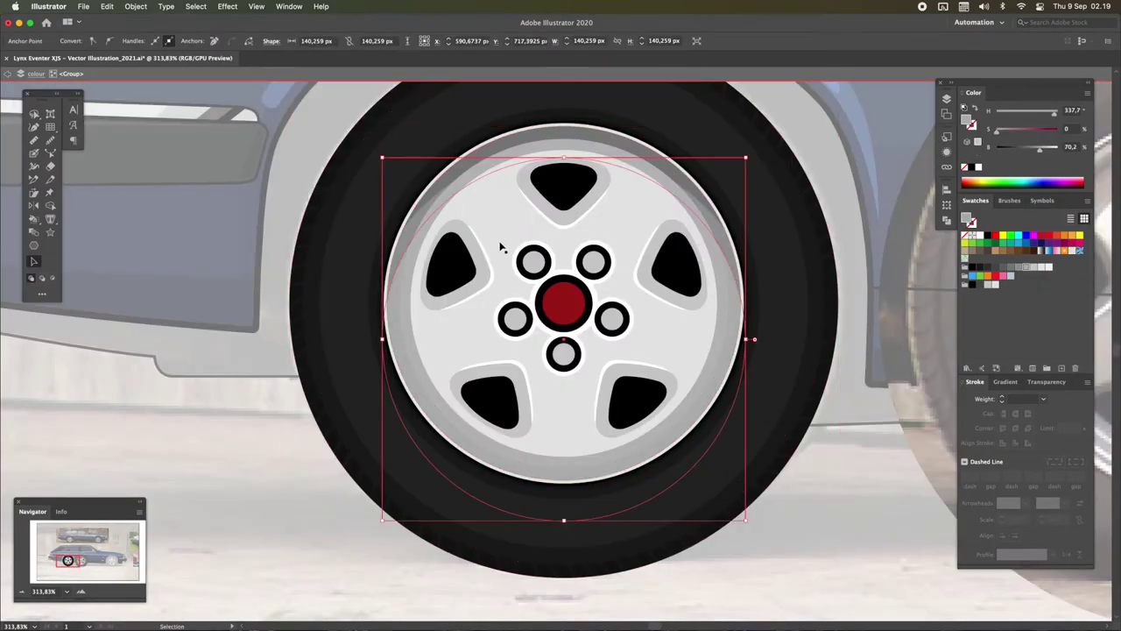
pyautogui.moveTo(566, 520); pyautogui.dragTo(565, 496)
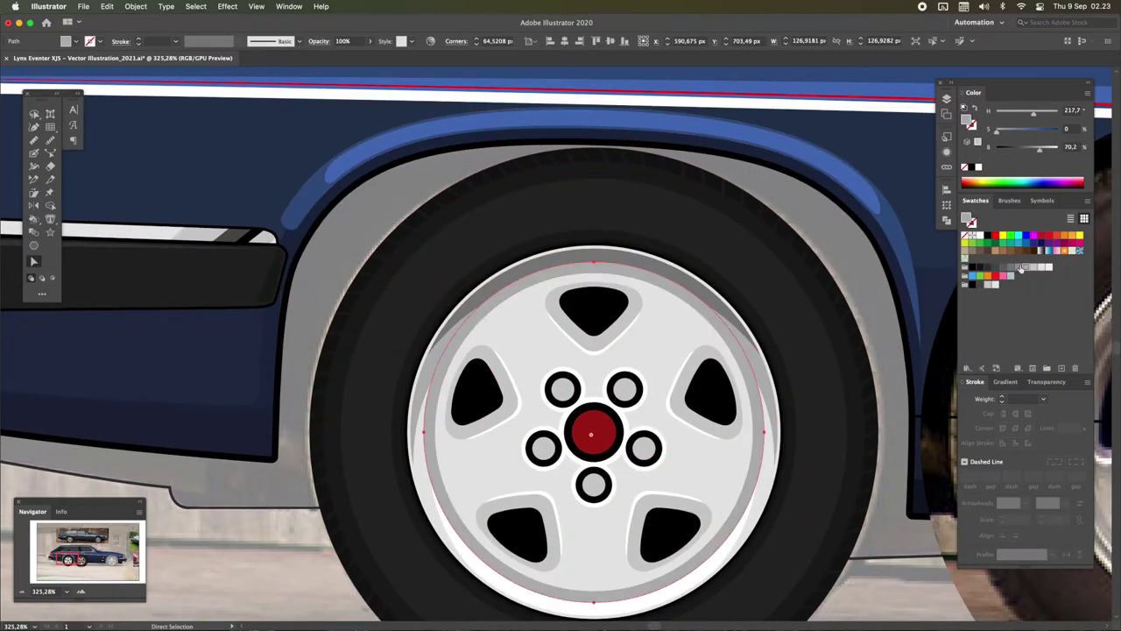
# Shrink the inner wheel ellipse to about 127.6 px
pyautogui.press('v')
pyautogui.doubleClick(763, 324)
pyautogui.click(781, 213)
pyautogui.press('a')
pyautogui.click(769, 340)
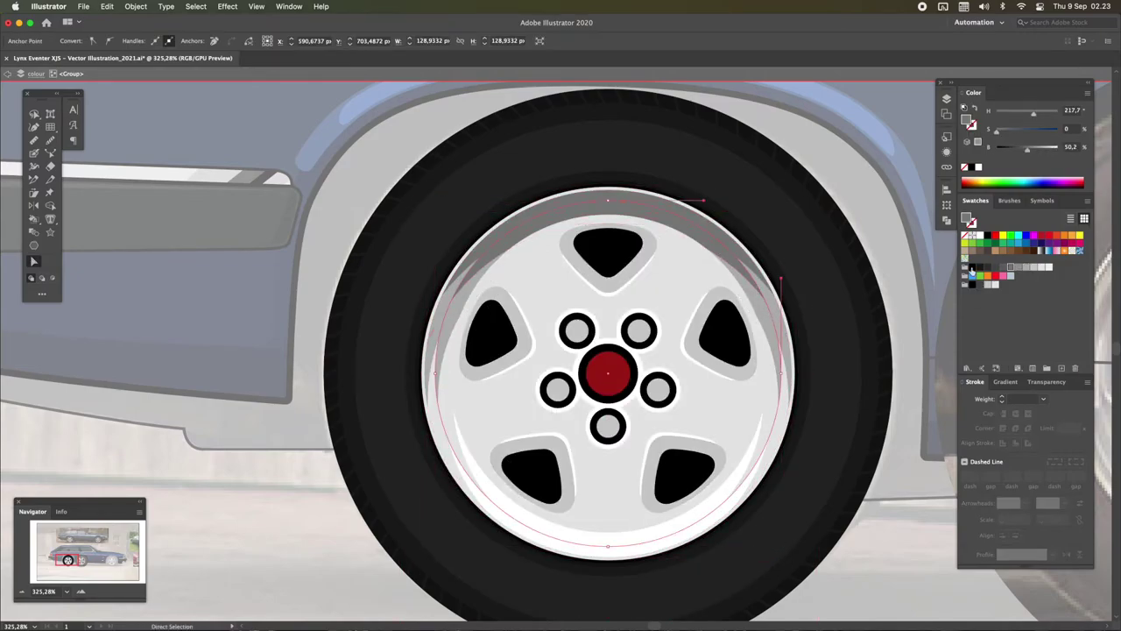
pyautogui.press('v')
pyautogui.press('super+plus')
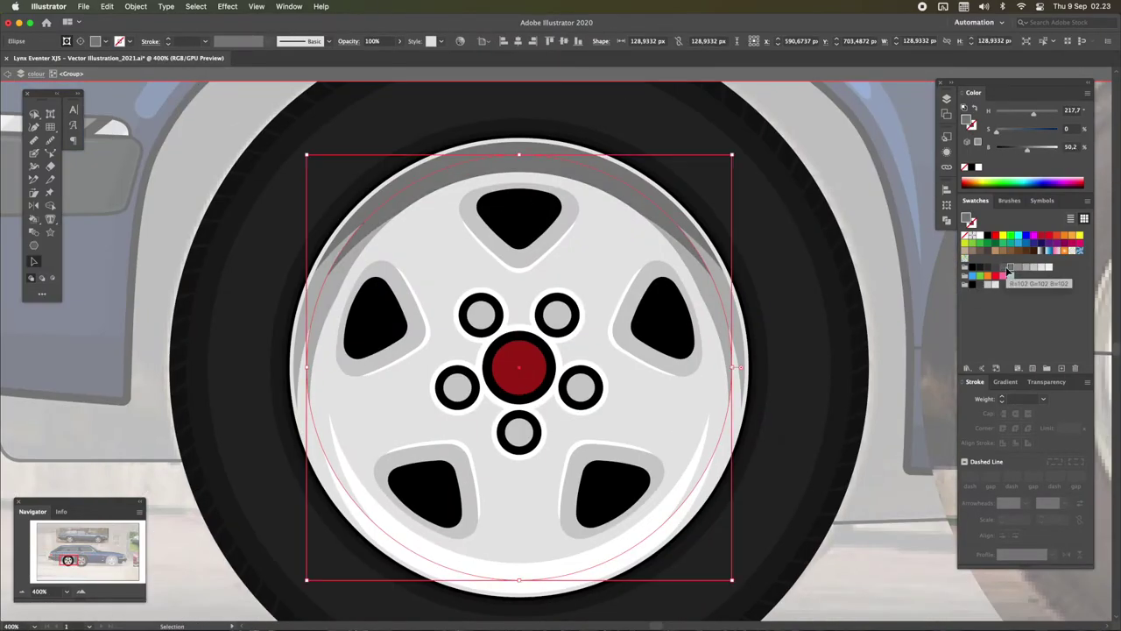
pyautogui.press('v')
pyautogui.click(839, 350)
pyautogui.scroll(-3, 839, 351)
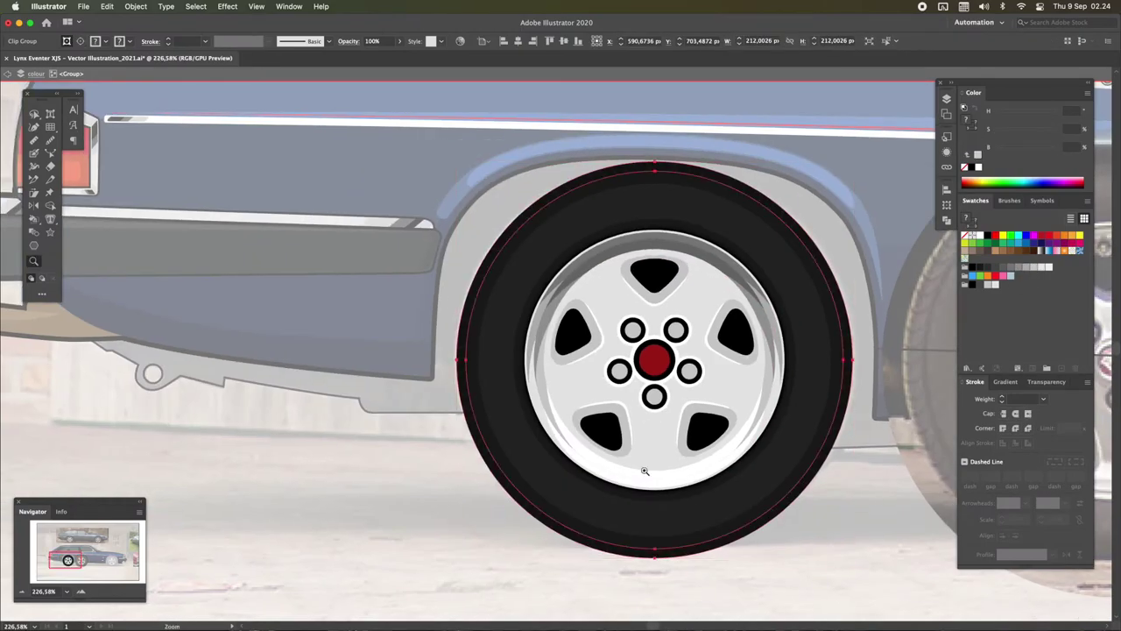
pyautogui.click(762, 317)
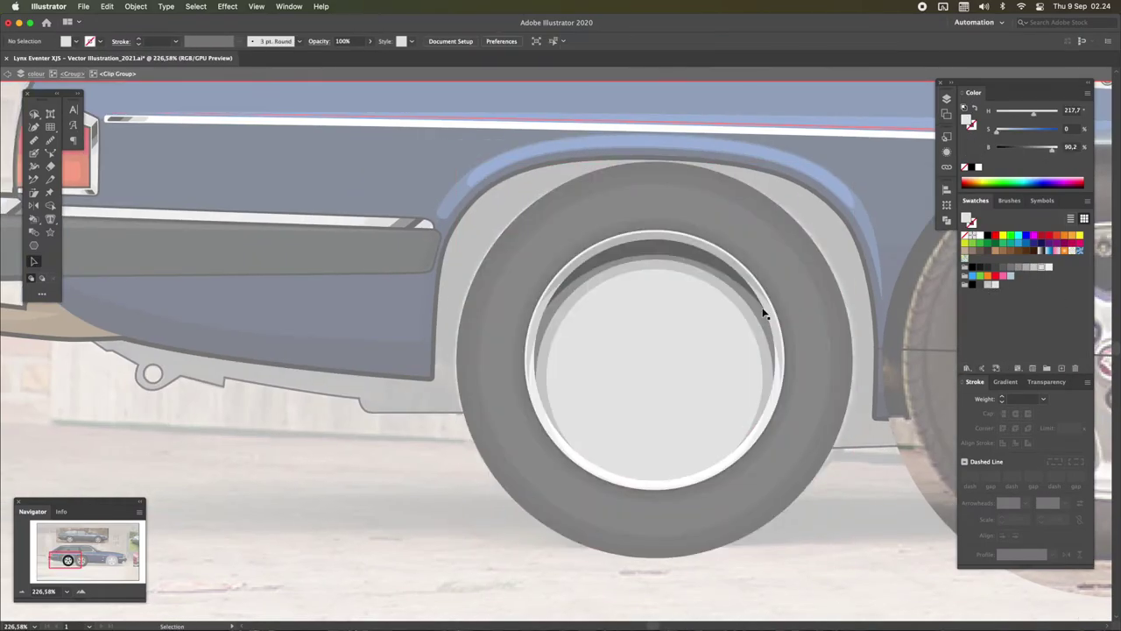
pyautogui.scroll(2, 810, 305)
pyautogui.moveTo(777, 194); pyautogui.dragTo(762, 208)
# Give the wheel face a lighter grey fill, then reselect it inside the rim group
pyautogui.click(1041, 274)
pyautogui.scroll(-1, 888, 488)
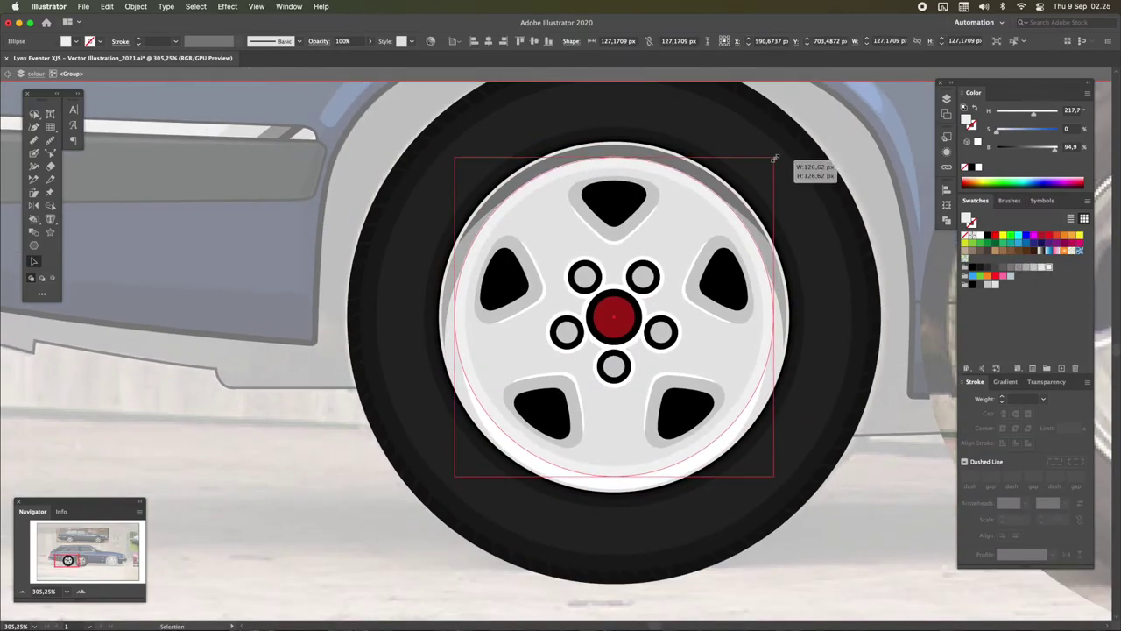
pyautogui.scroll(2, 723, 220)
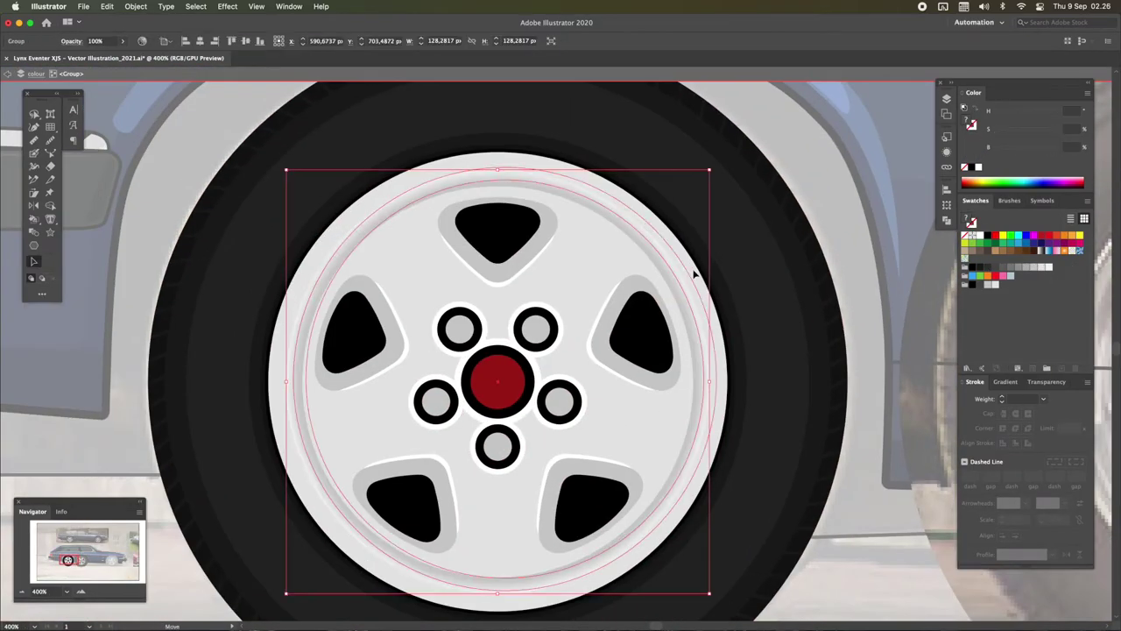
pyautogui.doubleClick(695, 275)
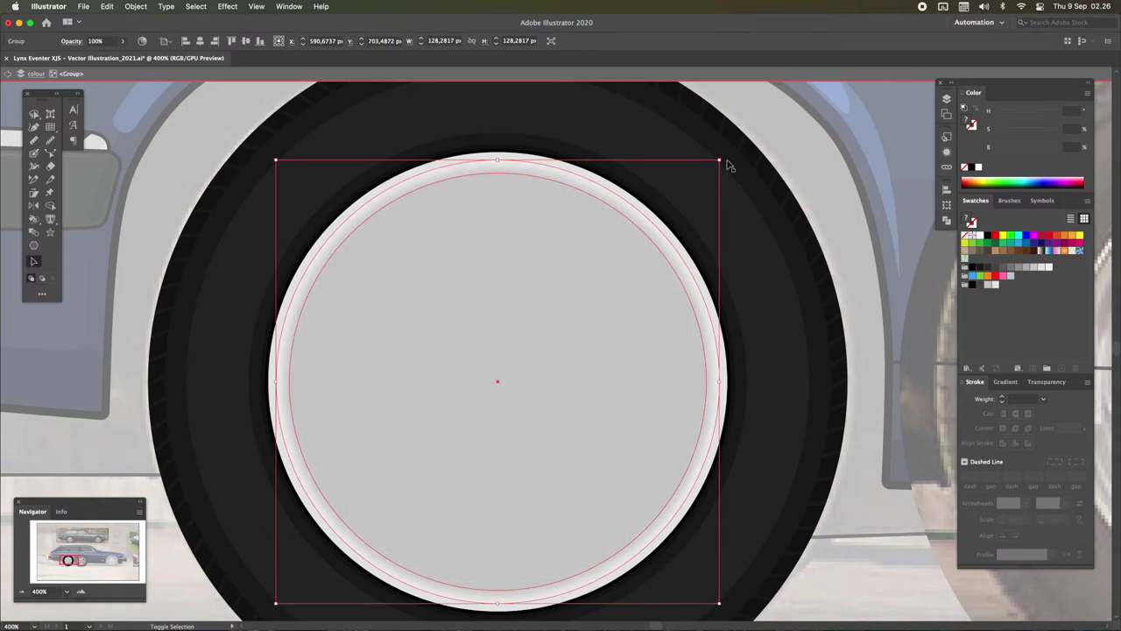
pyautogui.keyDown('alt'); pyautogui.scroll(3, 698, 331); pyautogui.keyUp('alt')
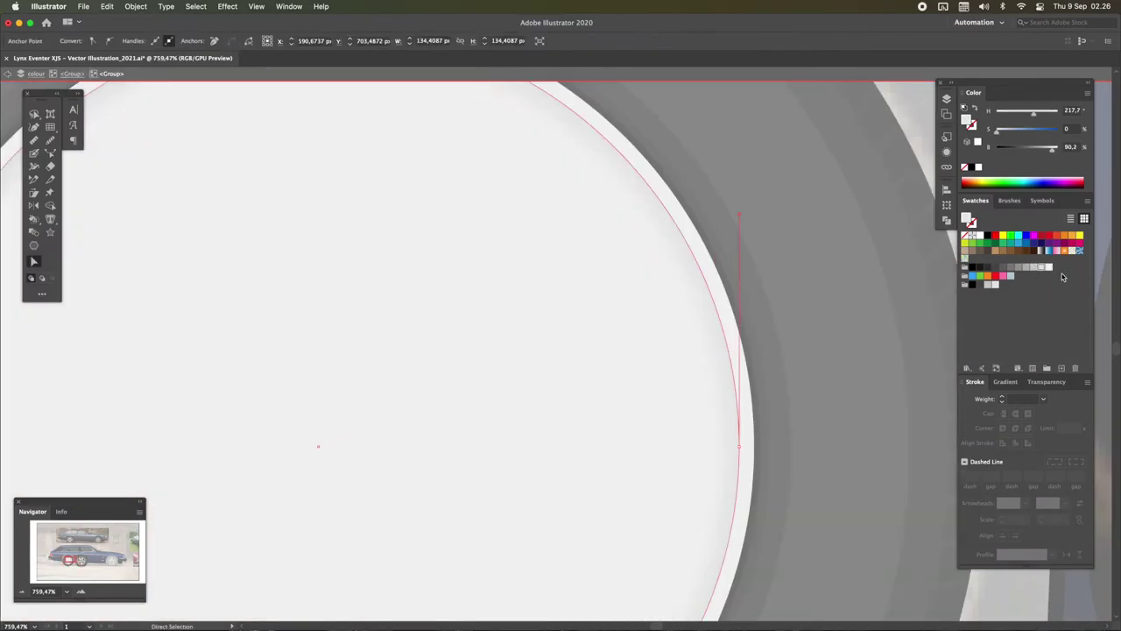
pyautogui.keyDown('alt'); pyautogui.scroll(-5, 549, 317); pyautogui.keyUp('alt')
pyautogui.keyDown('alt'); pyautogui.scroll(3, 530, 333); pyautogui.keyUp('alt')
pyautogui.click(521, 430)
pyautogui.keyDown('alt'); pyautogui.scroll(4, 520, 430); pyautogui.keyUp('alt')
pyautogui.keyDown('alt'); pyautogui.scroll(-2, 540, 427); pyautogui.keyUp('alt')
pyautogui.keyDown('alt'); pyautogui.scroll(-3, 539, 428); pyautogui.keyUp('alt')
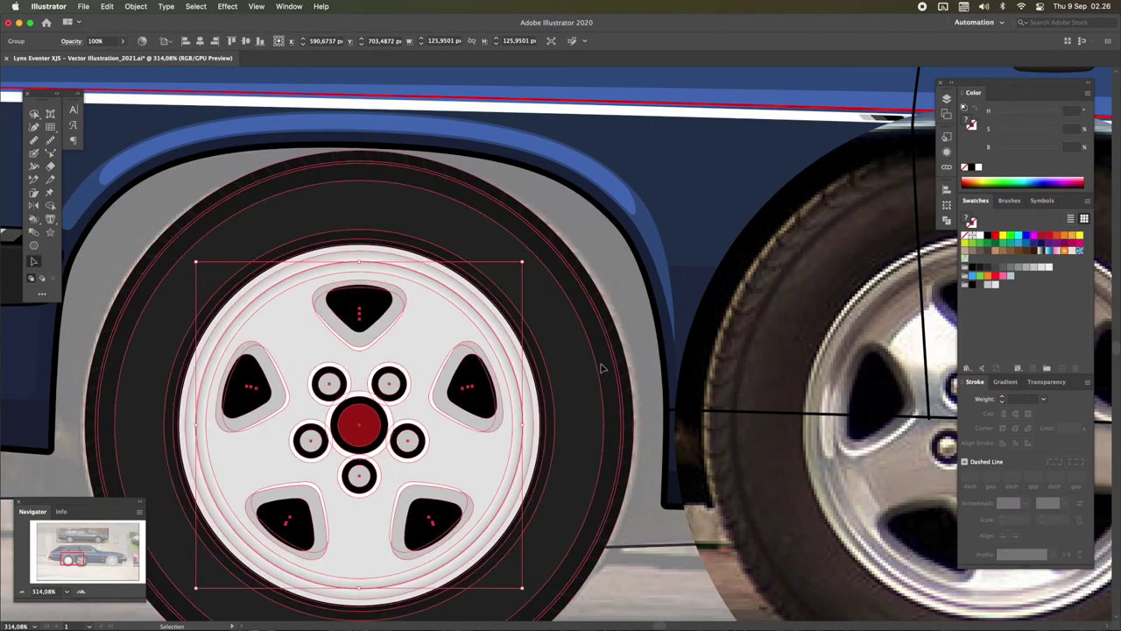
pyautogui.keyDown('alt'); pyautogui.scroll(2, 601, 368); pyautogui.keyUp('alt')
pyautogui.press('super+shift+a')
pyautogui.click(576, 396)
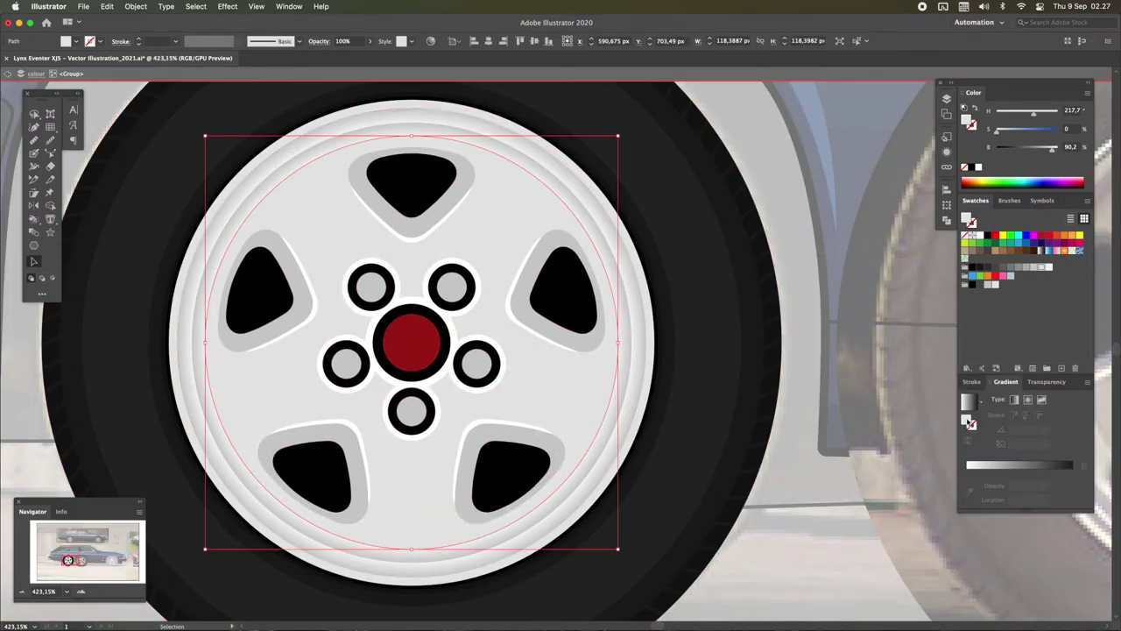
pyautogui.press('g')
pyautogui.keyDown('alt'); pyautogui.scroll(-2, 680, 347); pyautogui.keyUp('alt')
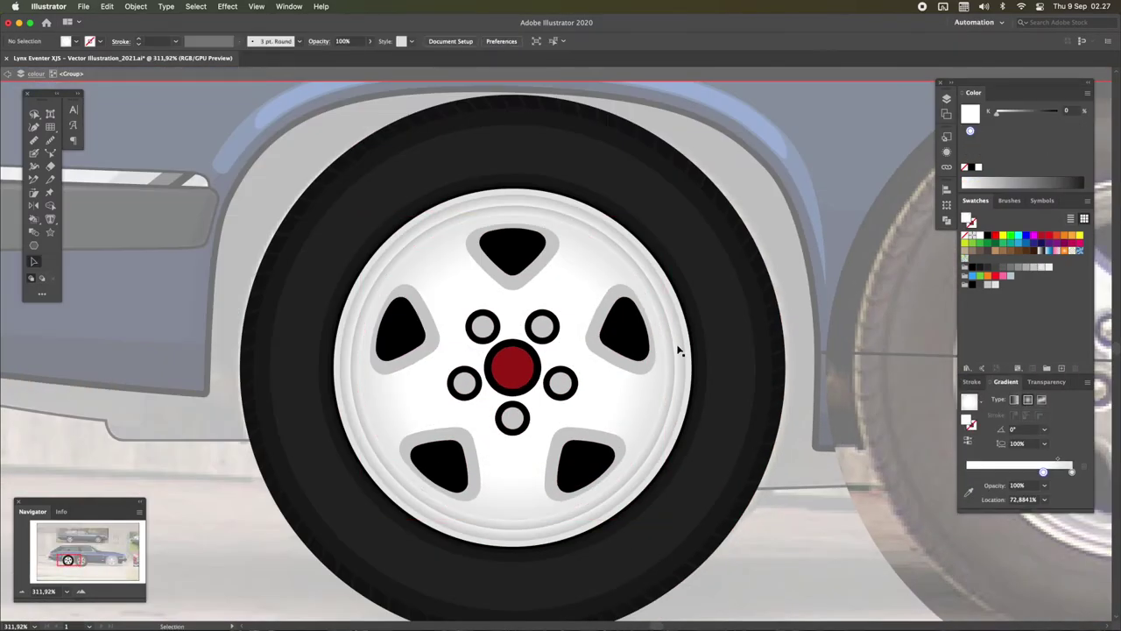
pyautogui.keyDown('alt'); pyautogui.scroll(2, 645, 412); pyautogui.keyUp('alt')
pyautogui.press('v')
pyautogui.press('super+shift+a')
pyautogui.click(704, 393)
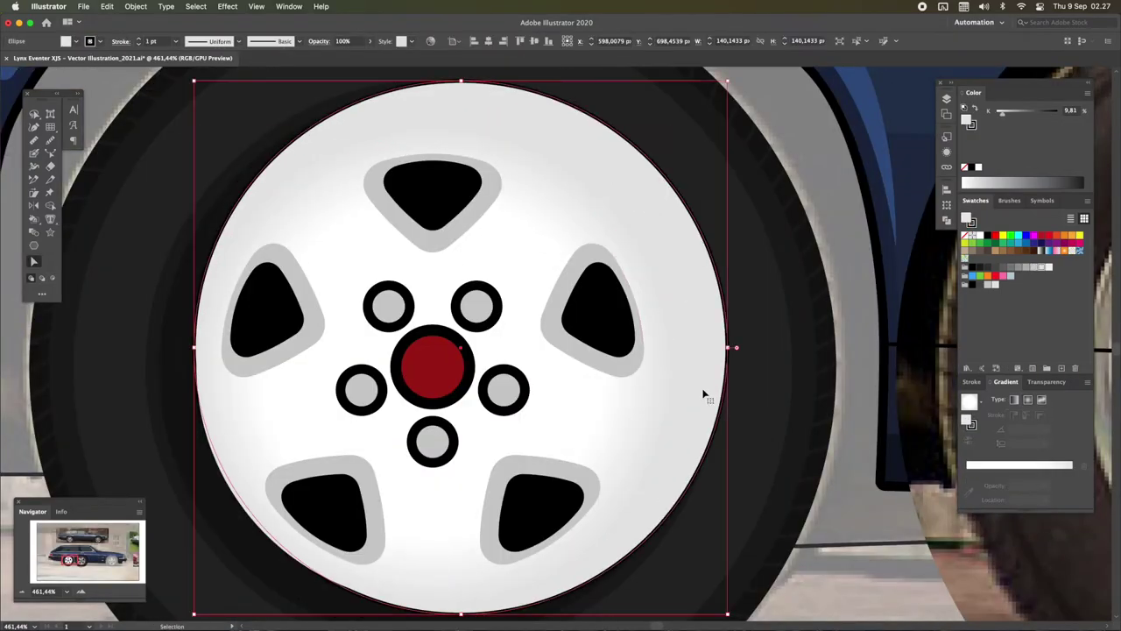
pyautogui.press('z')
pyautogui.keyDown('alt'); pyautogui.scroll(-3, 642, 336); pyautogui.keyUp('alt')
pyautogui.keyDown('alt'); pyautogui.scroll(2, 642, 335); pyautogui.keyUp('alt')
pyautogui.press('v')
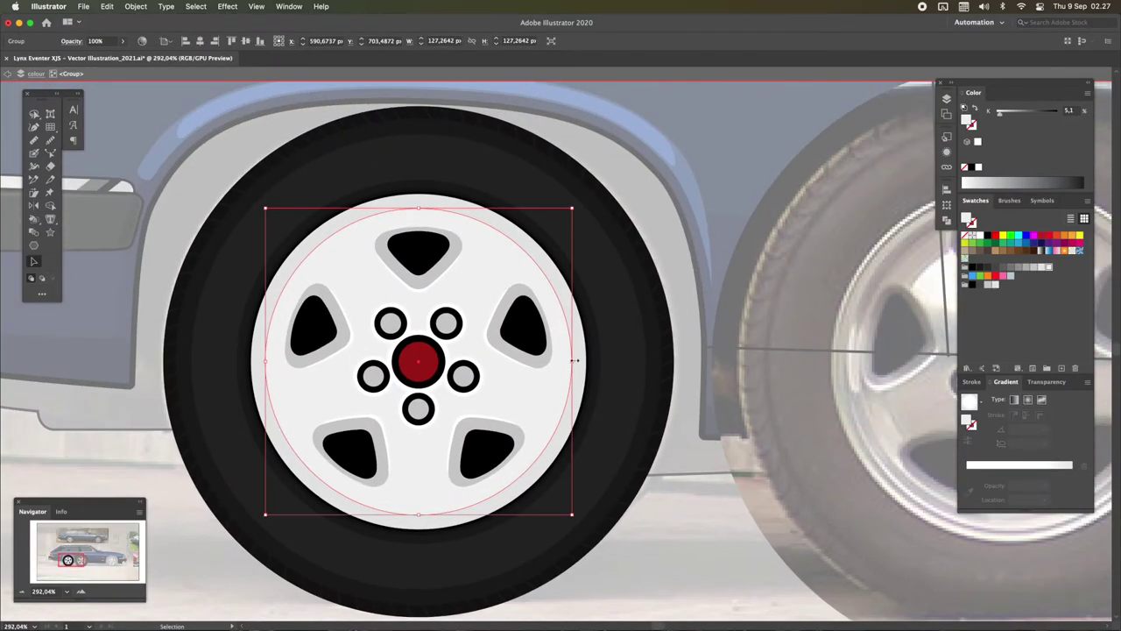
pyautogui.press('g')
pyautogui.click(1040, 472)
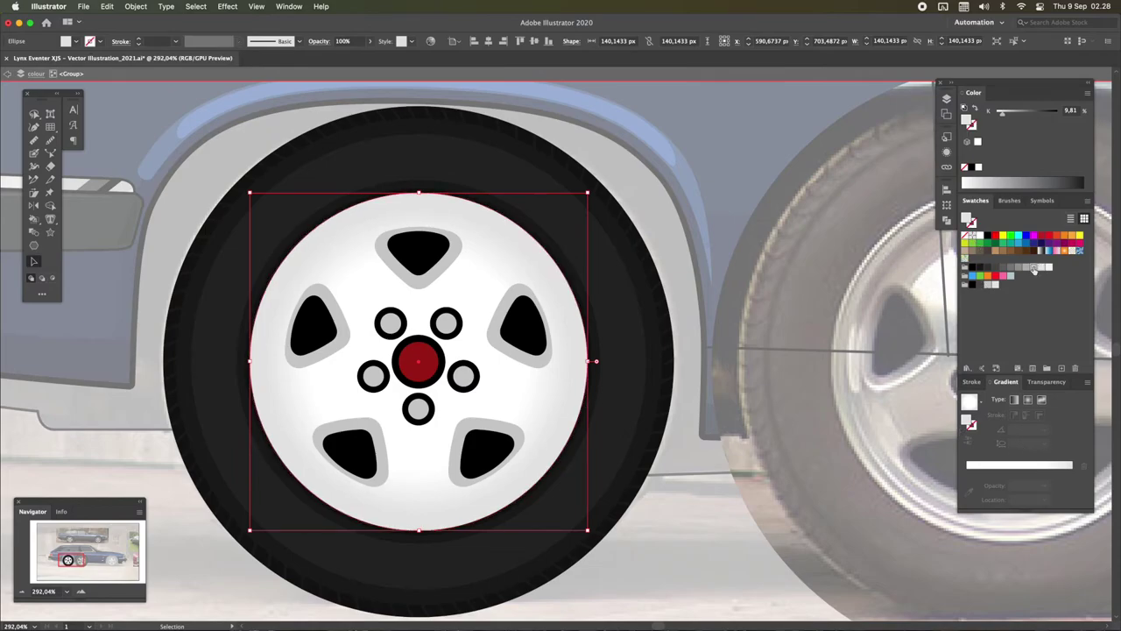
pyautogui.press('g')
pyautogui.click(1040, 472)
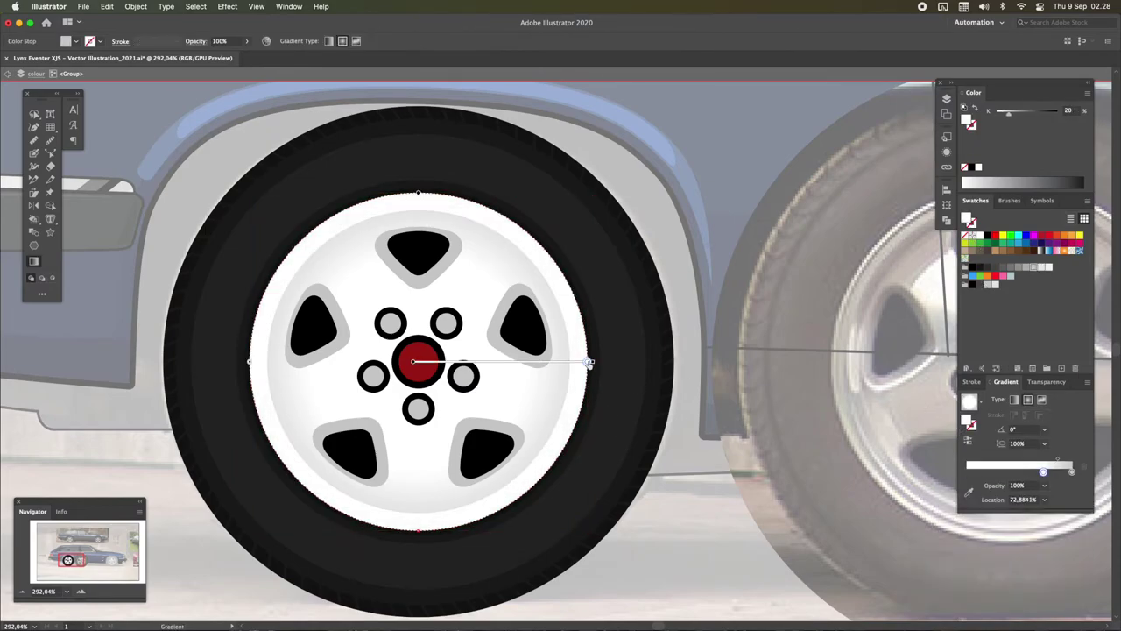
pyautogui.doubleClick(1061, 472)
pyautogui.click(1019, 530)
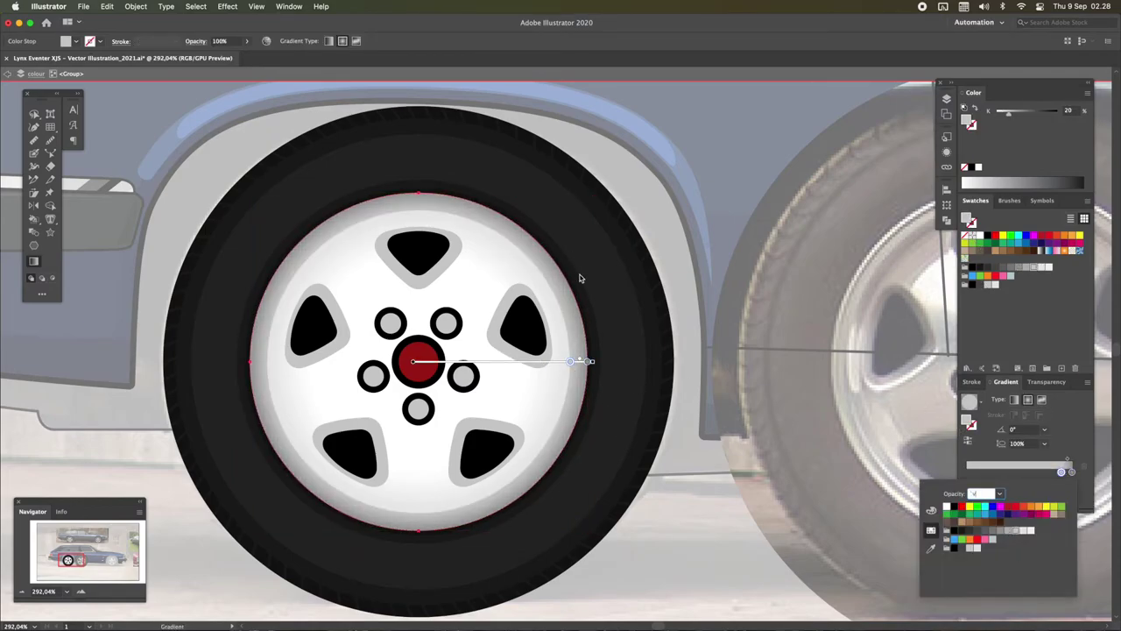
pyautogui.press('super+equal')
pyautogui.press('v')
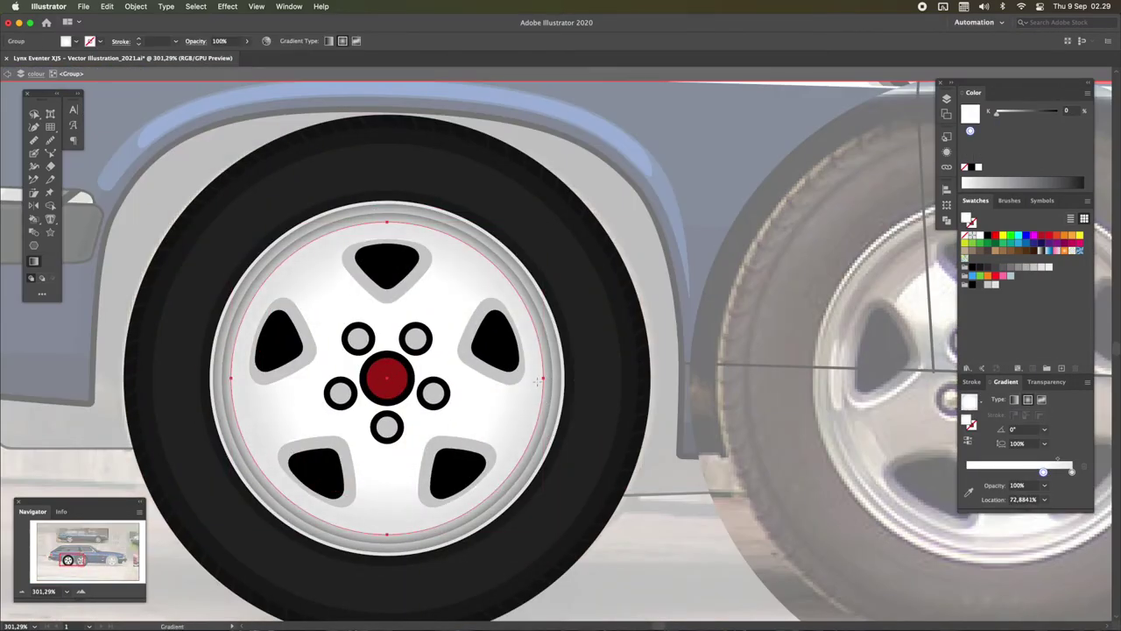
pyautogui.click(539, 378)
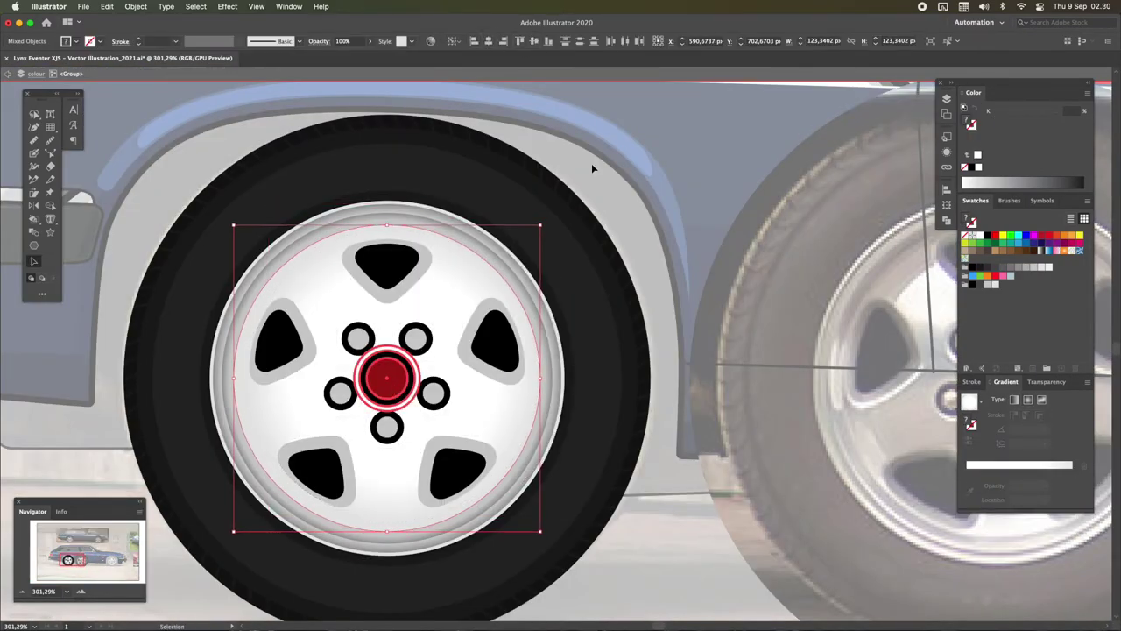
# Add a new stop to the wheel-face gradient and set it to K 29.8% grey
pyautogui.doubleClick(1039, 471)
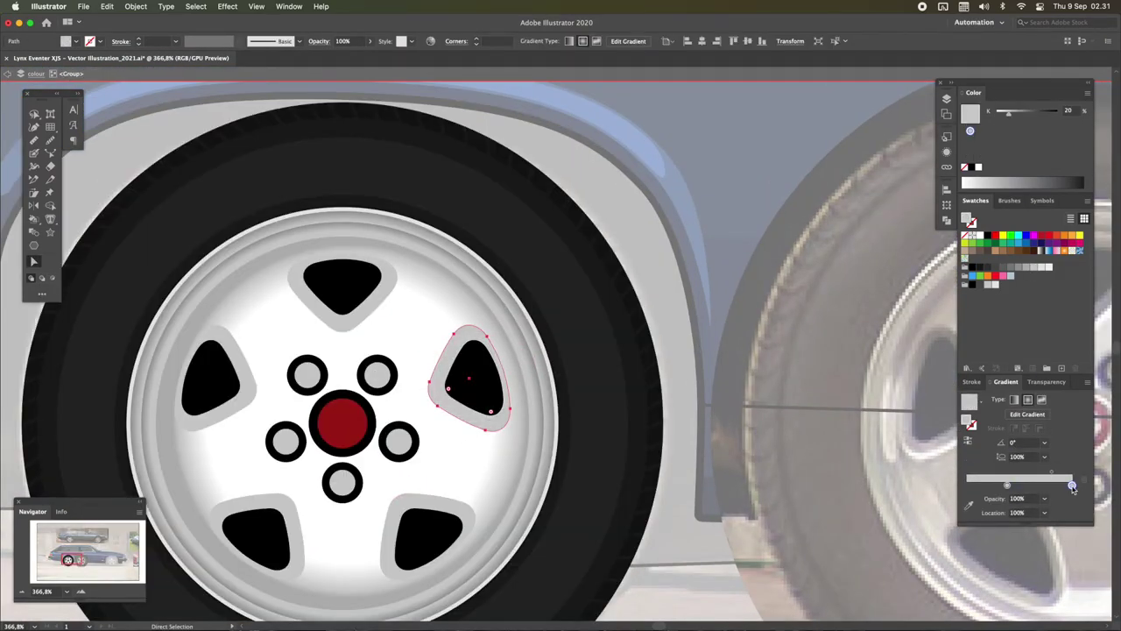
pyautogui.doubleClick(1072, 486)
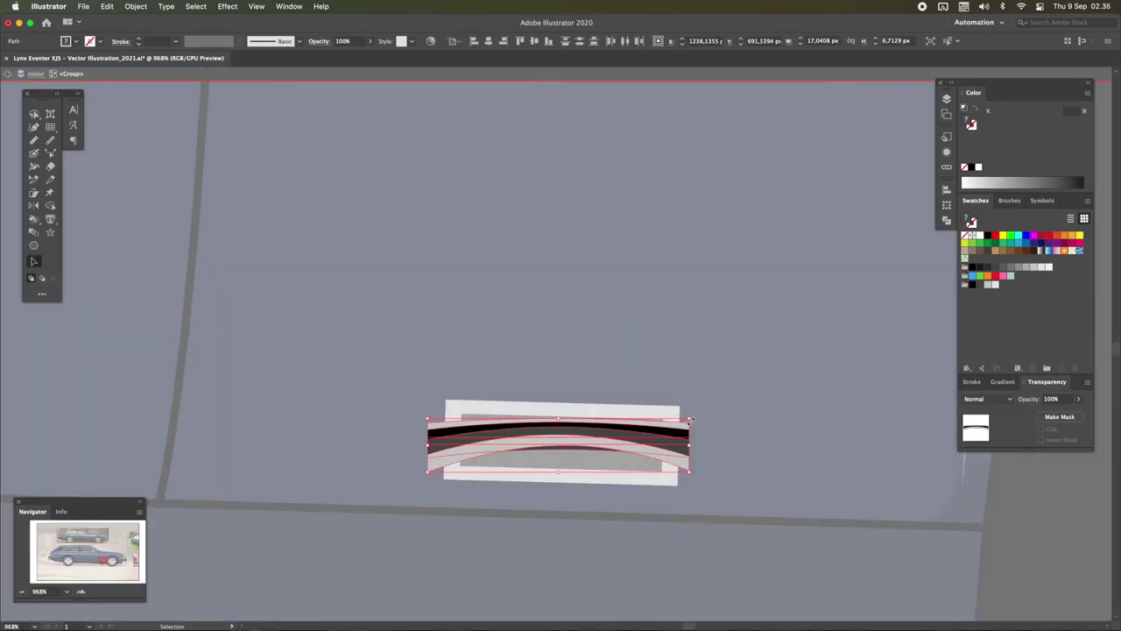
pyautogui.scroll(5, 686, 417)
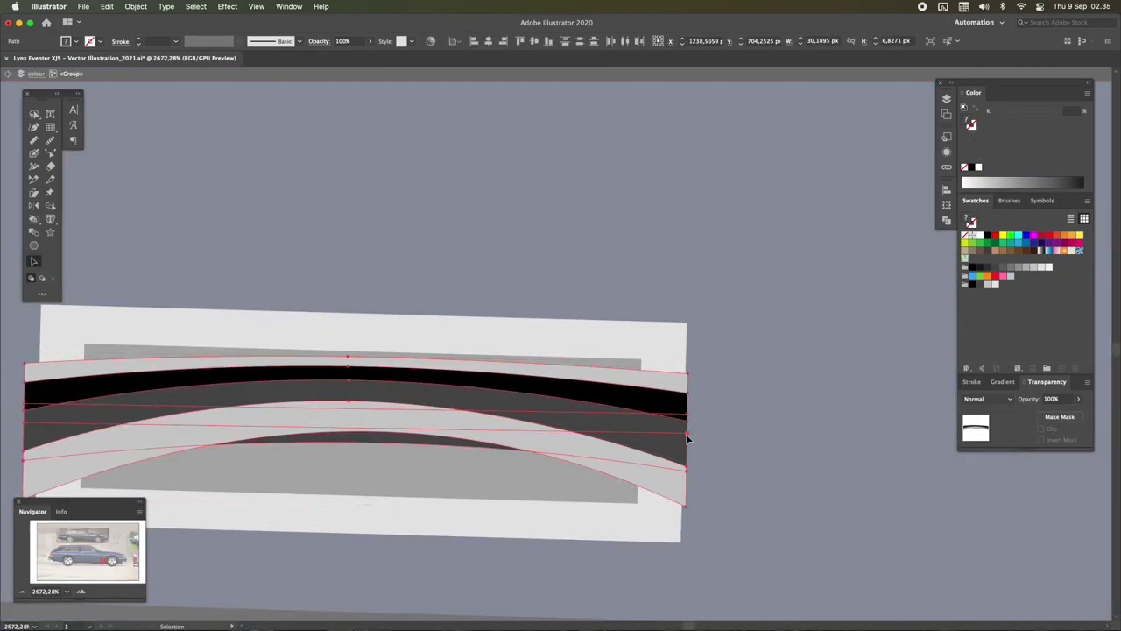
pyautogui.press('z')
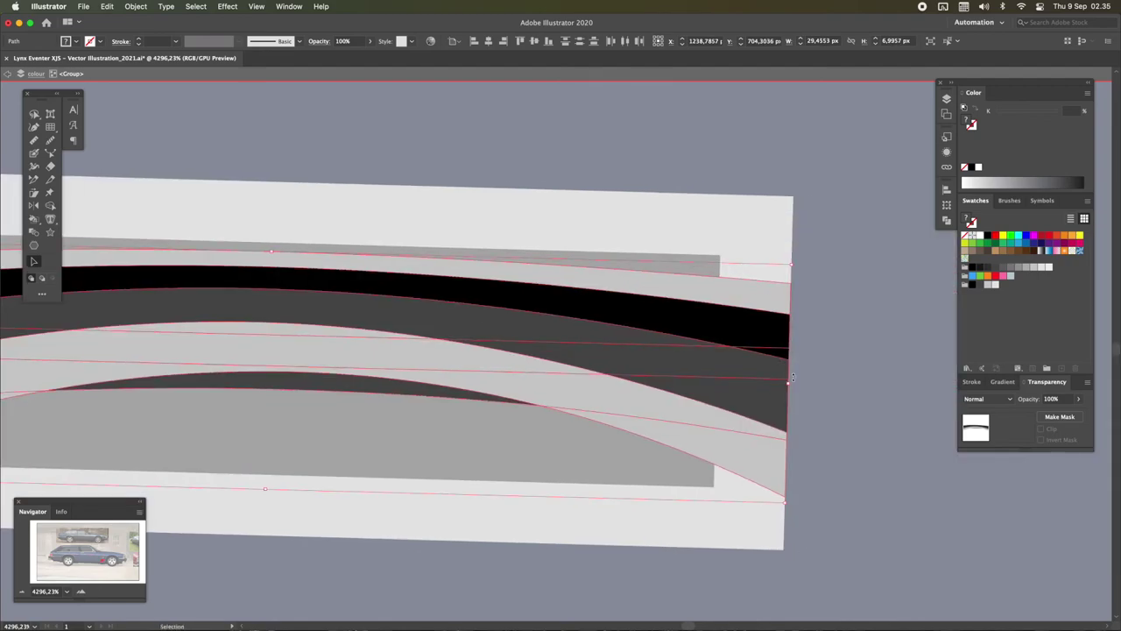
pyautogui.scroll(-10, 710, 473)
pyautogui.scroll(10, 711, 473)
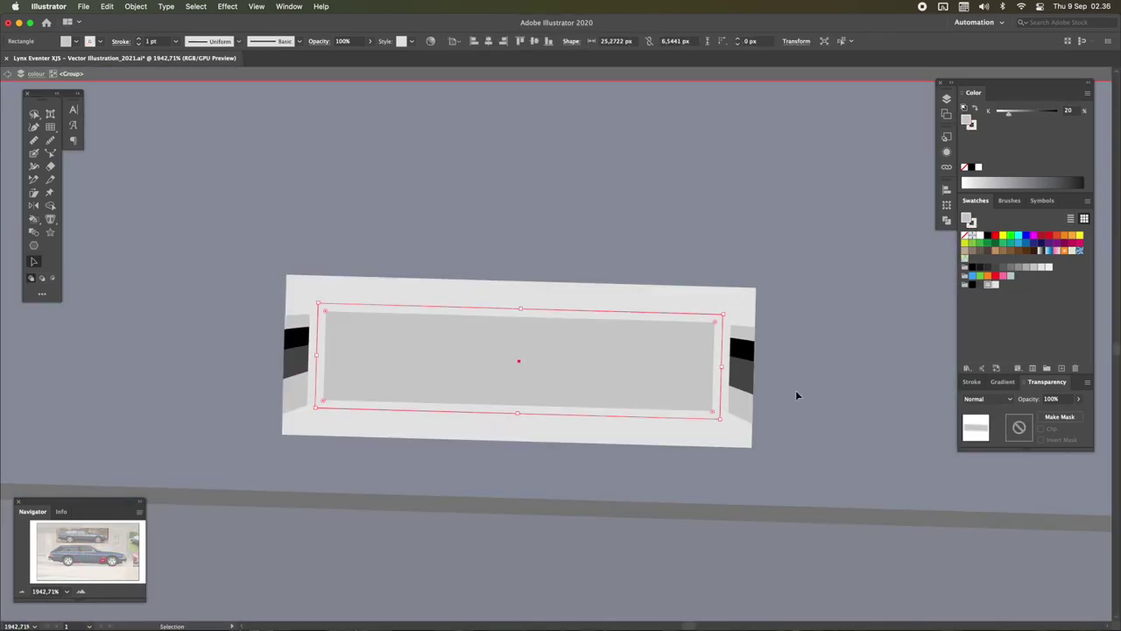
pyautogui.scroll(-3, 838, 358)
pyautogui.press('z')
pyautogui.scroll(-5, 822, 339)
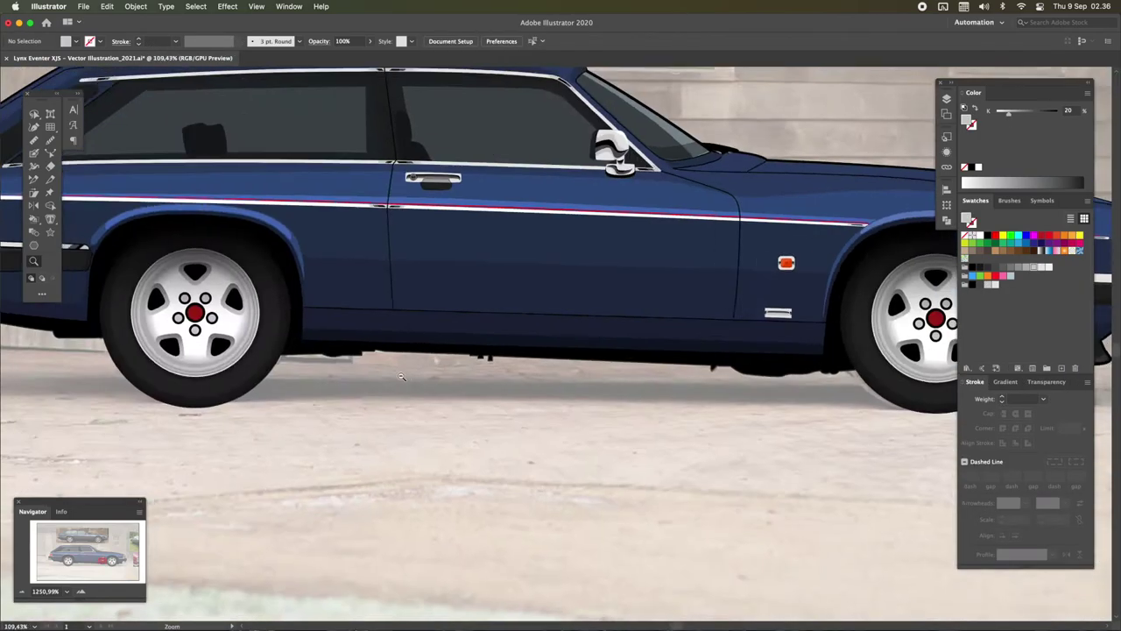
pyautogui.hscroll(5, 776, 382)
pyautogui.scroll(3, 776, 382)
pyautogui.scroll(3, 776, 382)
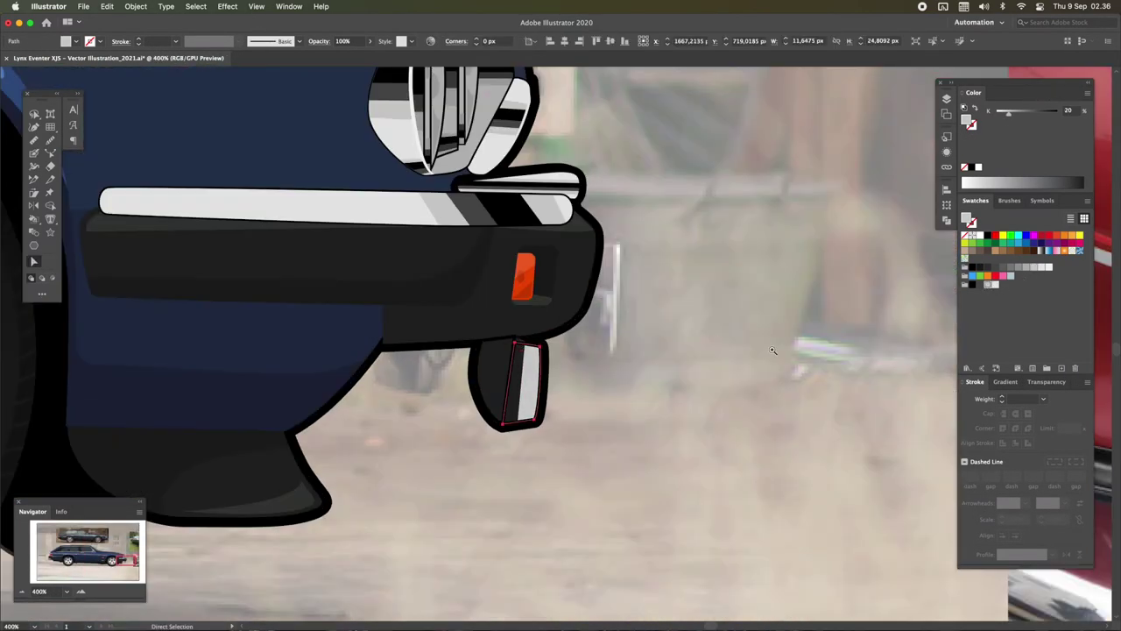
pyautogui.scroll(-4, 771, 351)
pyautogui.scroll(-3, 771, 351)
pyautogui.scroll(8, 596, 348)
pyautogui.scroll(2, 596, 348)
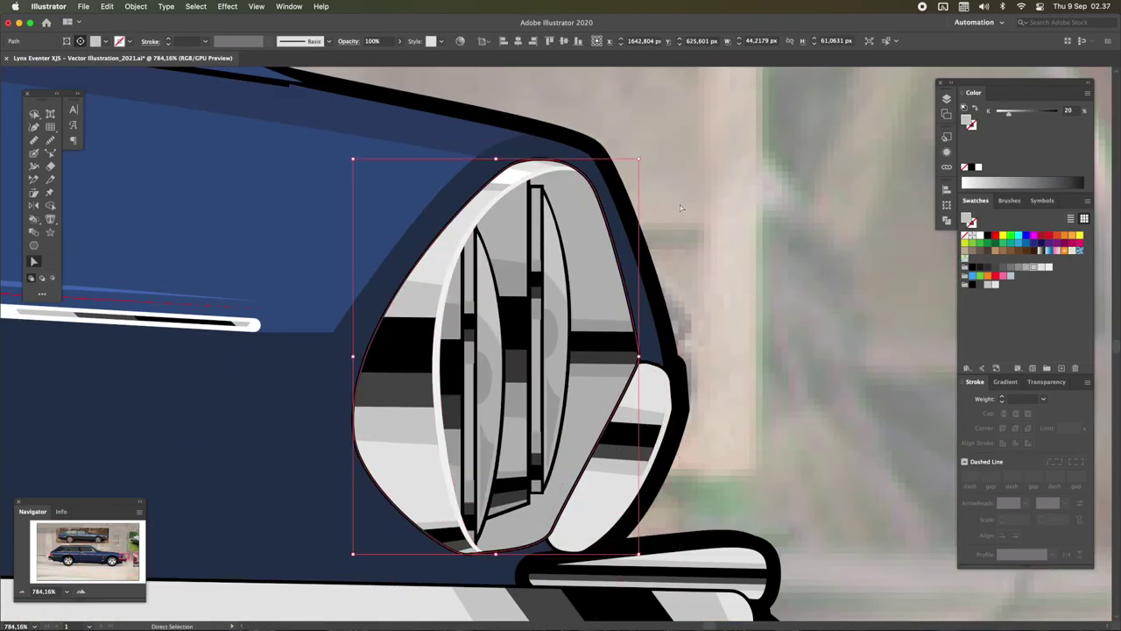
pyautogui.scroll(-8, 631, 346)
pyautogui.press('a')
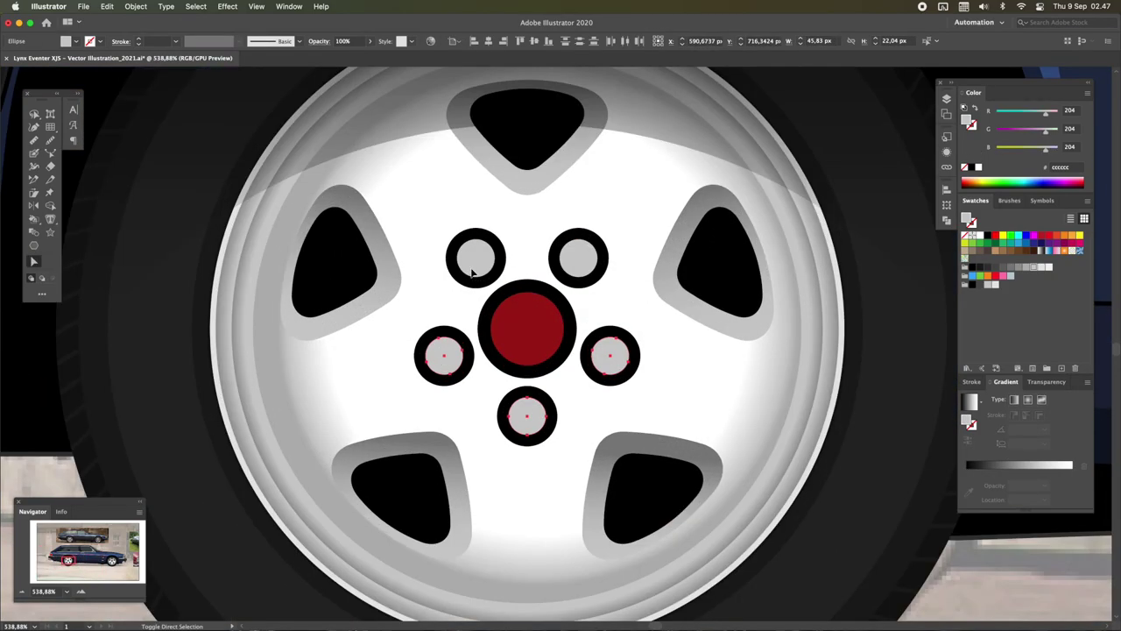
# Change the lug-nut gradient's end stop to R204 light grey
pyautogui.doubleClick(1071, 471)
pyautogui.click(1018, 532)
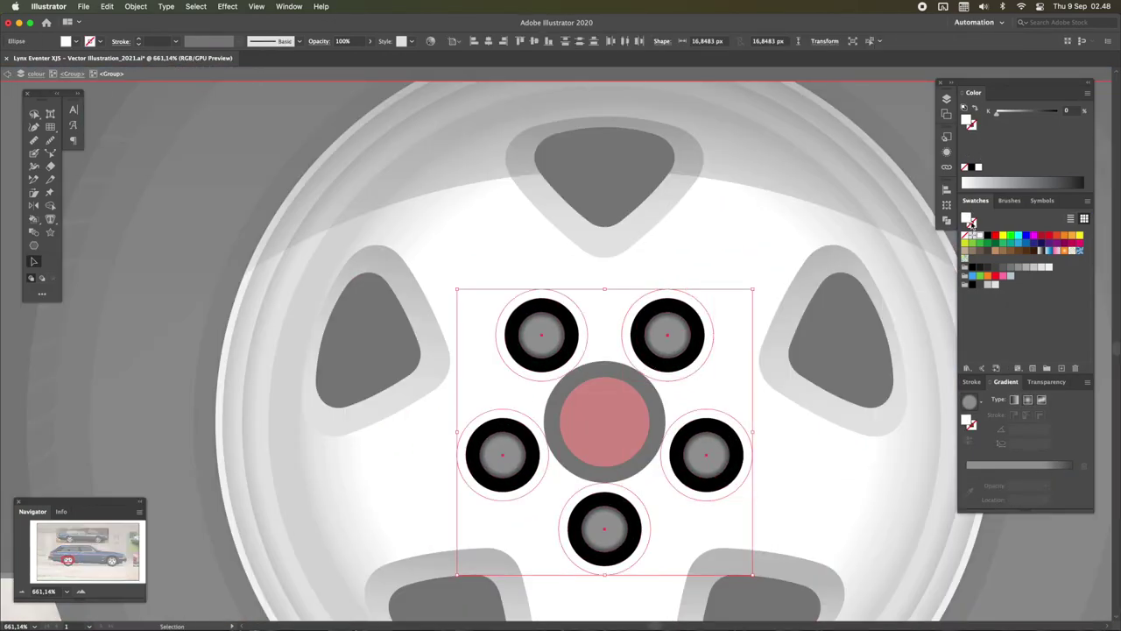
pyautogui.press('Escape')
pyautogui.press('z')
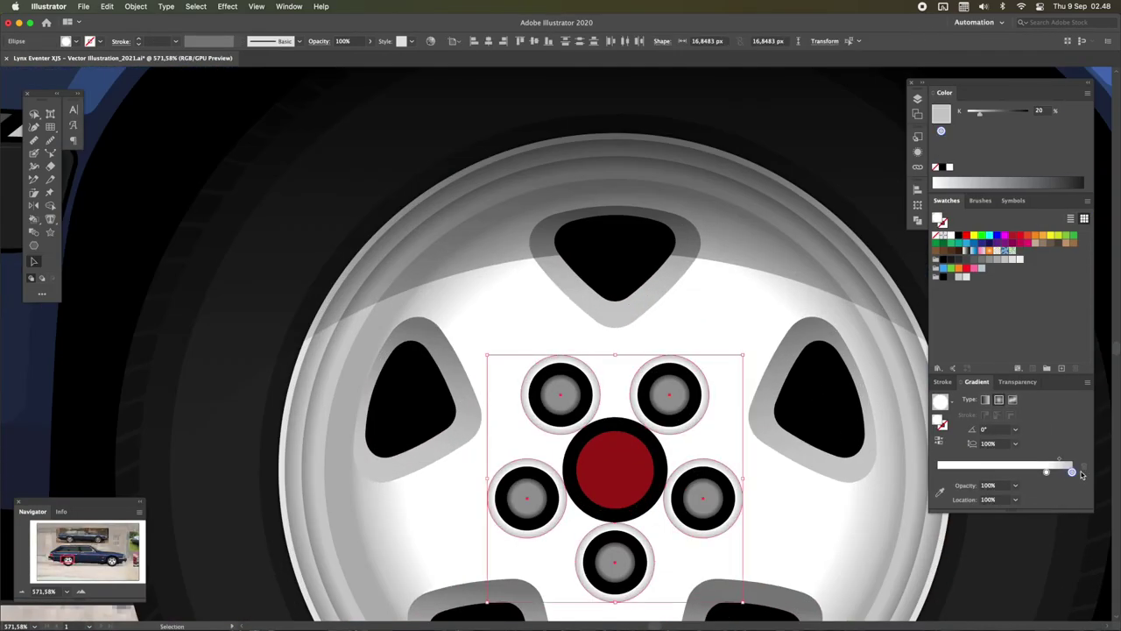
# Give the red centre cap the nuts' ring shading and a radial shading gradient
pyautogui.click(697, 455)
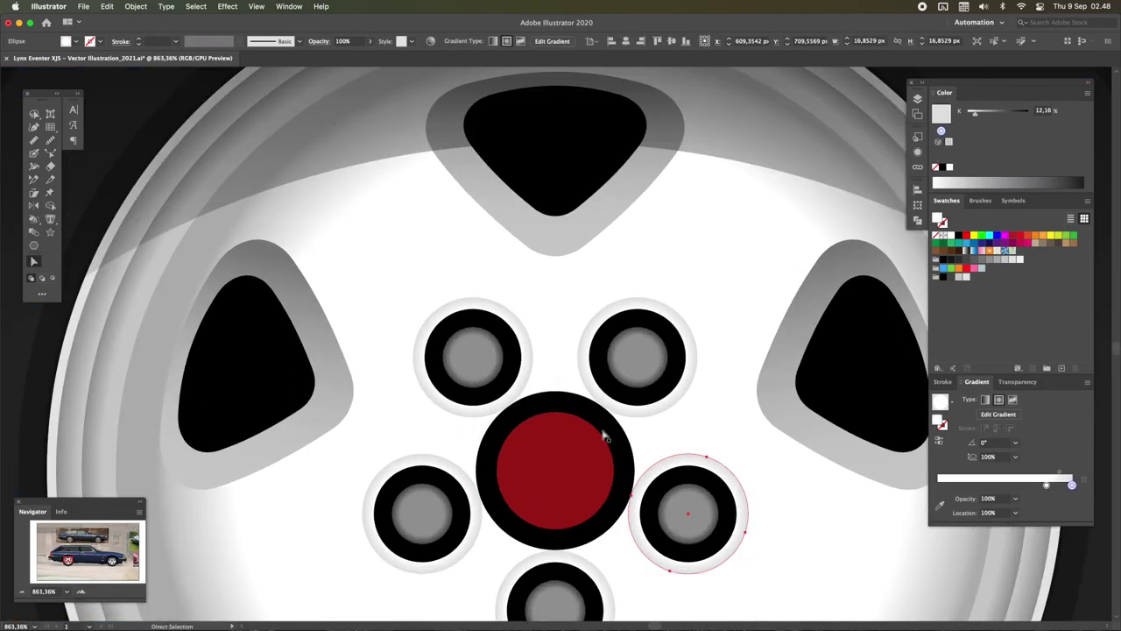
pyautogui.press('v')
pyautogui.hotkey('ctrl', '-')
pyautogui.click(619, 463)
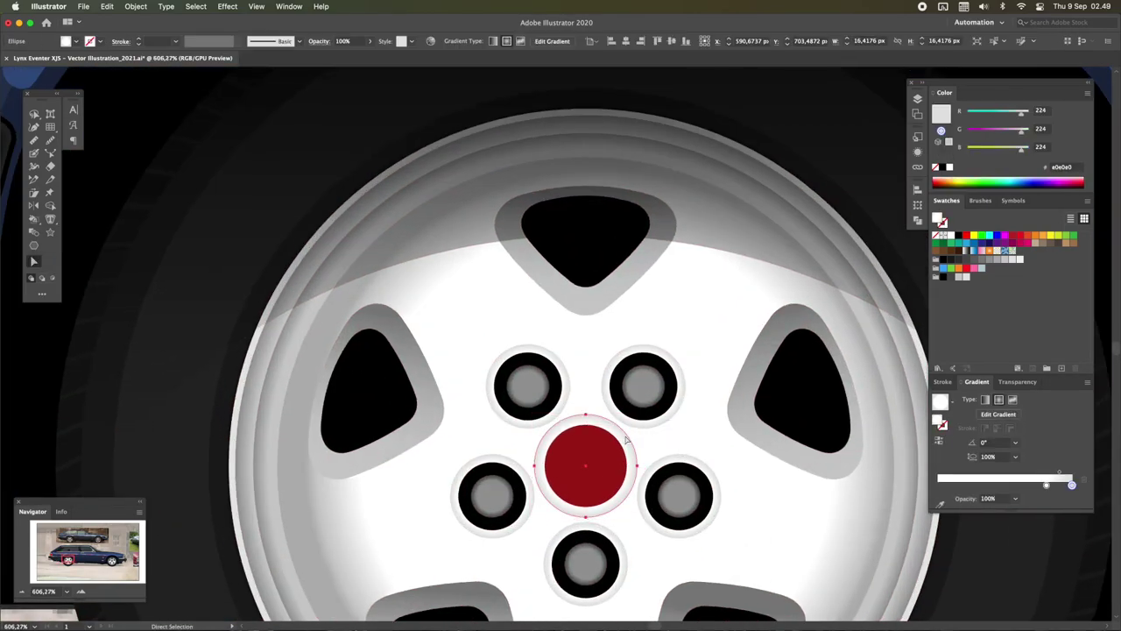
pyautogui.scroll(5, 620, 462)
pyautogui.click(985, 399)
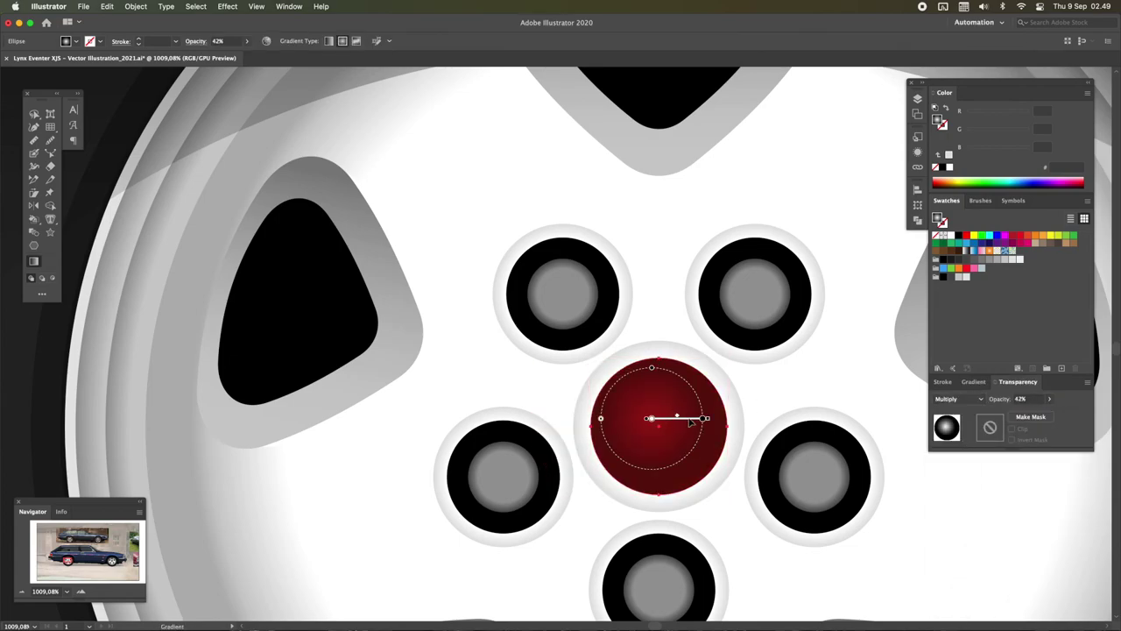
# Arc-warp the small highlight ellipses on the lug nuts and check the five highlights
pyautogui.press('v')
pyautogui.scroll(-5, 531, 514)
pyautogui.scroll(5, 532, 515)
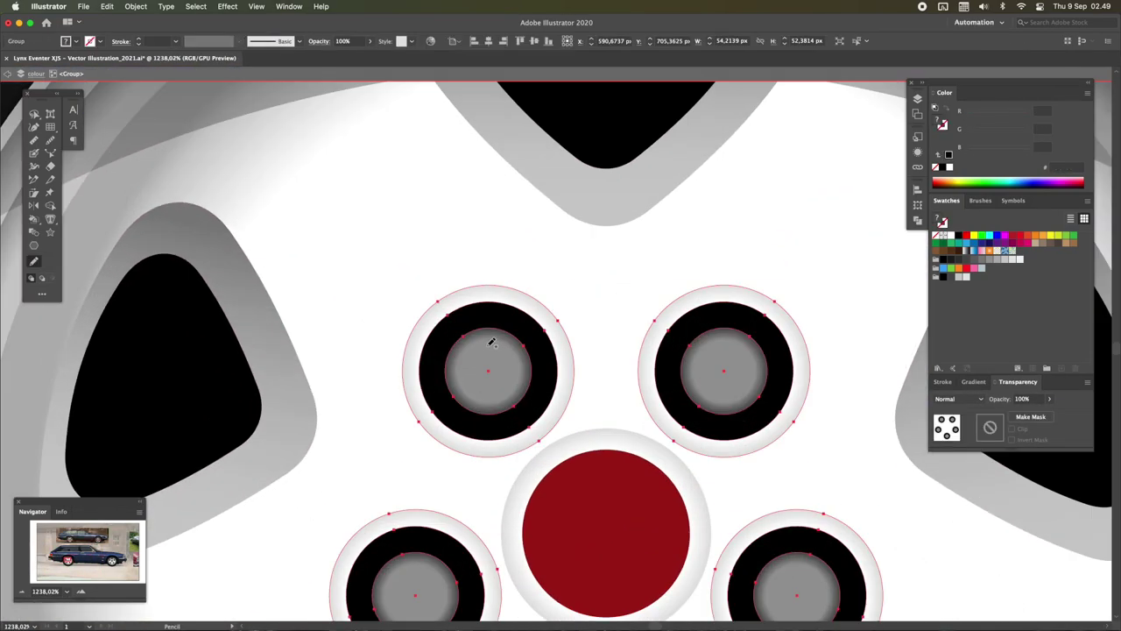
pyautogui.click(496, 352)
pyautogui.scroll(4, 496, 352)
pyautogui.press('Return')
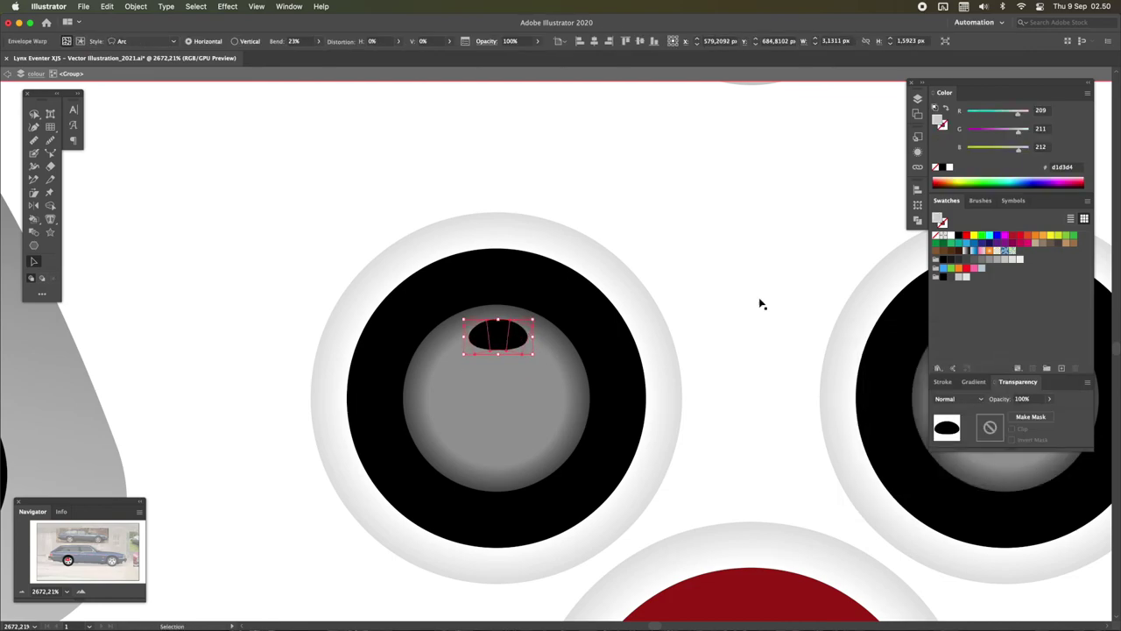
pyautogui.scroll(-5, 500, 334)
pyautogui.scroll(2, 821, 265)
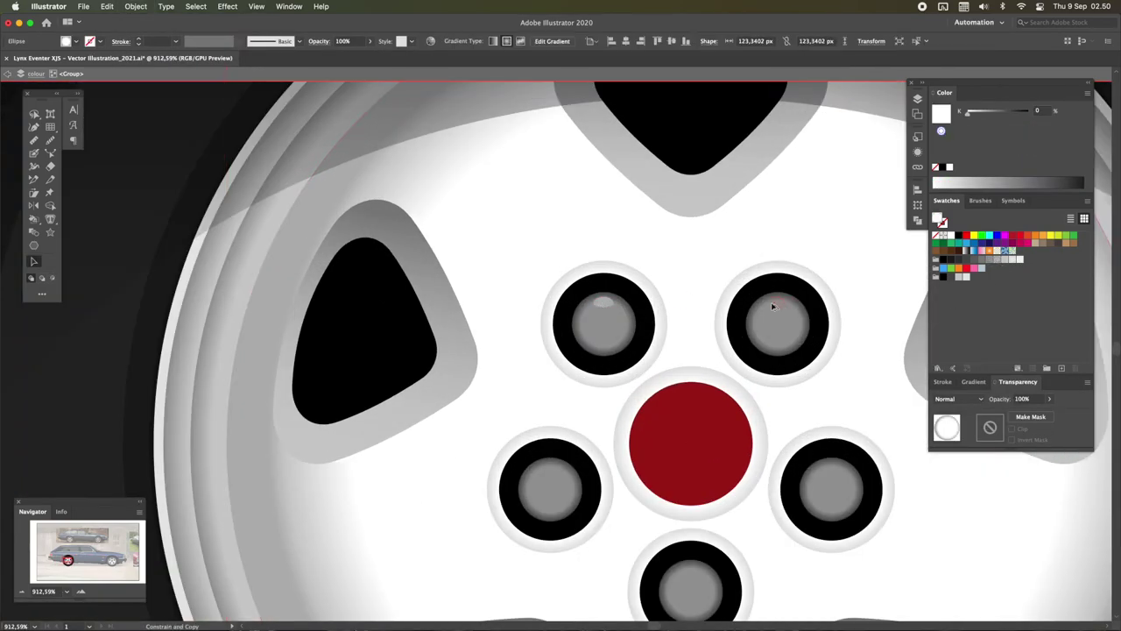
pyautogui.click(751, 426)
pyautogui.doubleClick(843, 468)
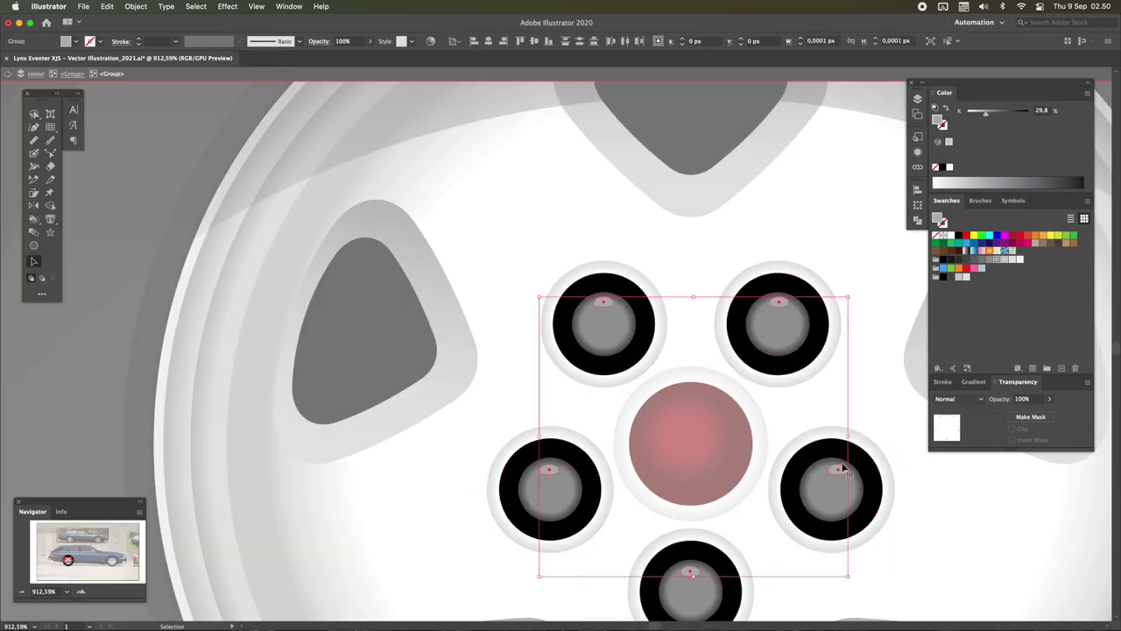
pyautogui.press('Escape')
pyautogui.scroll(-3, 500, 518)
pyautogui.scroll(-3, 501, 518)
pyautogui.scroll(5, 390, 421)
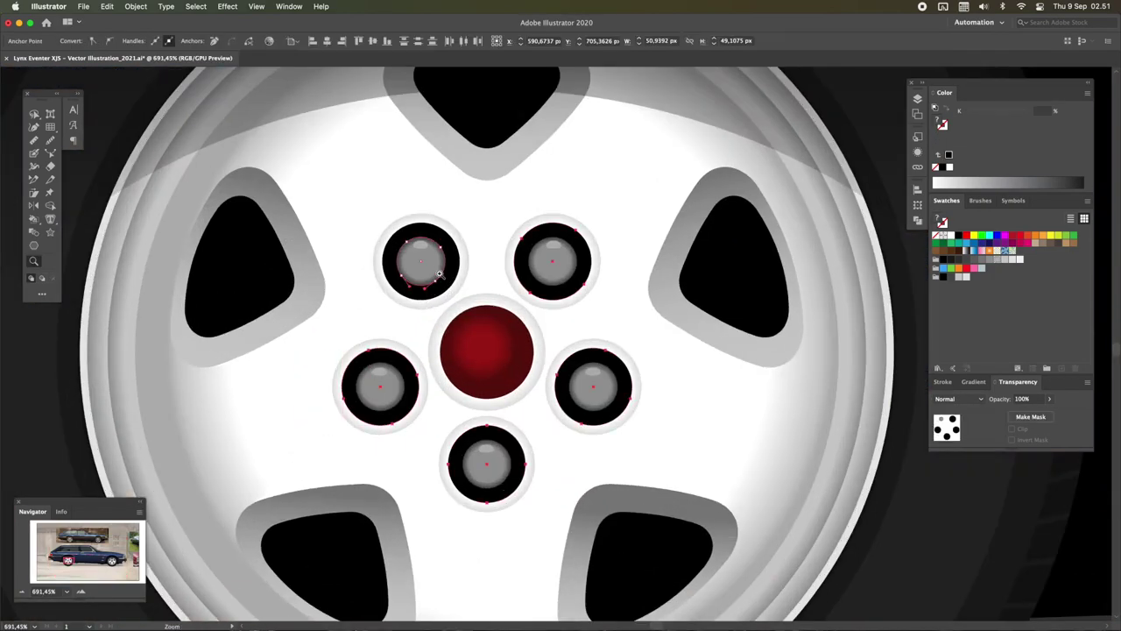
# Paste a copy of the finished wheel and drag it over the front wheel
pyautogui.hotkey('ctrl', '=')
pyautogui.scroll(-5, 611, 359)
pyautogui.scroll(-3, 611, 360)
pyautogui.click(1054, 92)
pyautogui.click(1042, 132)
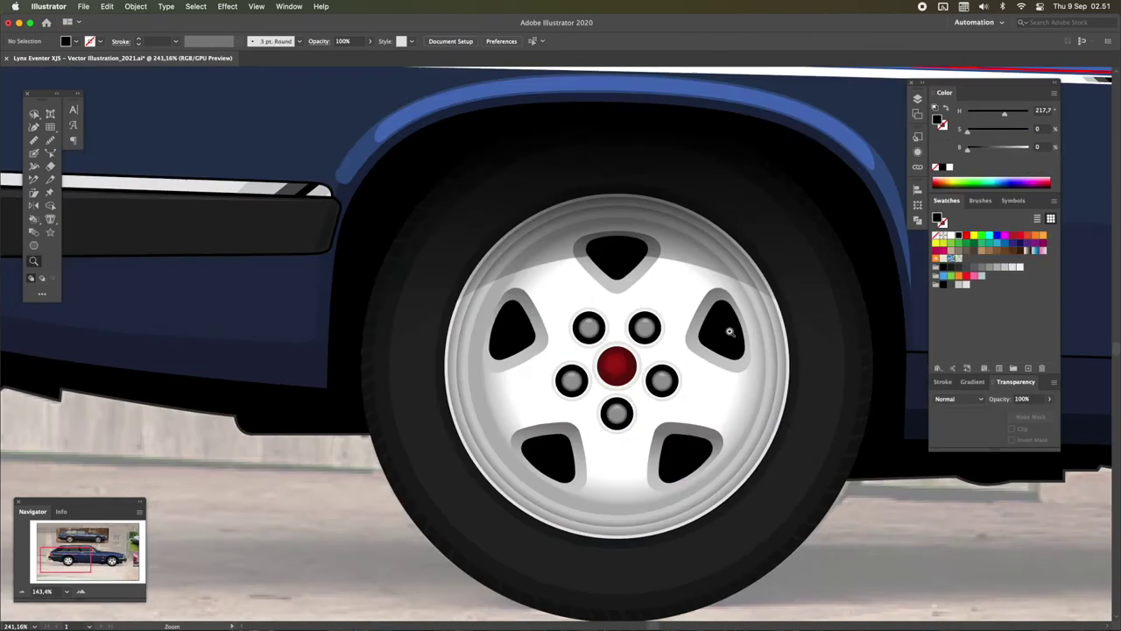
pyautogui.scroll(-5, 726, 326)
pyautogui.hotkey('ctrl', 'v')
pyautogui.moveTo(731, 435); pyautogui.dragTo(773, 493)
# Fit the artboard in view and inspect the door handle in isolation mode
pyautogui.hotkey('ctrl', '0')
pyautogui.scroll(10, 607, 350)
pyautogui.scroll(-3, 755, 312)
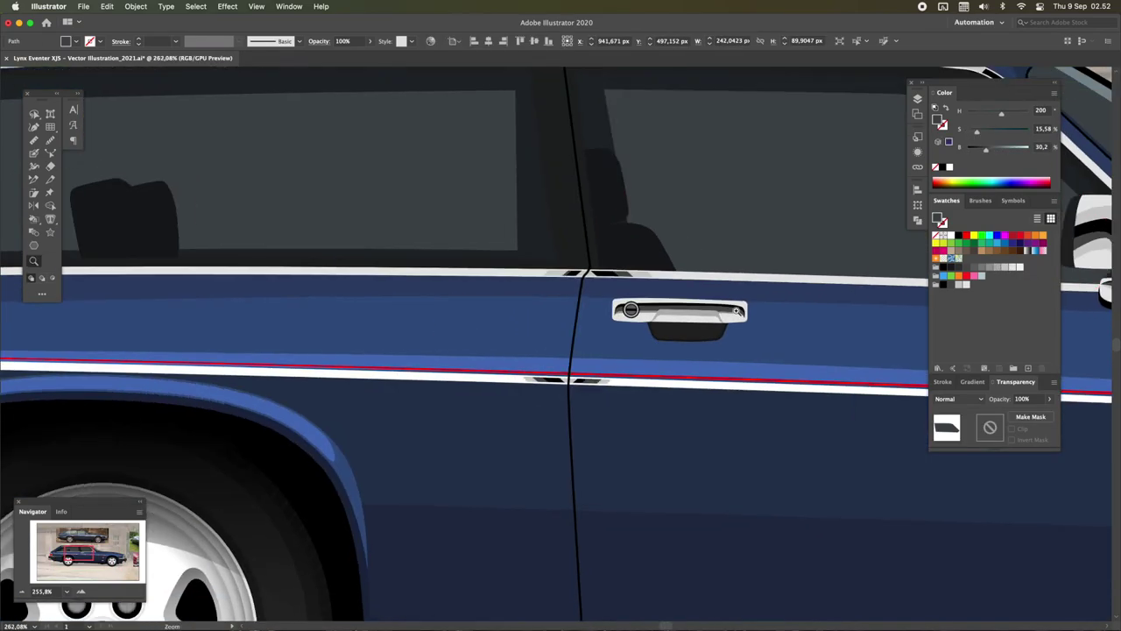
pyautogui.scroll(6, 755, 312)
pyautogui.doubleClick(755, 312)
pyautogui.press('Escape')
pyautogui.scroll(-3, 656, 301)
pyautogui.scroll(-5, 853, 364)
pyautogui.scroll(4, 853, 365)
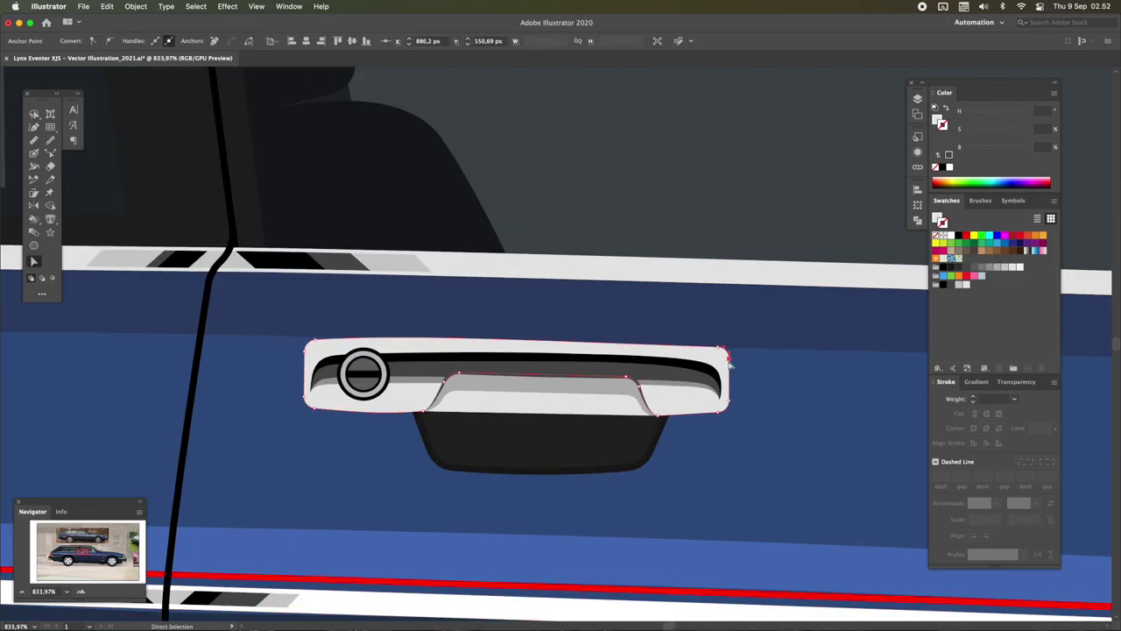
# Select the side mirror and inspect its group in isolation mode
pyautogui.press('a')
pyautogui.scroll(-5, 650, 376)
pyautogui.scroll(5, 650, 376)
pyautogui.click(650, 375)
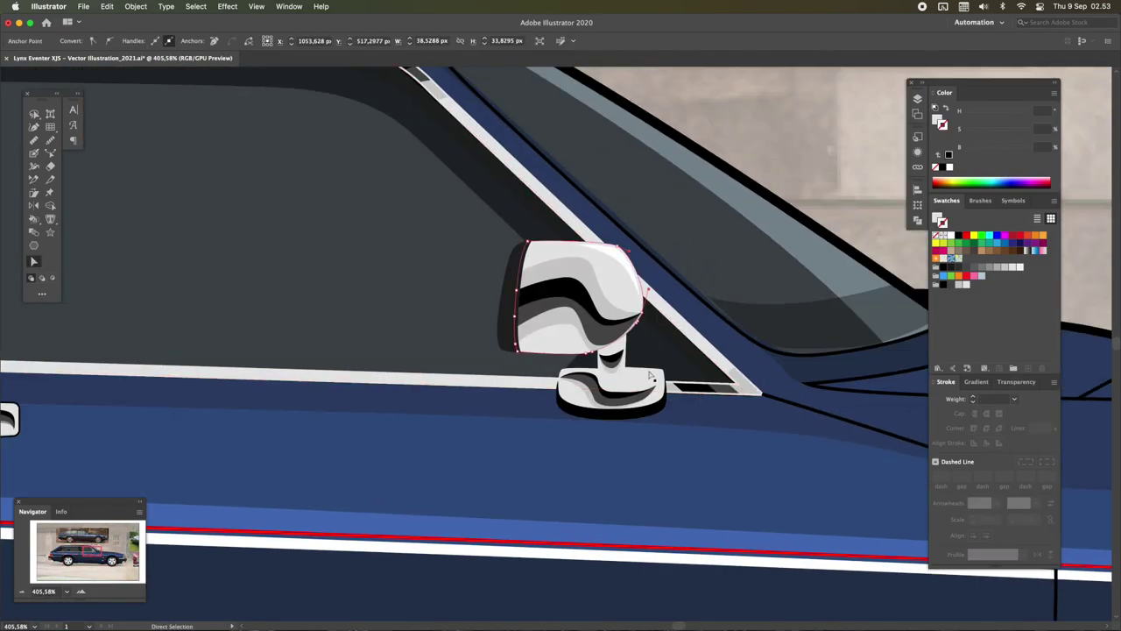
pyautogui.doubleClick(644, 316)
pyautogui.scroll(3, 653, 319)
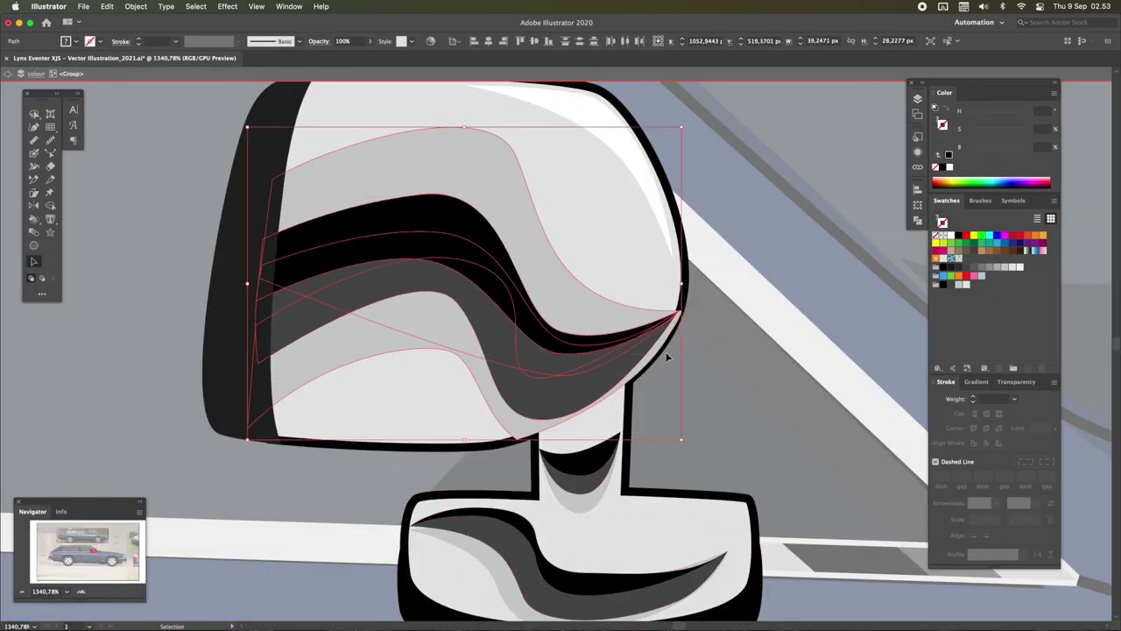
pyautogui.scroll(-3, 548, 359)
pyautogui.press('super+shift+a')
pyautogui.press('a')
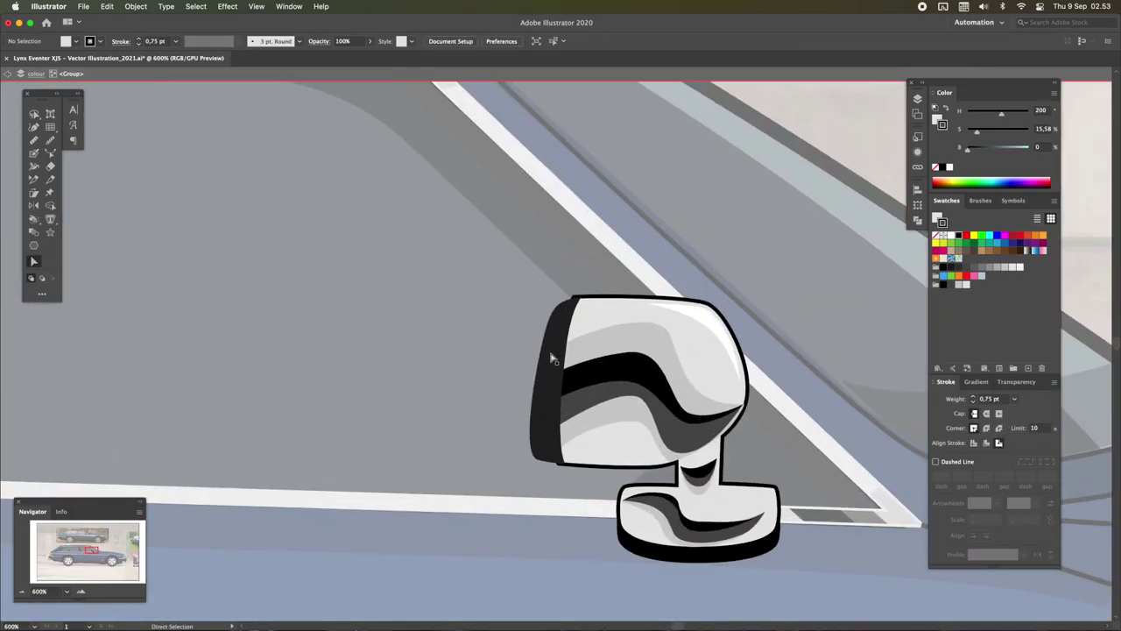